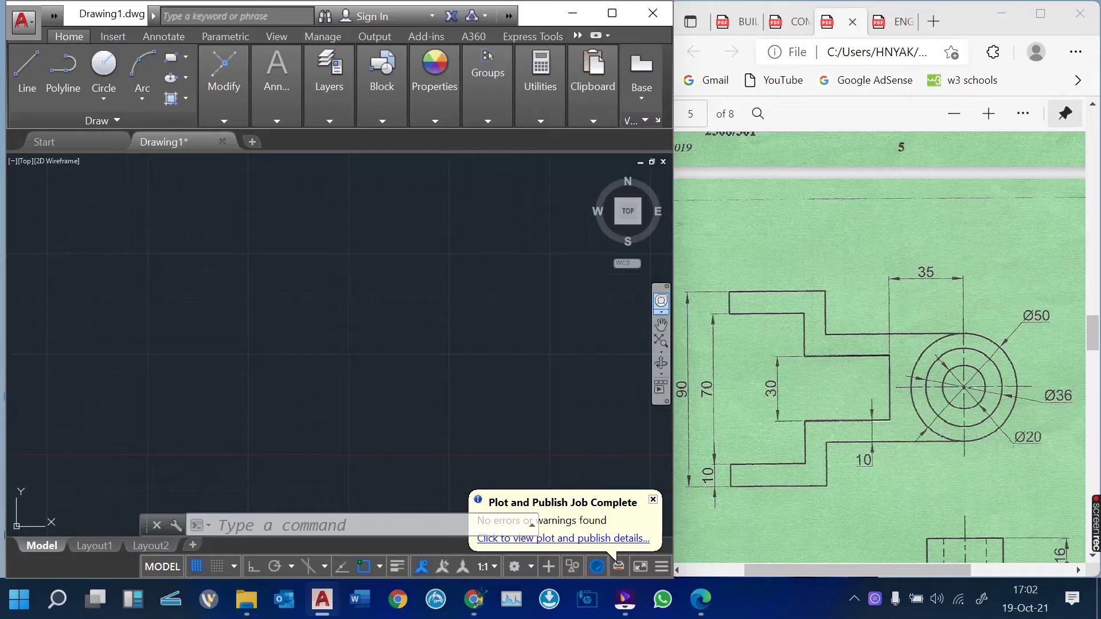
- Examine the shapes and dimensions of the plan and front views of the bracket in the reference PDF
scroll(880, 347, "down", 3)
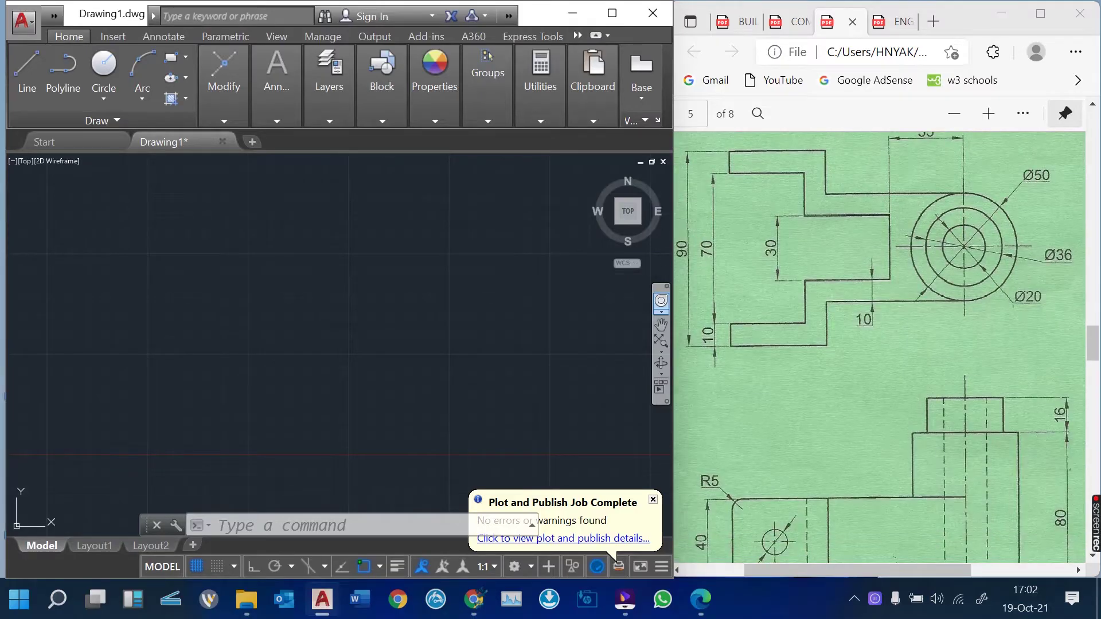
scroll(880, 347, "up", 3)
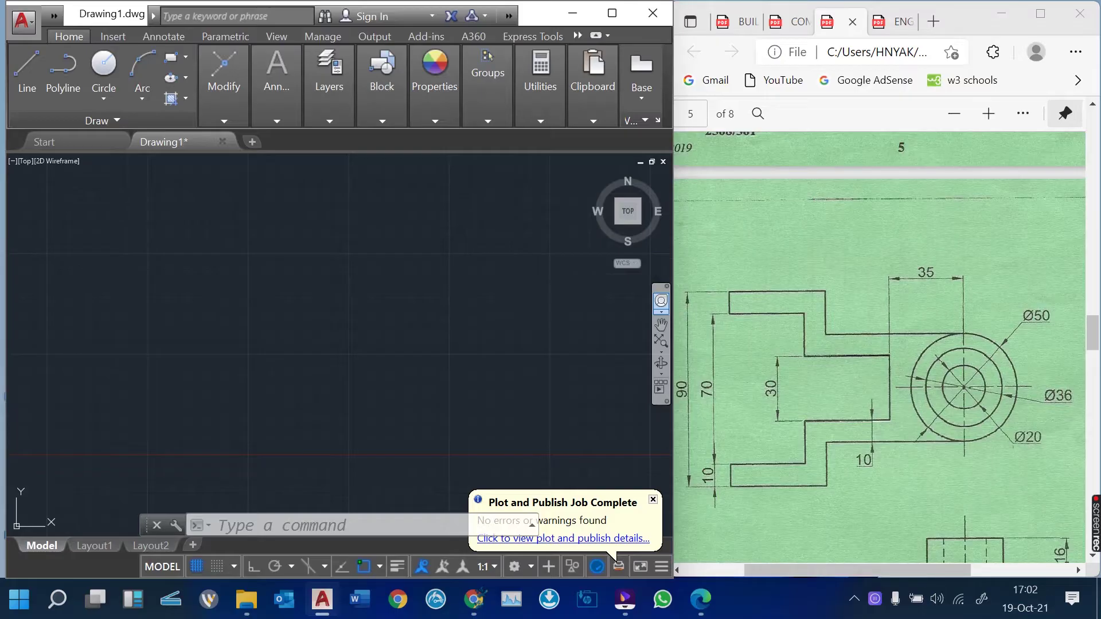
scroll(881, 347, "up", 3)
scroll(880, 347, "down", 9)
scroll(880, 347, "up", 4)
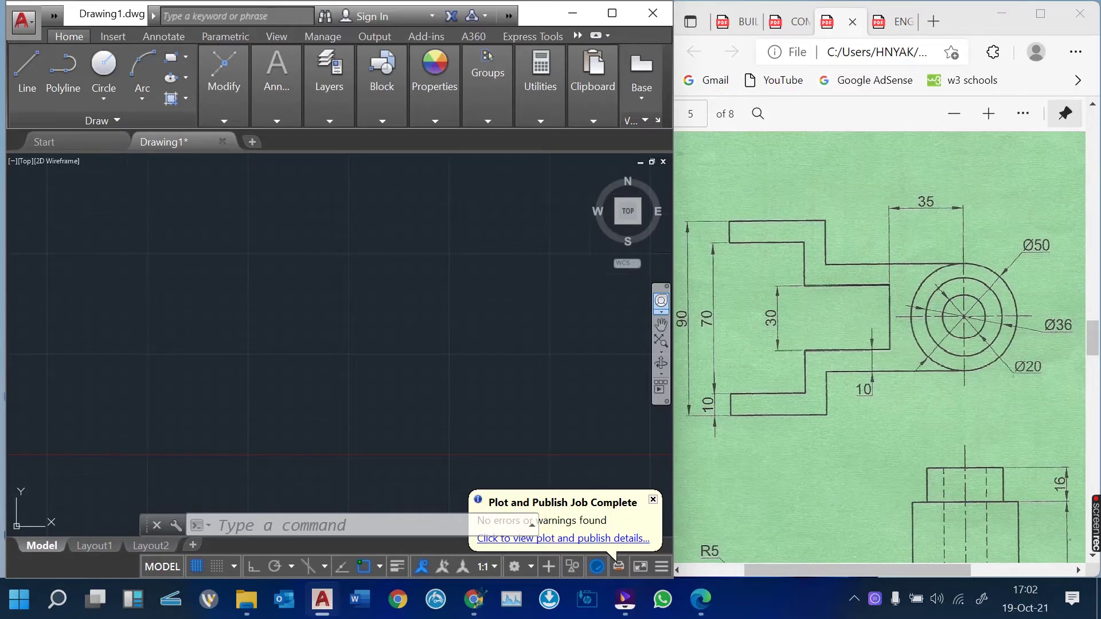
scroll(880, 347, "down", 3)
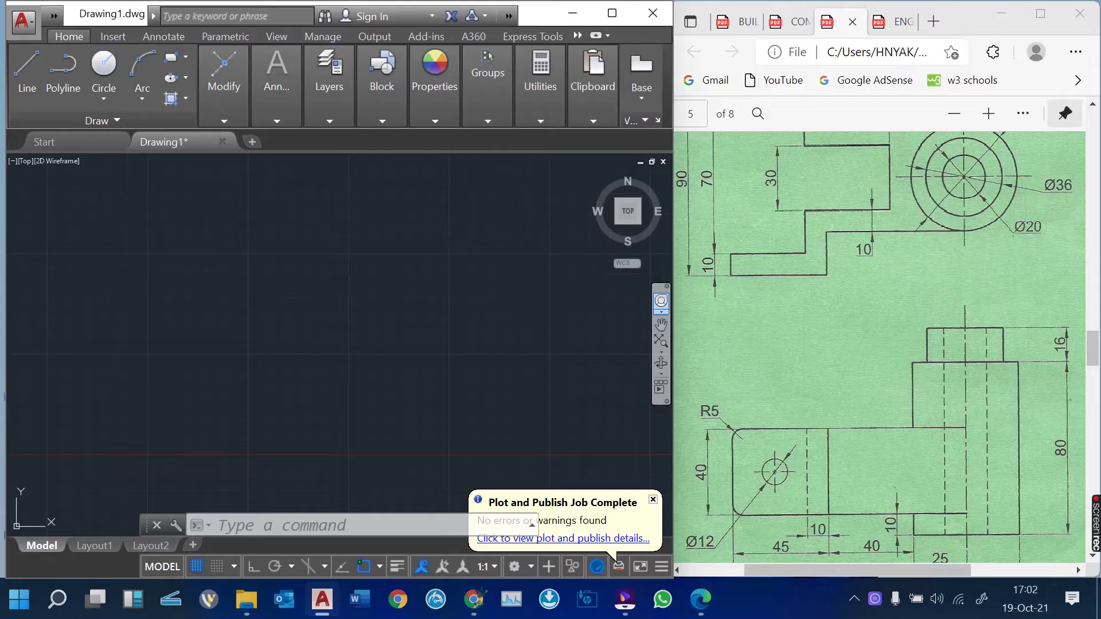
scroll(881, 347, "up", 3)
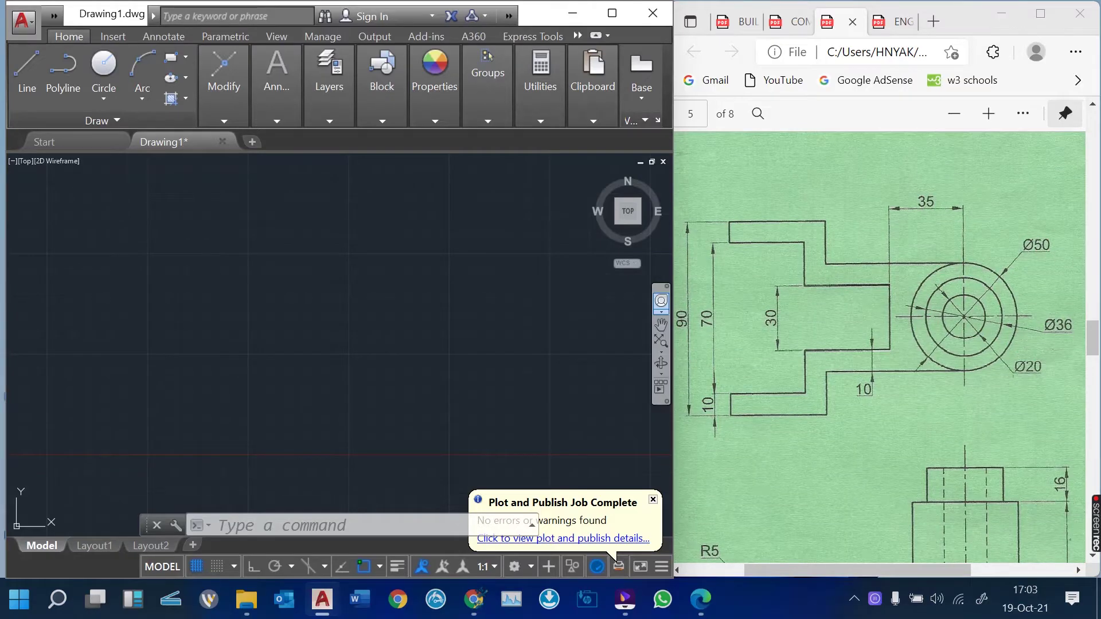
scroll(880, 347, "down", 3)
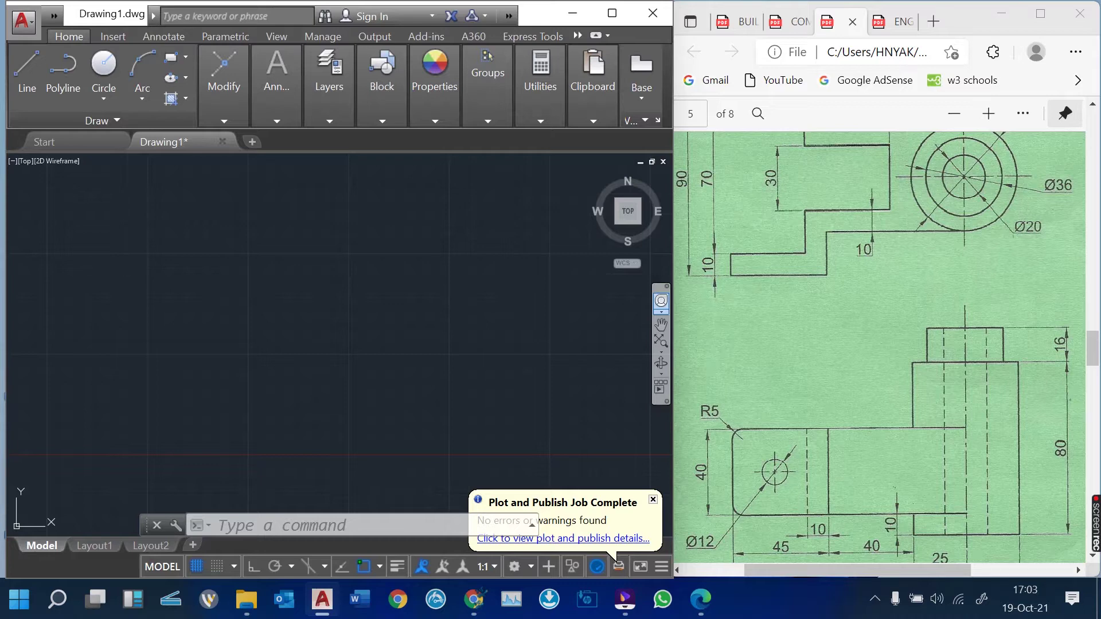
scroll(880, 347, "up", 3)
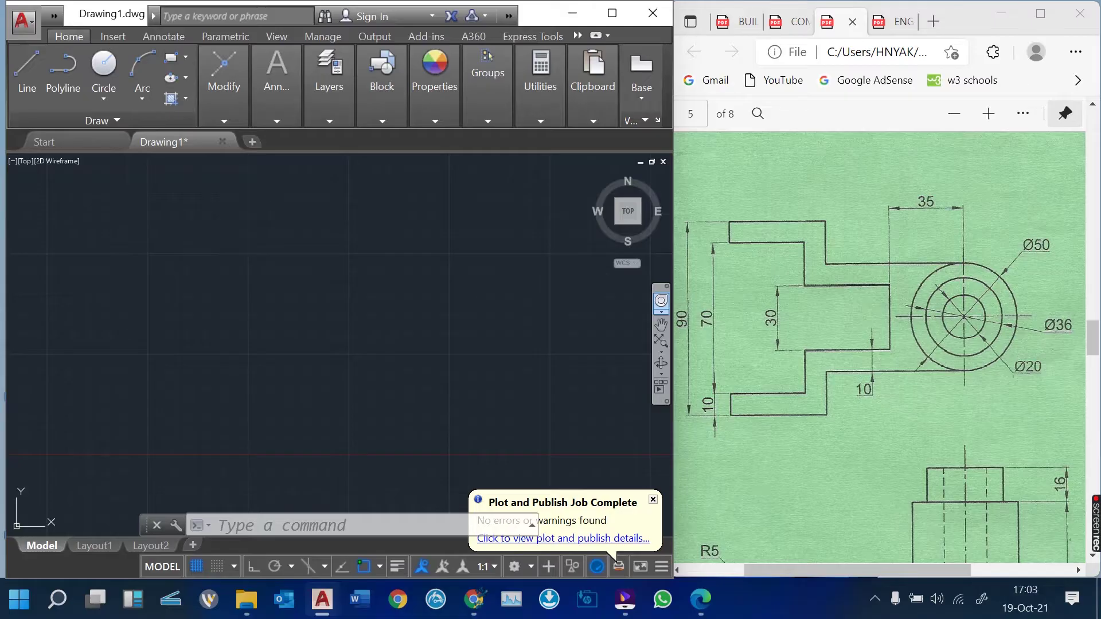
scroll(880, 347, "down", 5)
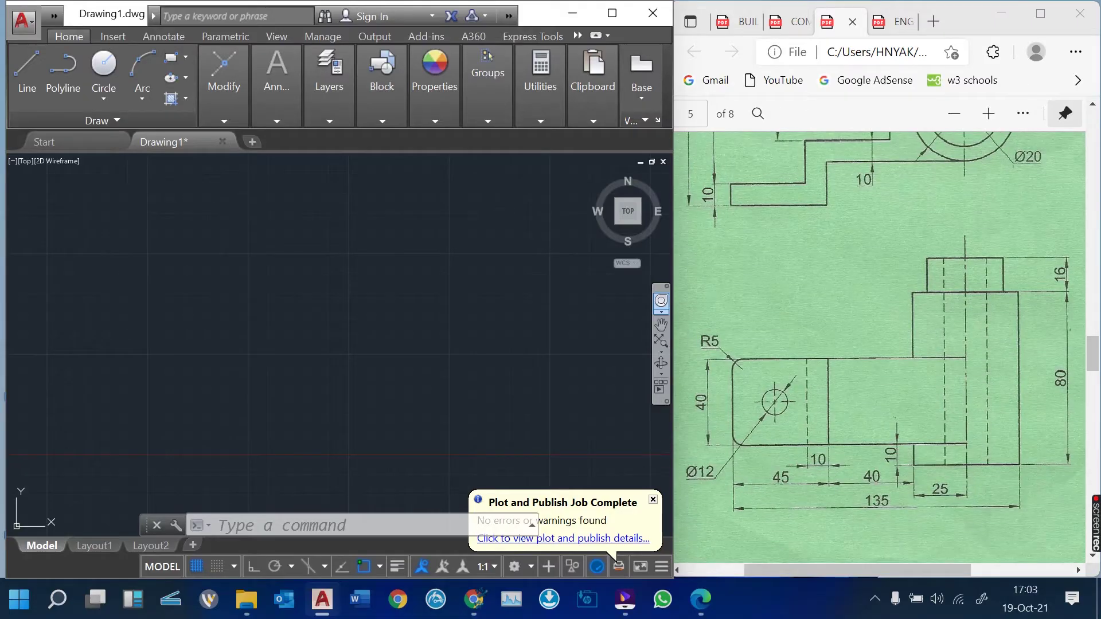
scroll(880, 347, "up", 3)
scroll(880, 347, "down", 5)
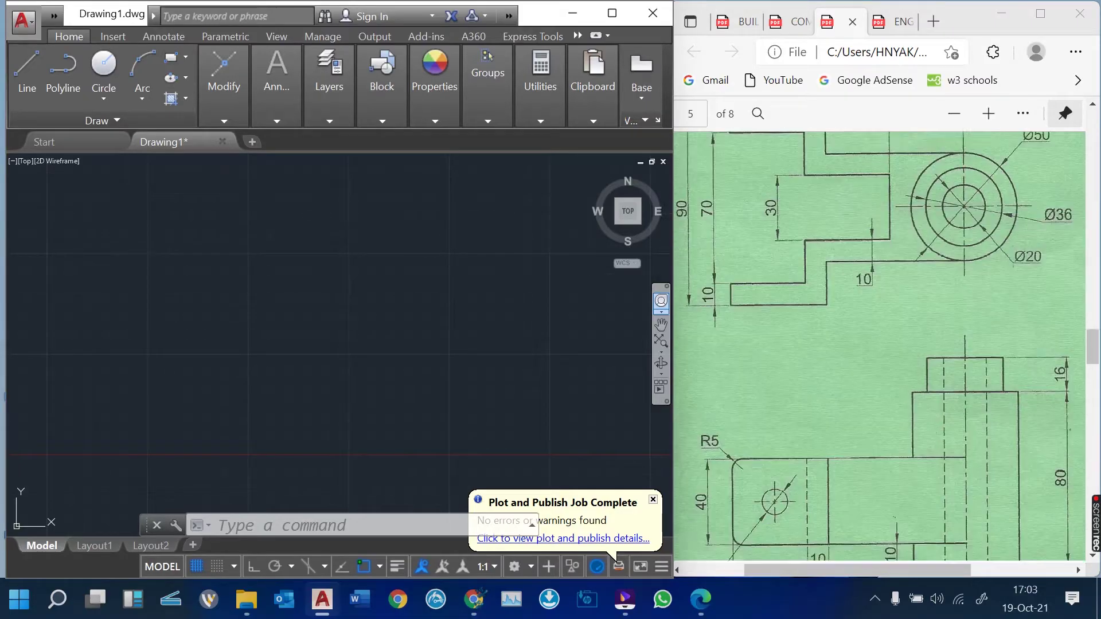
scroll(880, 347, "up", 5)
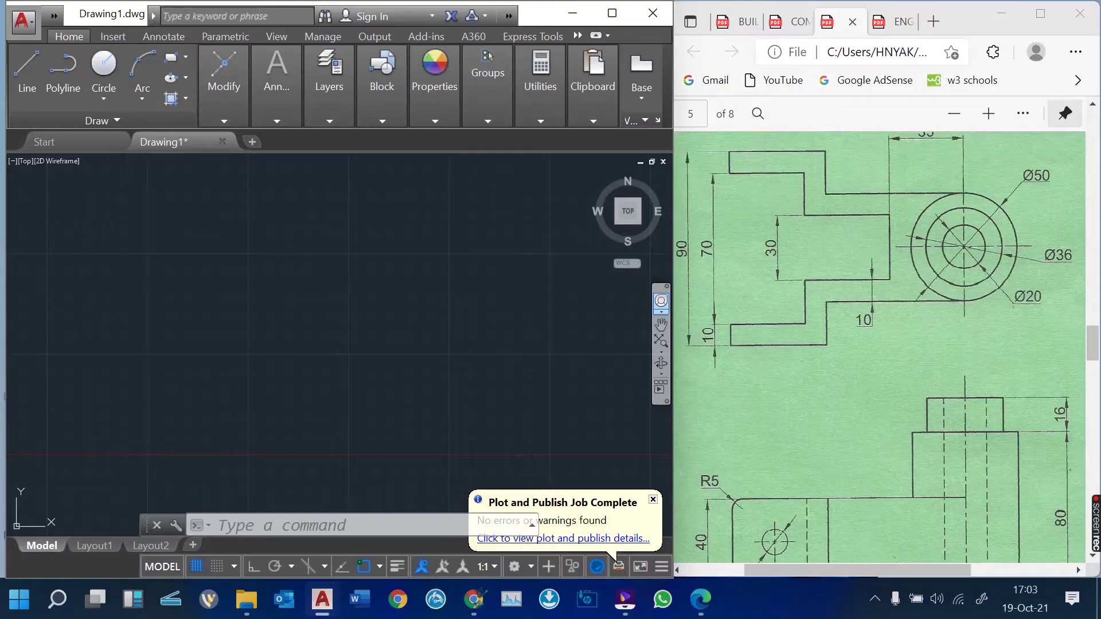
scroll(881, 347, "up", 3)
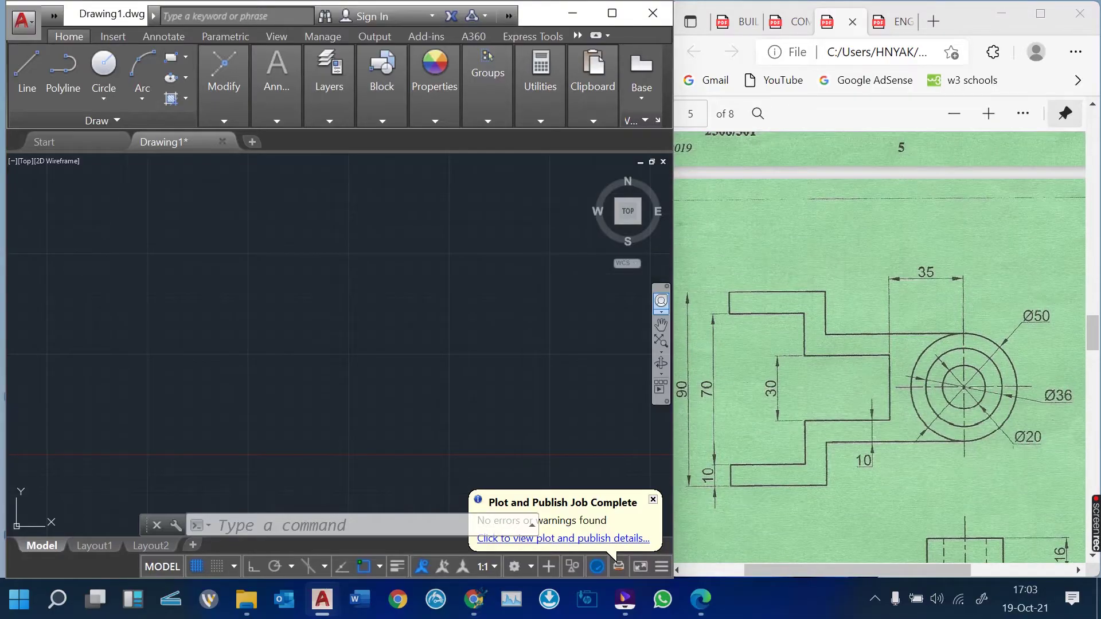
scroll(880, 347, "down", 4)
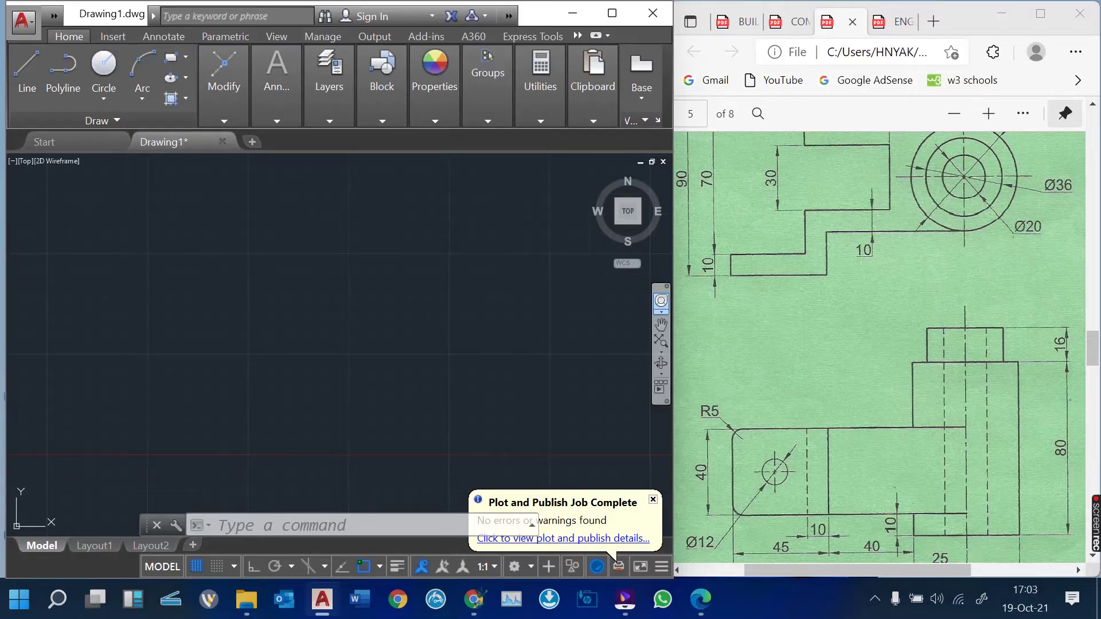
scroll(880, 347, "up", 4)
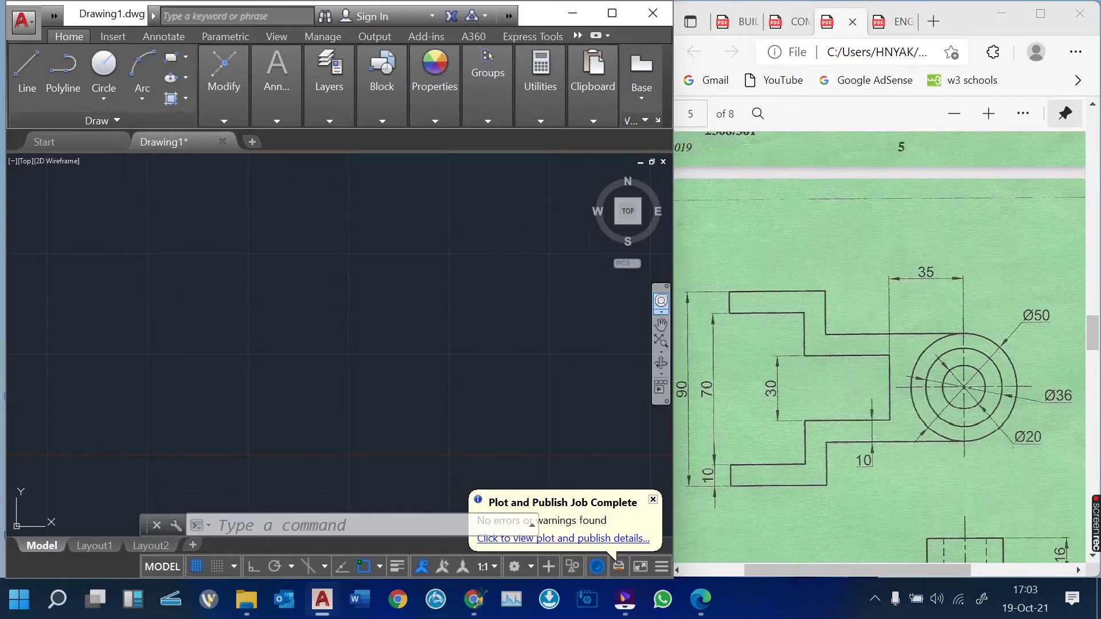
- Draw a circle of radius 10 in an empty area of the drawing for the bracket's bore
type("c")
key("Return")
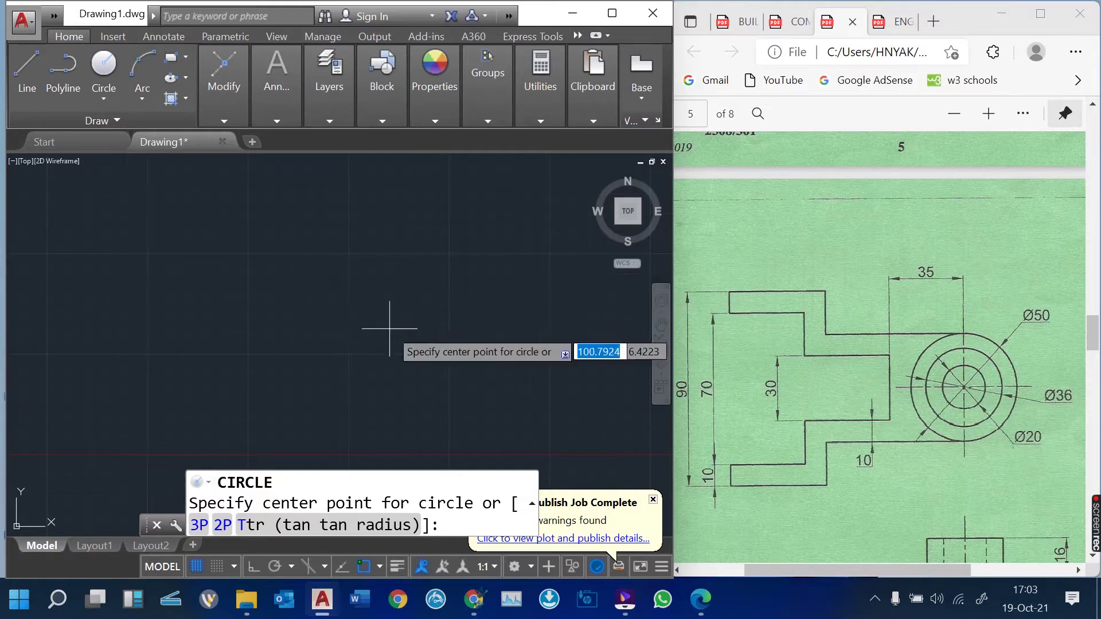
left_click(363, 301)
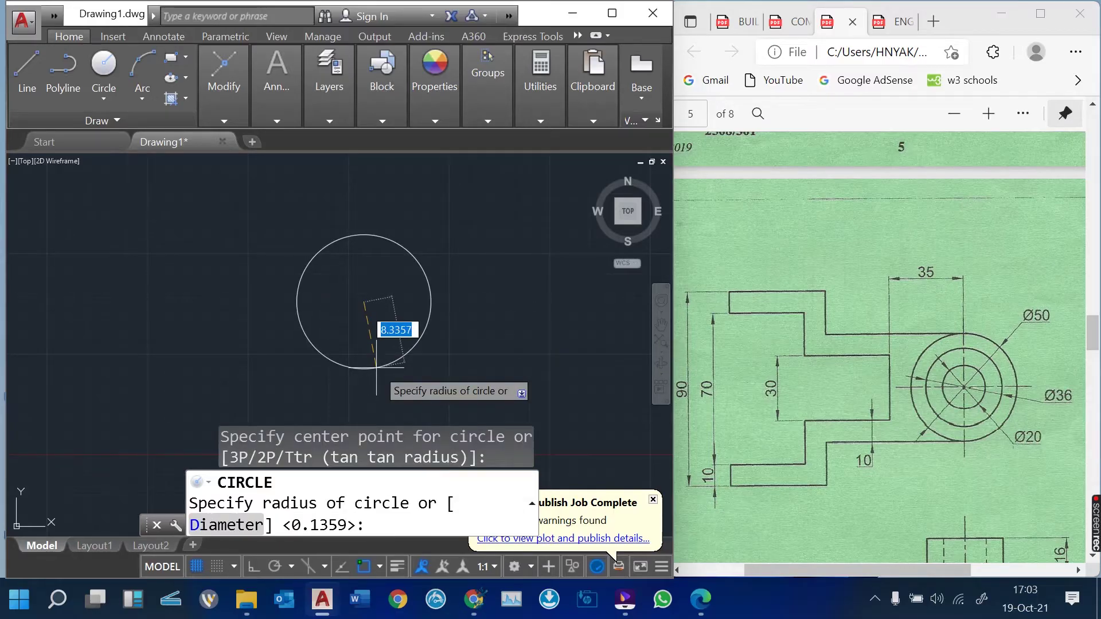
type("10")
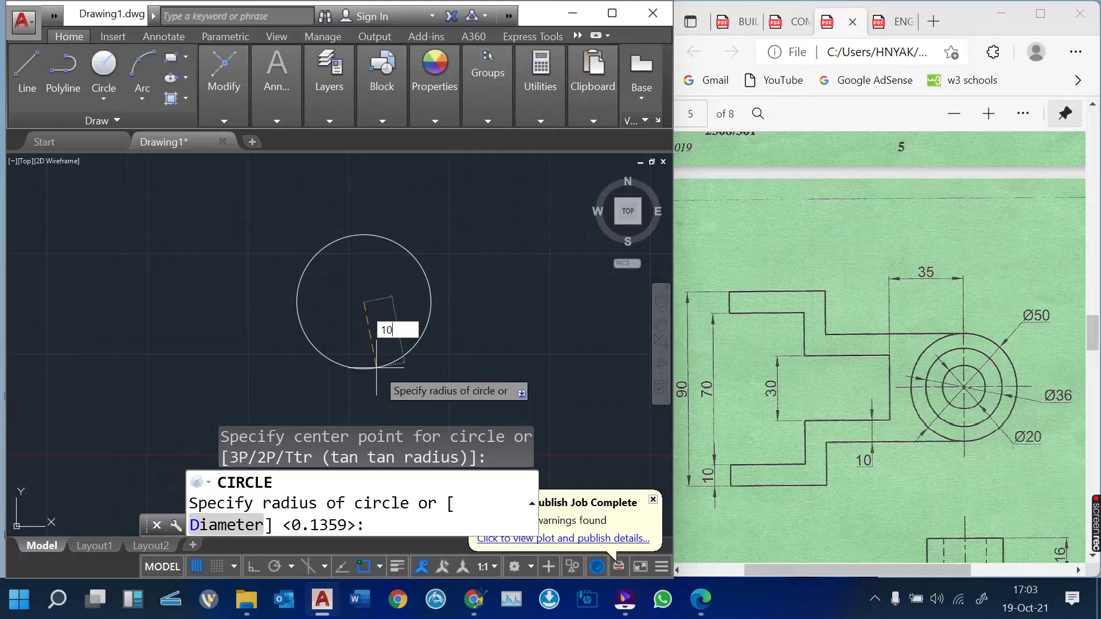
key("Return")
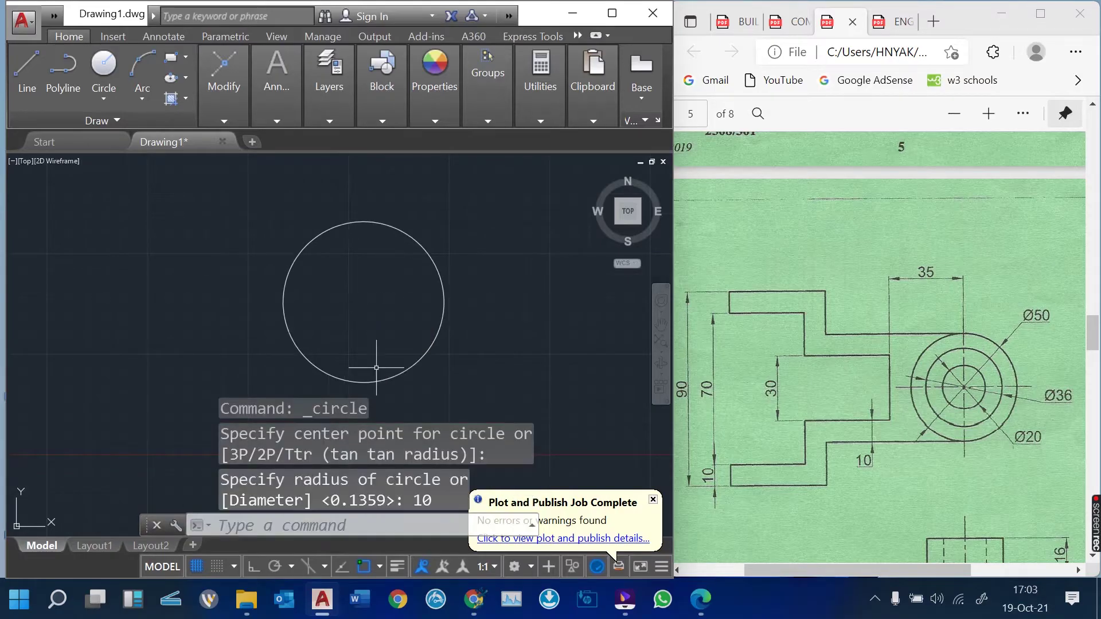
- Add a concentric circle of radius 18 around the radius 10 circle
key("Return")
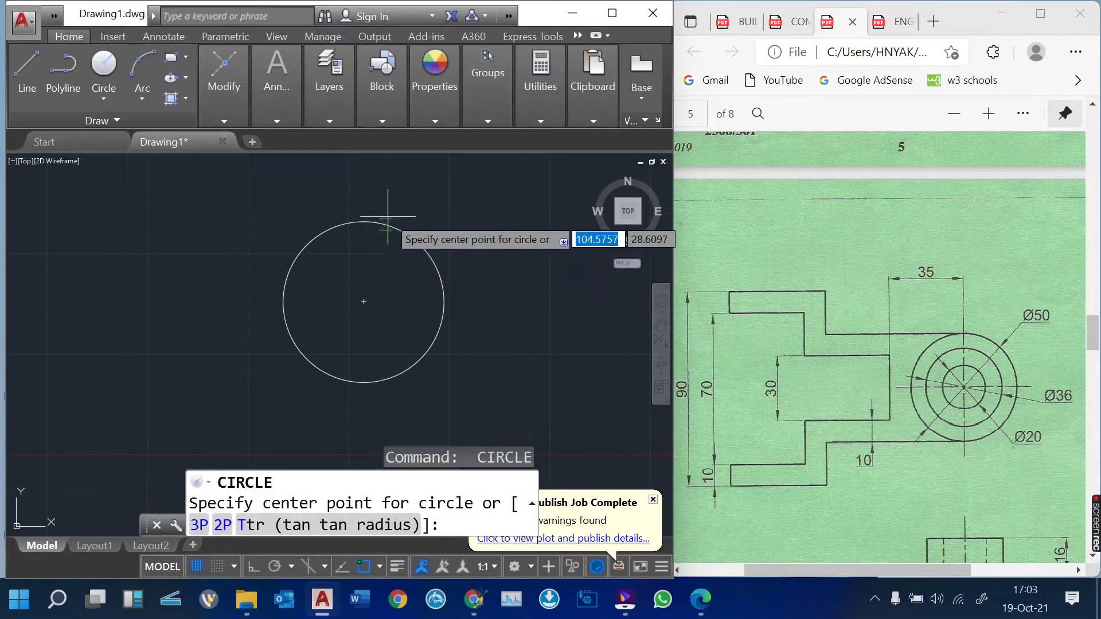
left_click(363, 302)
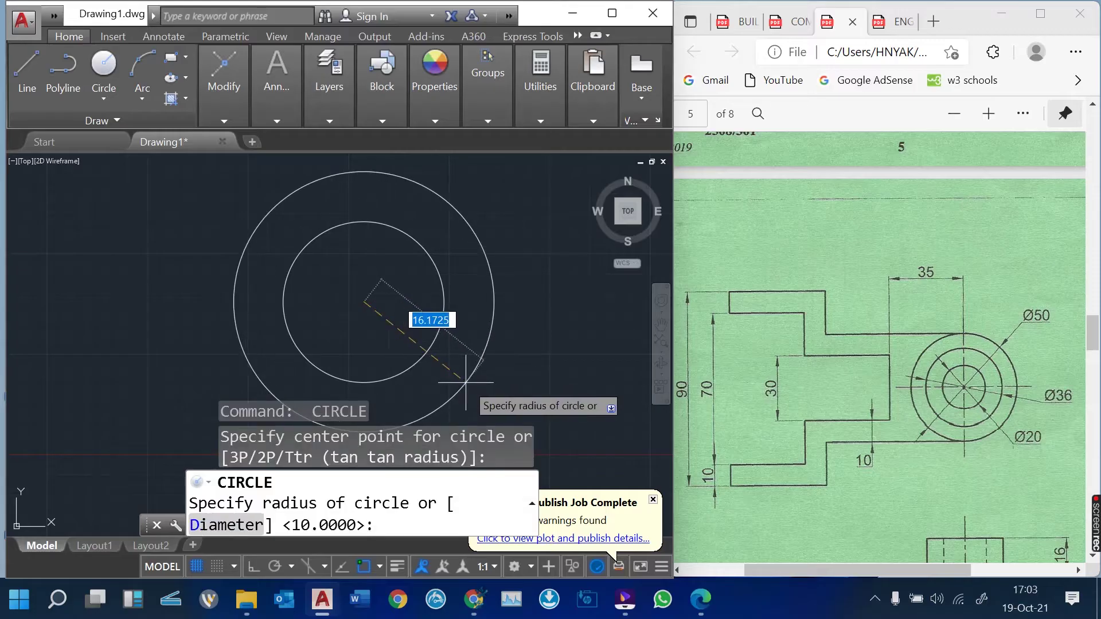
type("18")
key("Return")
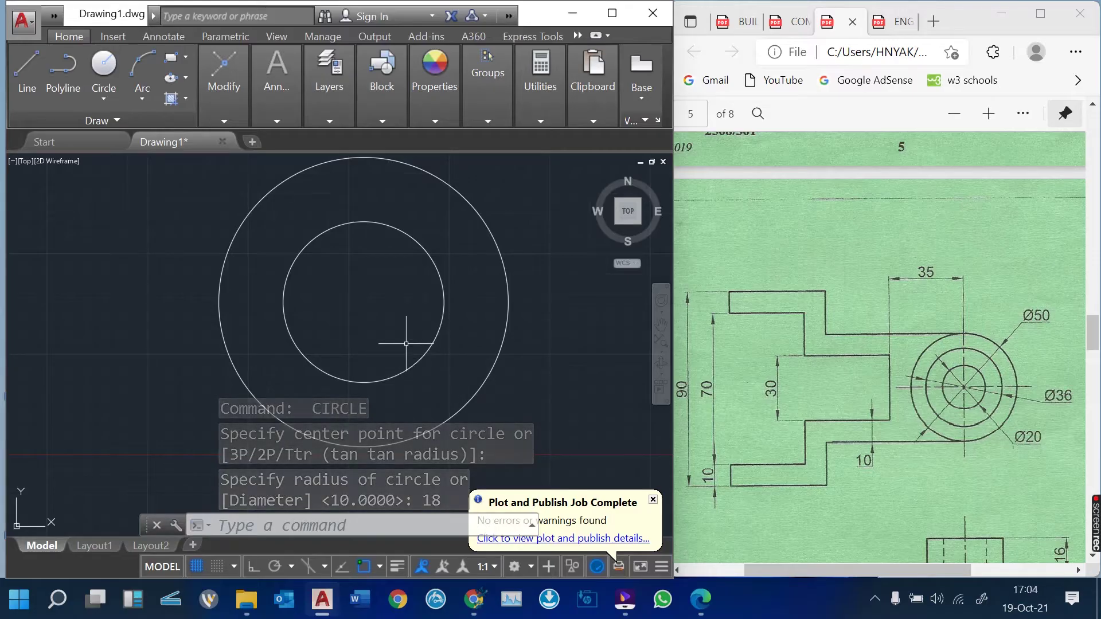
- Add a third concentric circle of radius 25 as the outer edge of the boss
key("Return")
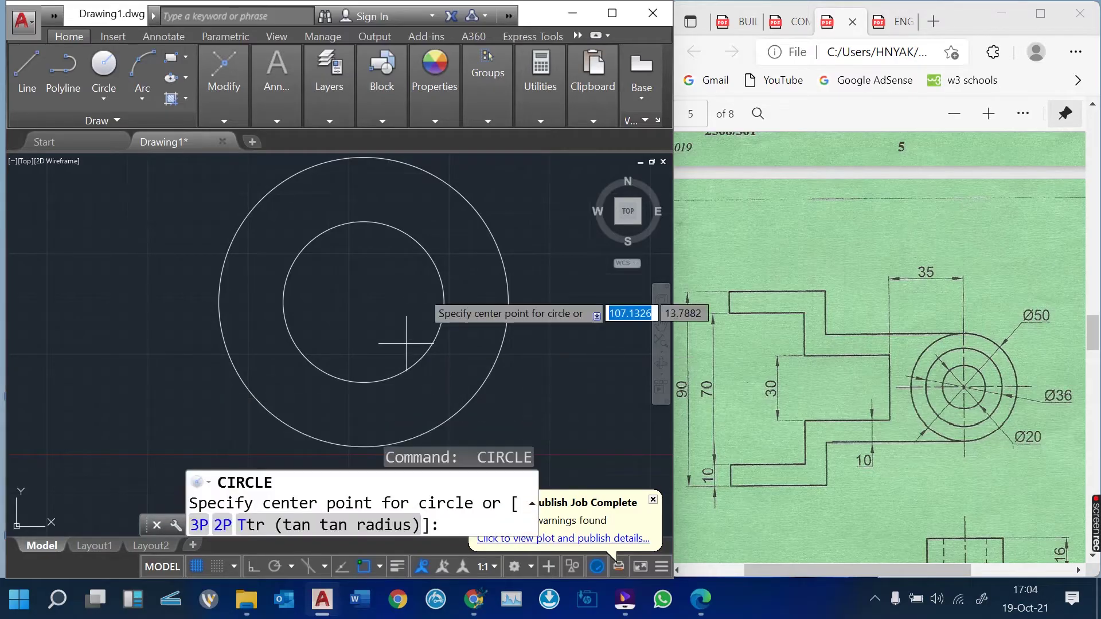
left_click(364, 303)
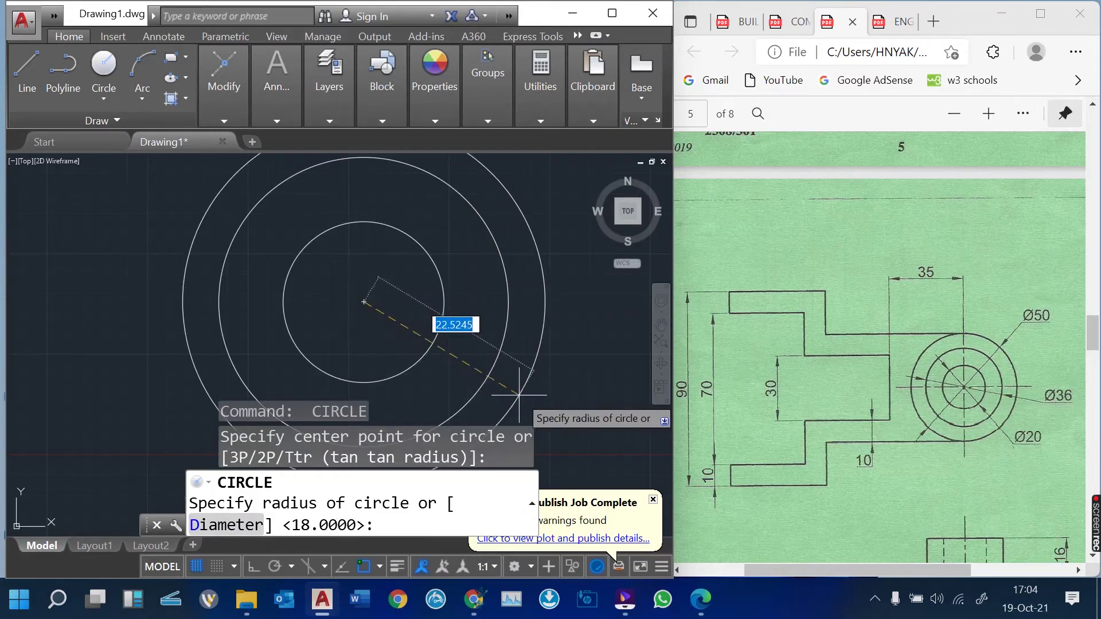
type("25")
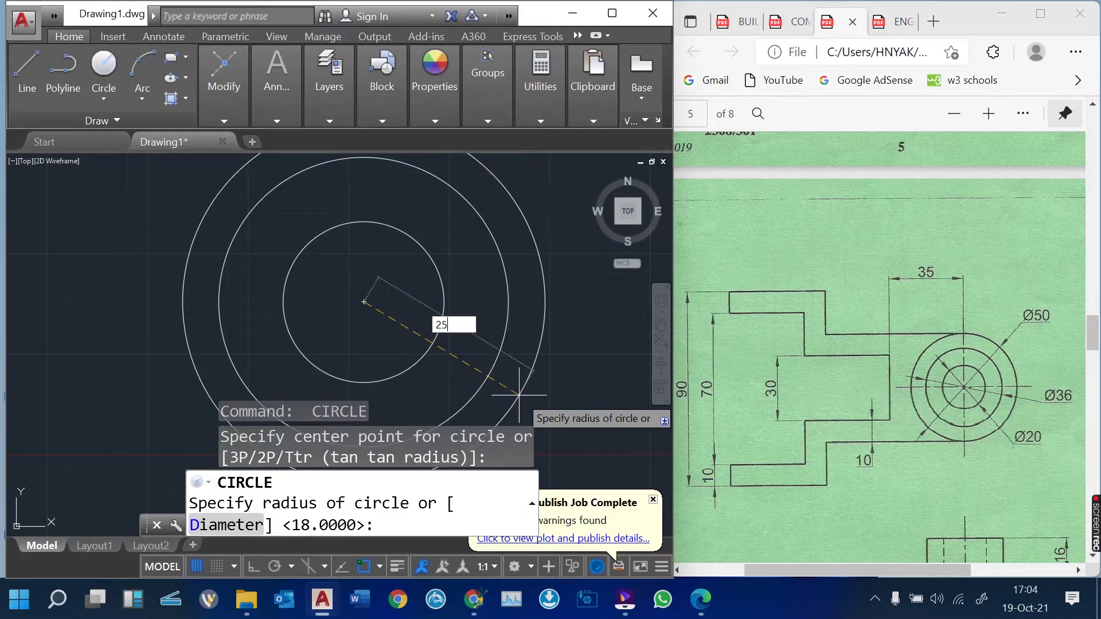
key("Return")
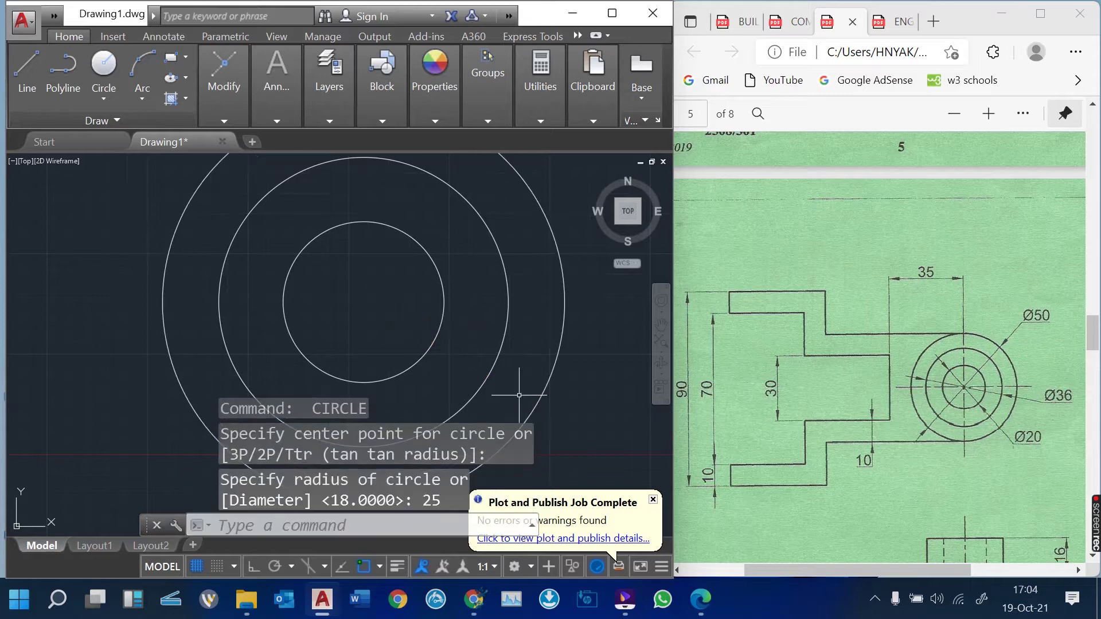
- Move the three concentric circles horizontally farther away from the existing circuit diagram
scroll(494, 353, "down", 2)
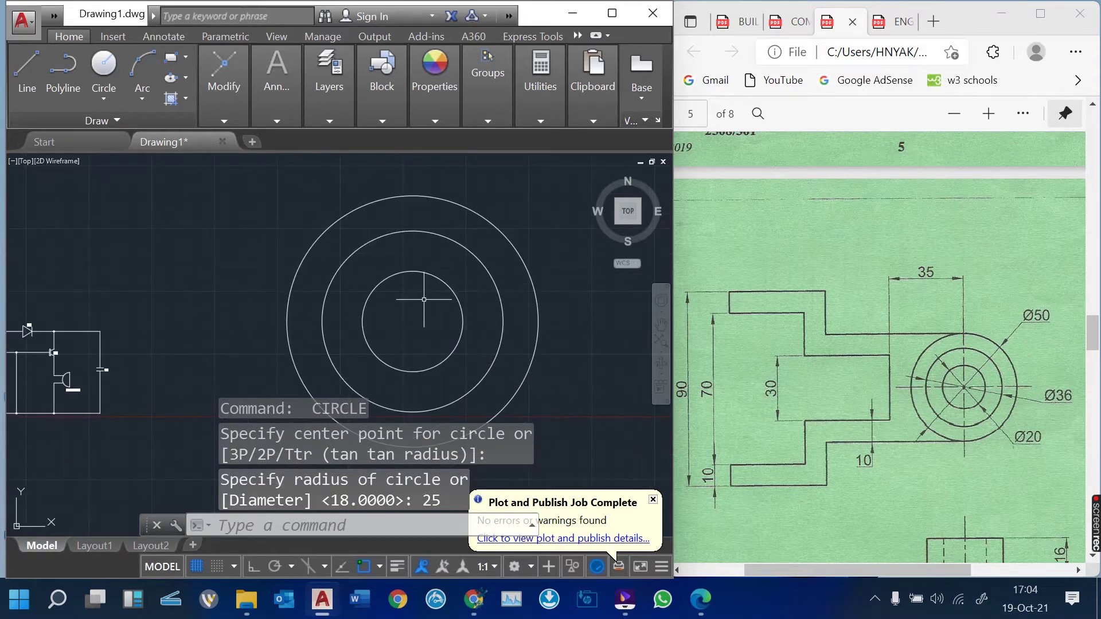
scroll(424, 299, "down", 1)
scroll(304, 327, "down", 1)
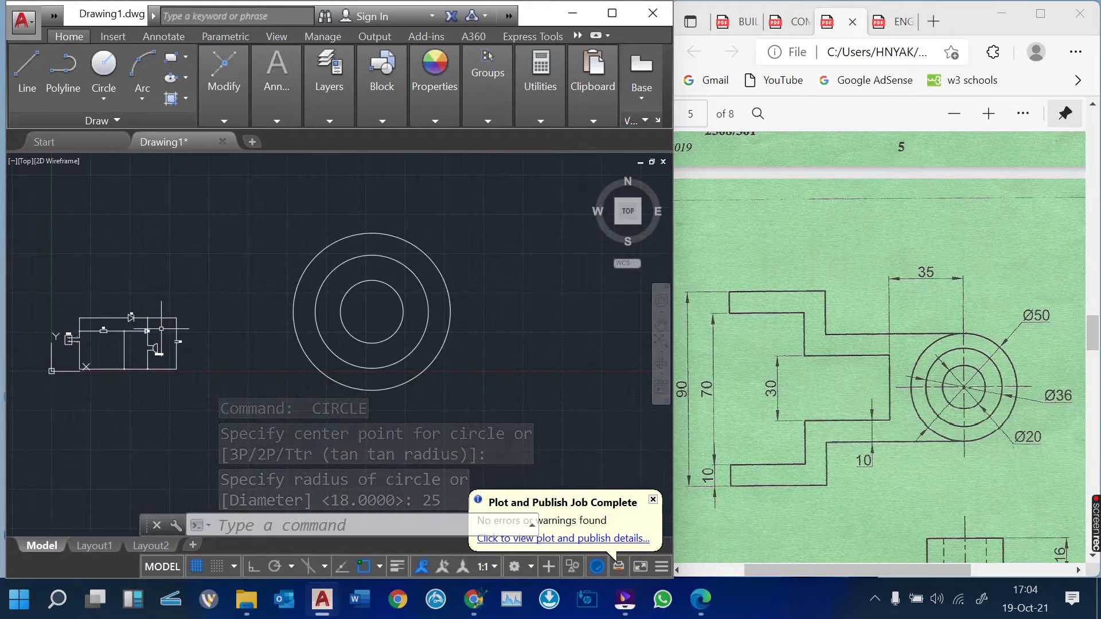
left_click(185, 395)
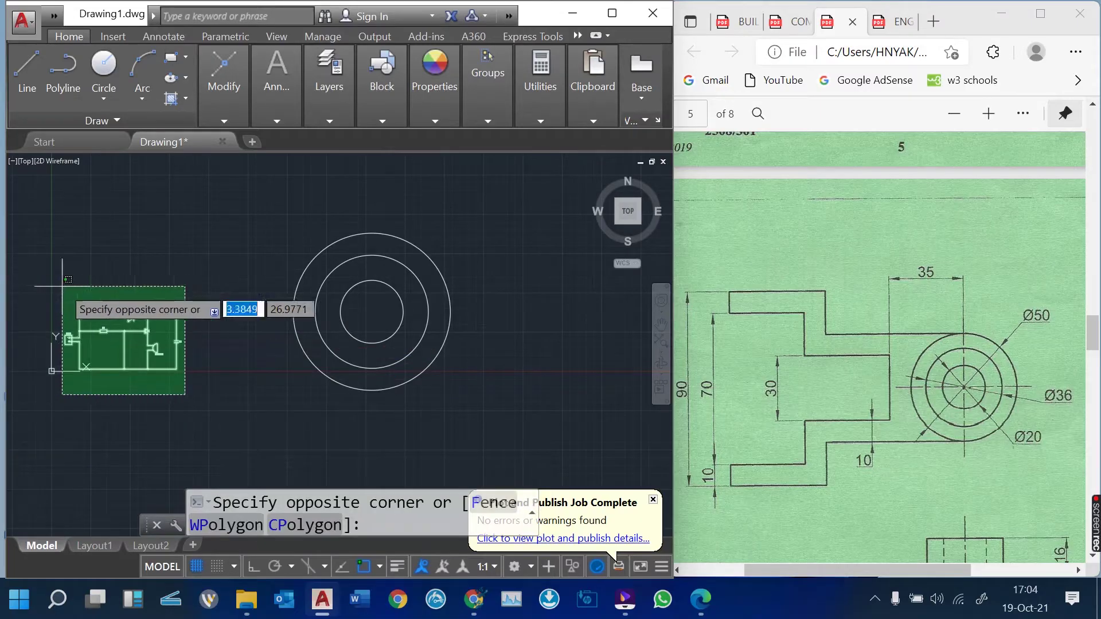
left_click(192, 334)
type("M")
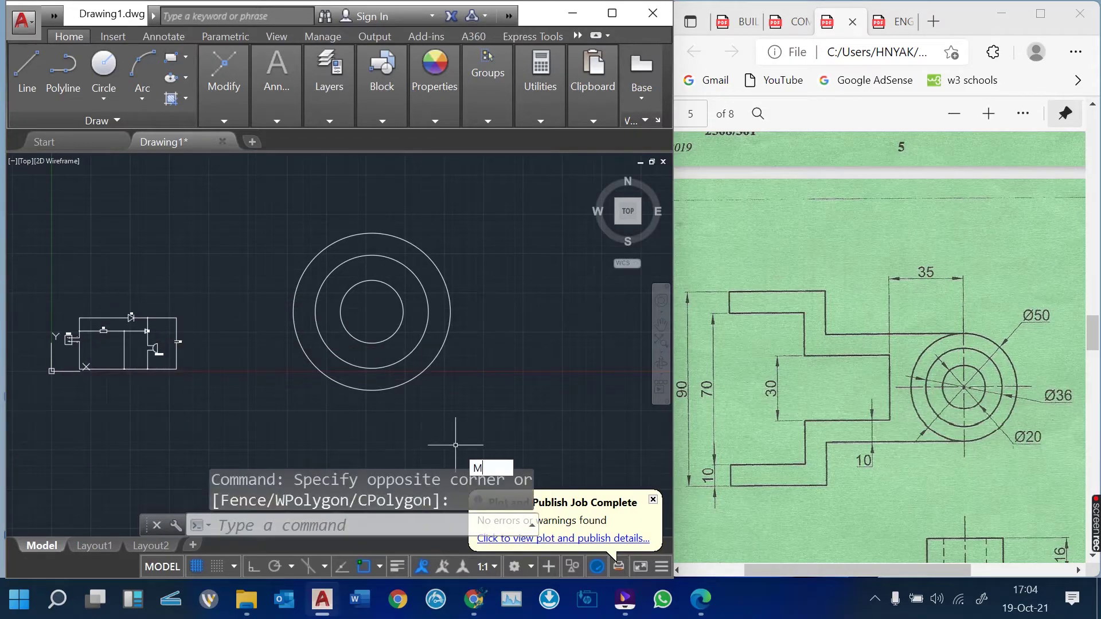
key("Return")
left_click(479, 394)
left_click(360, 302)
key("Return")
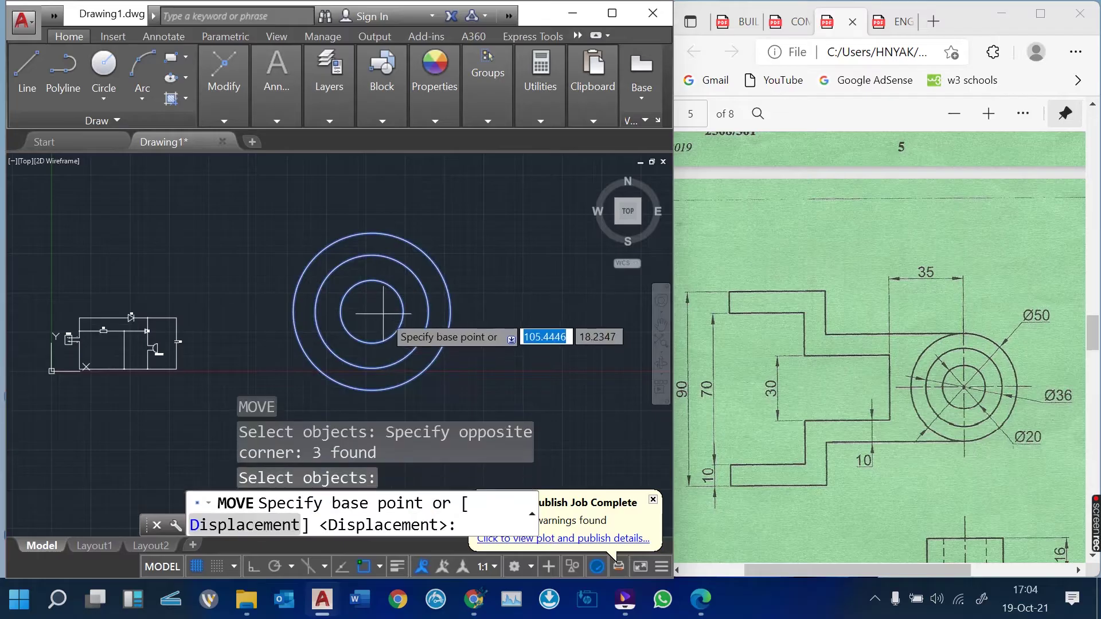
left_click(383, 314)
scroll(164, 330, "down", 2)
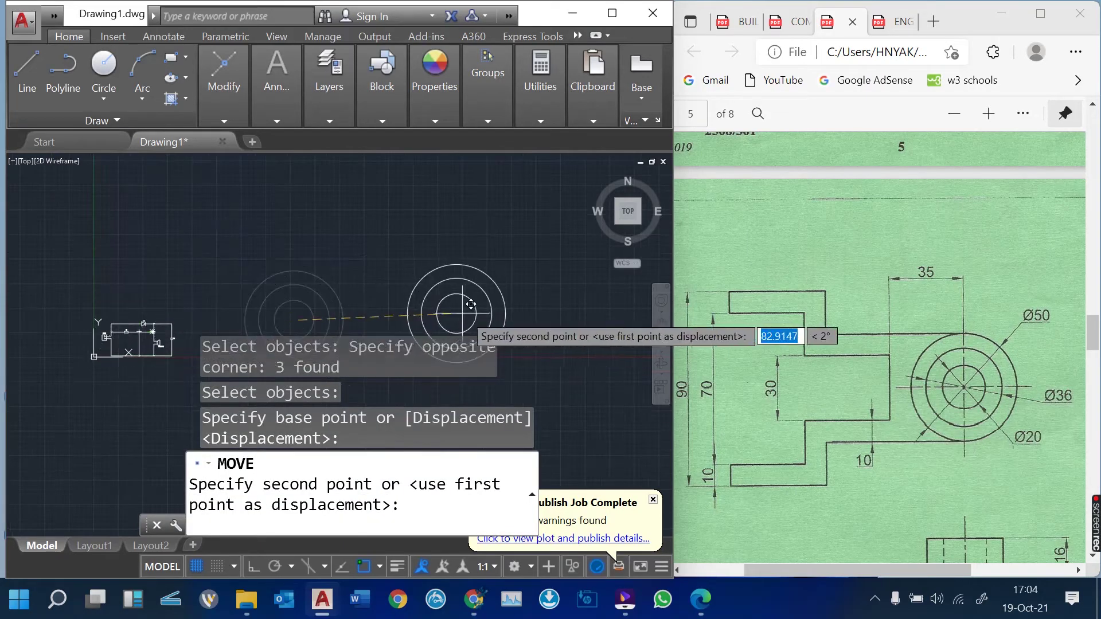
left_click(546, 314)
scroll(593, 303, "up", 4)
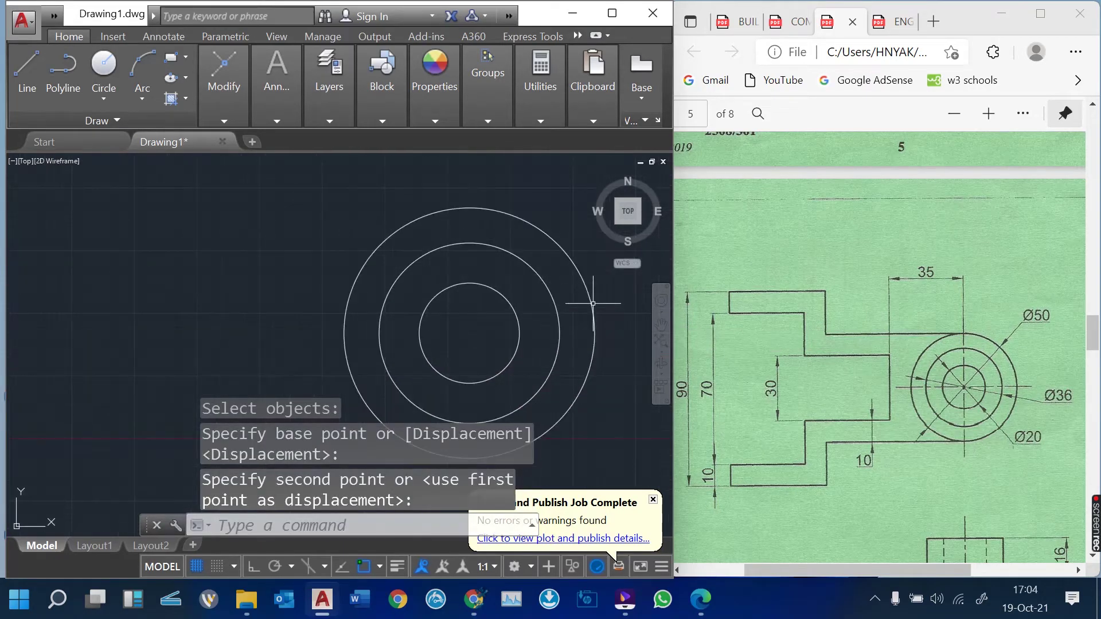
middle_click_drag(524, 313, 484, 293)
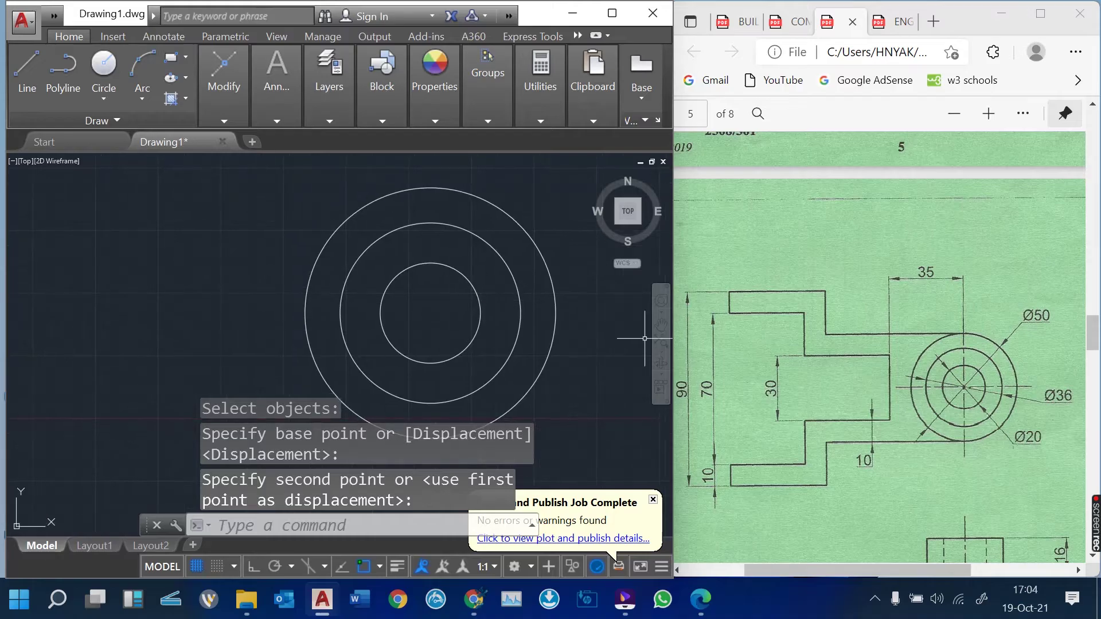
left_click(27, 72)
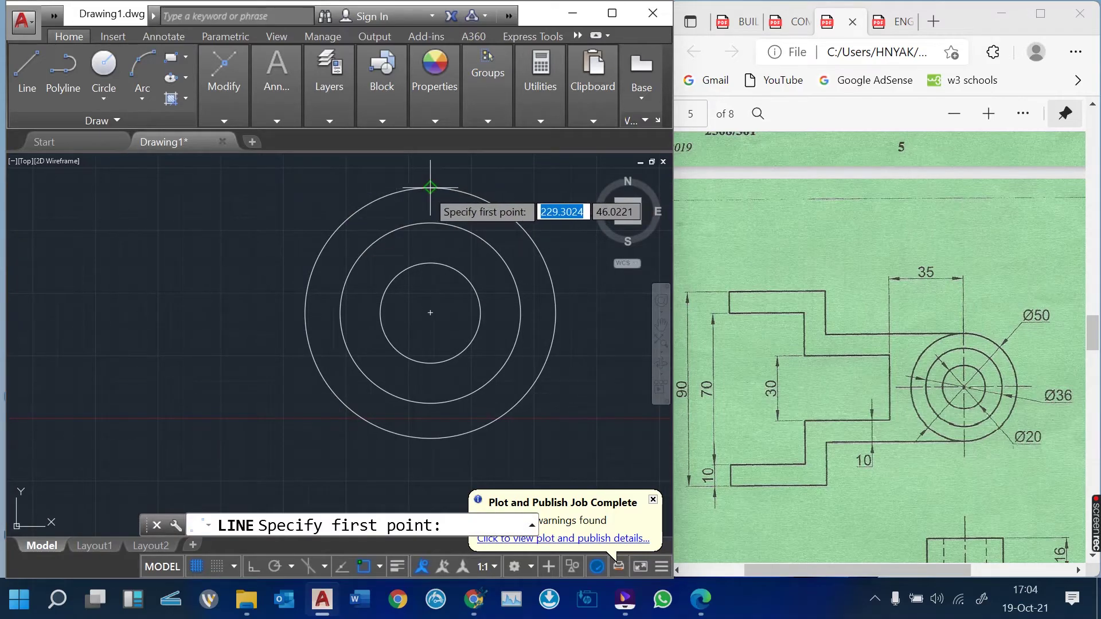
left_click(430, 187)
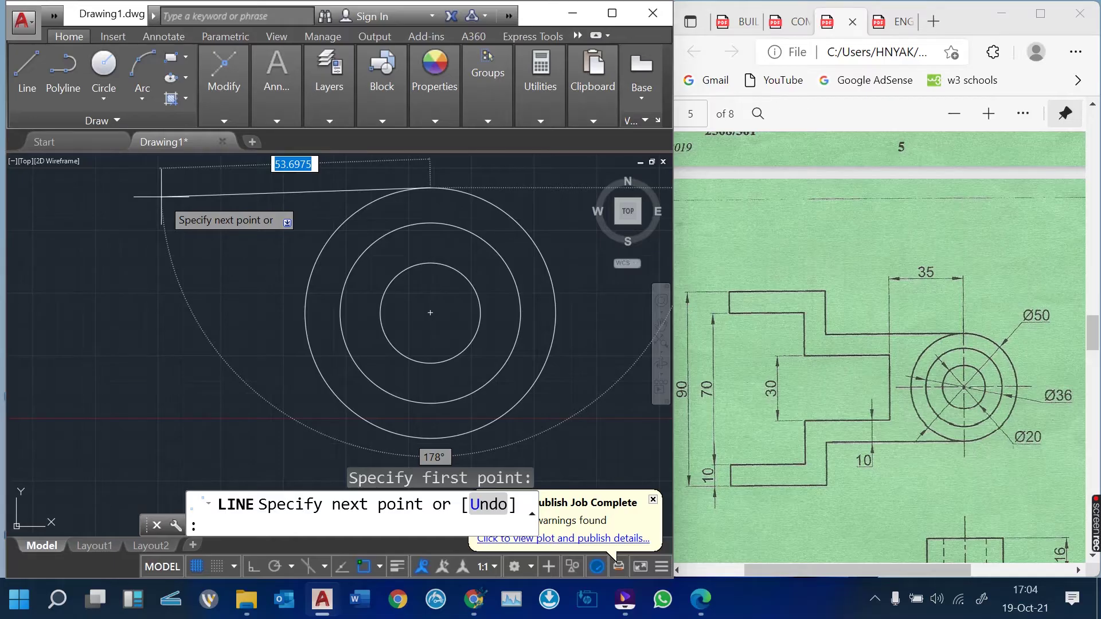
key("Escape")
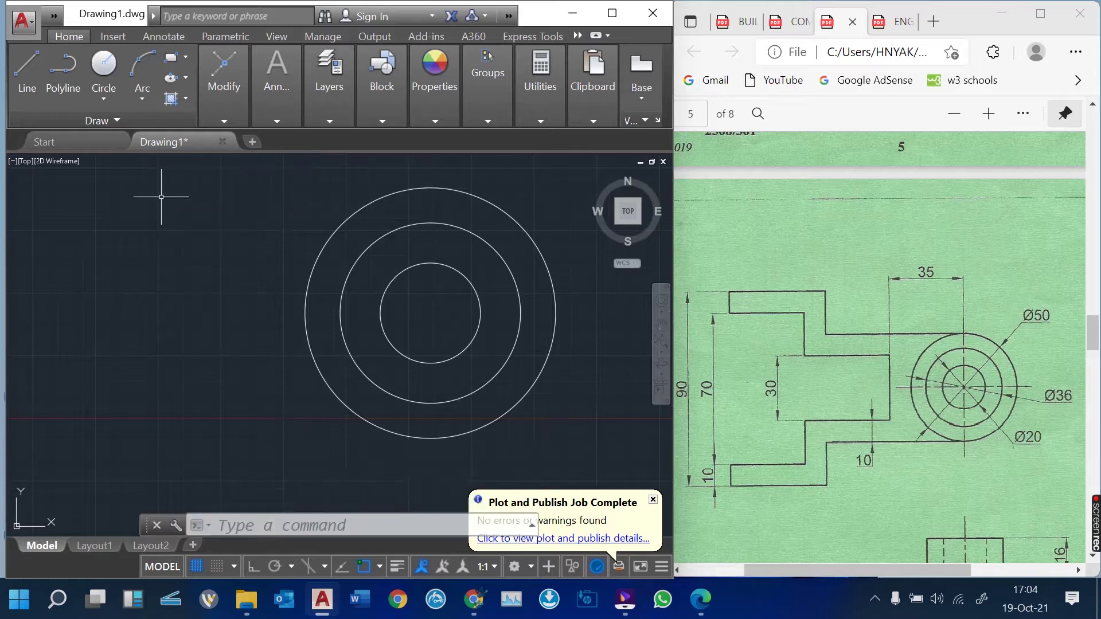
- Draw a horizontal line 35 long to the left from the concentric circles' centre, with Ortho on
key("Return")
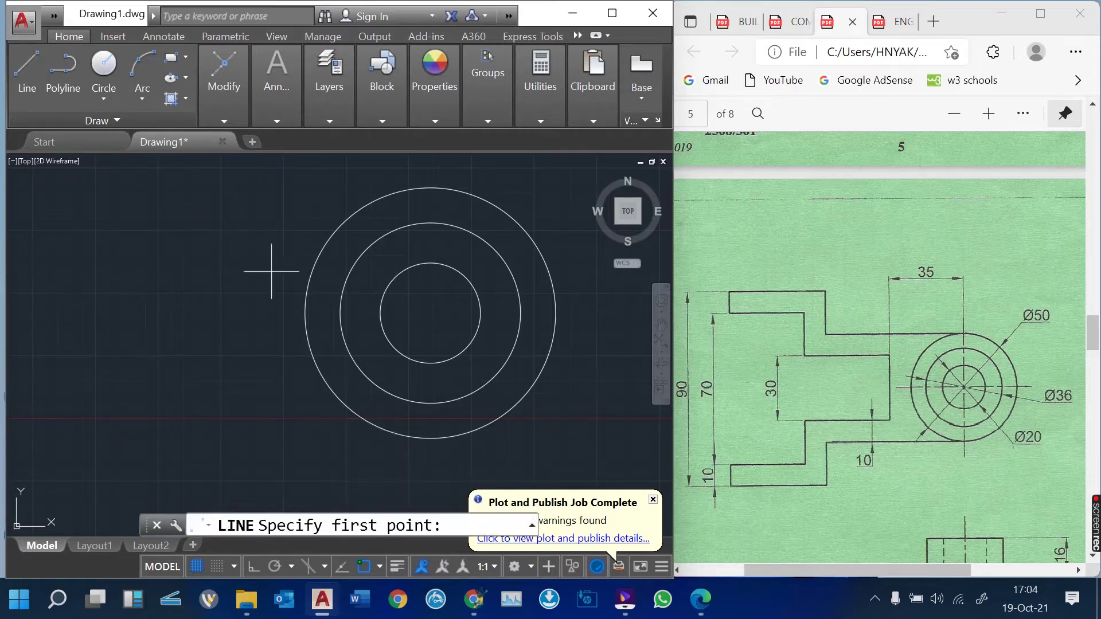
left_click(433, 301)
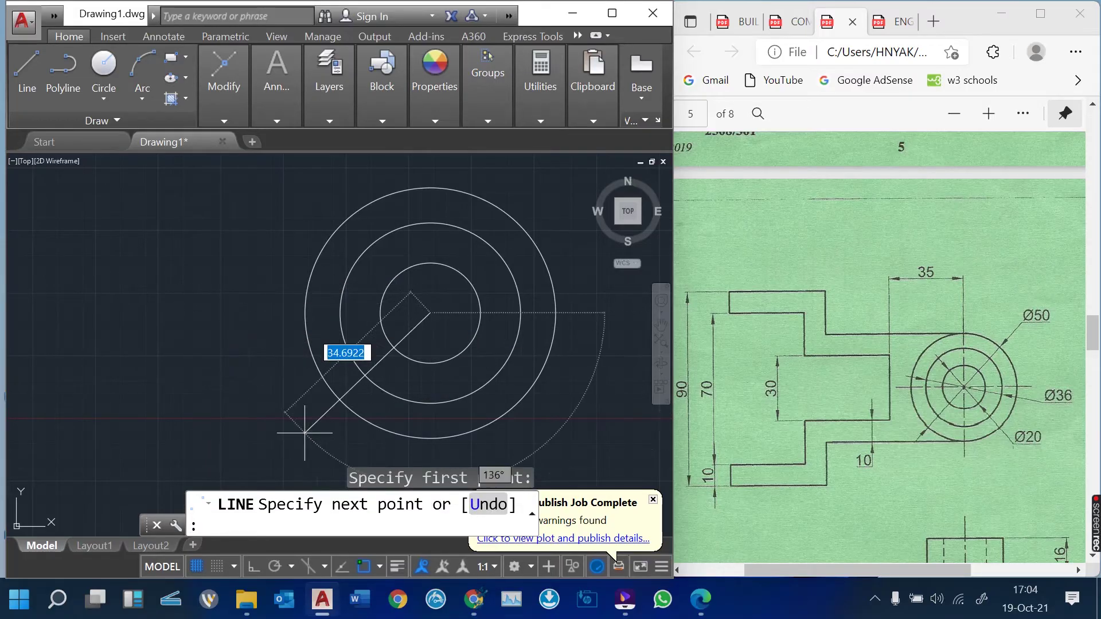
key("F8")
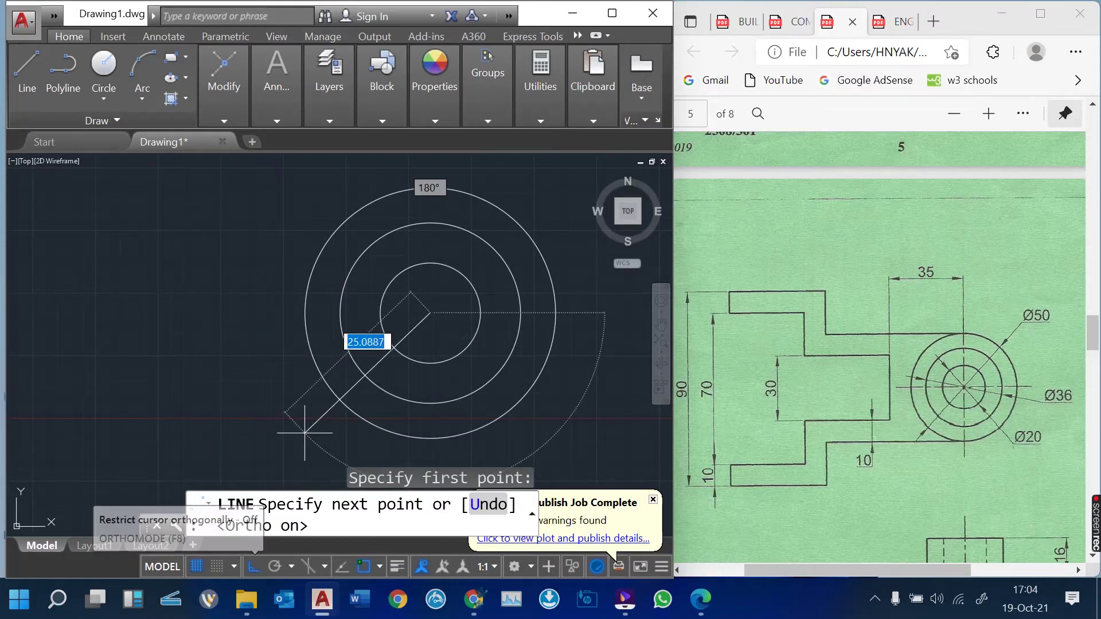
type("35")
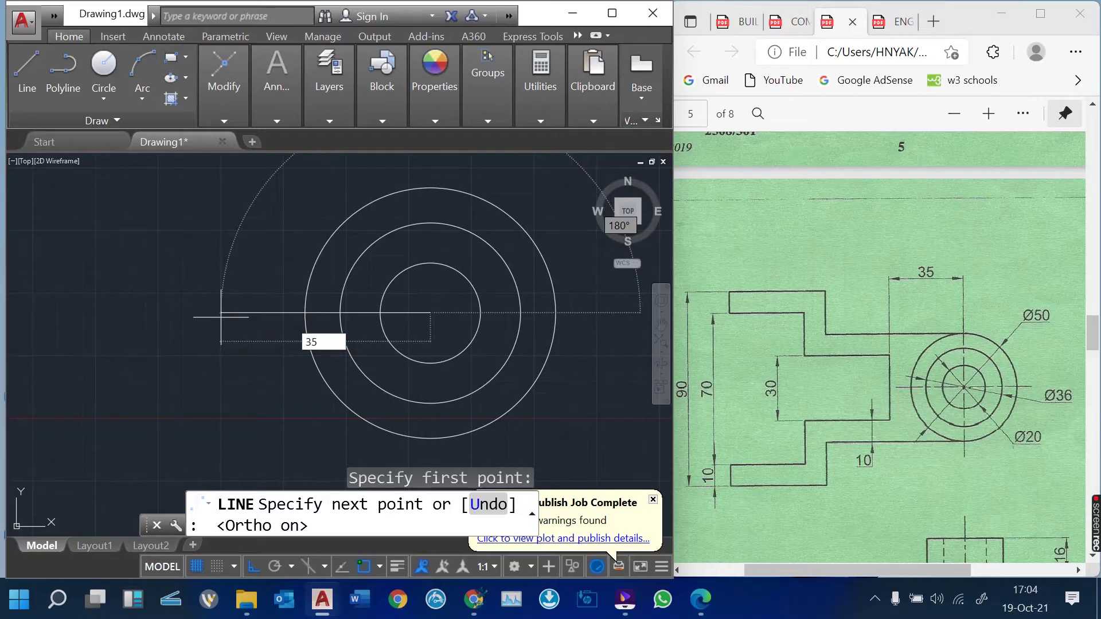
key("Return")
key("Return")
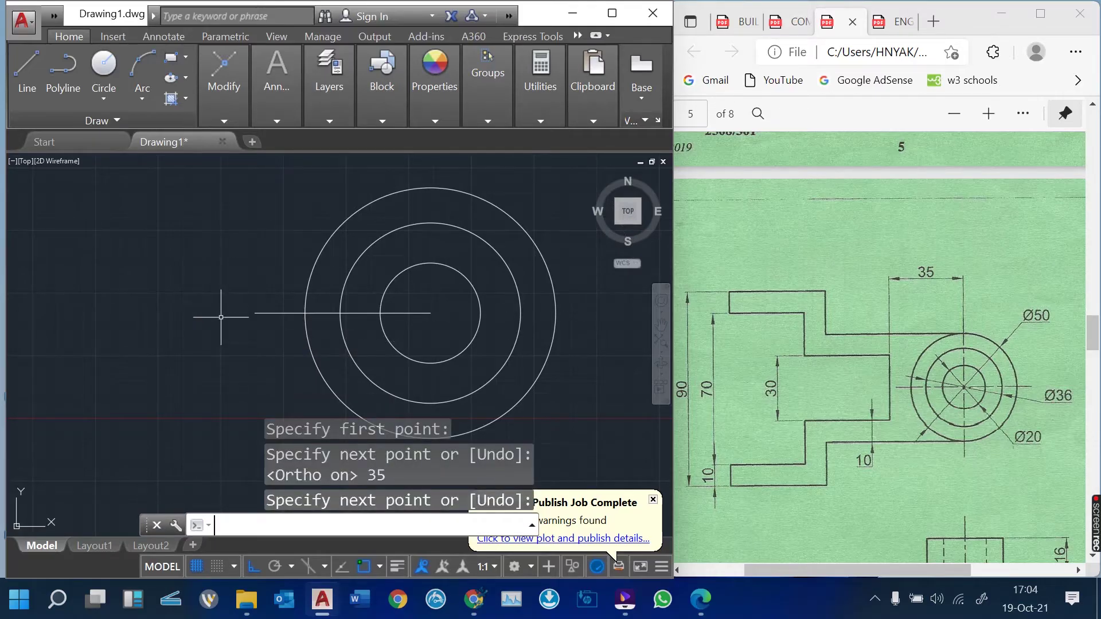
left_click(522, 226)
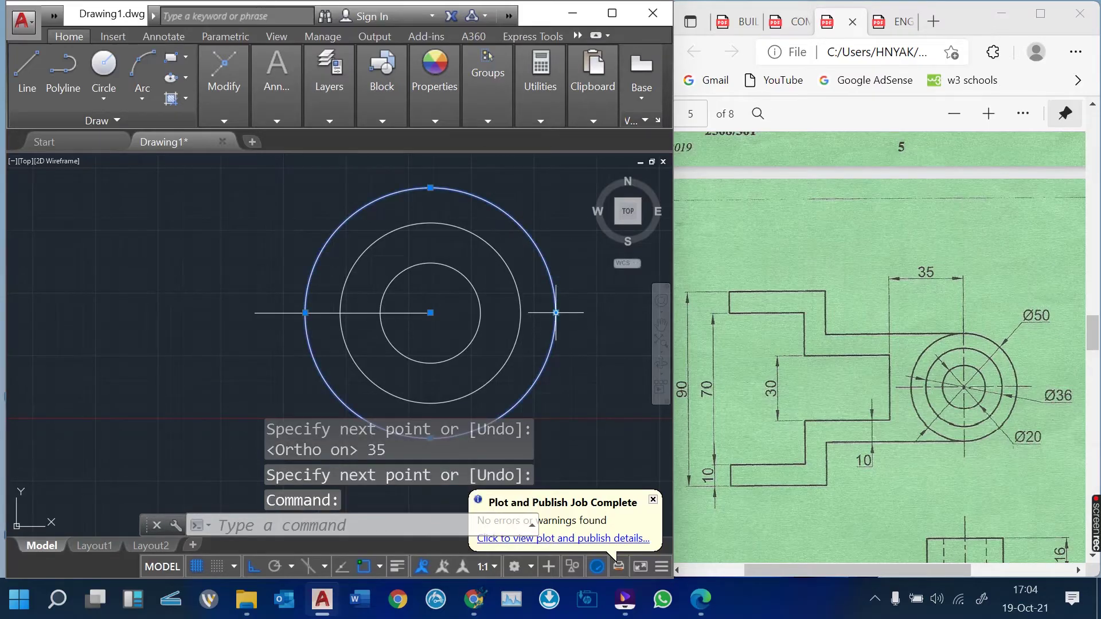
key("Escape")
key("Escape")
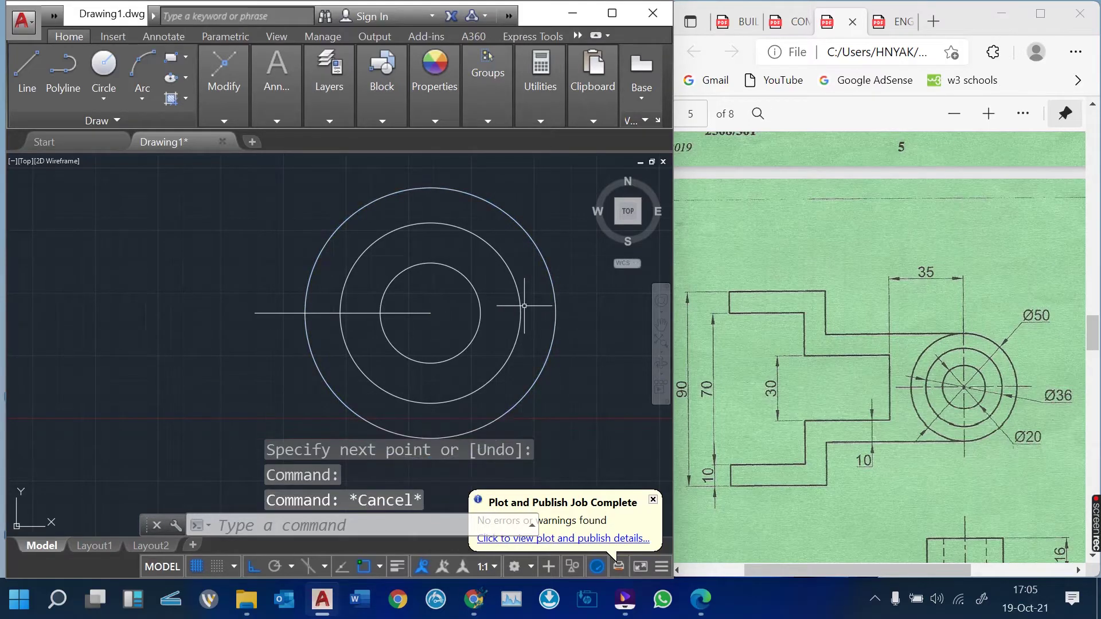
left_click(520, 304)
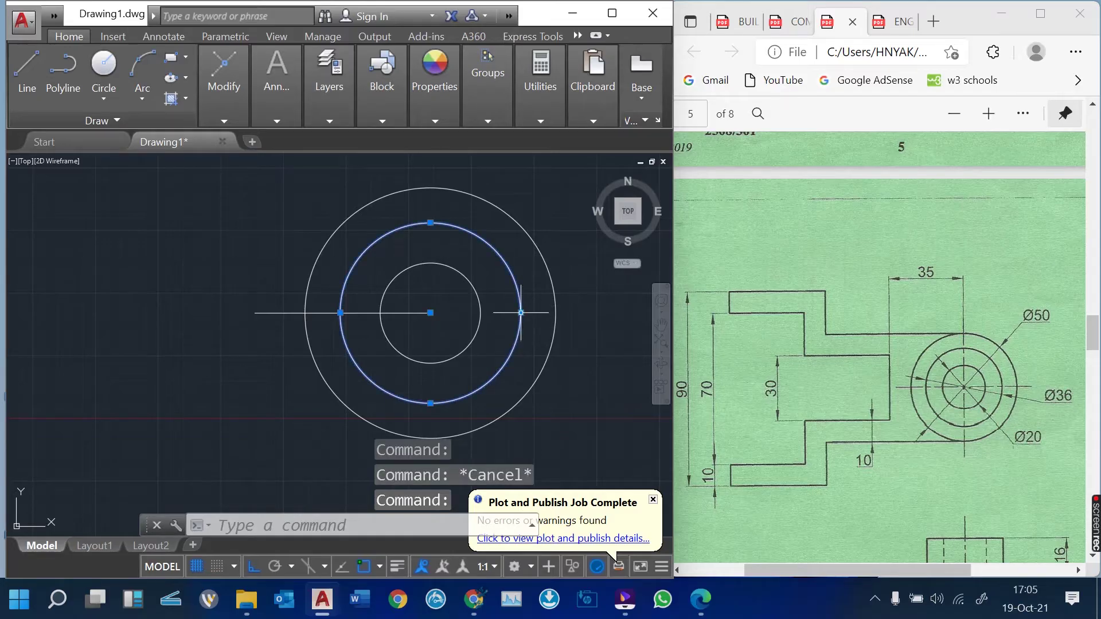
key("Escape")
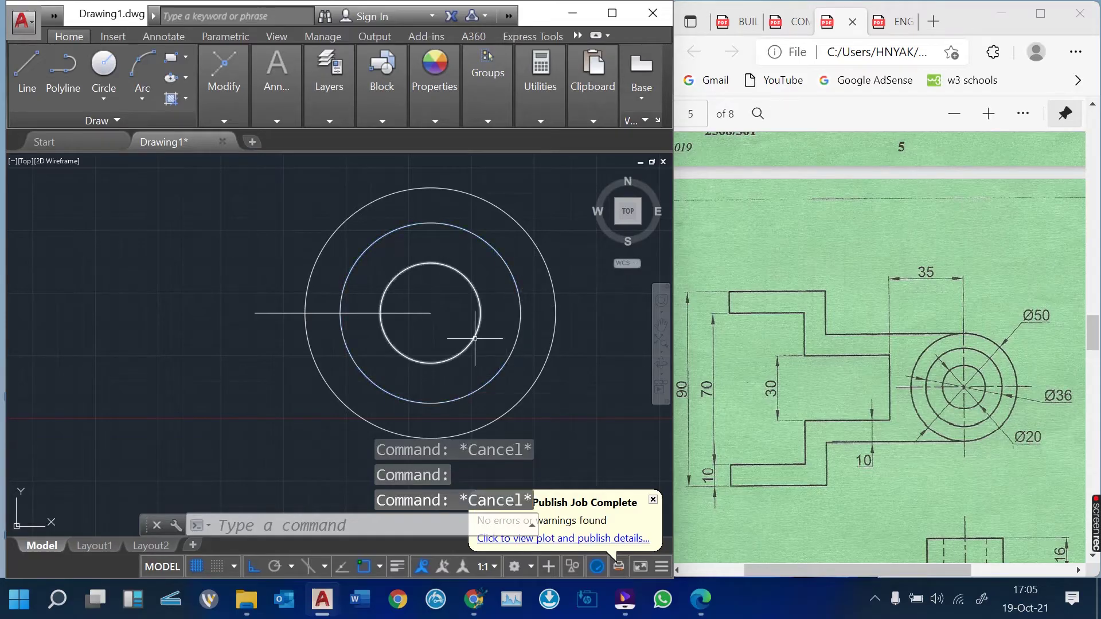
left_click(482, 308)
left_click(481, 312)
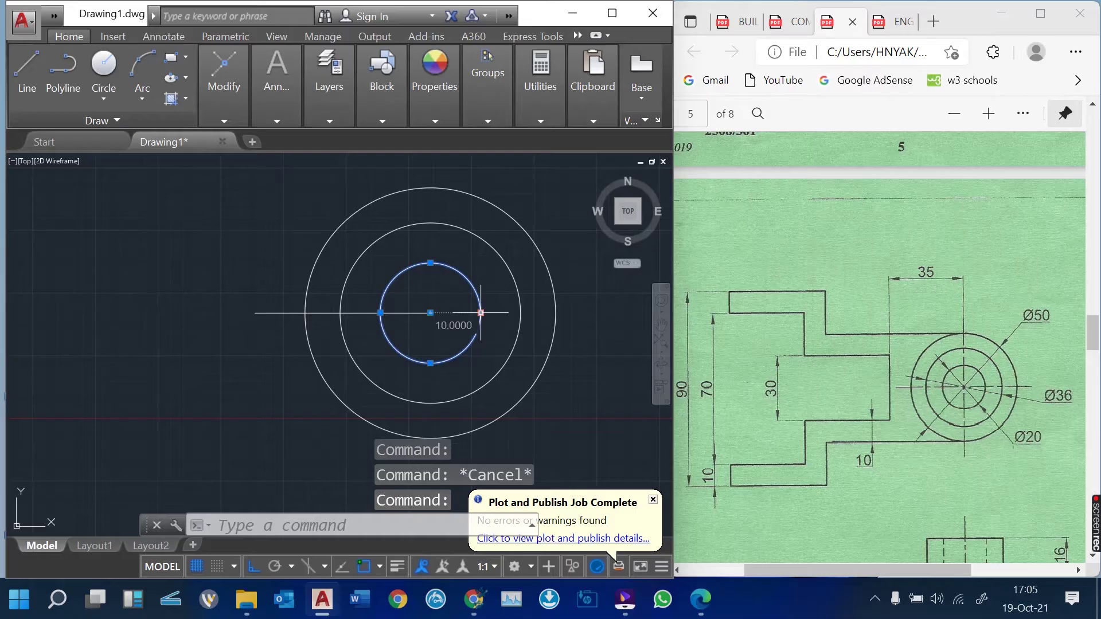
key("Escape")
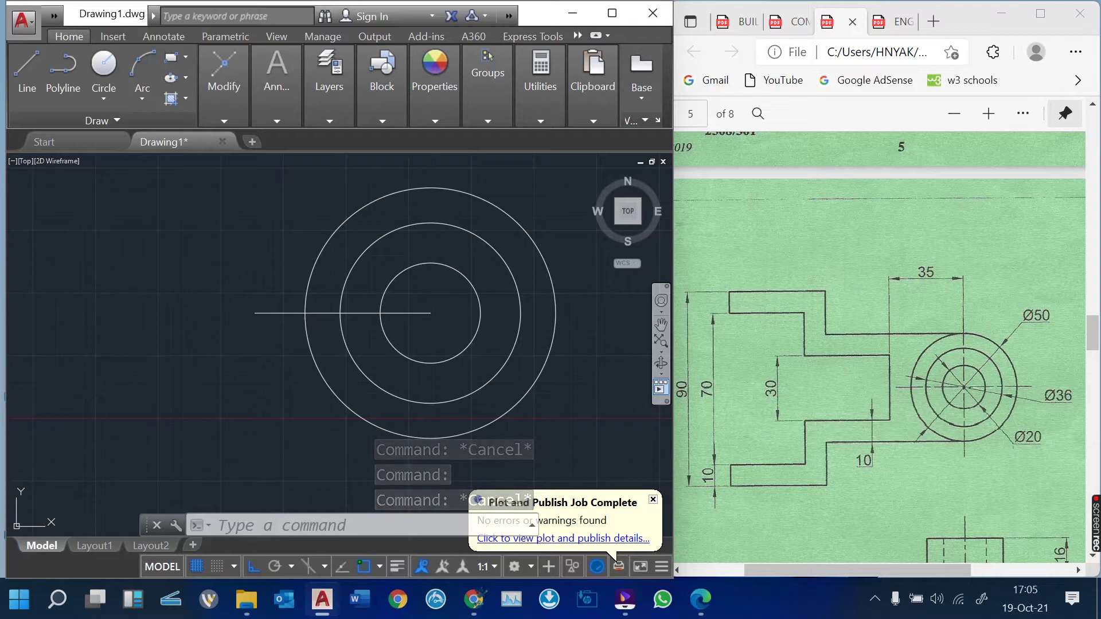
- Draw a vertical centre line across the outer circle from its top quadrant to its bottom quadrant
left_click(27, 69)
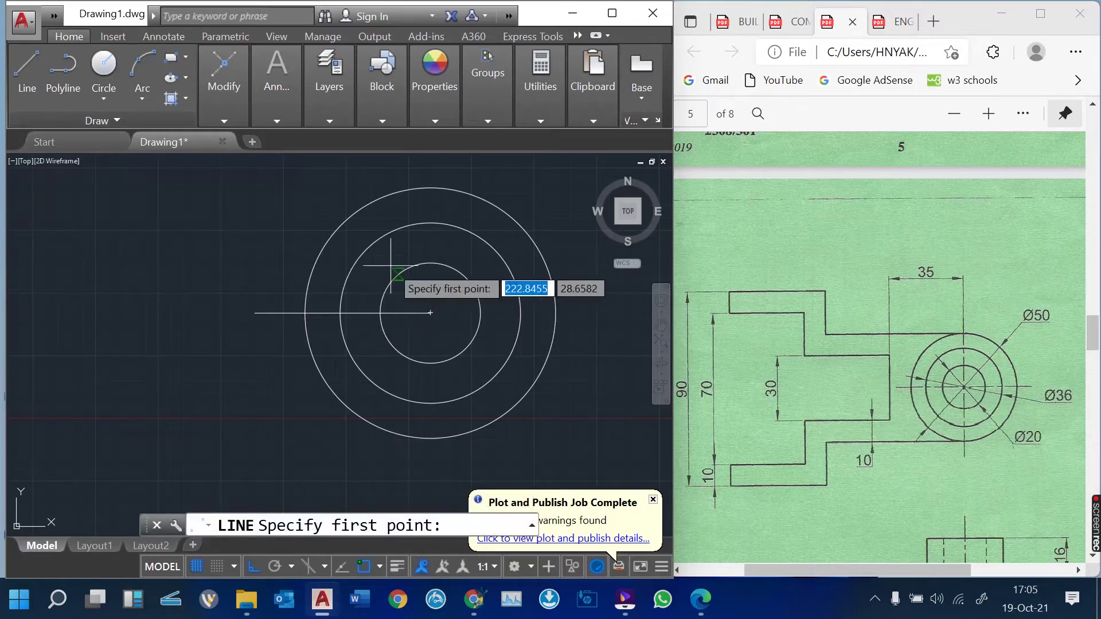
left_click(430, 187)
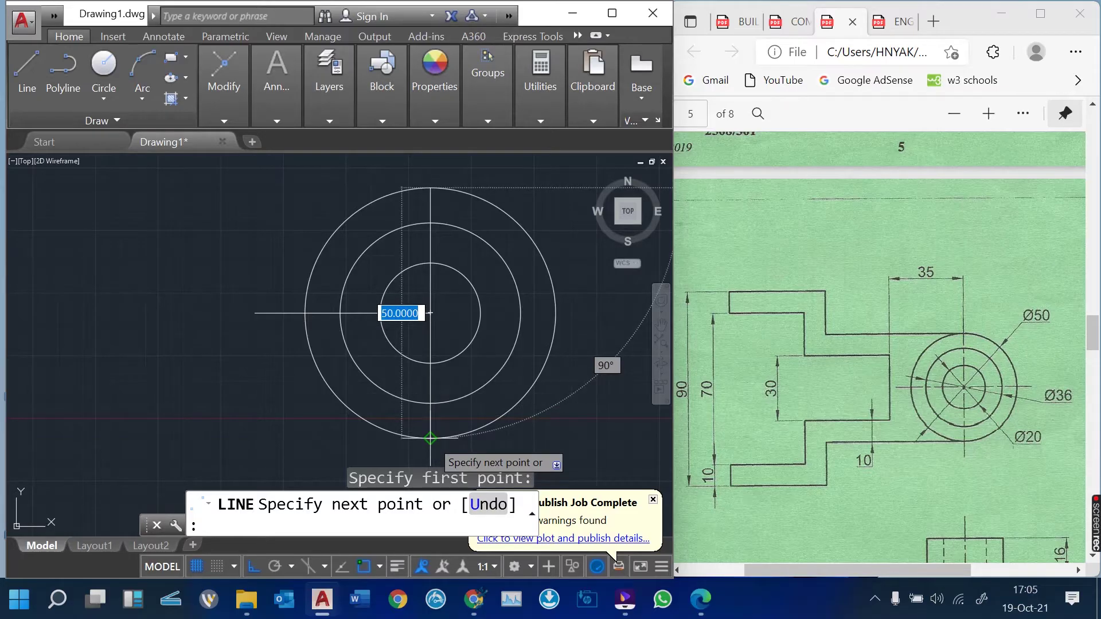
left_click(430, 438)
key("Escape")
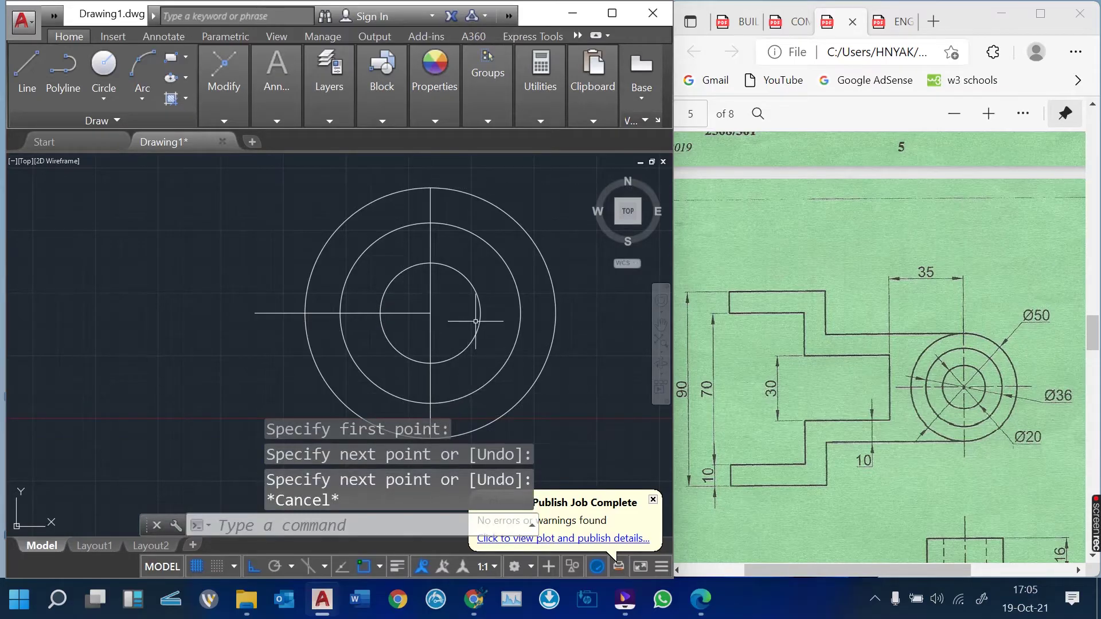
- Offset the circles' vertical centre line by 35 to the left
type("o")
key("Return")
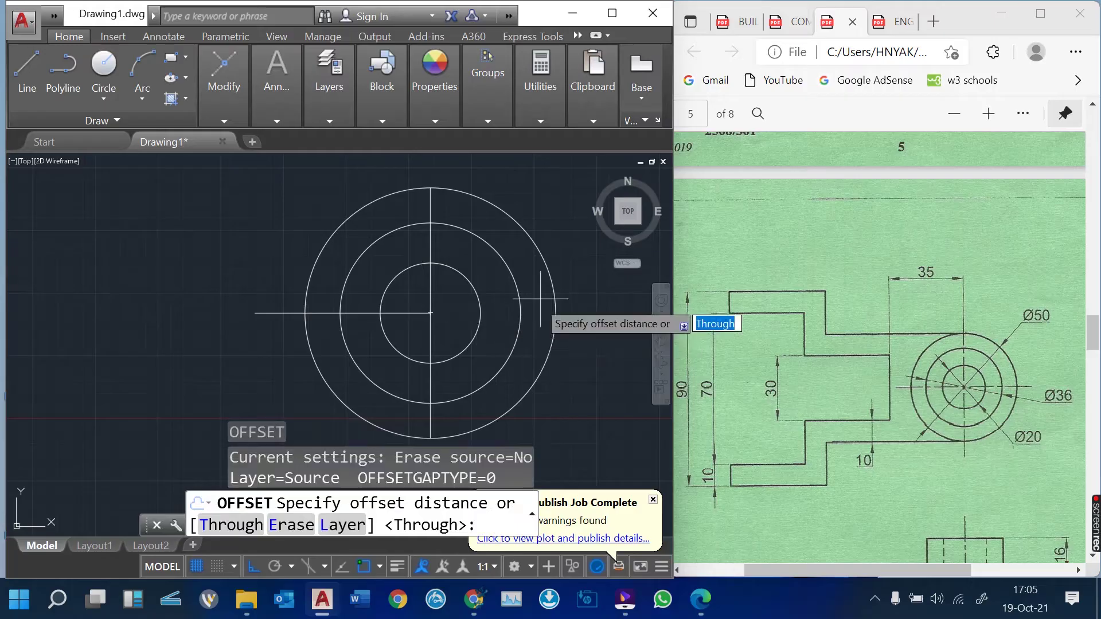
type("35")
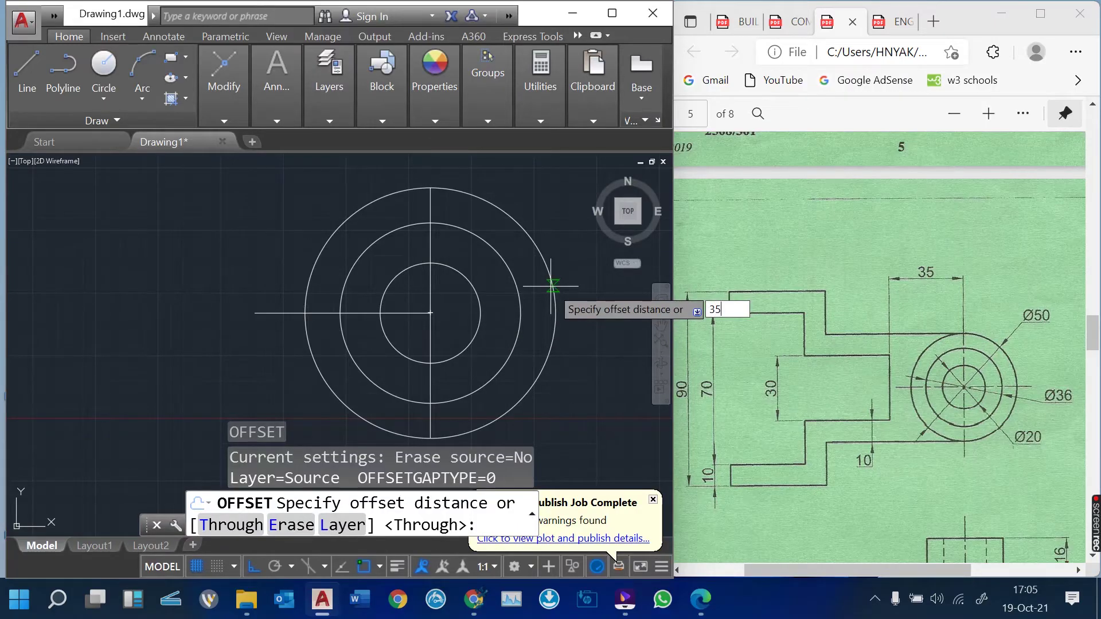
key("Return")
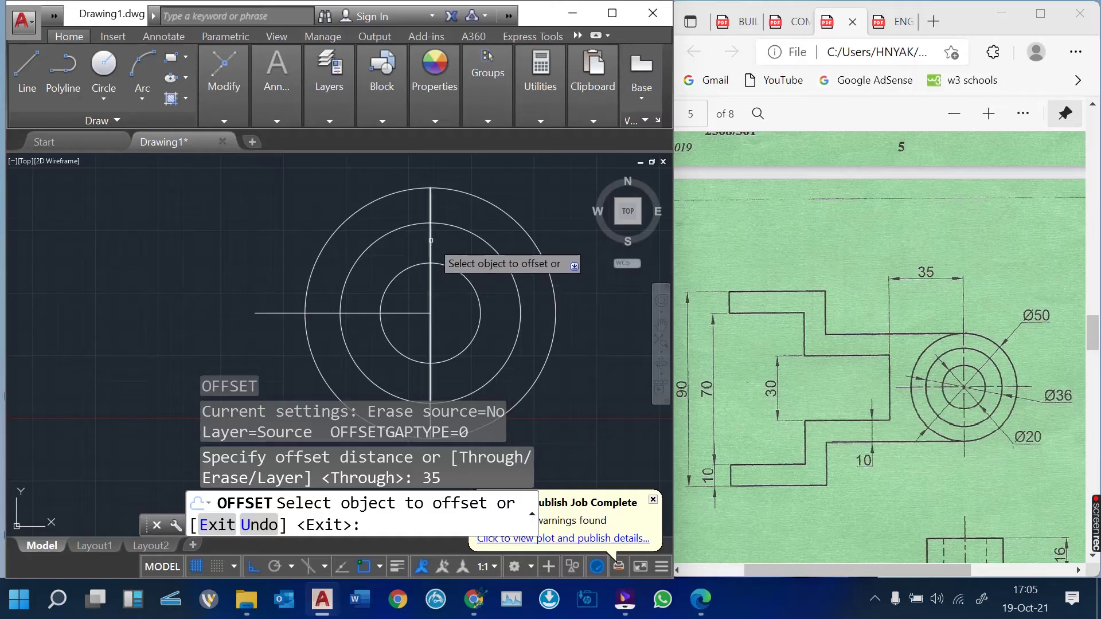
left_click(430, 240)
left_click(285, 268)
key("Escape")
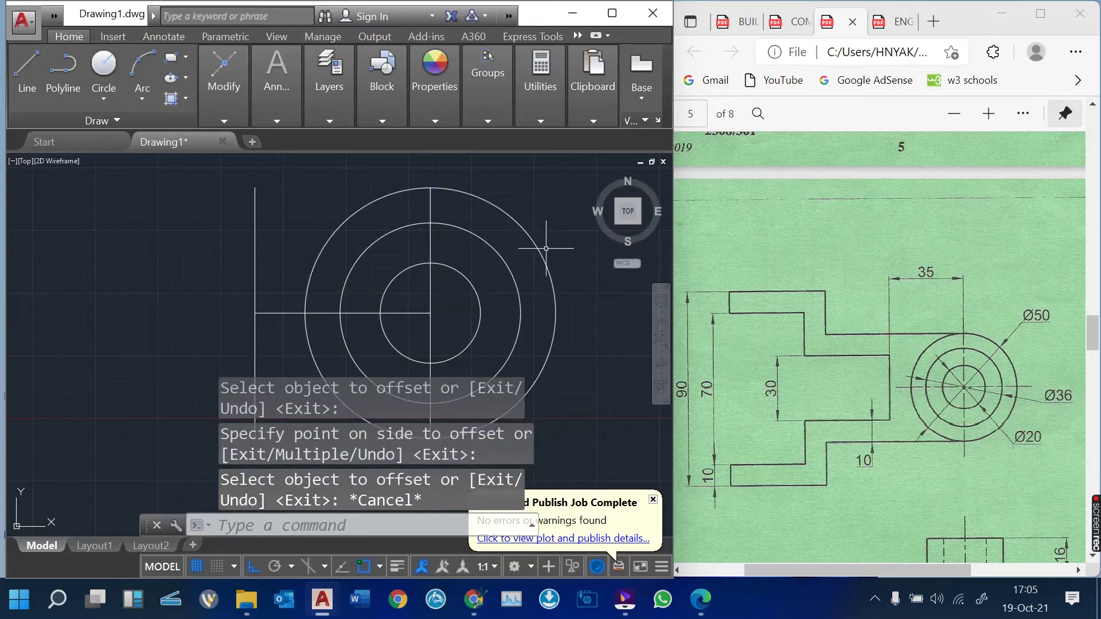
- Erase the offset vertical line at the left end of the horizontal line
scroll(546, 248, "down", 2)
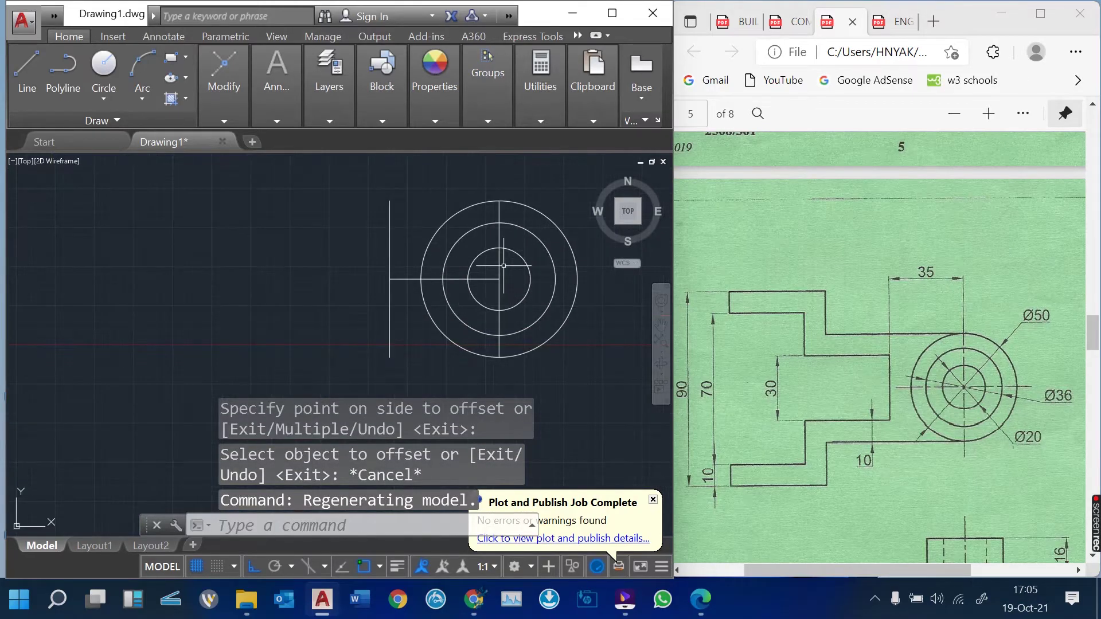
left_click(389, 247)
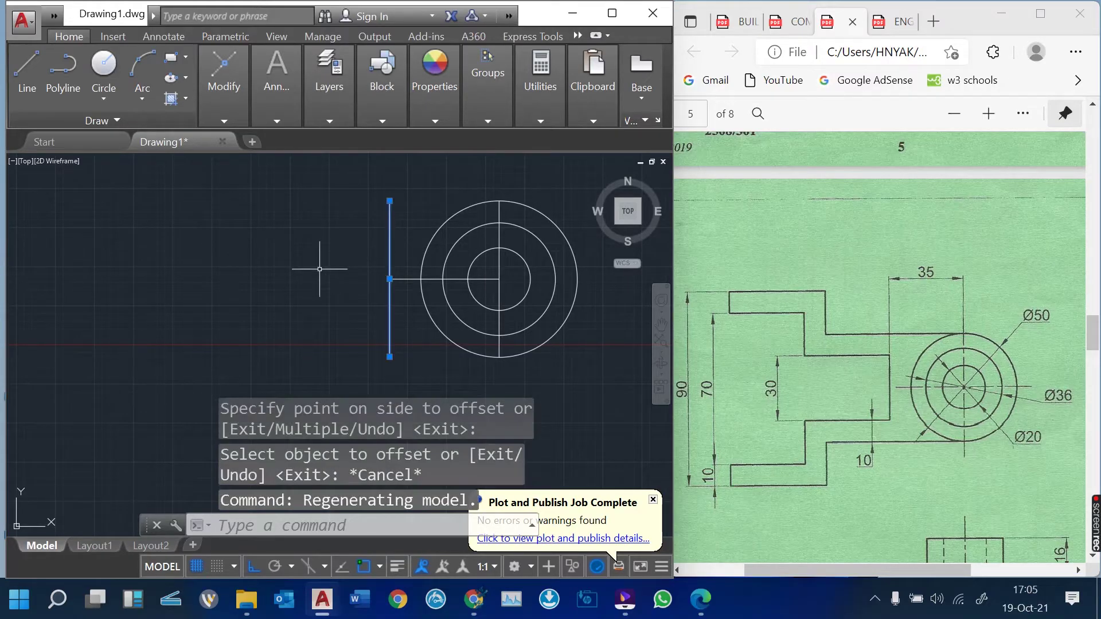
type("e")
key("Return")
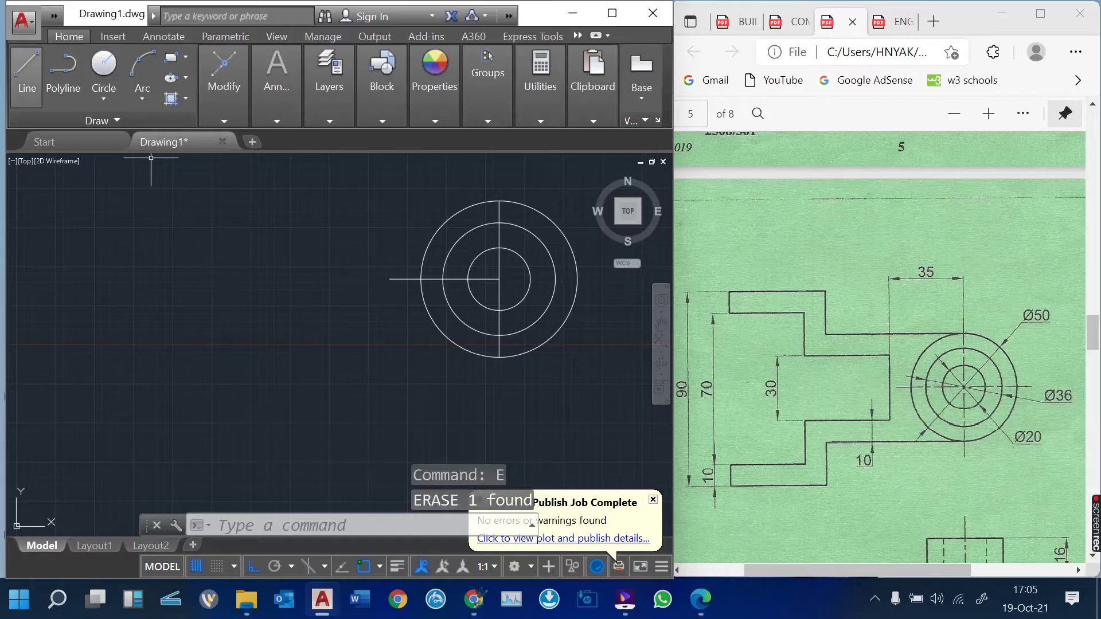
- Draw a vertical line 15 long upward from the left end of the horizontal line
left_click(27, 71)
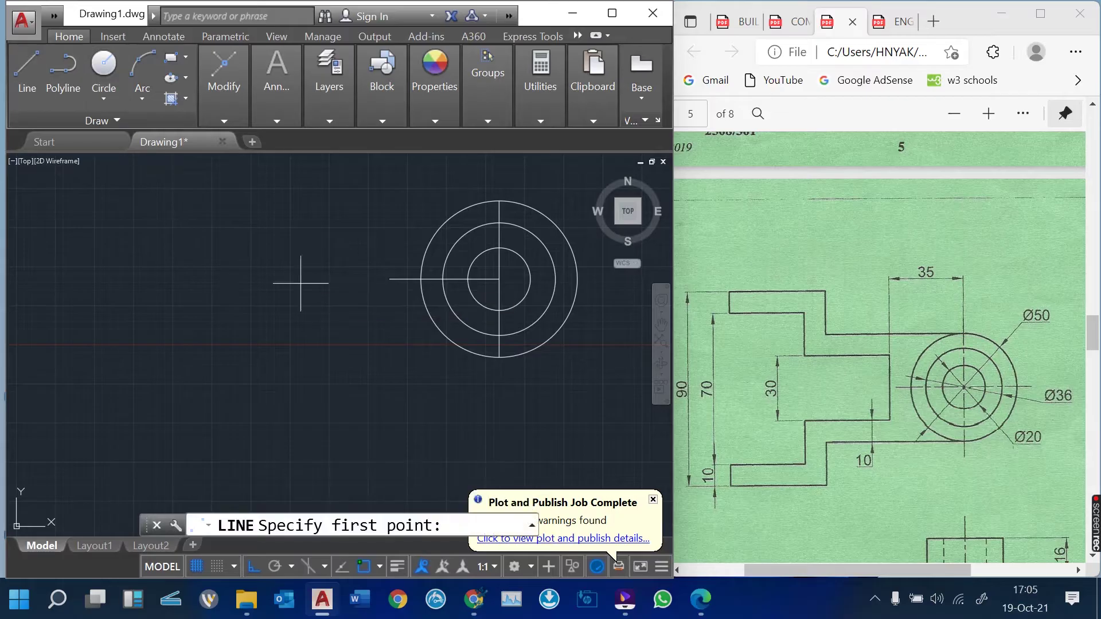
left_click(389, 279)
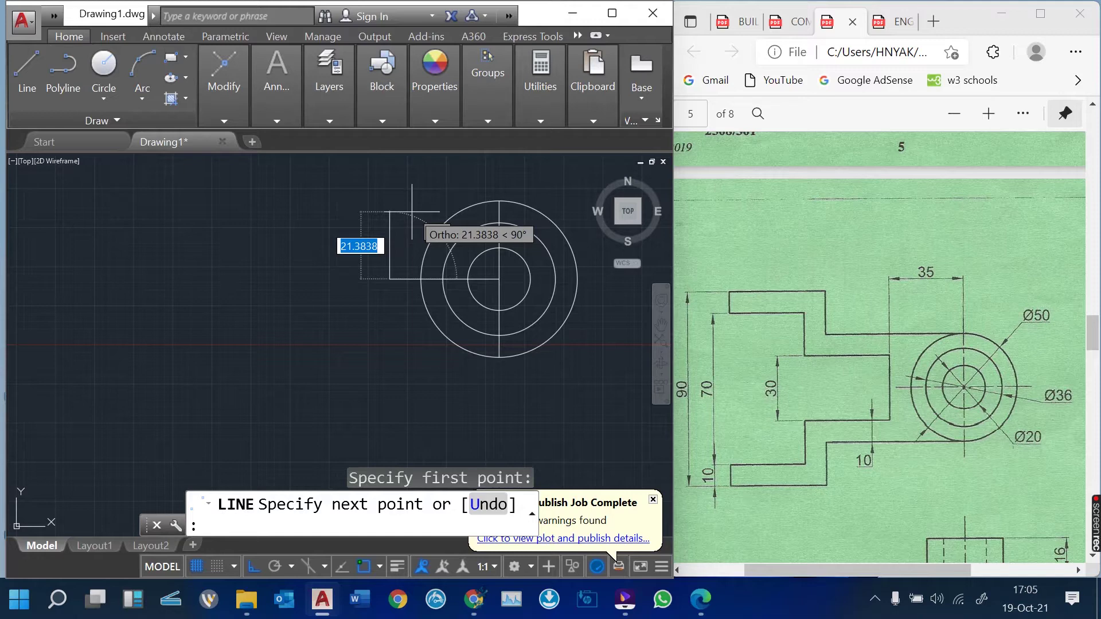
type("15")
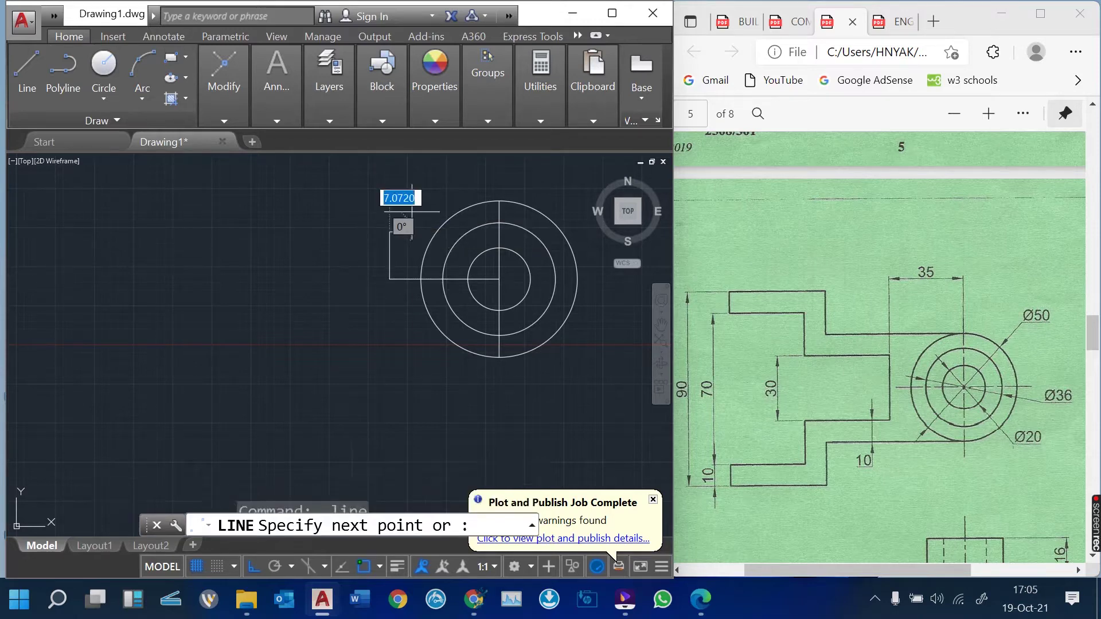
key("Return")
key("Return")
- Draw a matching vertical line 15 long downward from the same left end of the horizontal line
key("Return")
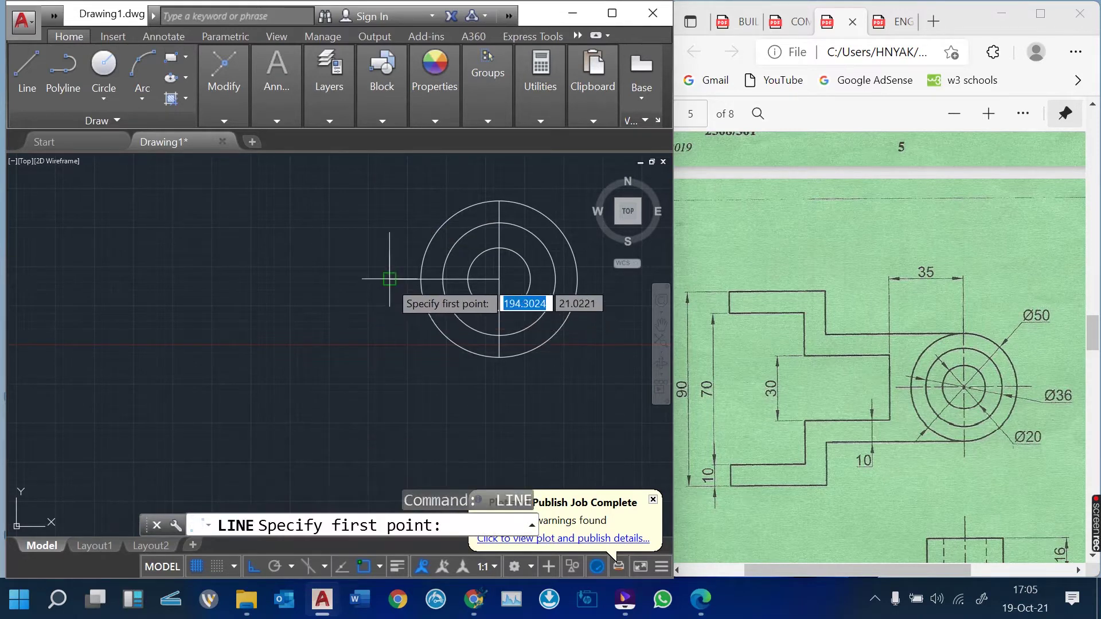
left_click(390, 279)
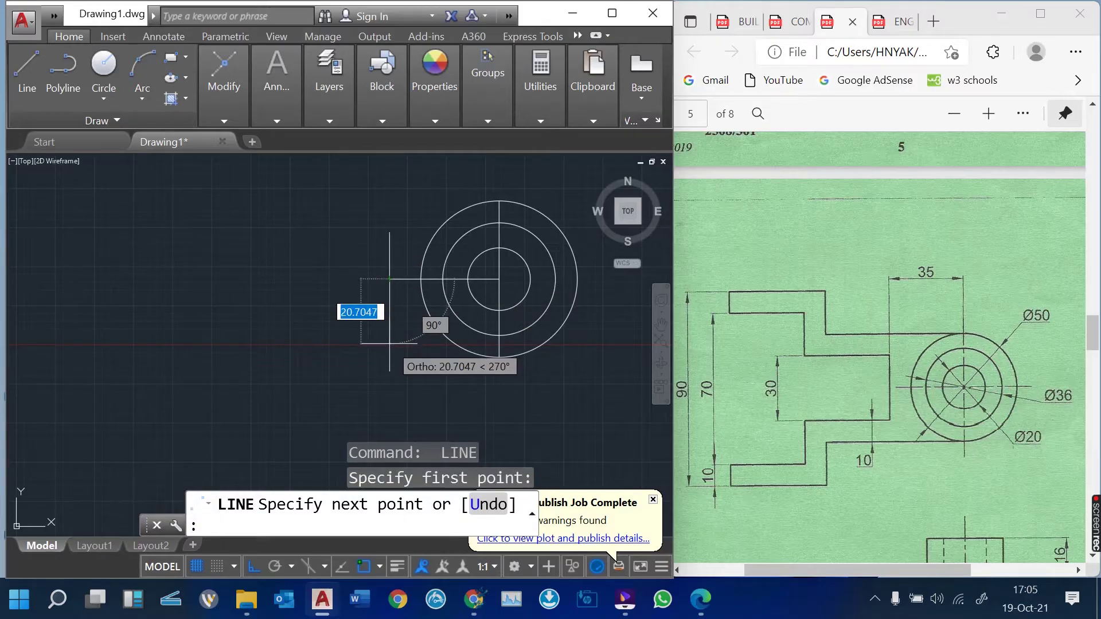
type("15")
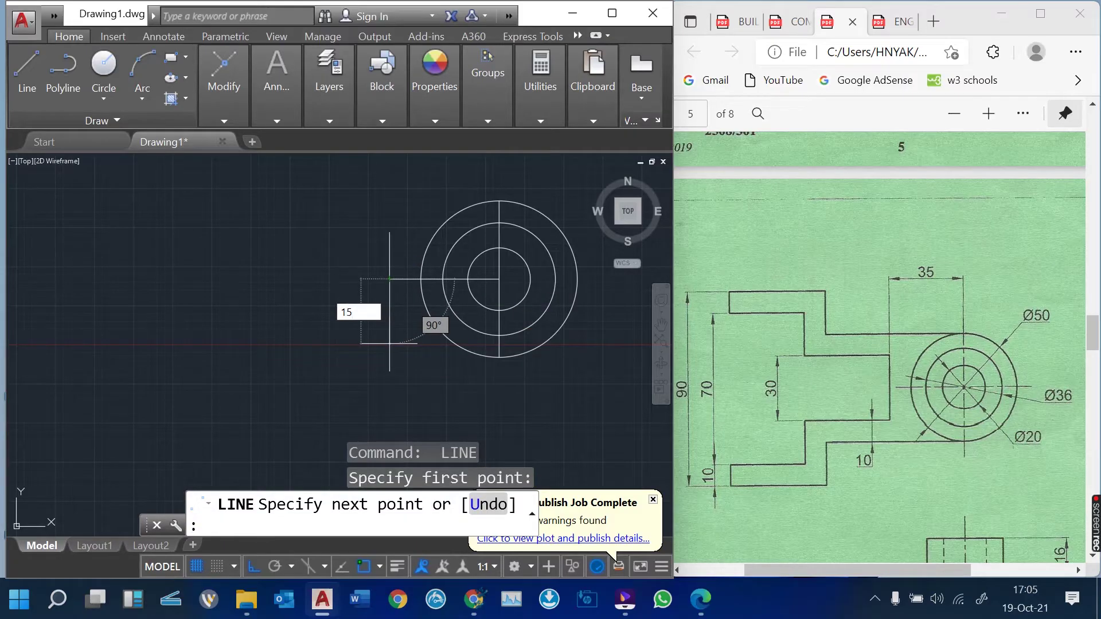
key("Return")
key("Return")
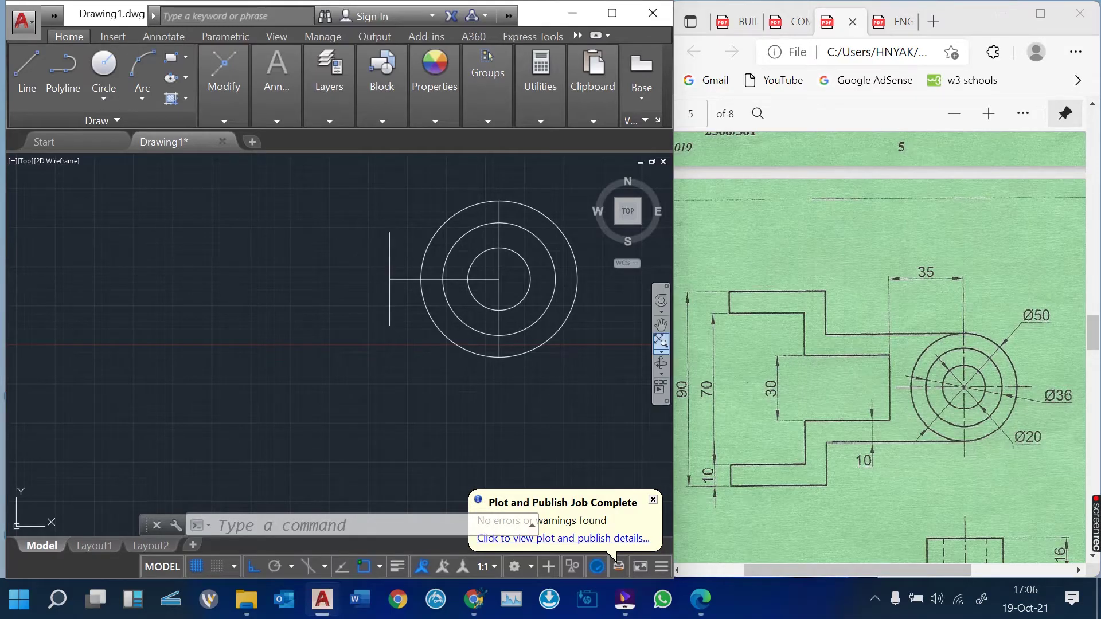
- Compare the bracket's plan and front views in the reference PDF to find the horizontal lengths of the fork arms
scroll(803, 413, "down", 3)
scroll(886, 347, "down", 1)
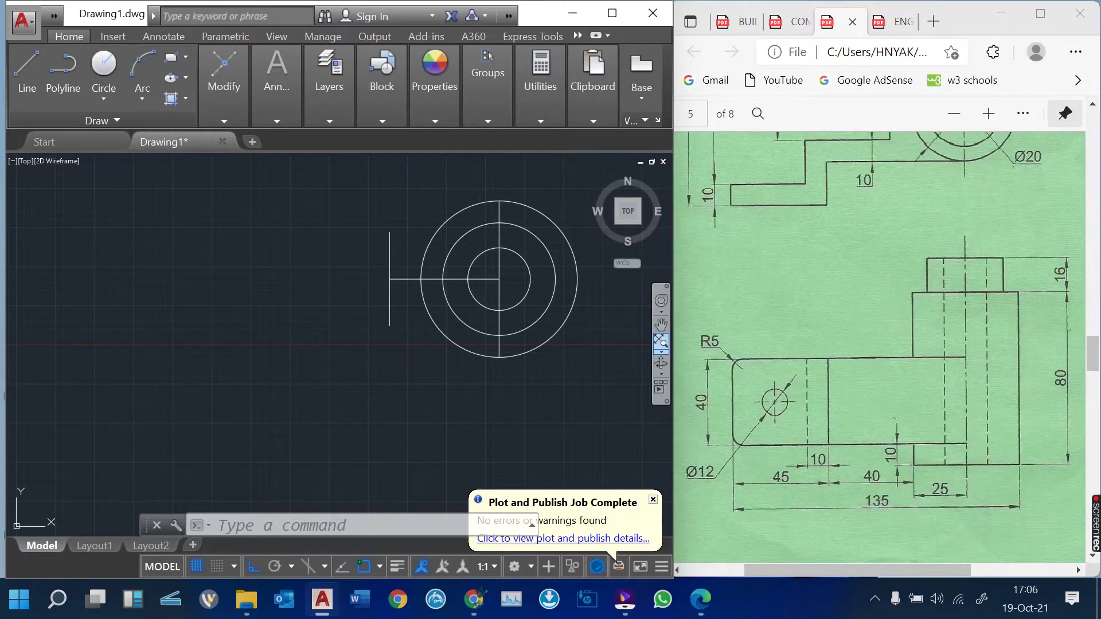
scroll(886, 347, "up", 2)
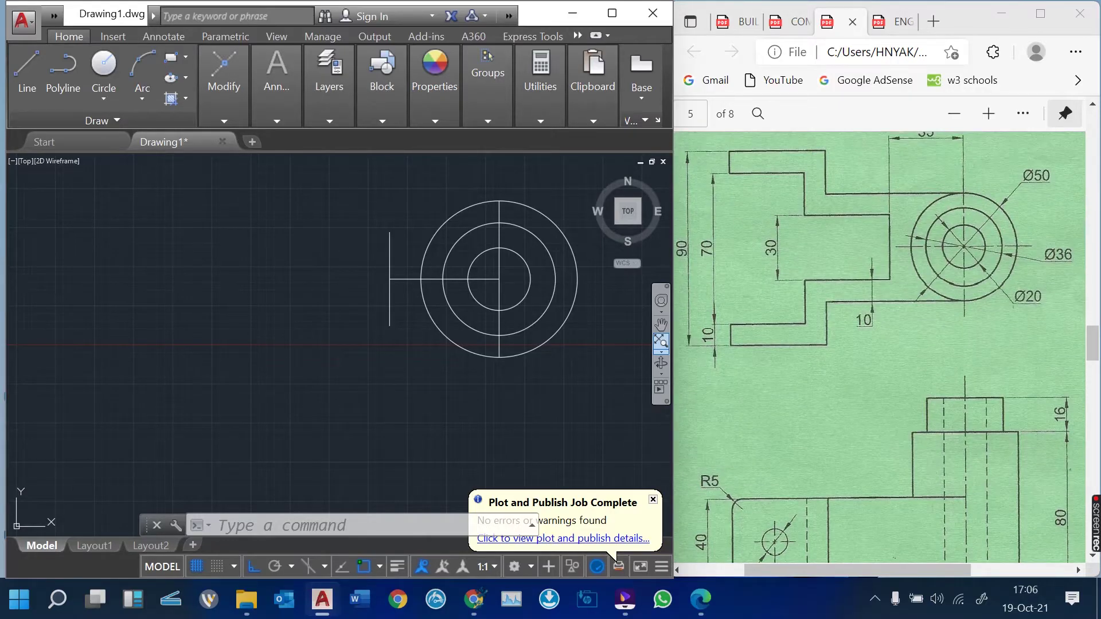
scroll(886, 347, "down", 2)
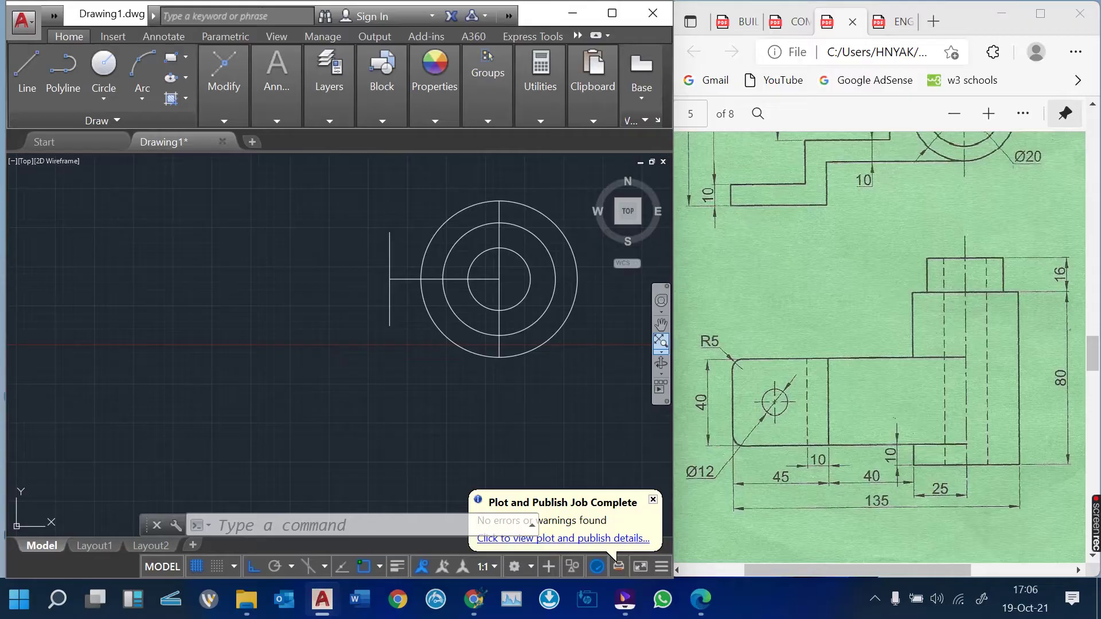
scroll(886, 347, "up", 3)
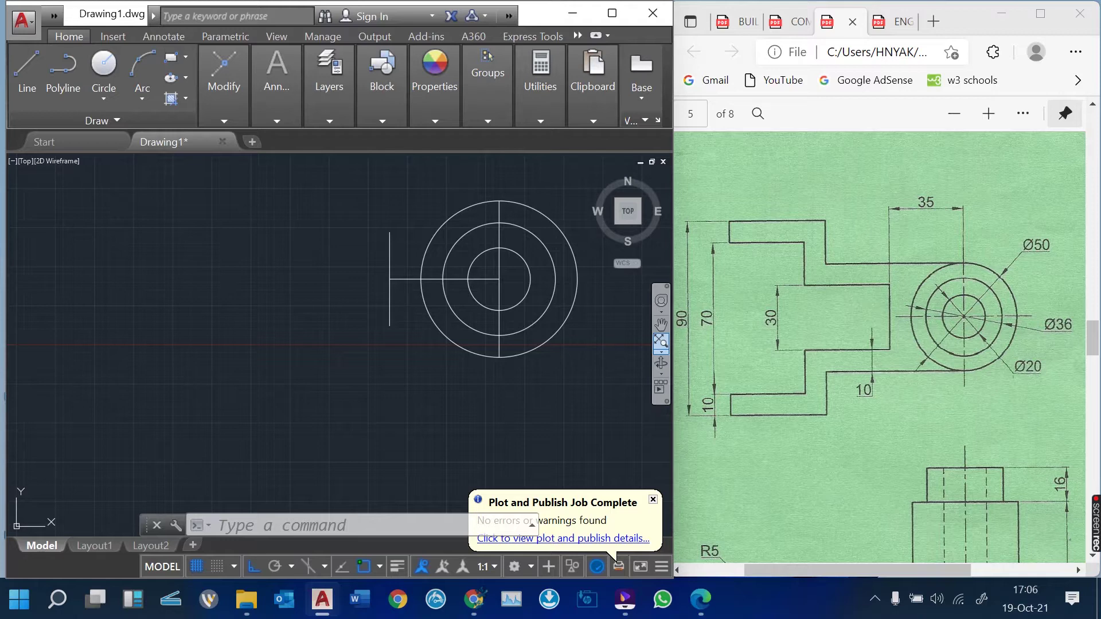
scroll(886, 348, "down", 2)
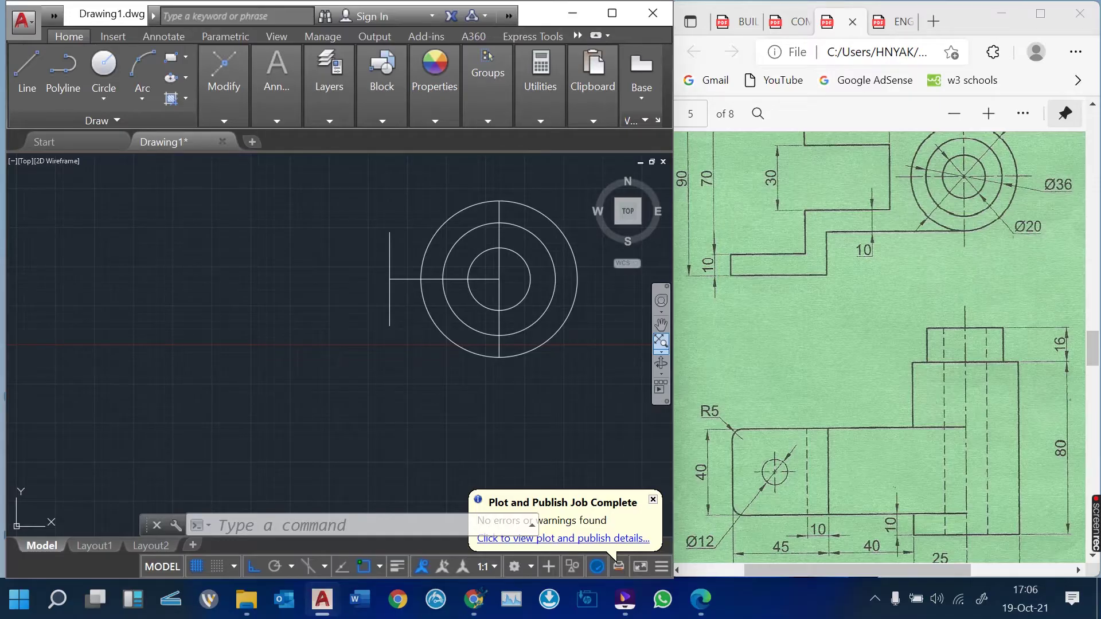
scroll(883, 344, "up", 3)
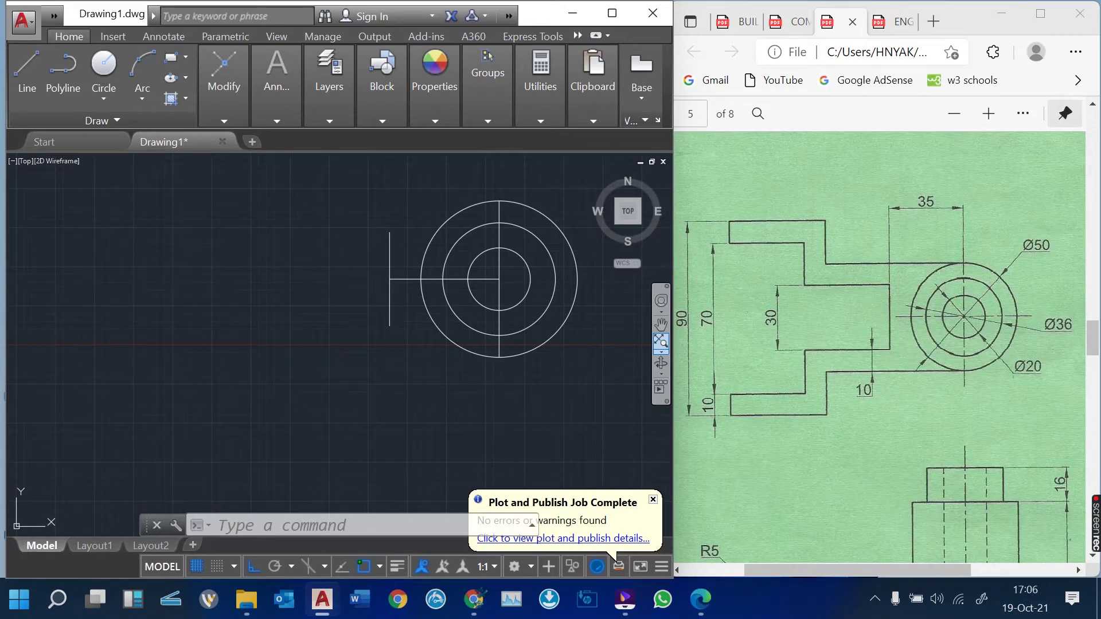
scroll(880, 347, "down", 4)
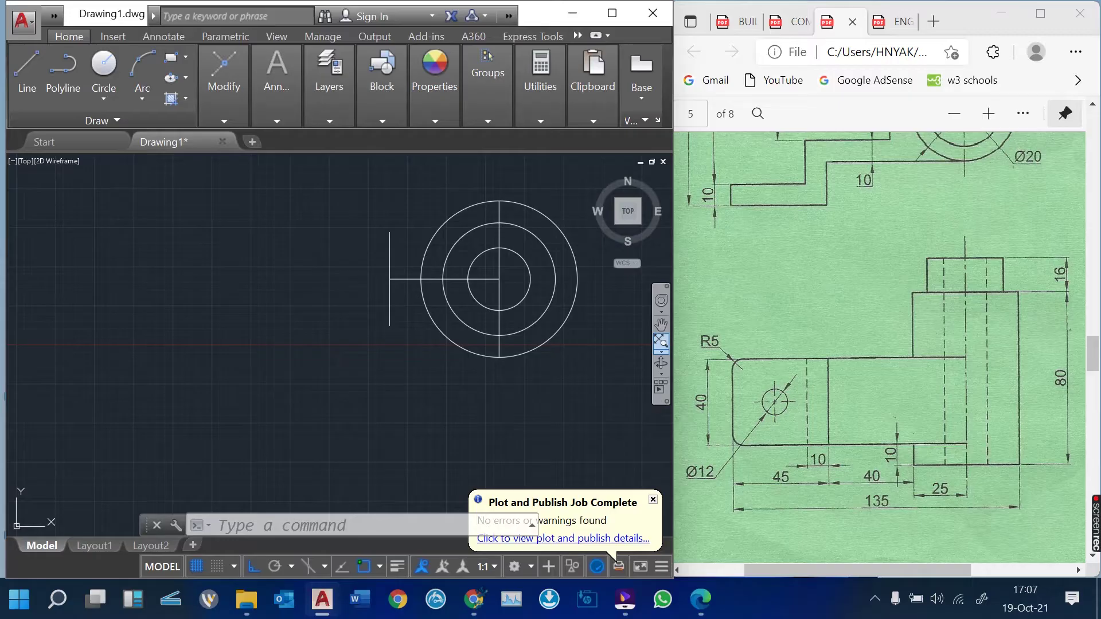
- Draw a horizontal line 40 long toward the left from the lower end of the fork's vertical line
scroll(879, 348, "up", 3)
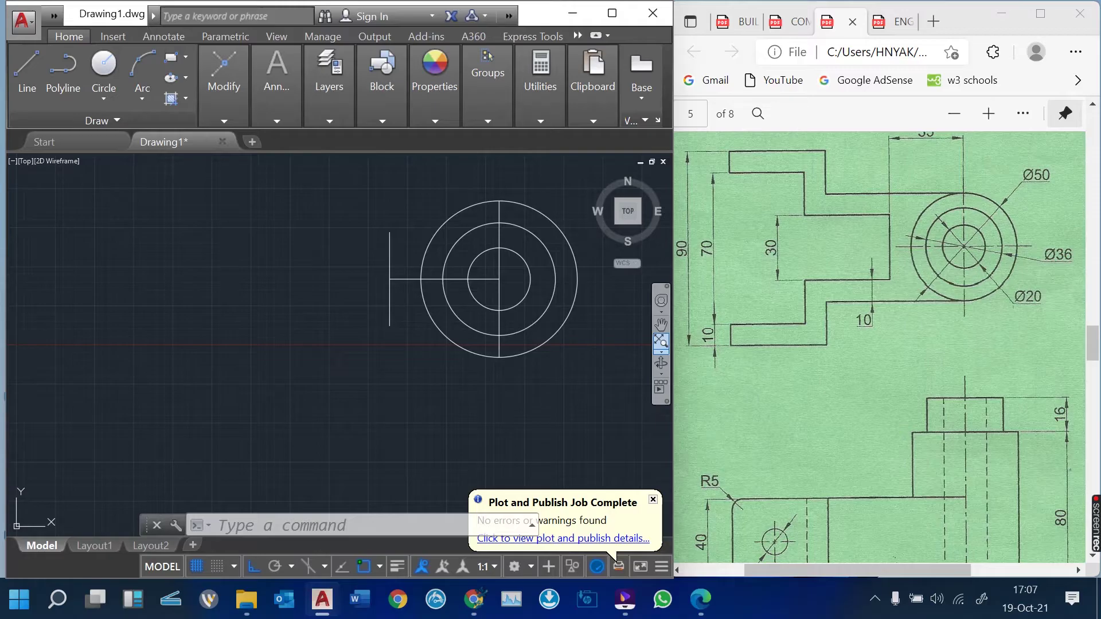
scroll(880, 344, "down", 2)
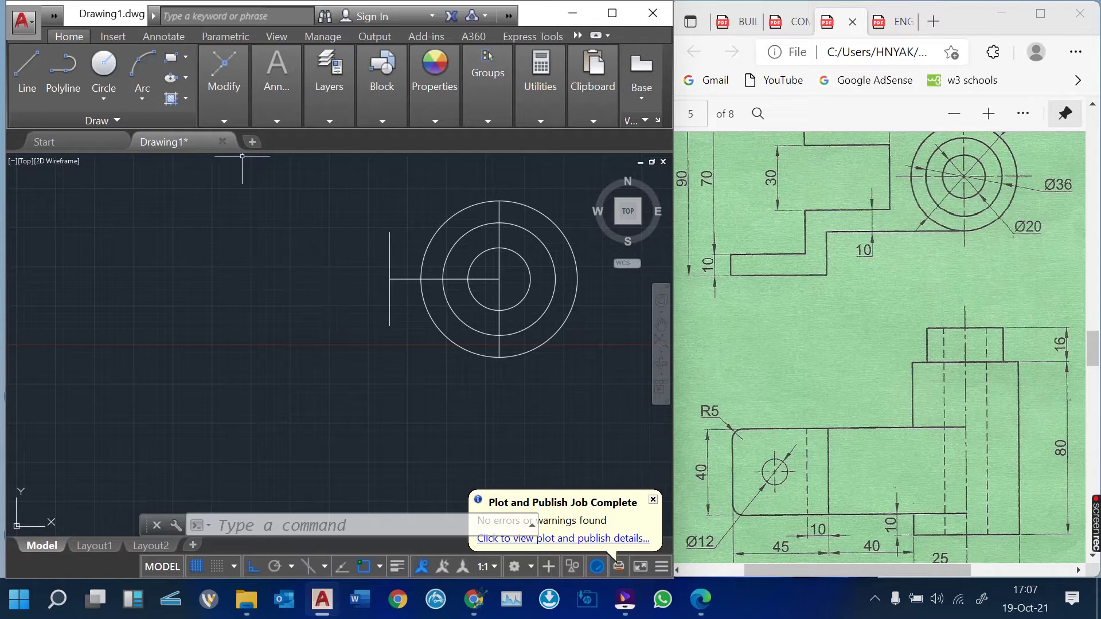
left_click(27, 71)
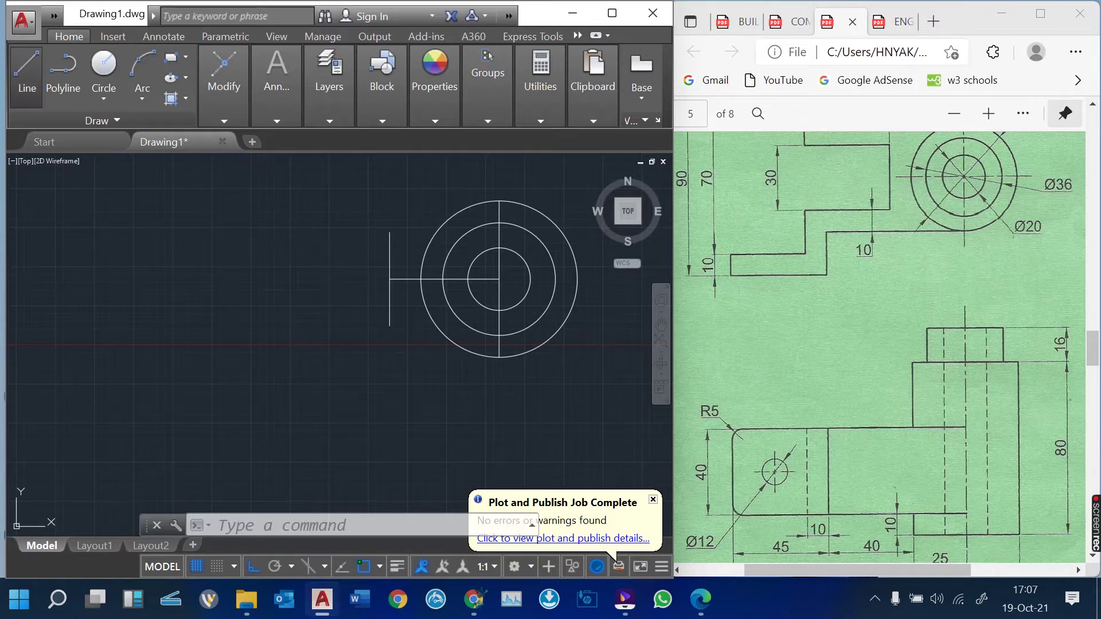
left_click(389, 326)
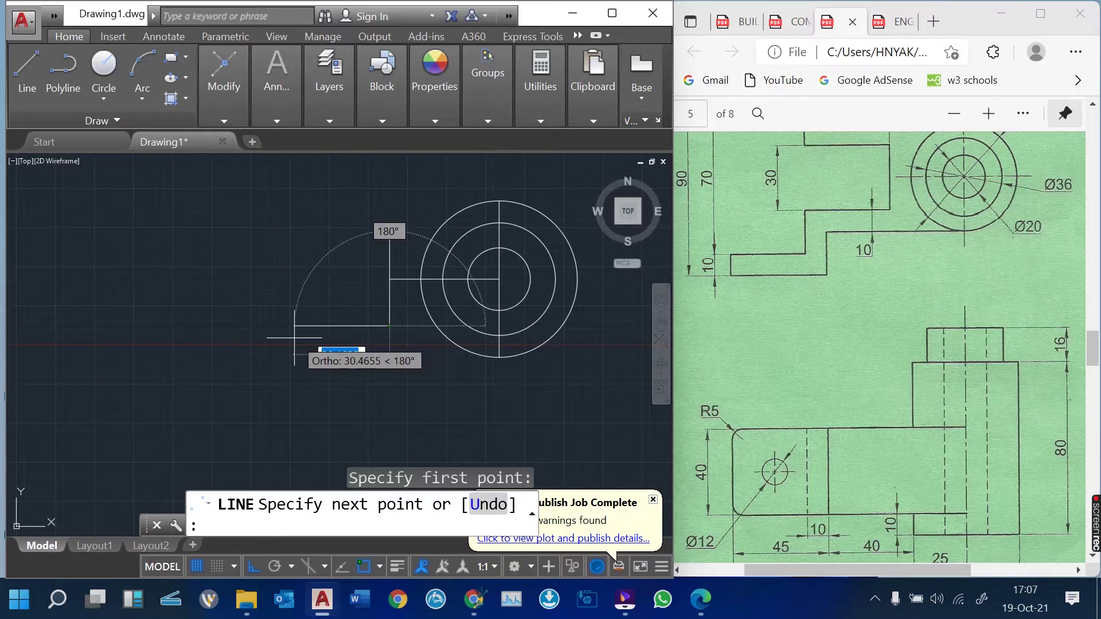
type("40")
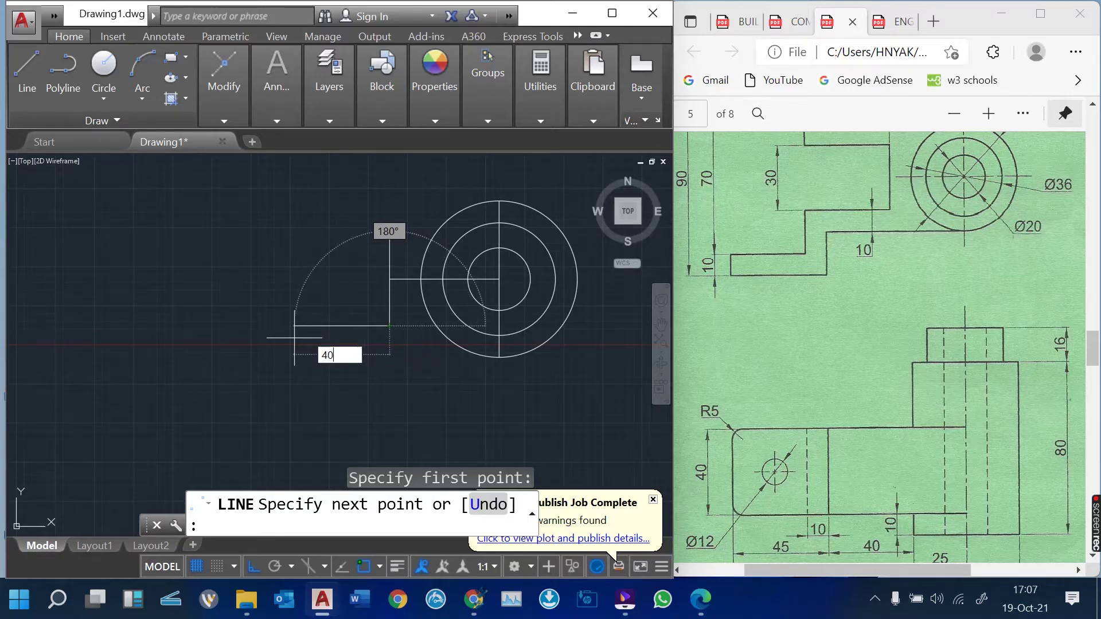
key("Return")
key("Return")
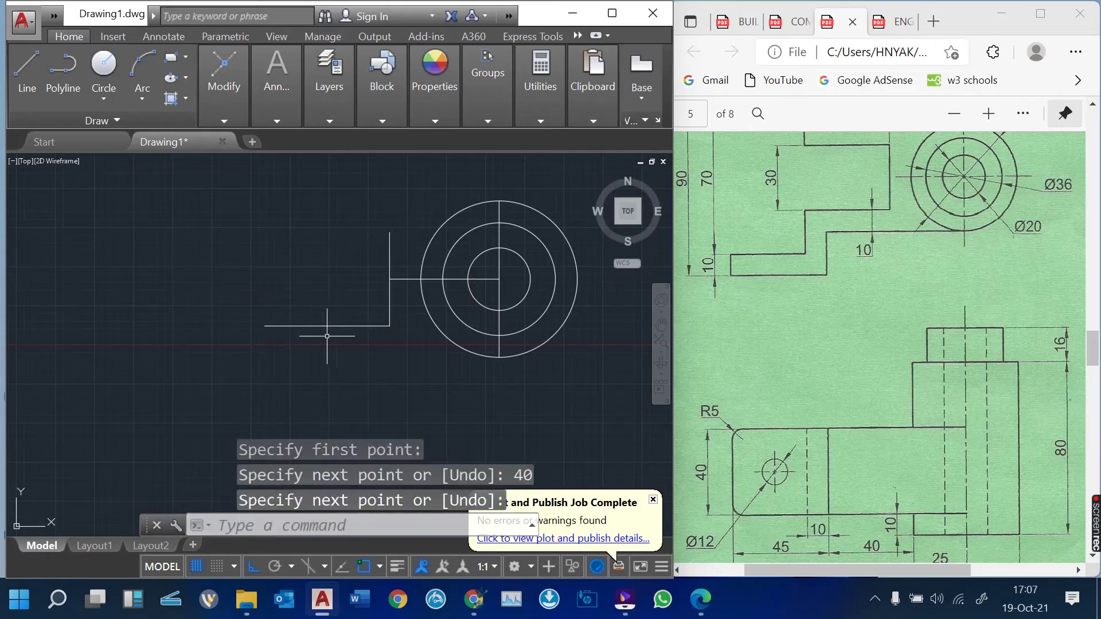
- Copy the 40-long horizontal line from the lower end of the vertical line to its upper end
type("cp")
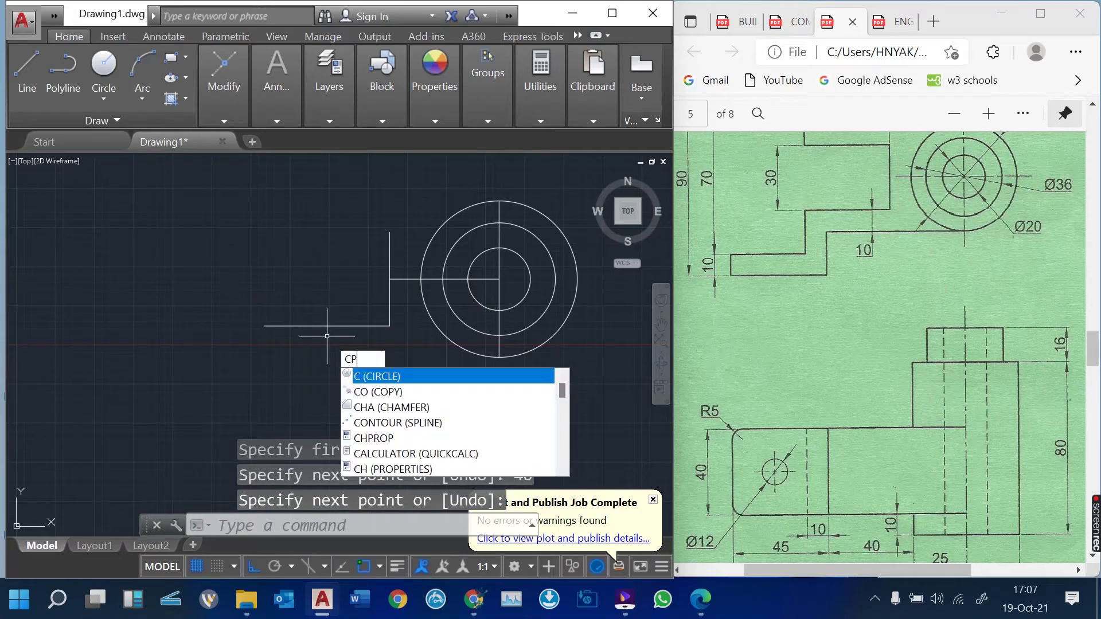
key("Return")
left_click(333, 327)
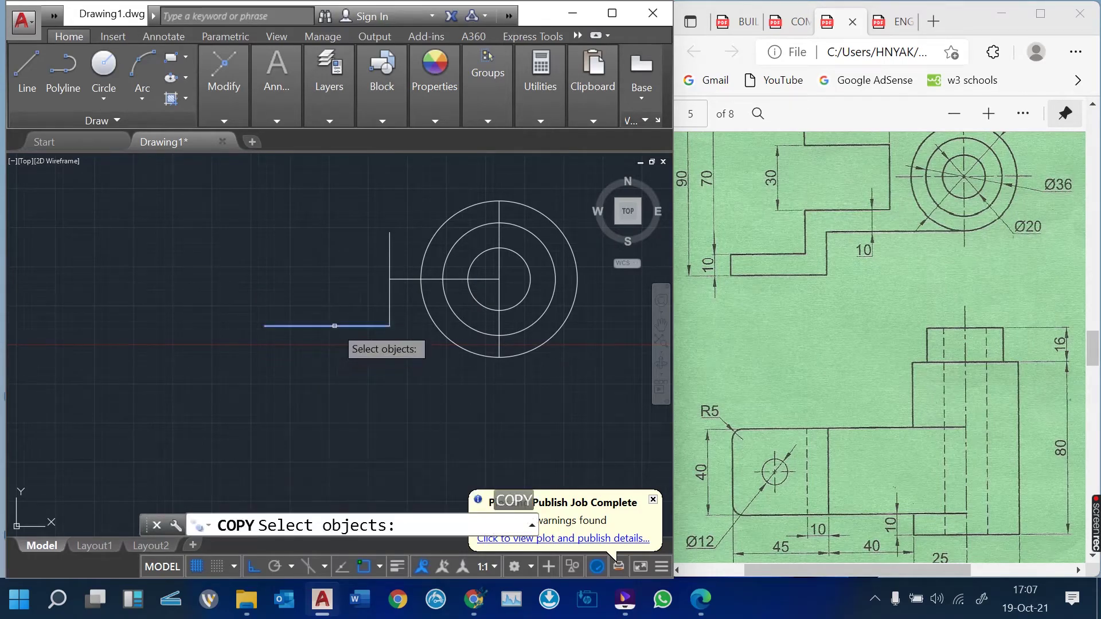
key("Return")
left_click(389, 326)
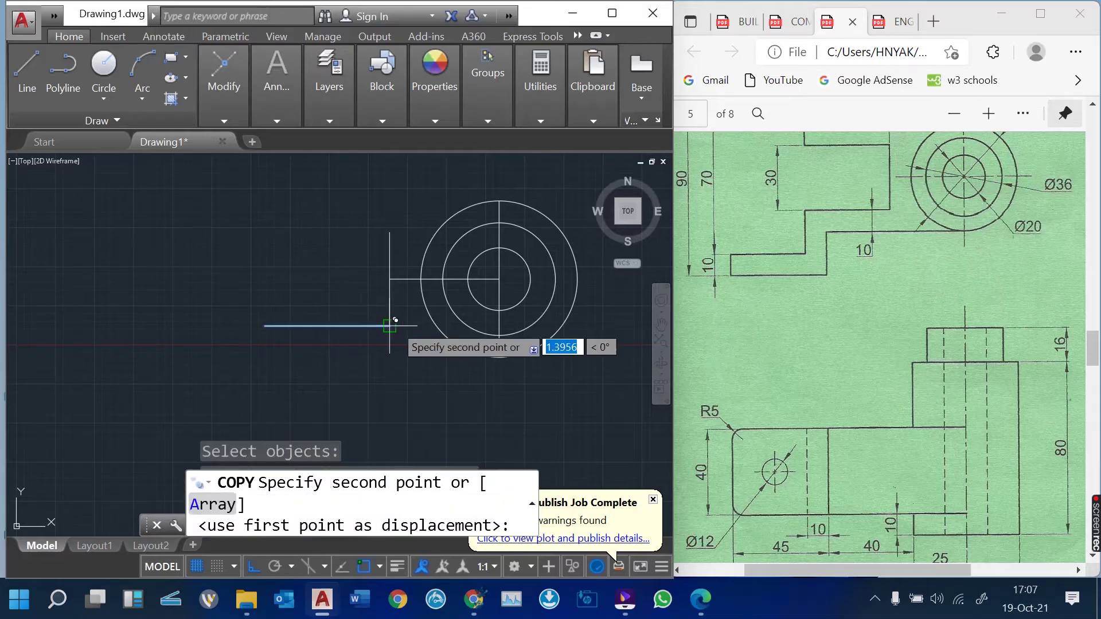
left_click(390, 232)
key("Return")
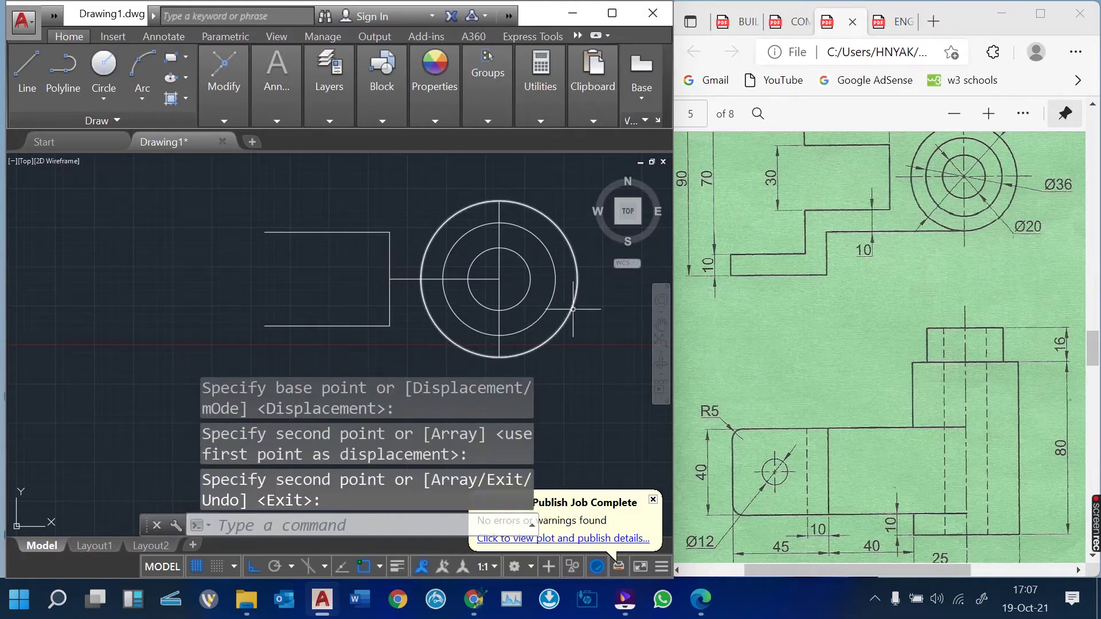
- Offset the lower horizontal line of the fork 10 downward
scroll(574, 313, "down", 4)
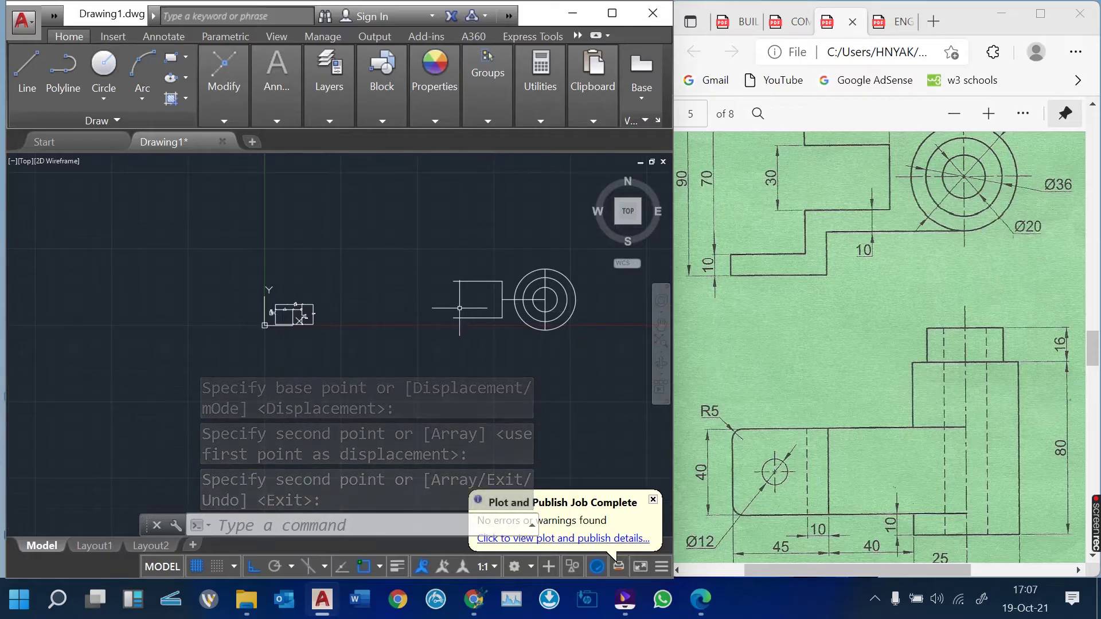
scroll(478, 337, "up", 2)
scroll(477, 336, "up", 2)
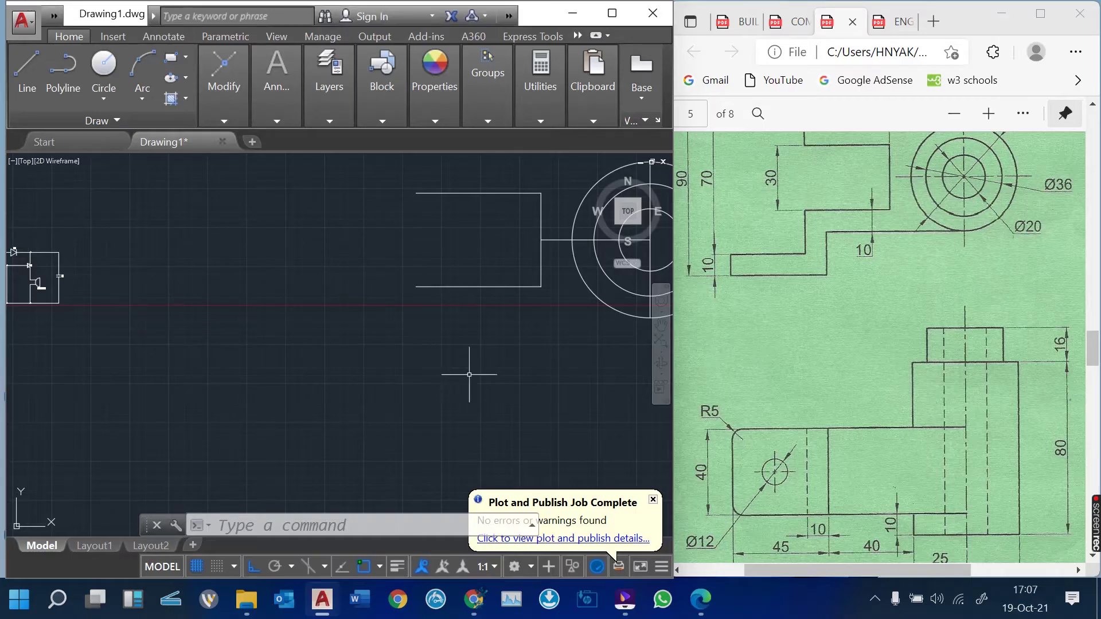
type("o")
key("Return")
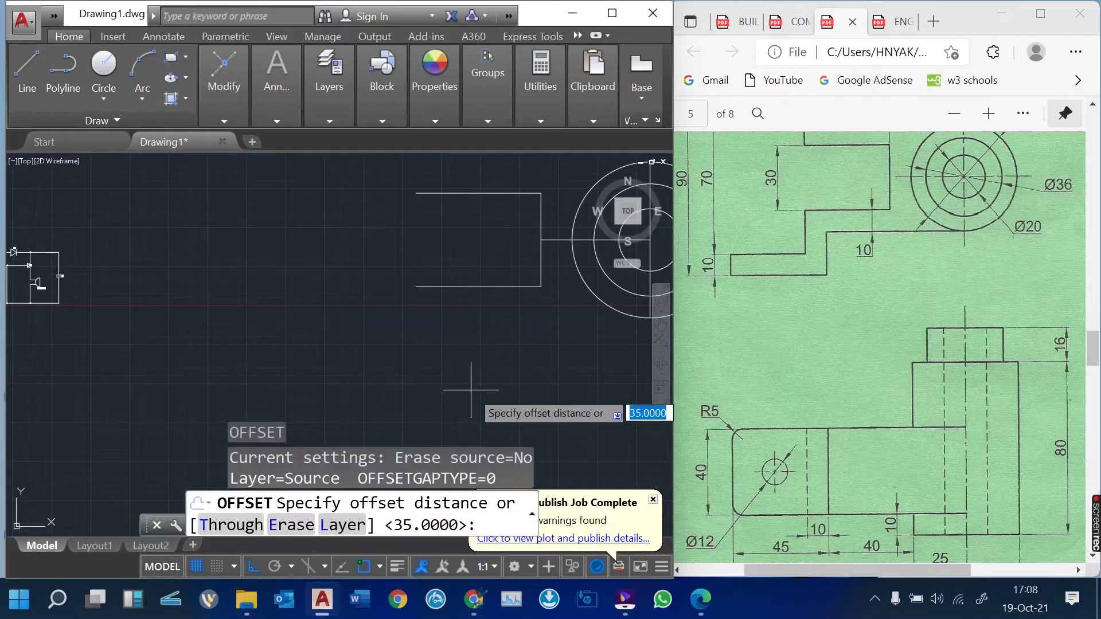
type("10")
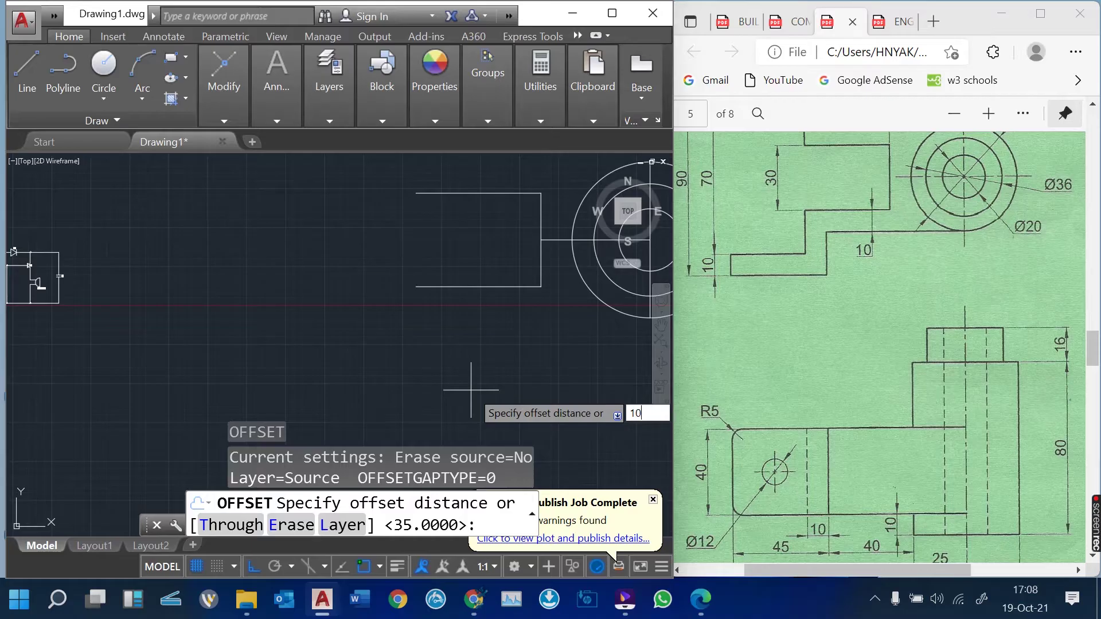
key("Return")
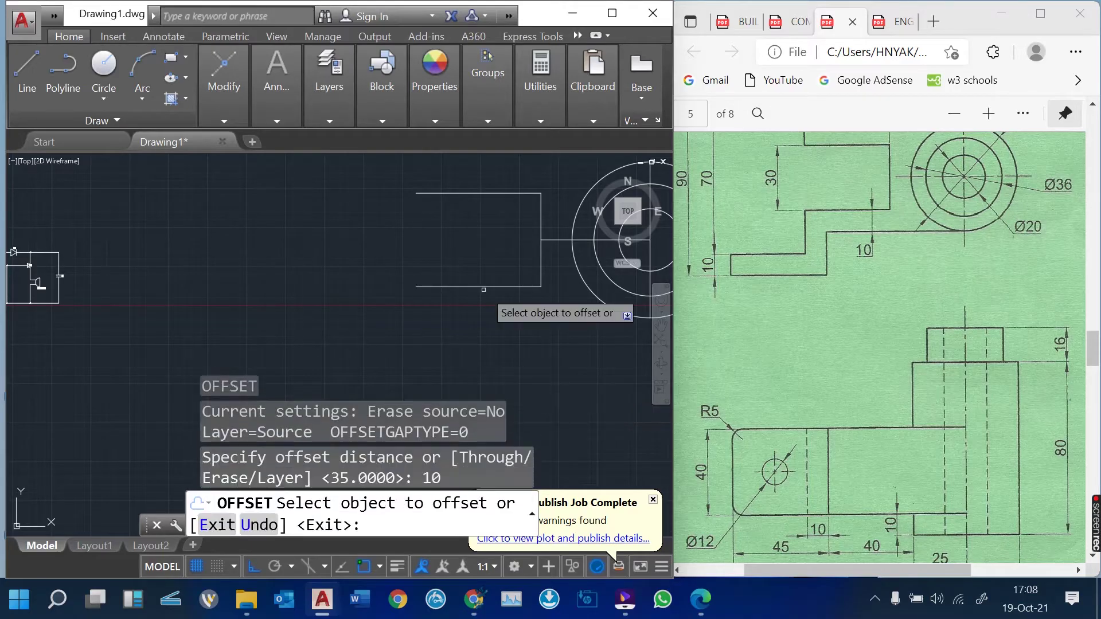
left_click(483, 286)
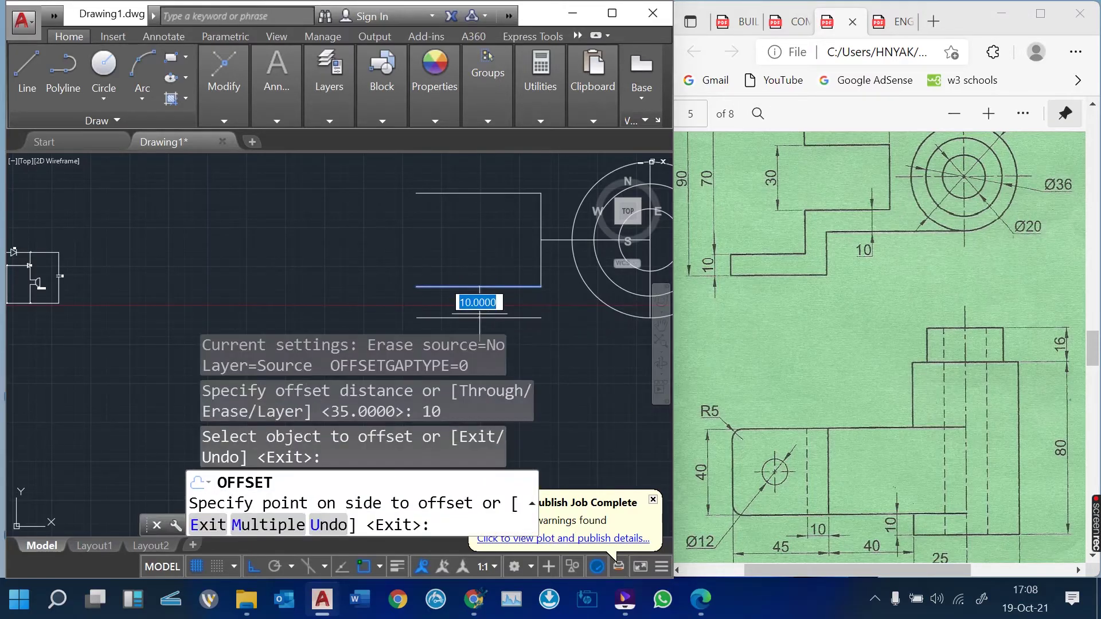
left_click(463, 293)
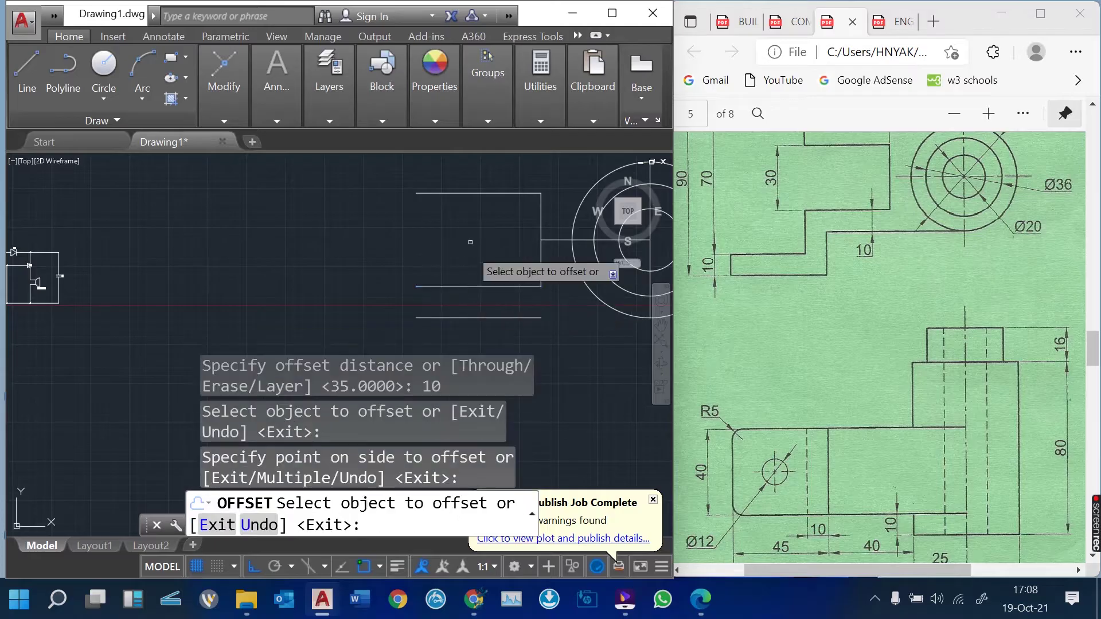
- Offset the upper horizontal line of the fork upward by the same distance of 10
left_click(468, 194)
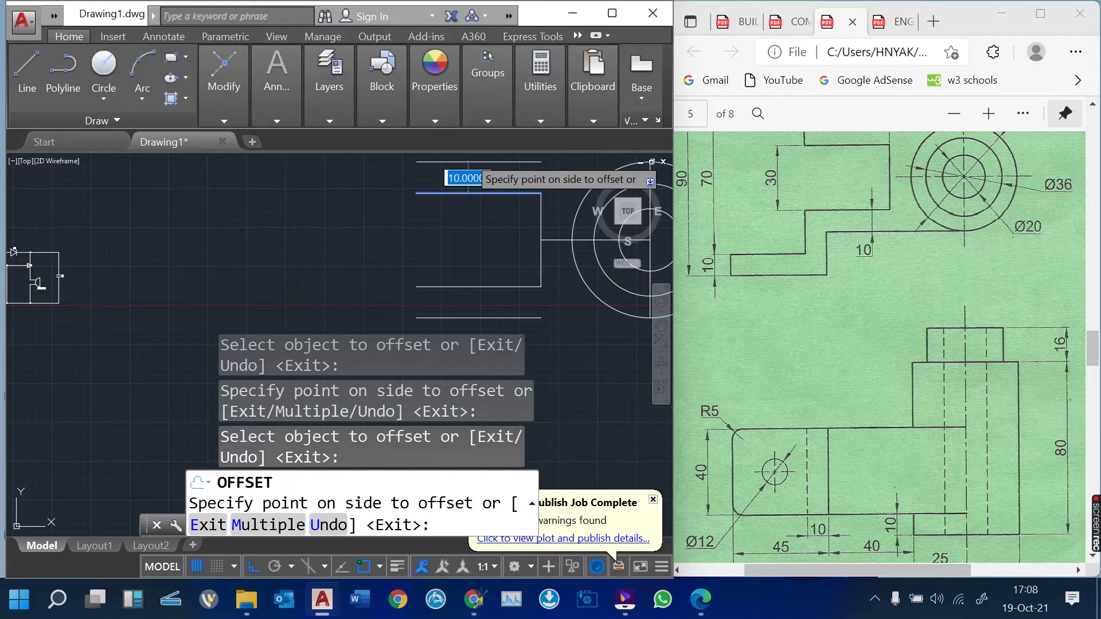
scroll(468, 195, "down", 6)
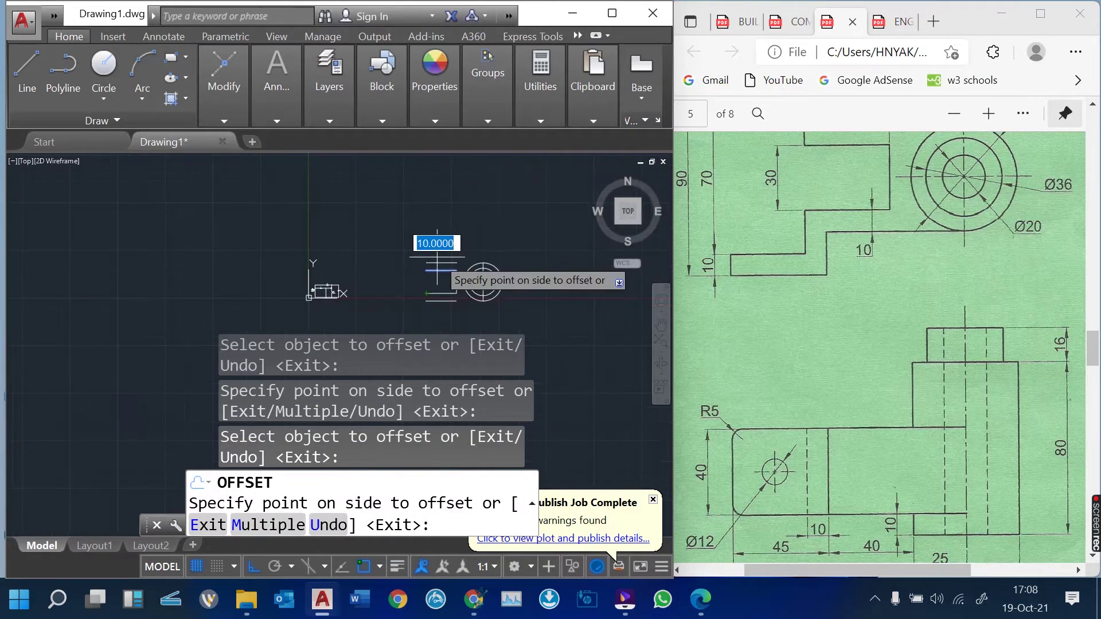
scroll(436, 237, "up", 6)
left_click(443, 226)
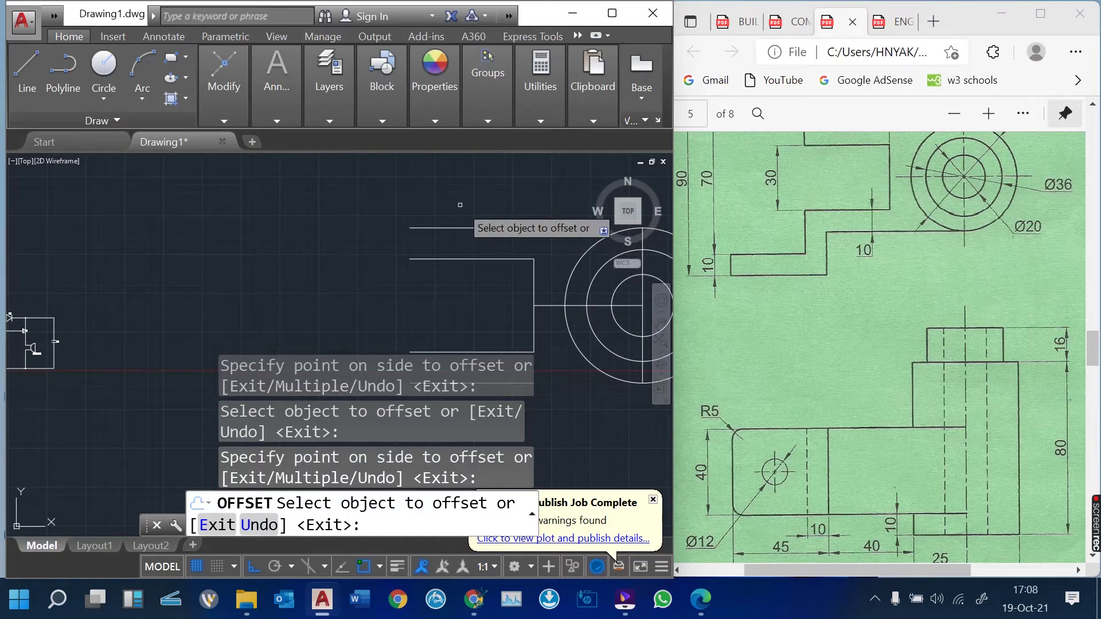
key("Escape")
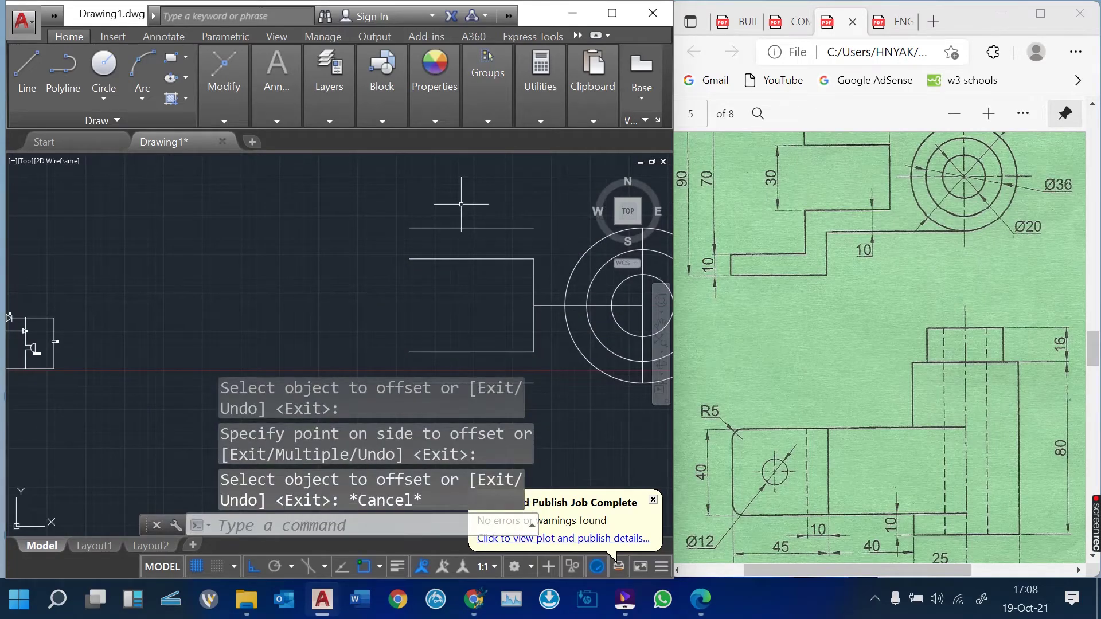
scroll(461, 204, "down", 2)
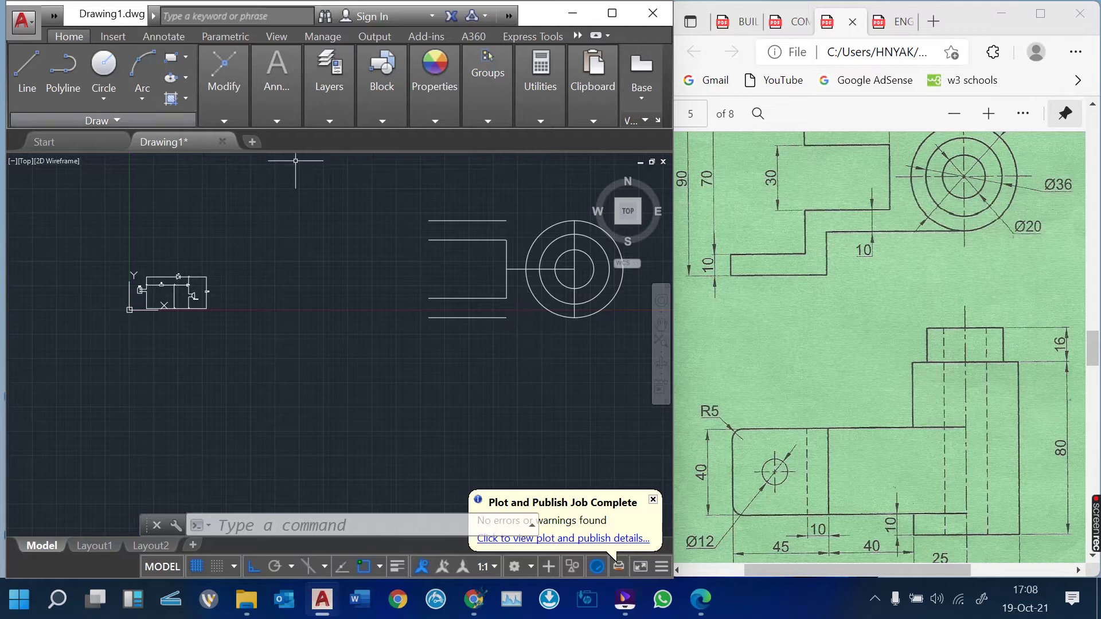
left_click(27, 69)
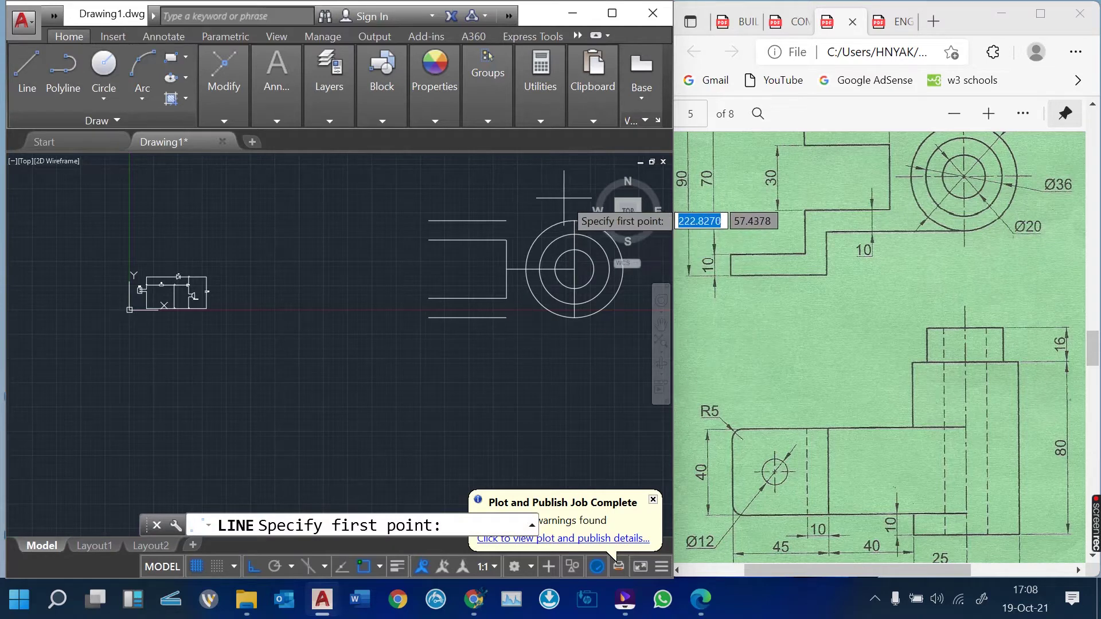
left_click(574, 317)
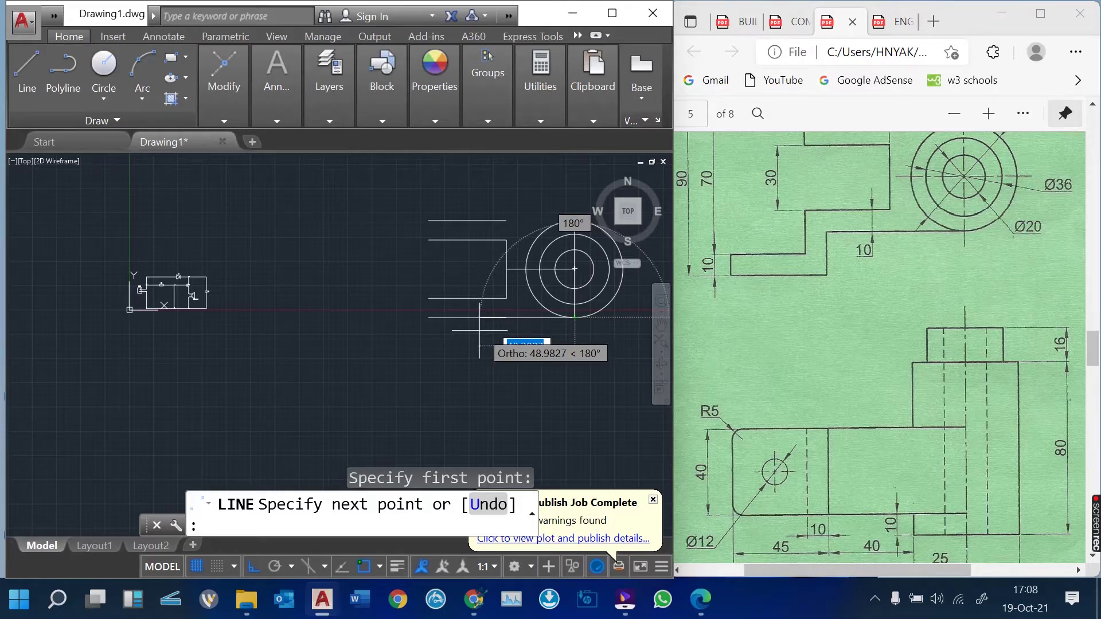
key("Escape")
scroll(351, 324, "down", 4)
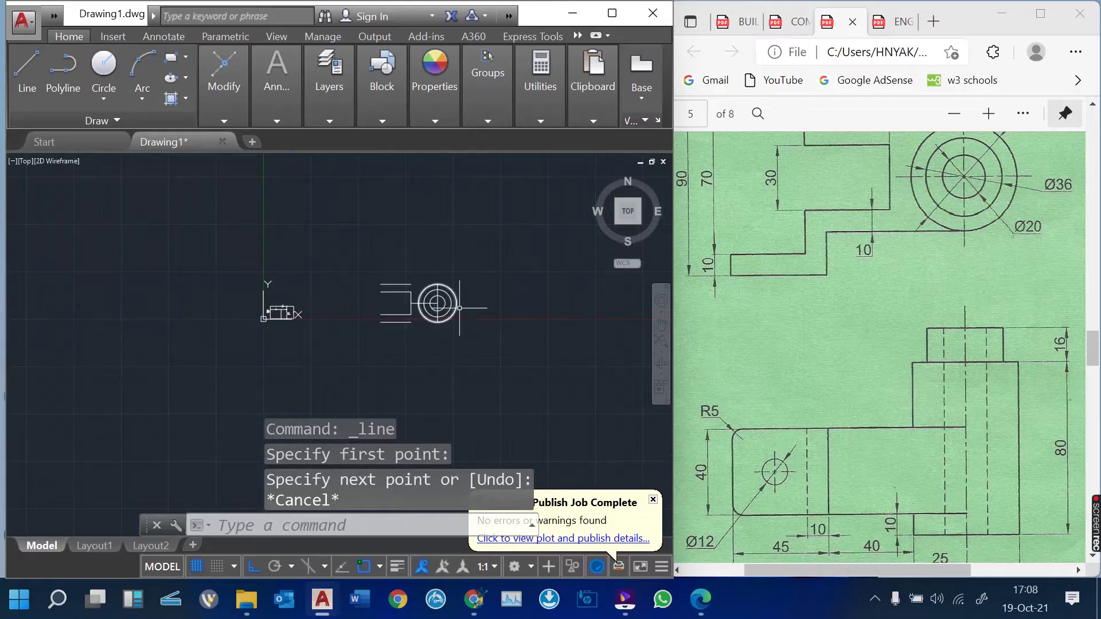
- Examine the plan and front views in the reference PDF for the fork arm's step positions and horizontal dimensions
scroll(883, 344, "down", 1)
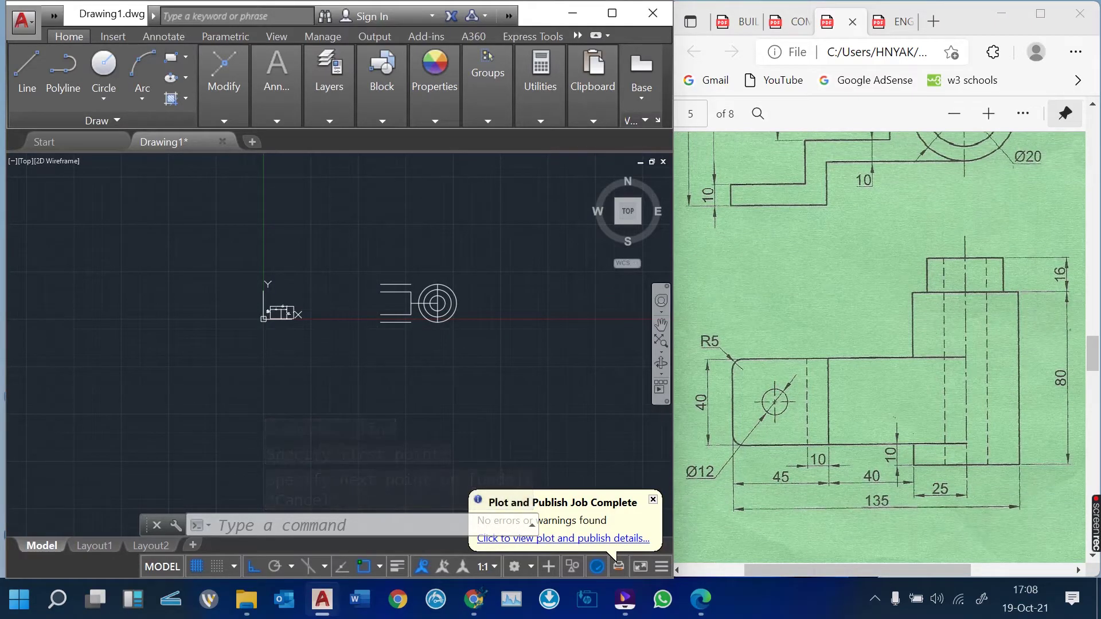
scroll(880, 348, "up", 2)
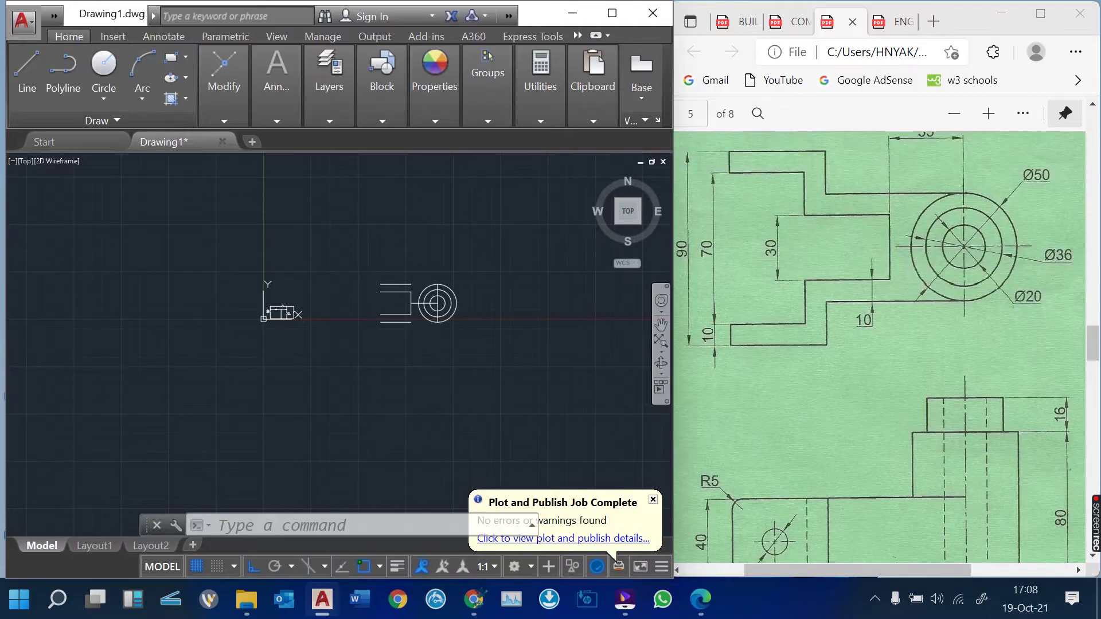
scroll(880, 347, "up", 2)
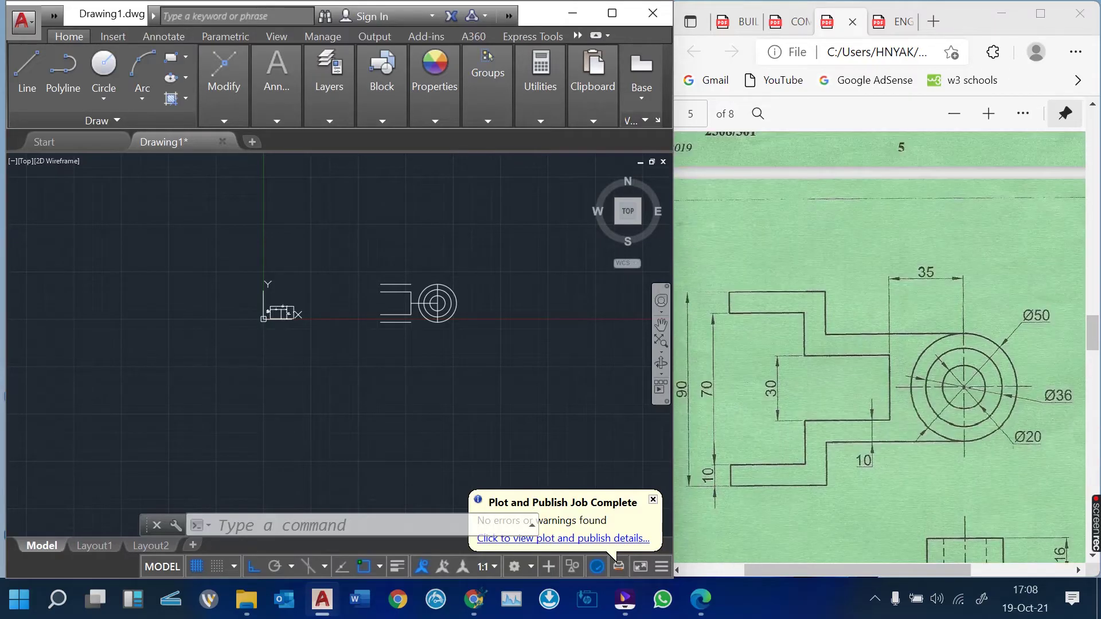
scroll(880, 348, "down", 5)
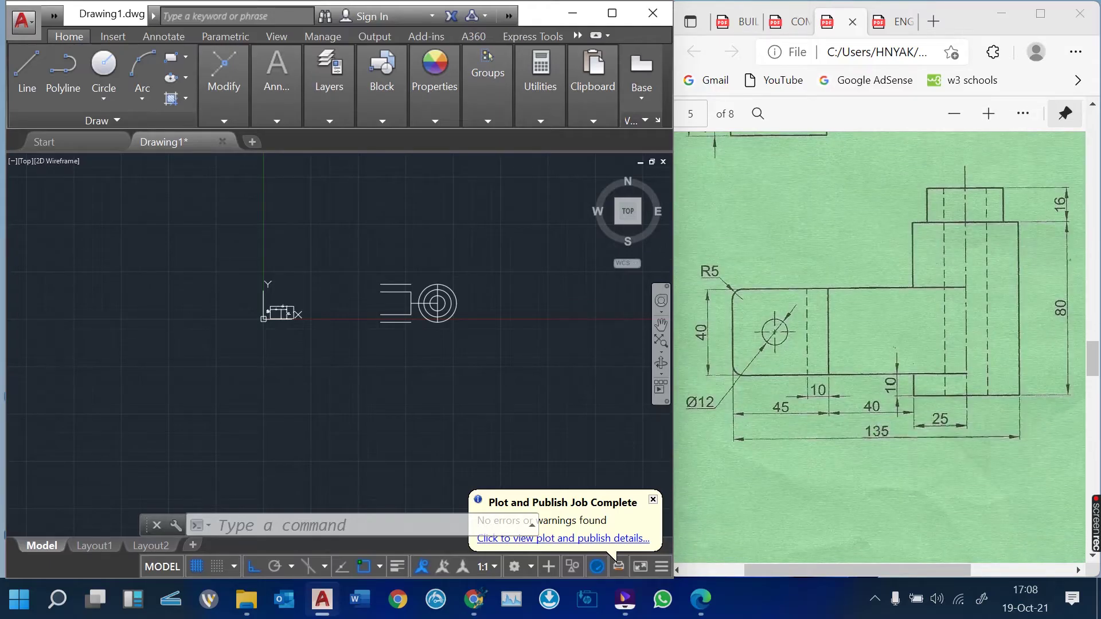
scroll(881, 347, "down", 10)
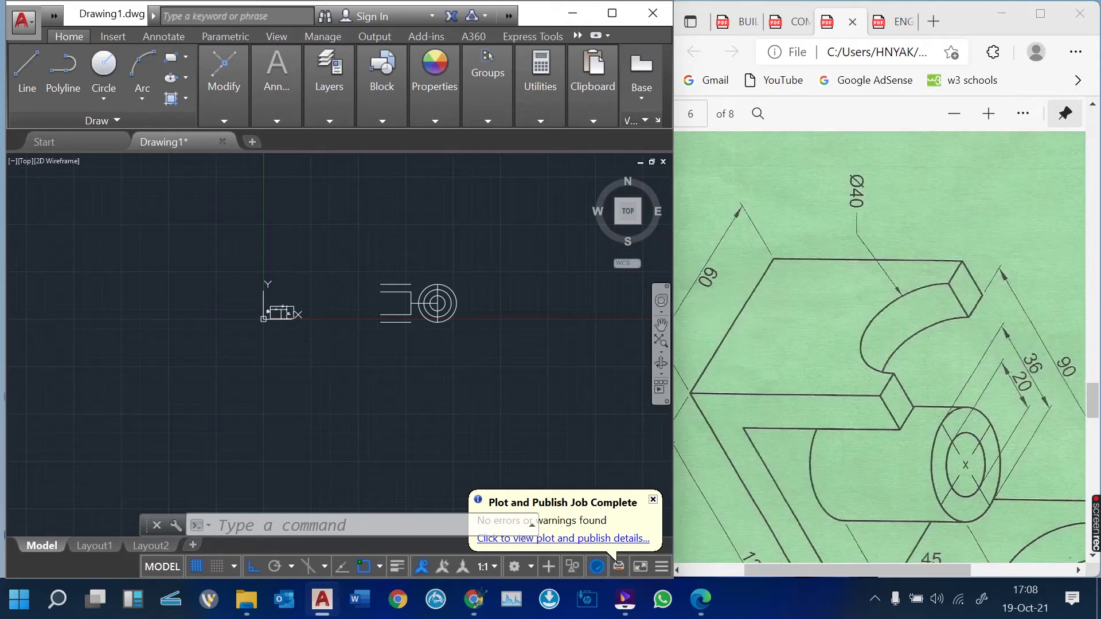
scroll(880, 348, "down", 3)
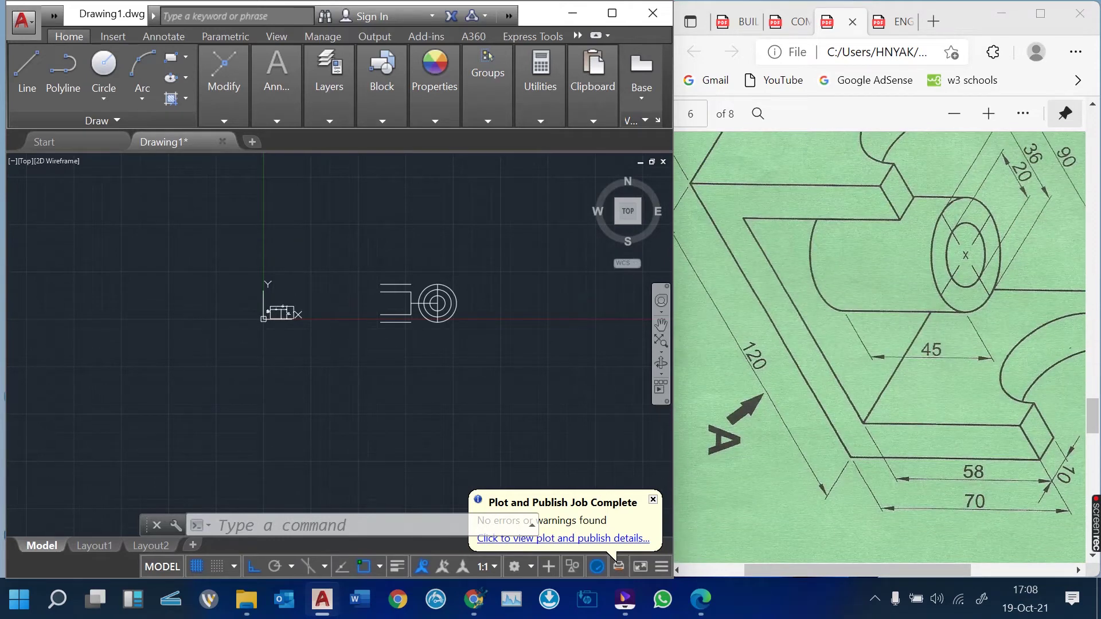
scroll(881, 348, "up", 10)
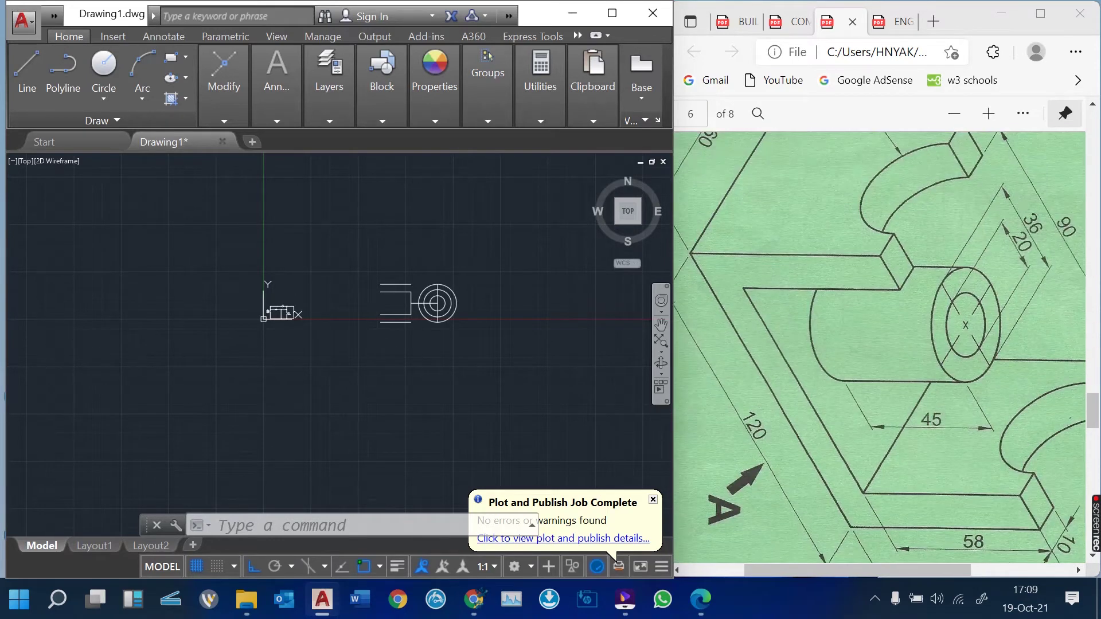
scroll(880, 348, "up", 6)
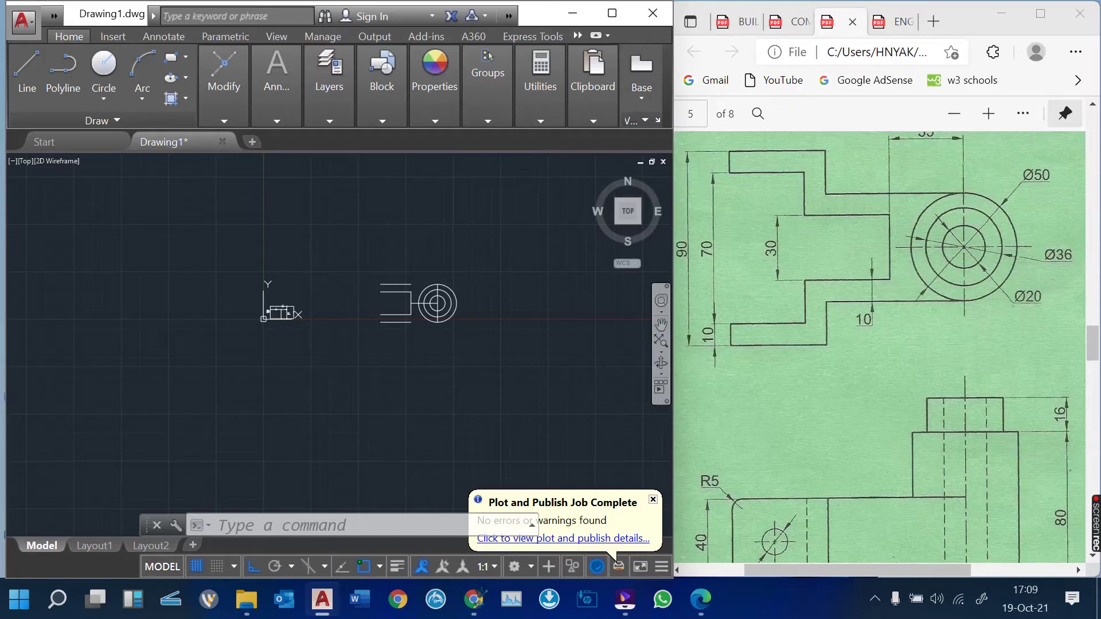
scroll(880, 348, "up", 2)
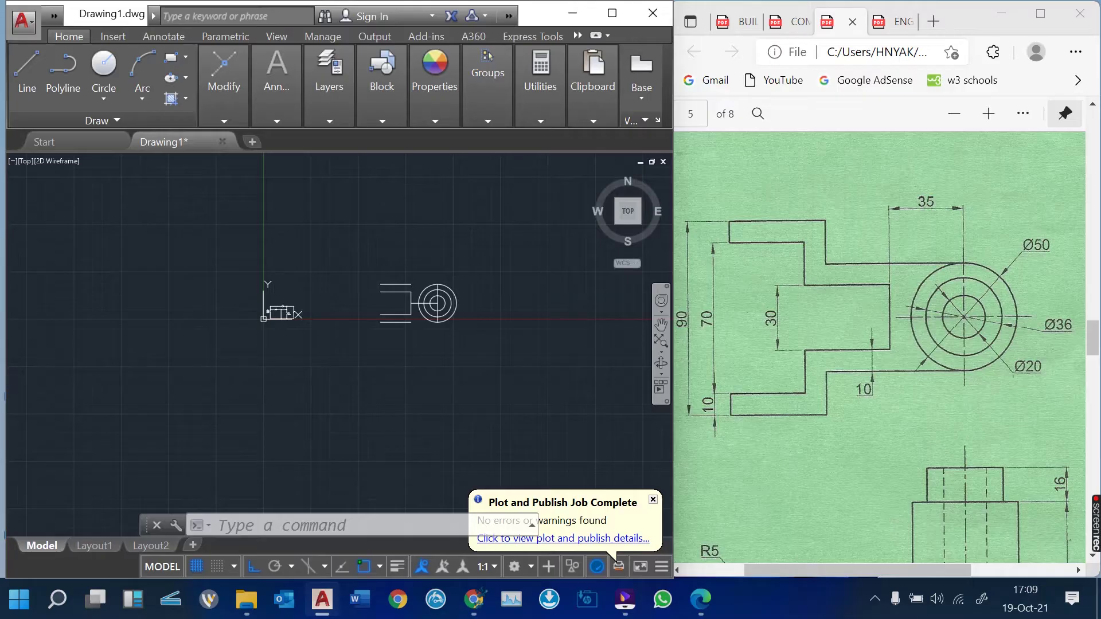
scroll(880, 347, "down", 5)
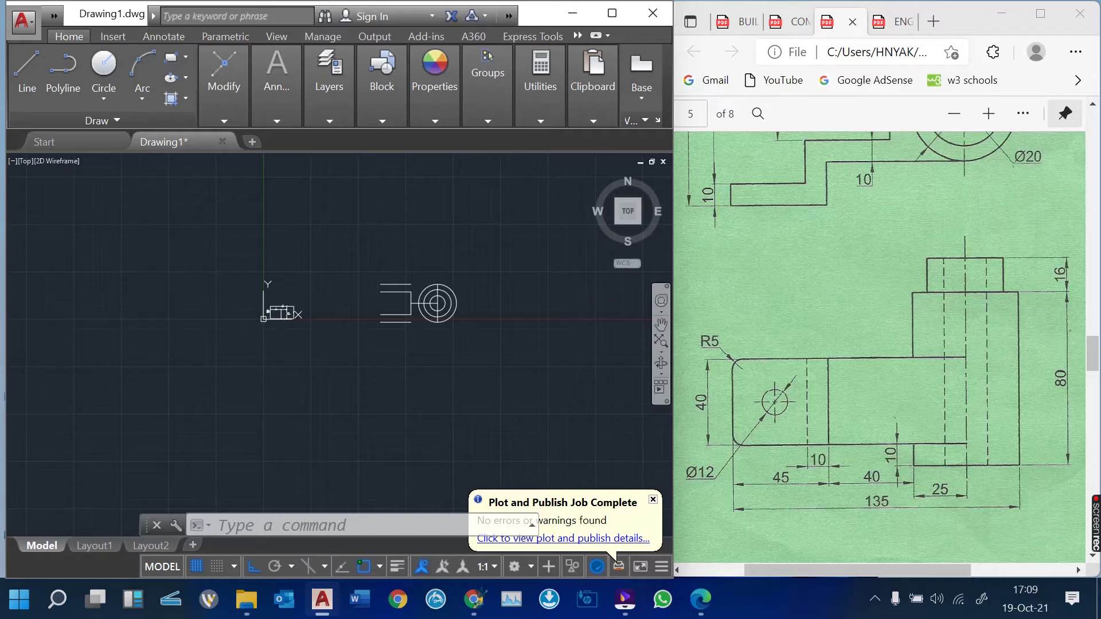
- Delete the entire unfinished plan view, including the three concentric circles and all the fork lines
scroll(880, 347, "up", 5)
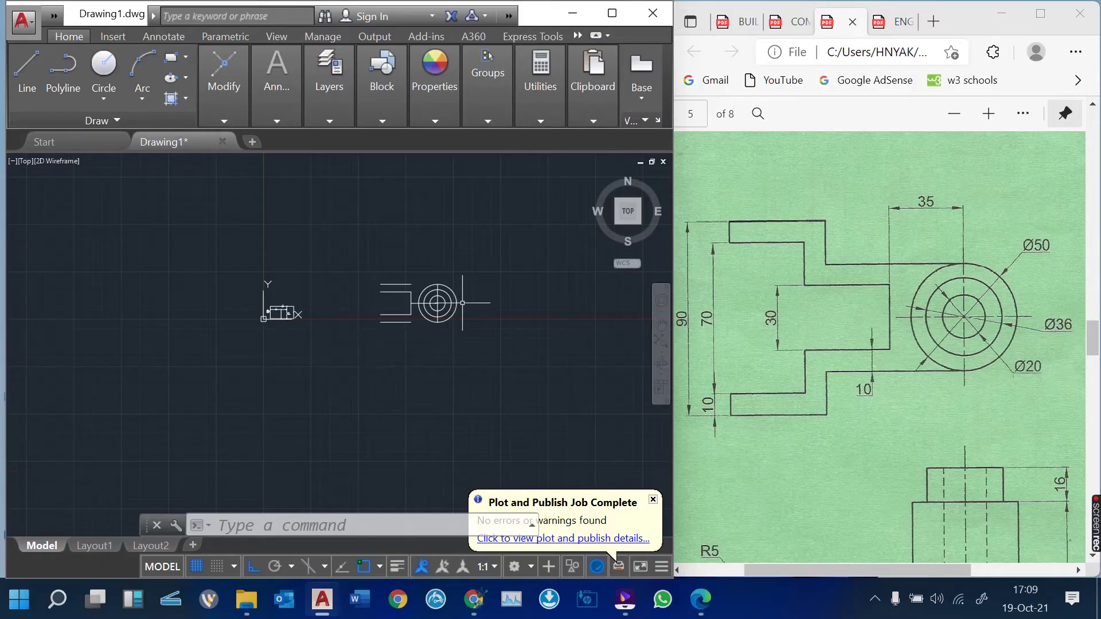
scroll(464, 303, "up", 3)
left_click(462, 473)
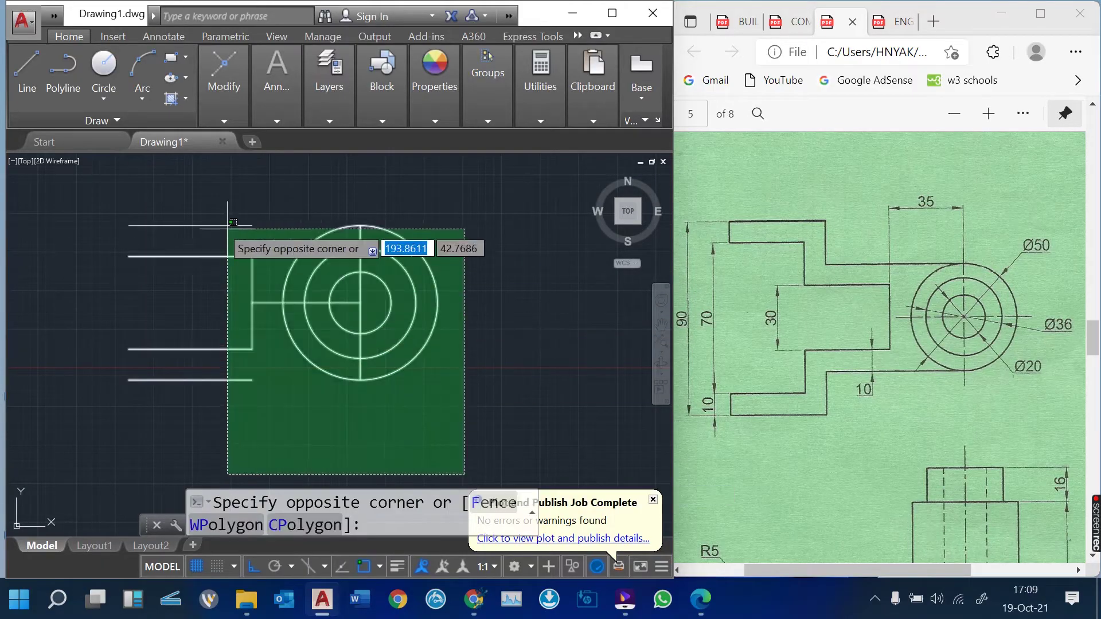
left_click(150, 194)
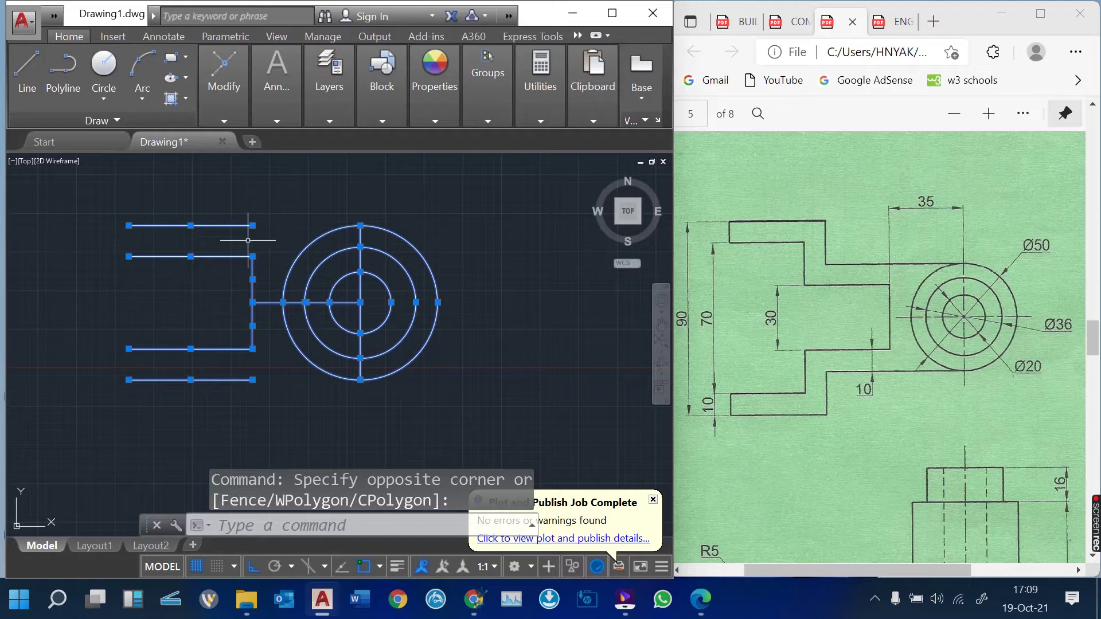
key("Delete")
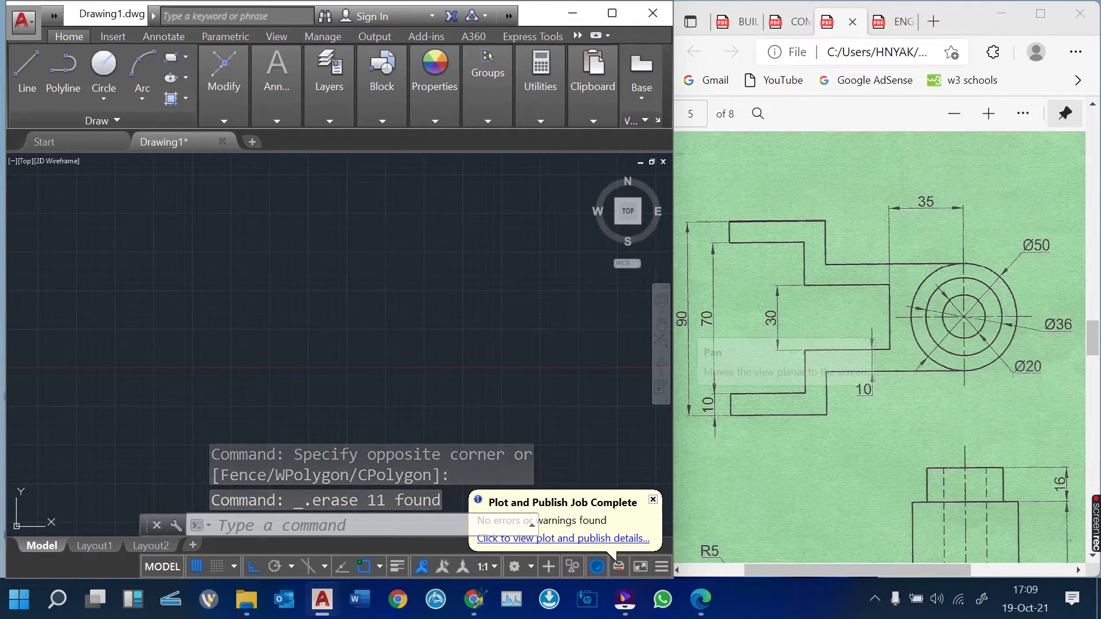
- Draw a horizontal line 45 long in the empty drawing area as the fork's lower outer edge
scroll(883, 344, "down", 1)
scroll(884, 344, "down", 2)
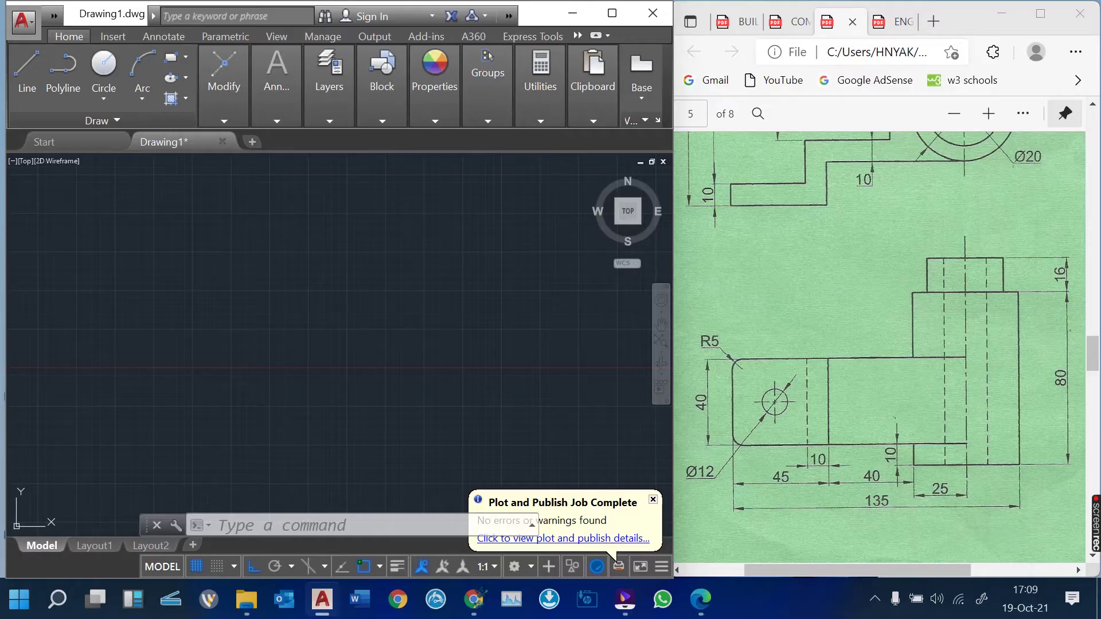
left_click(27, 71)
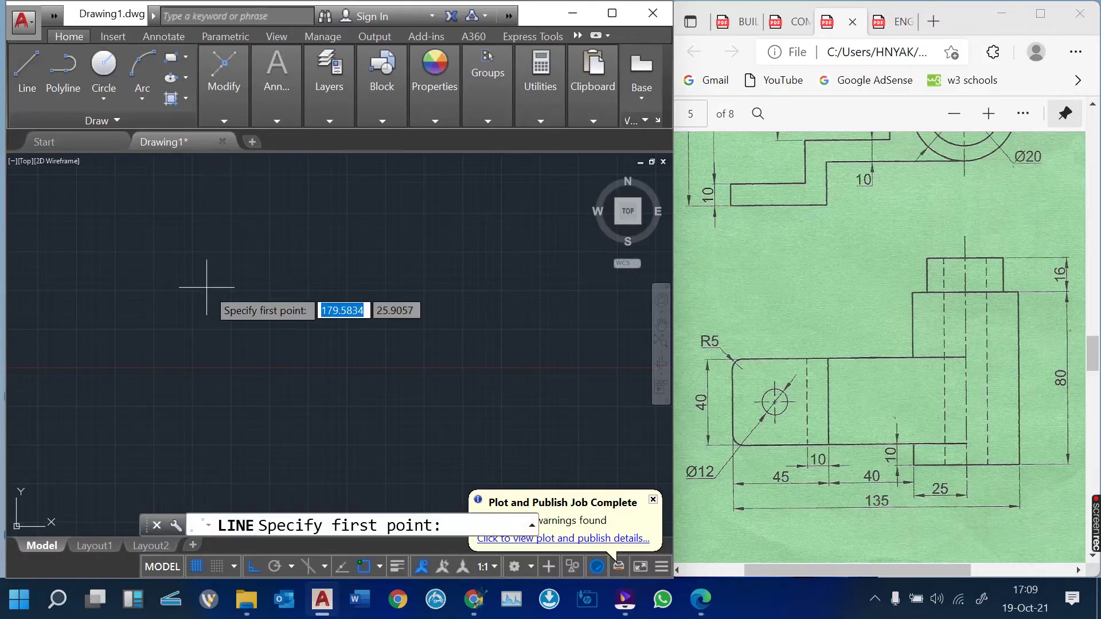
left_click(128, 338)
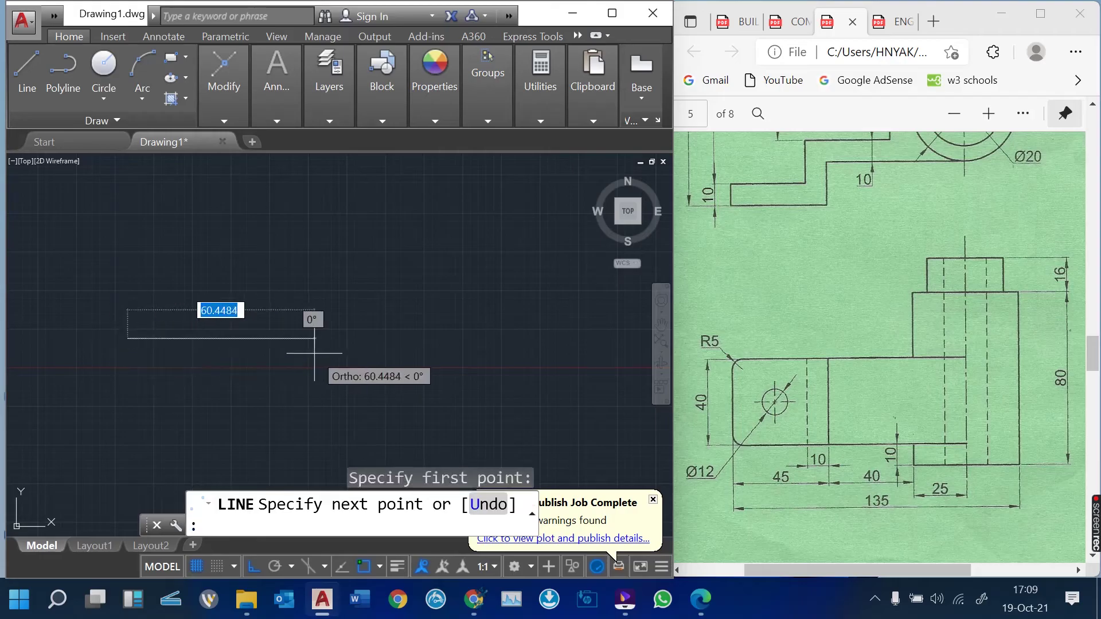
type("45")
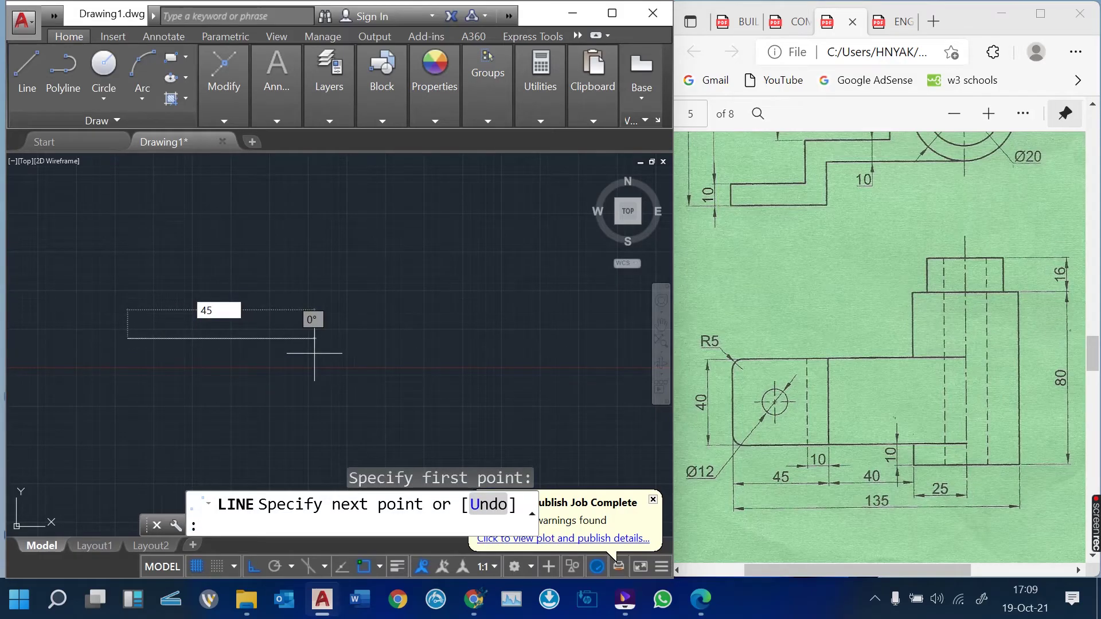
key("Return")
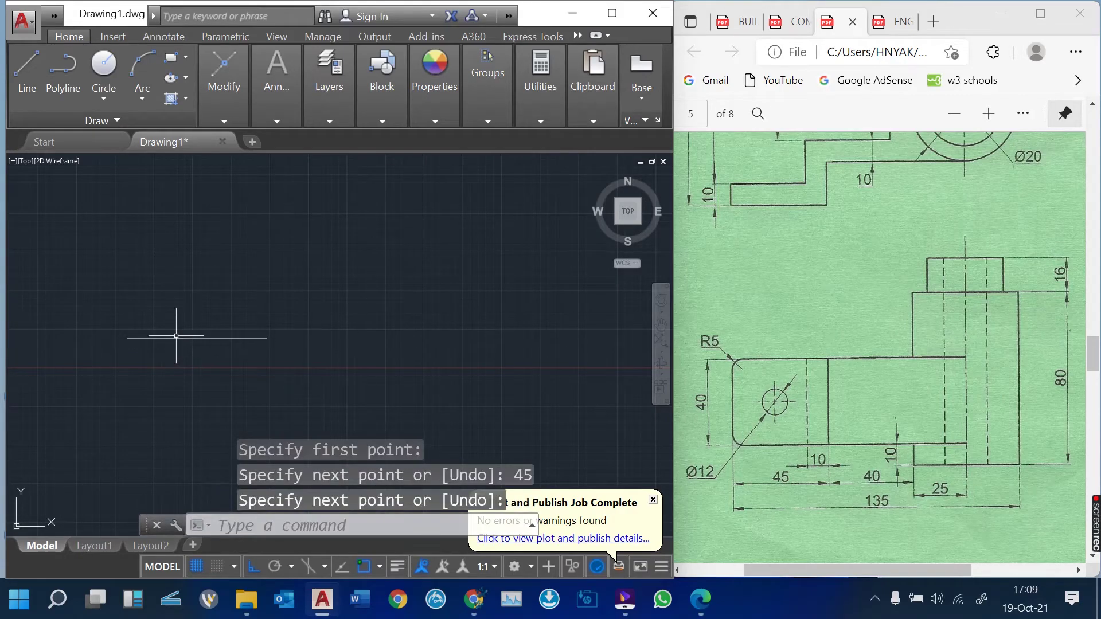
- Offset the 45-long horizontal line upward by 10 to form the lower fork arm's second edge
scroll(230, 301, "up", 4)
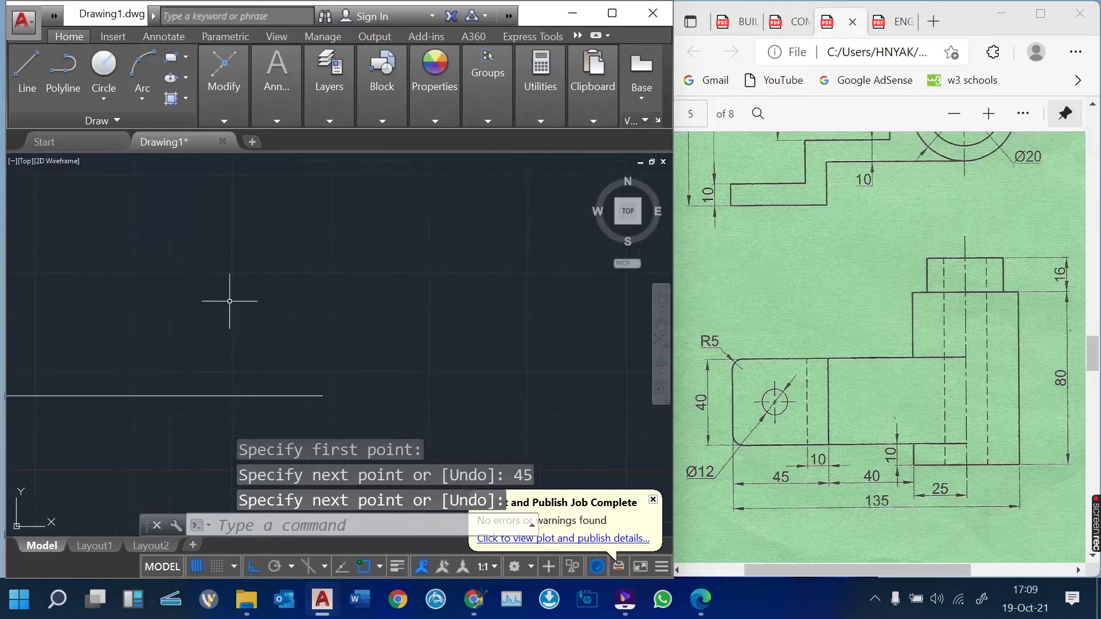
middle_click_drag(304, 317, 467, 337)
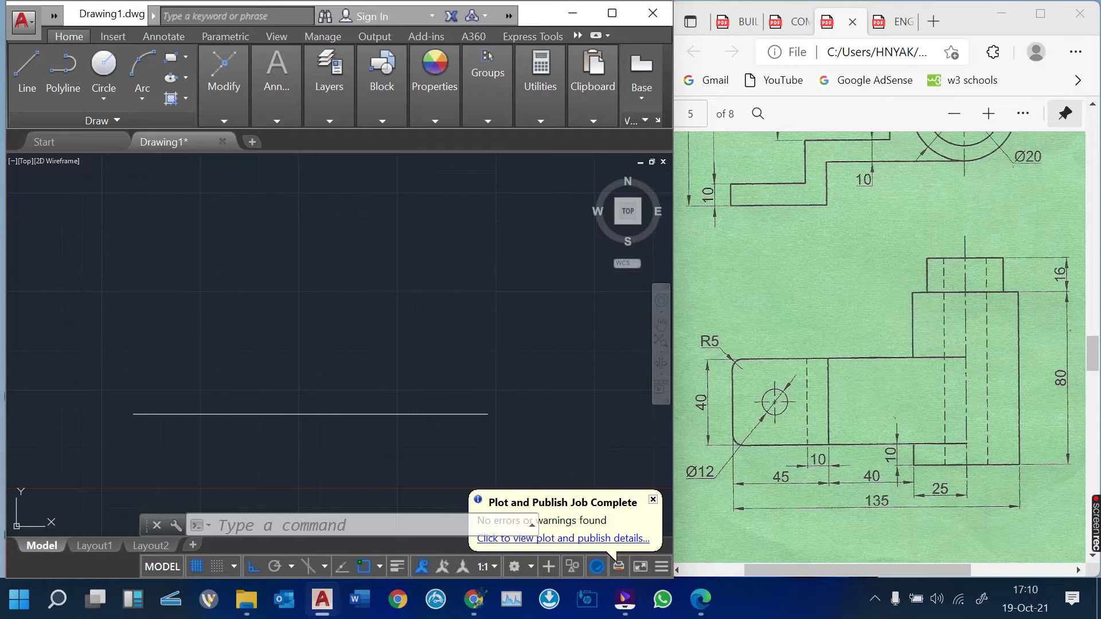
type("o")
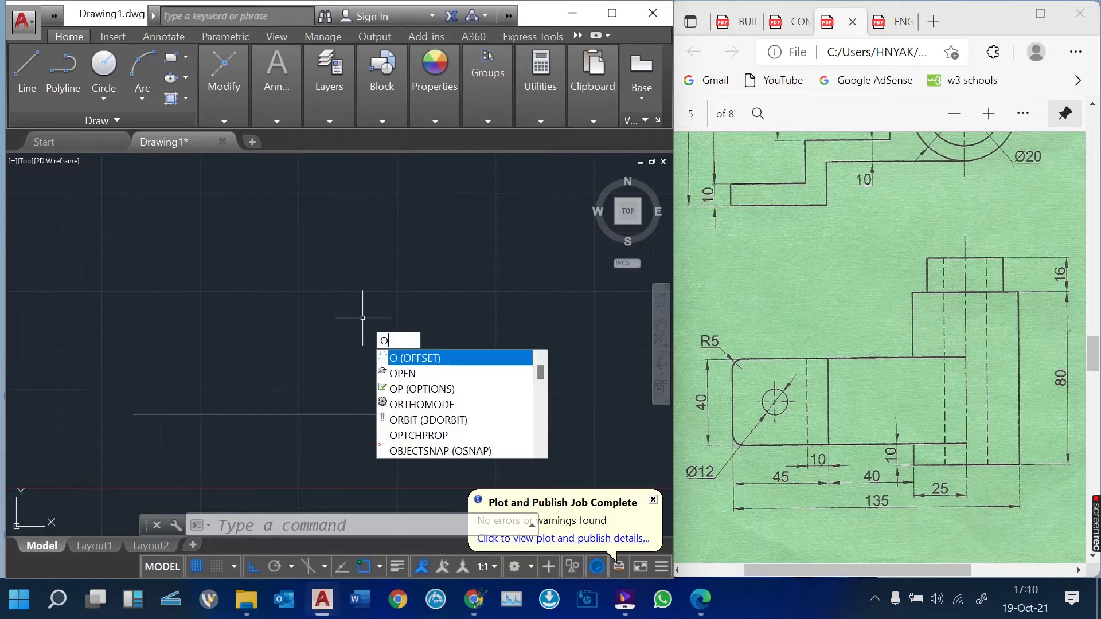
key("Return")
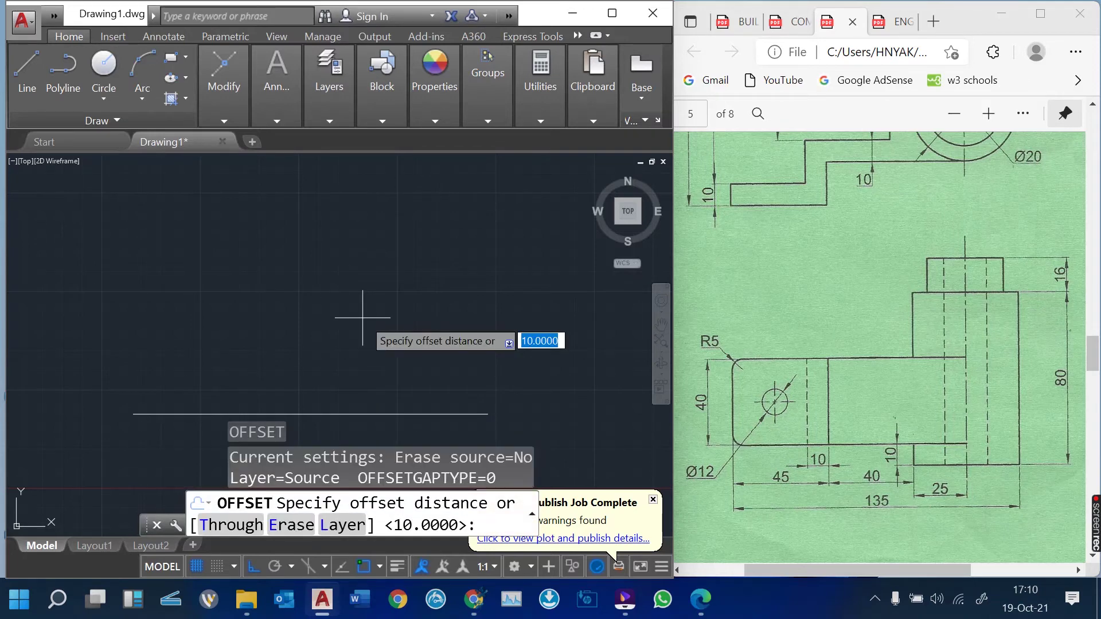
key("Return")
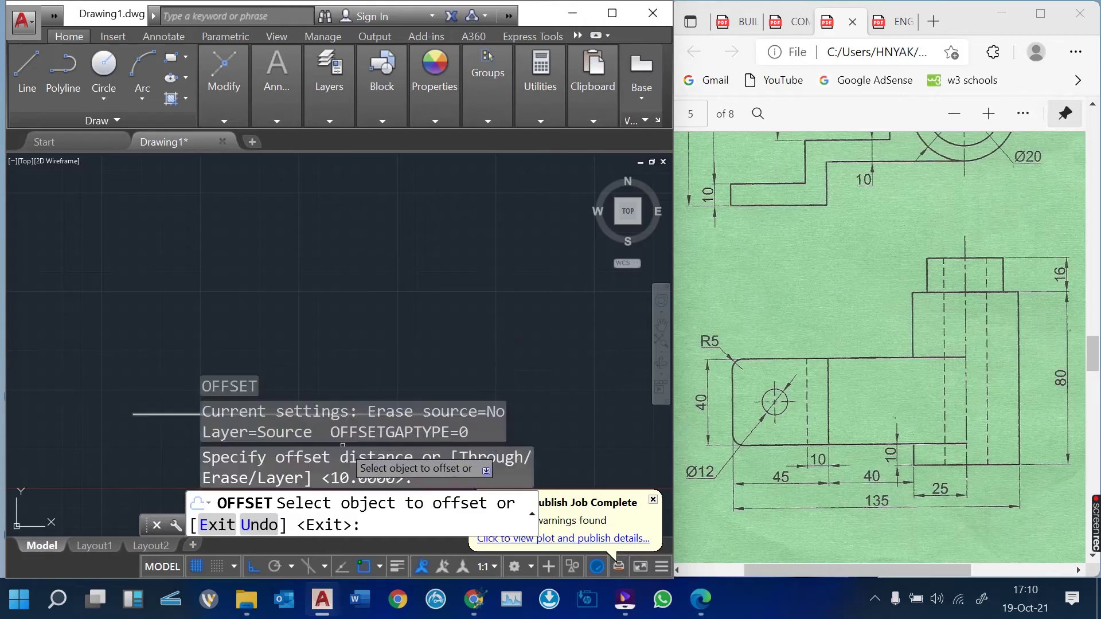
left_click(167, 412)
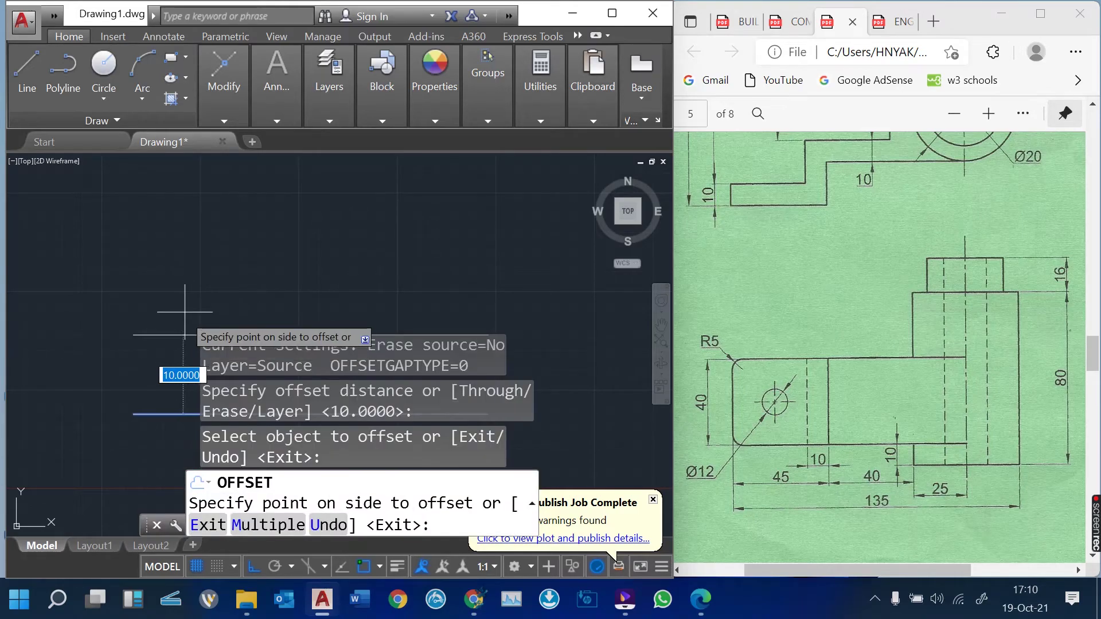
left_click(187, 308)
key("Return")
- Draw a vertical line joining the left endpoints of the two horizontal lines to close the lower arm's end
left_click(27, 72)
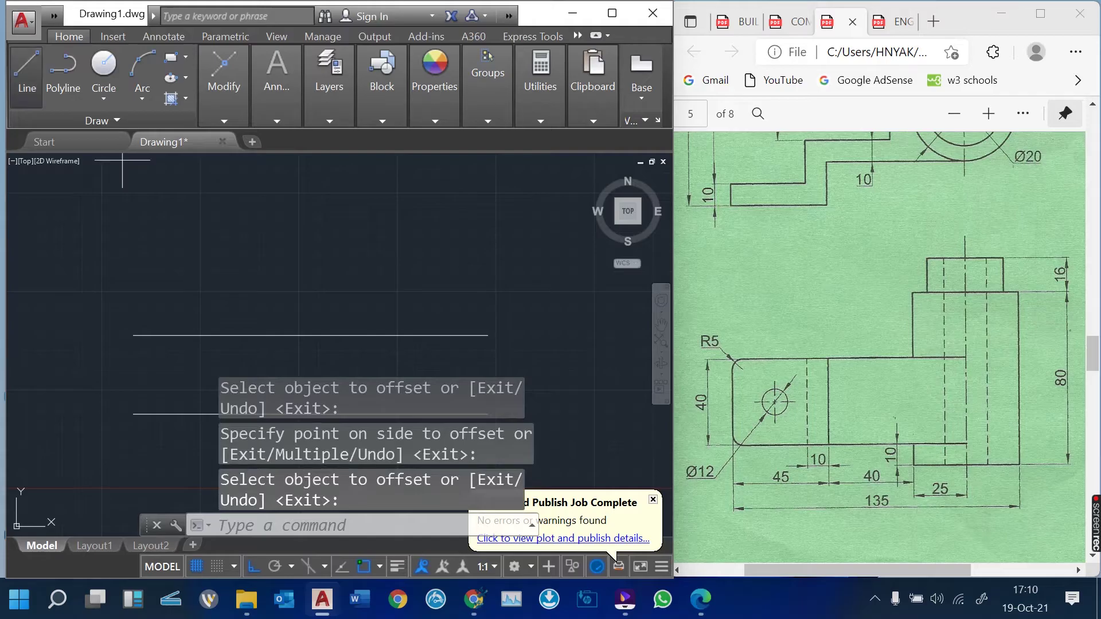
left_click(133, 334)
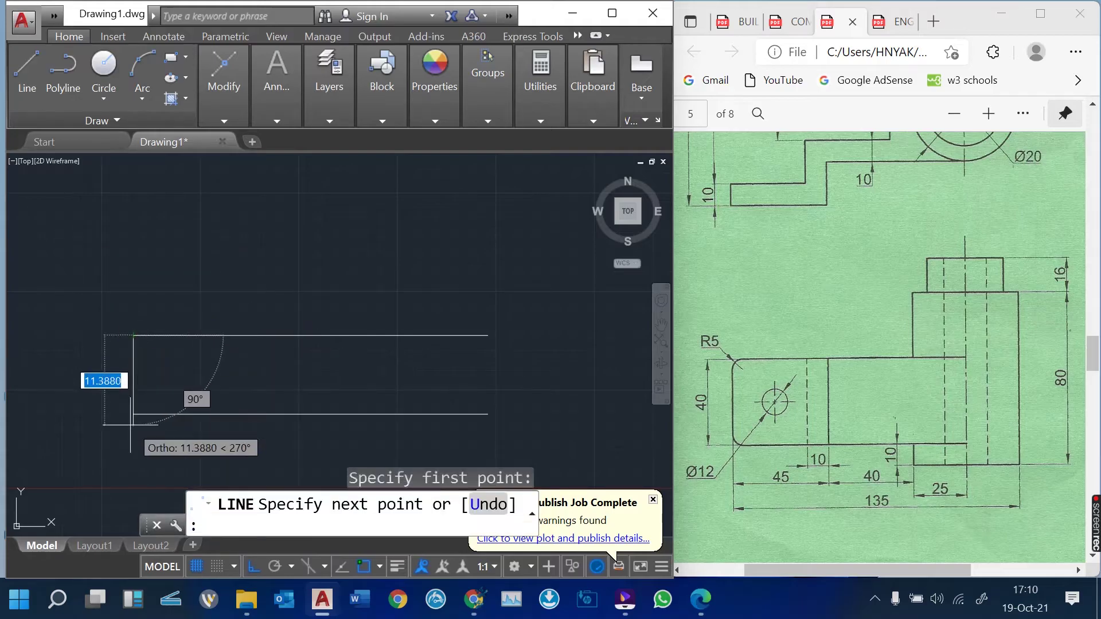
left_click(133, 414)
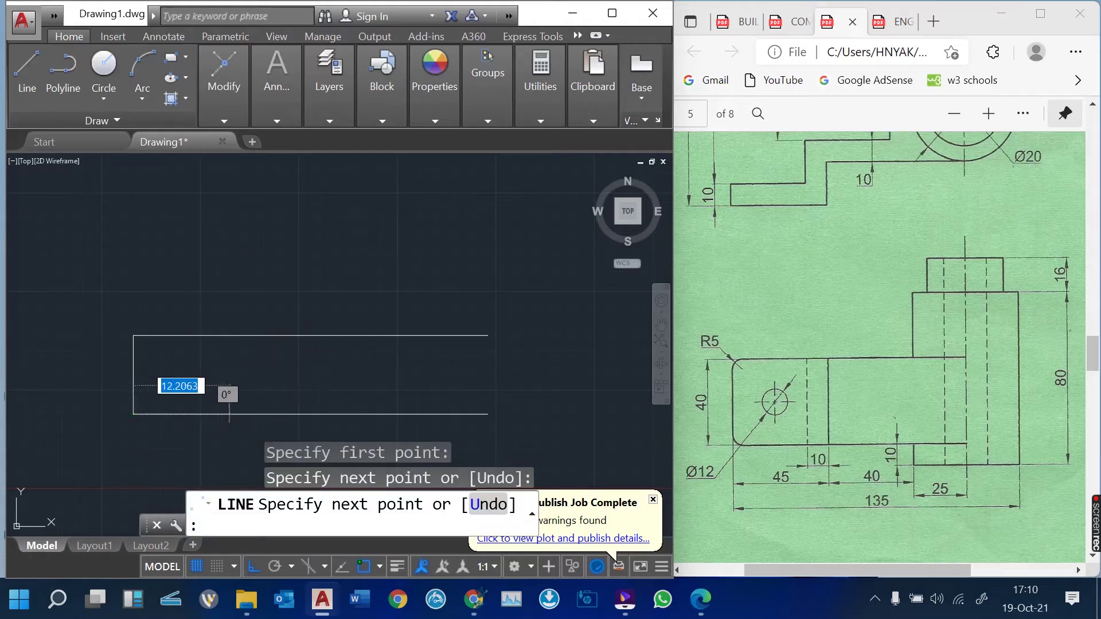
key("Return")
scroll(348, 399, "down", 4)
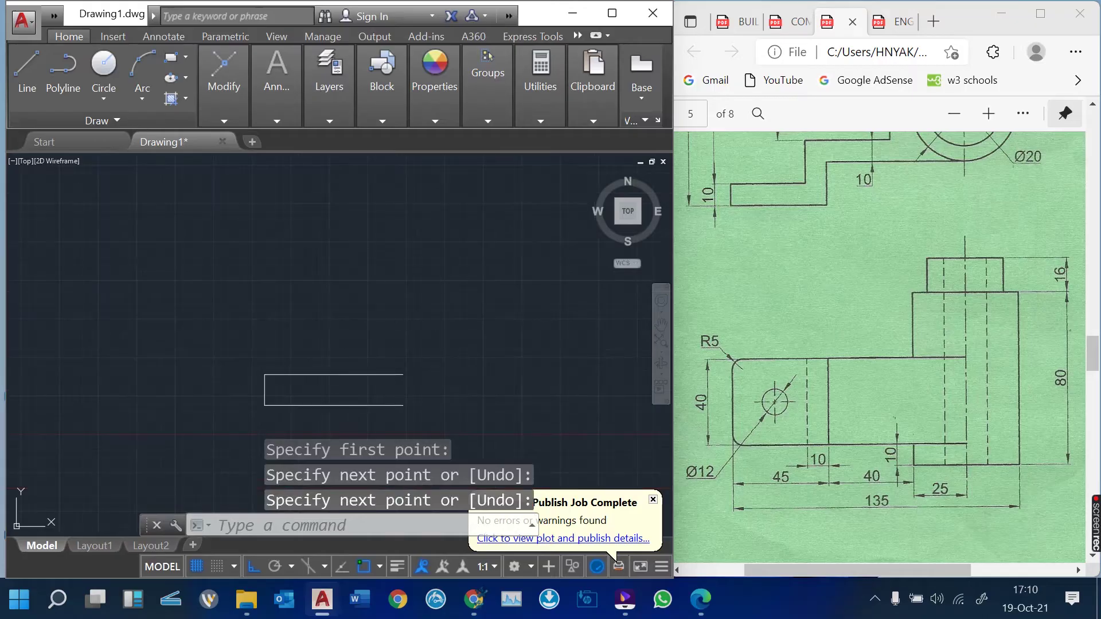
scroll(877, 344, "up", 4)
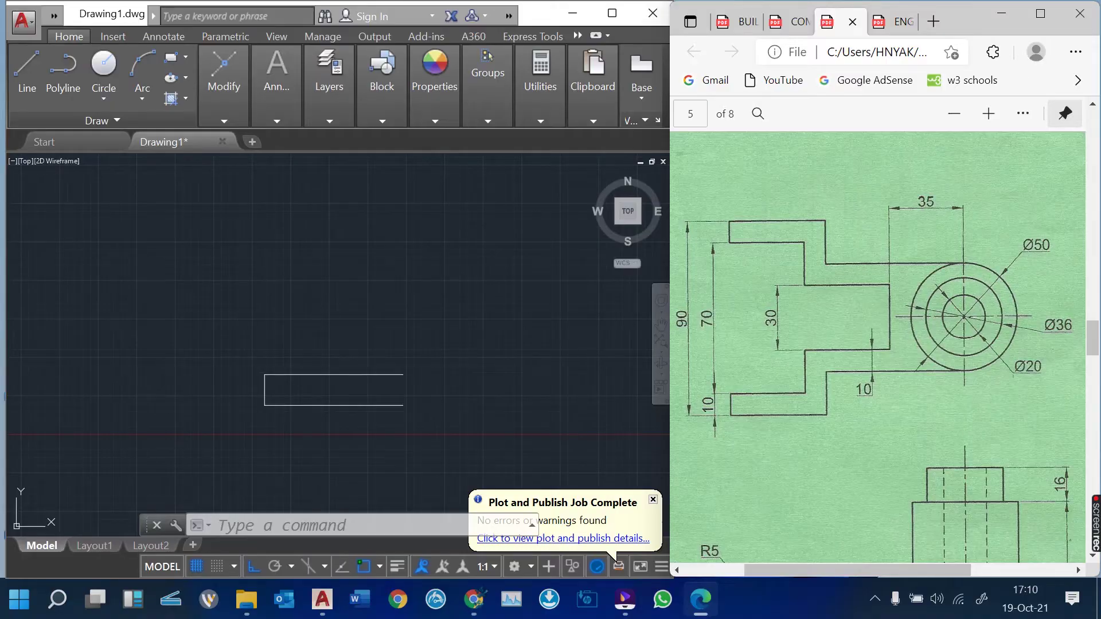
left_click(435, 333)
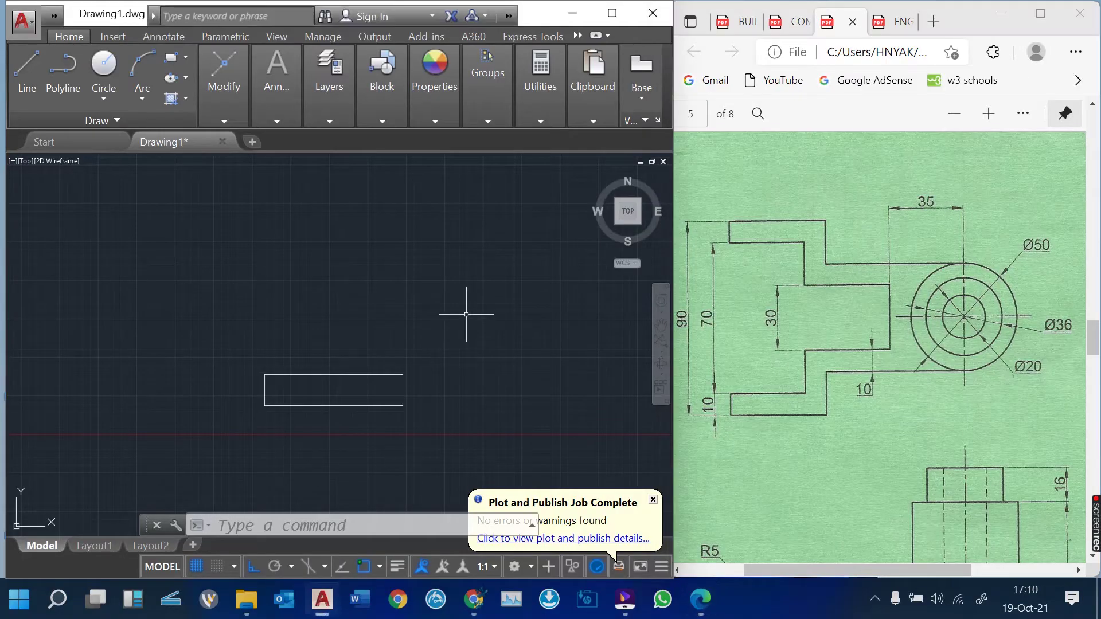
type("0")
key("Return")
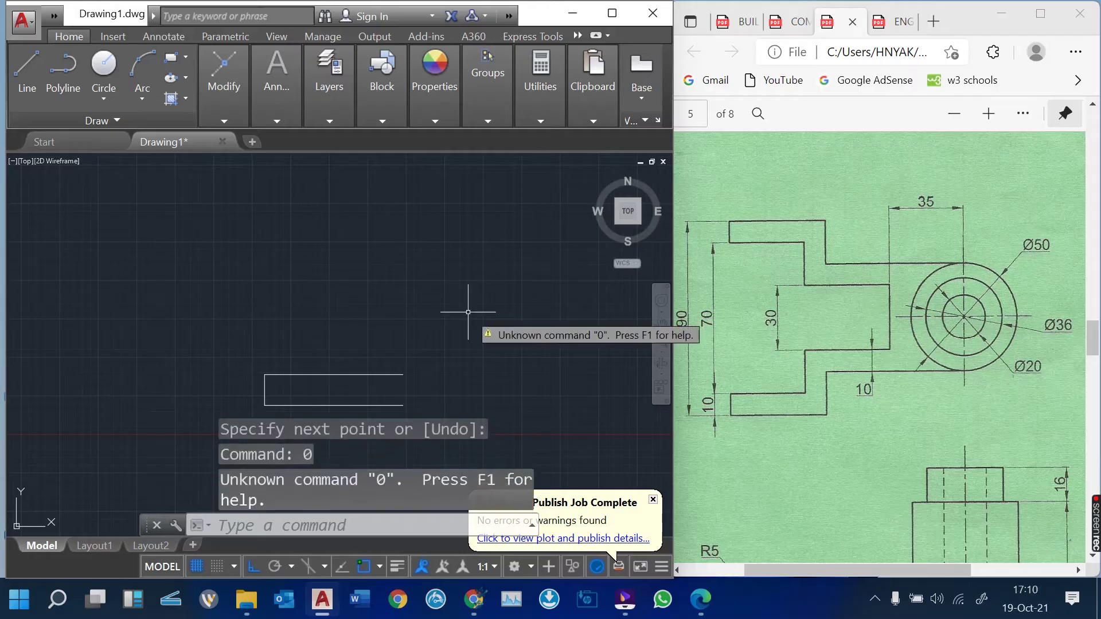
key("Escape")
- Offset the lower arm's upper horizontal line upward by 70 to place the upper arm's inner edge
type("o")
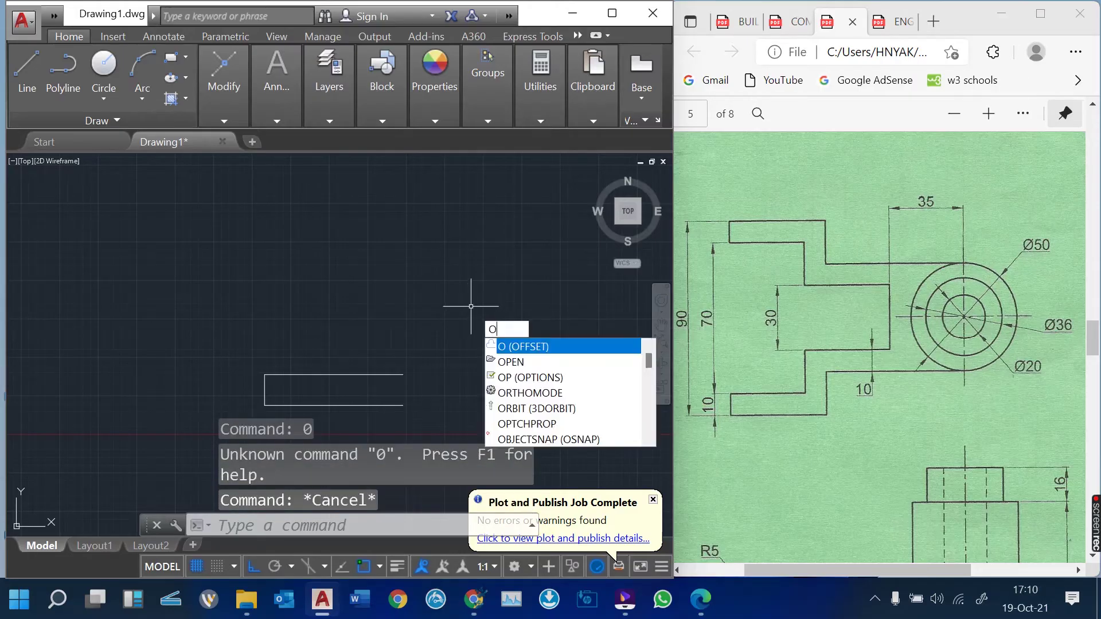
key("Return")
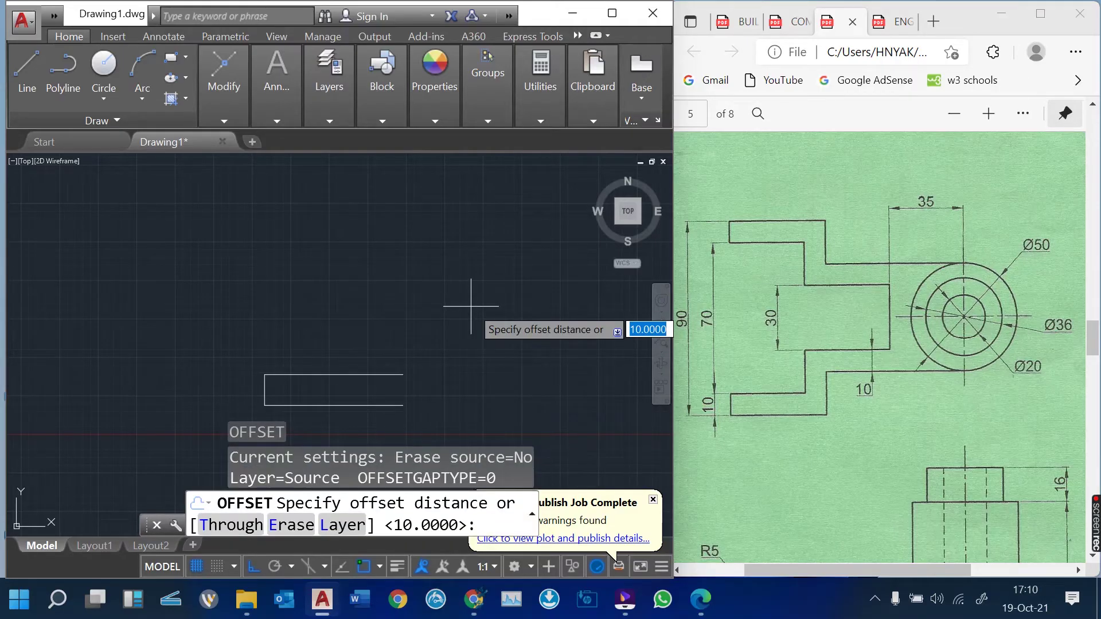
type("70")
key("Return")
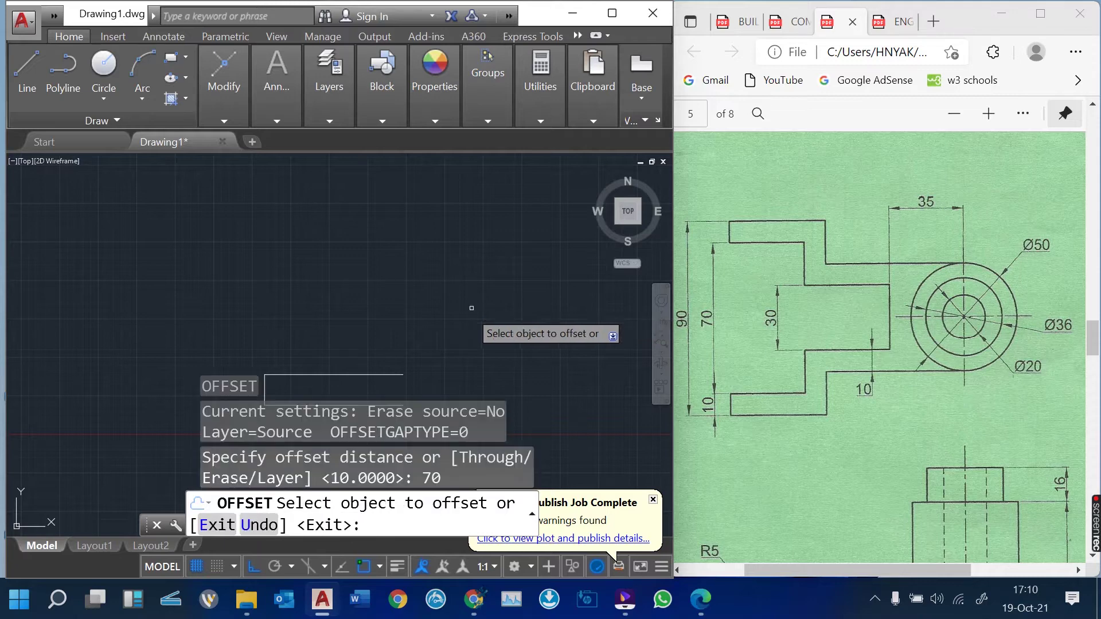
left_click(364, 373)
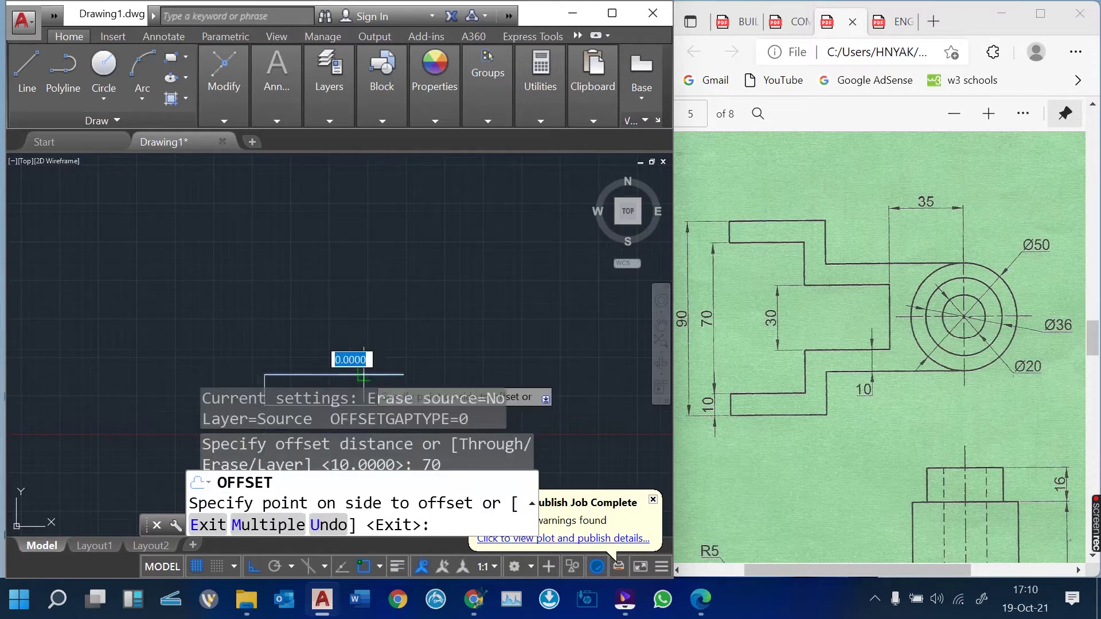
scroll(379, 290, "down", 2)
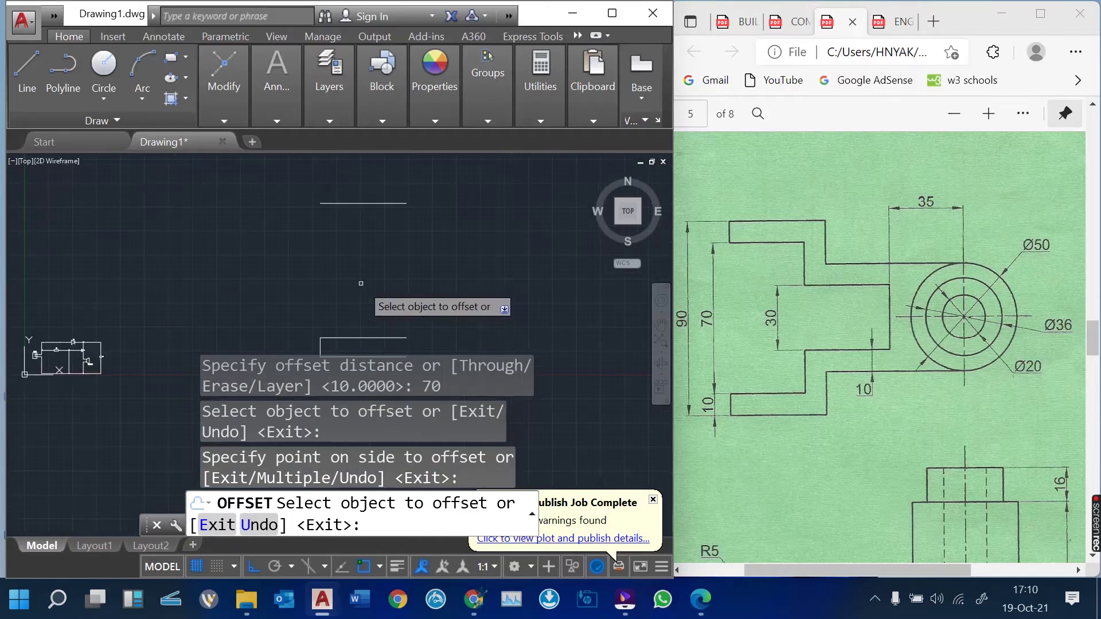
scroll(407, 170, "up", 3)
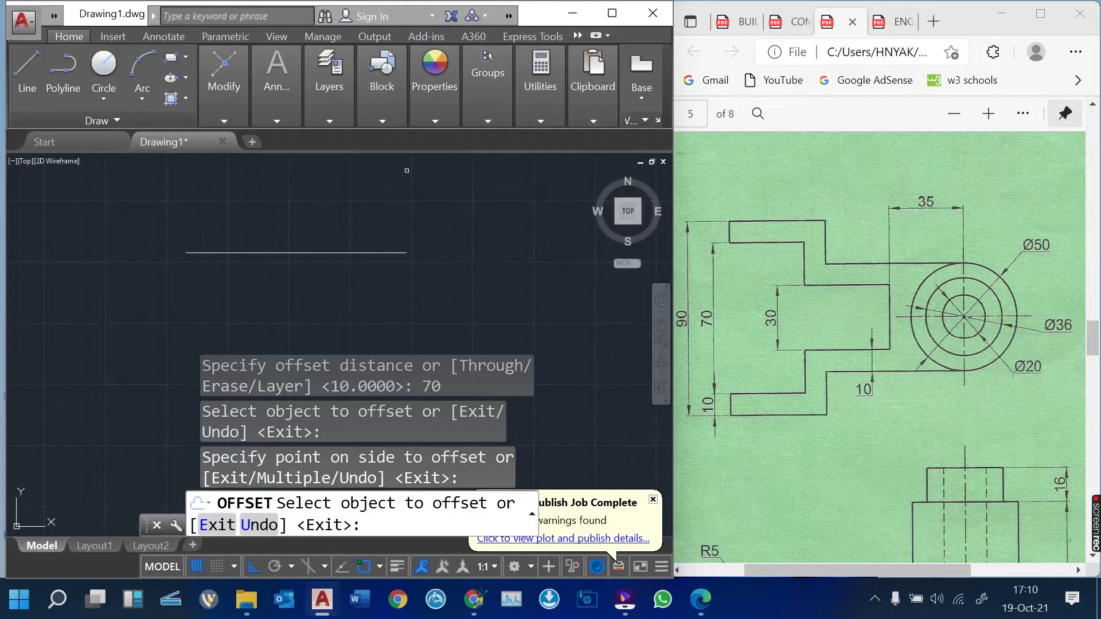
key("Return")
- Offset the upper arm's inner edge upward by 10 to create its outer edge
key("Return")
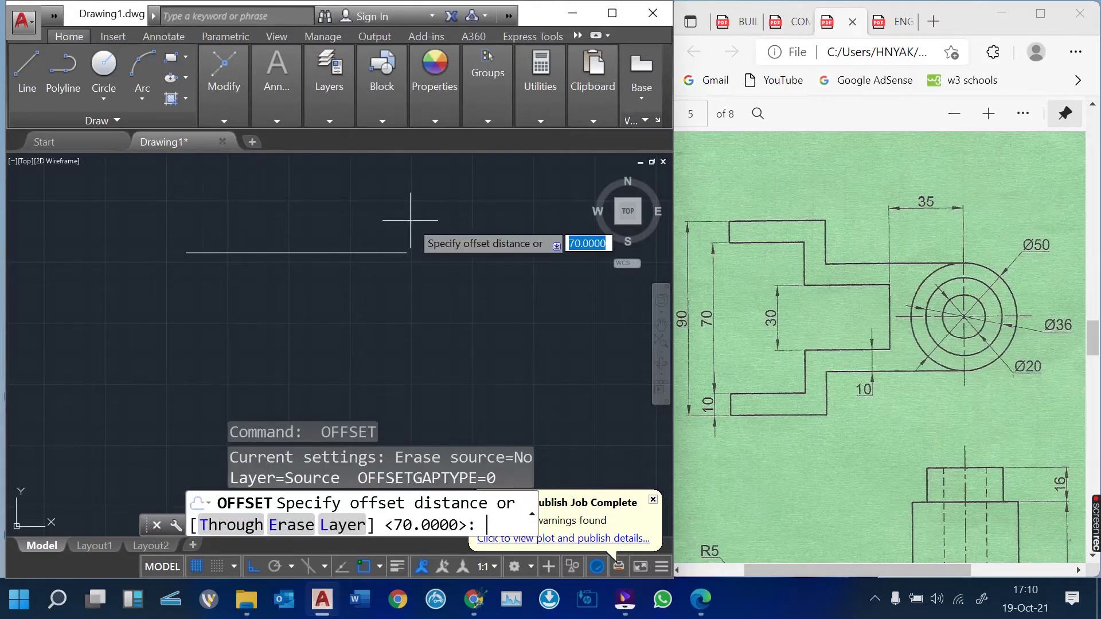
type("10")
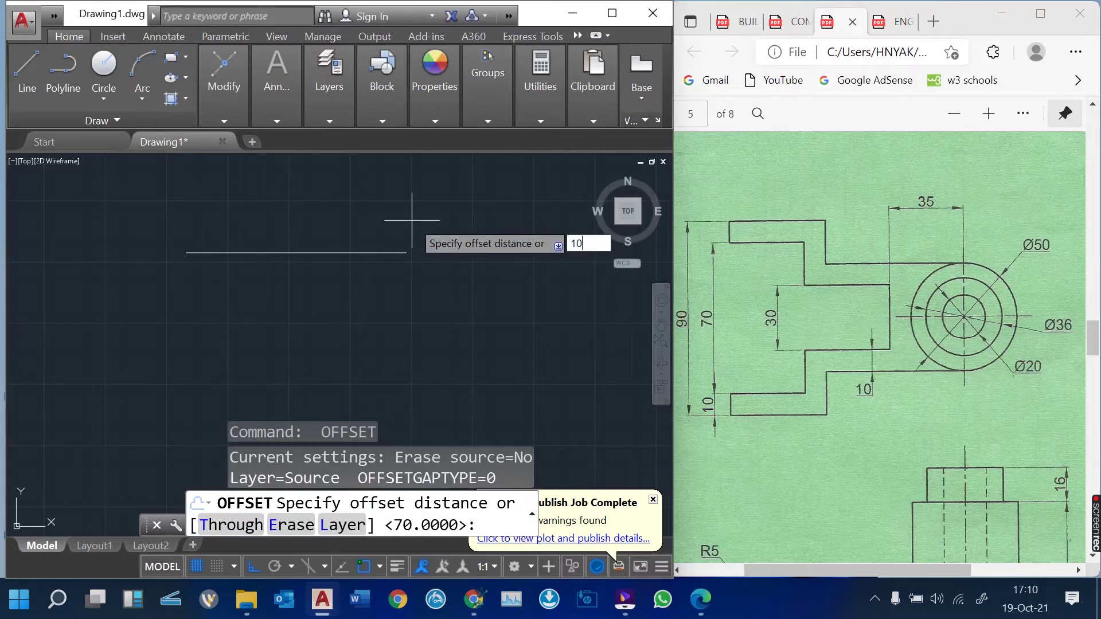
key("Return")
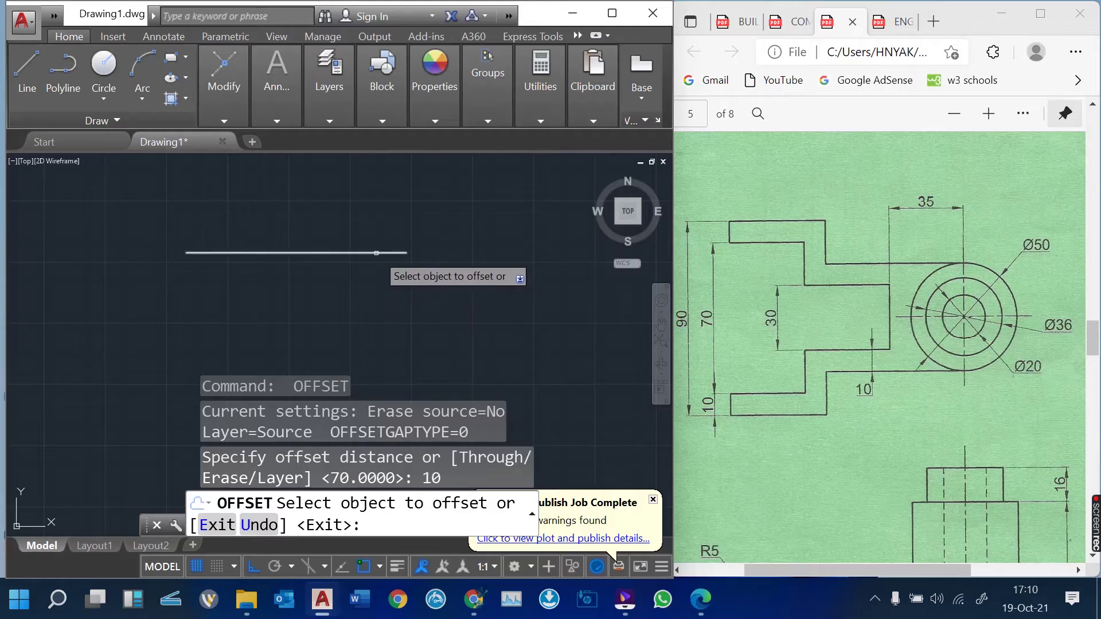
left_click(378, 252)
left_click(374, 204)
scroll(413, 246, "down", 4)
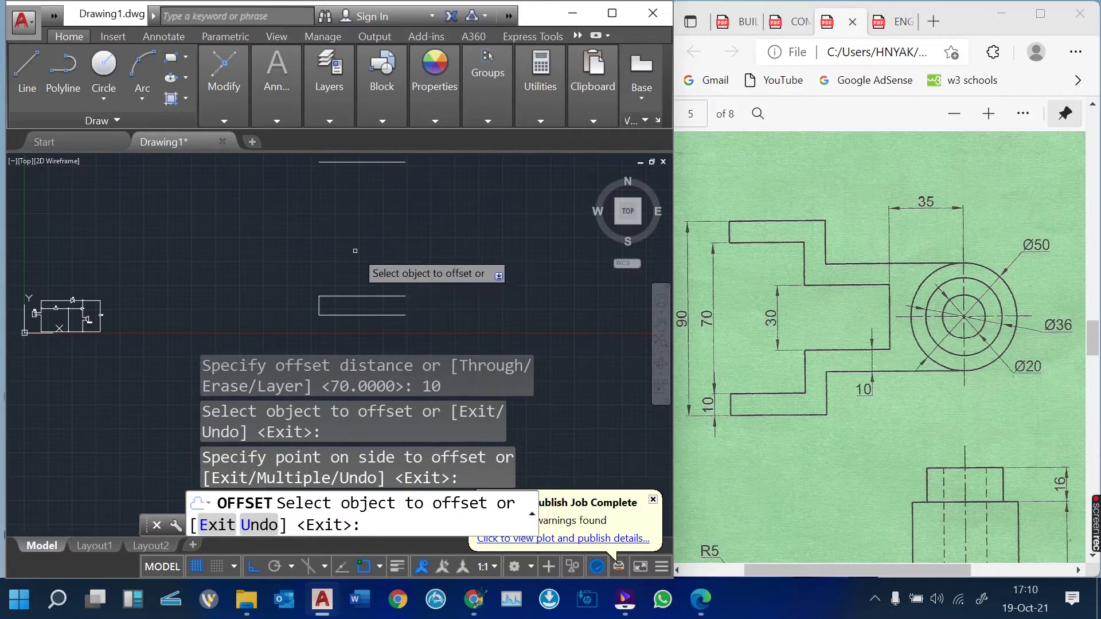
key("Escape")
- Draw a vertical line joining the left endpoints of the upper arm's two horizontal lines to close its end
middle_click_drag(357, 242, 363, 340)
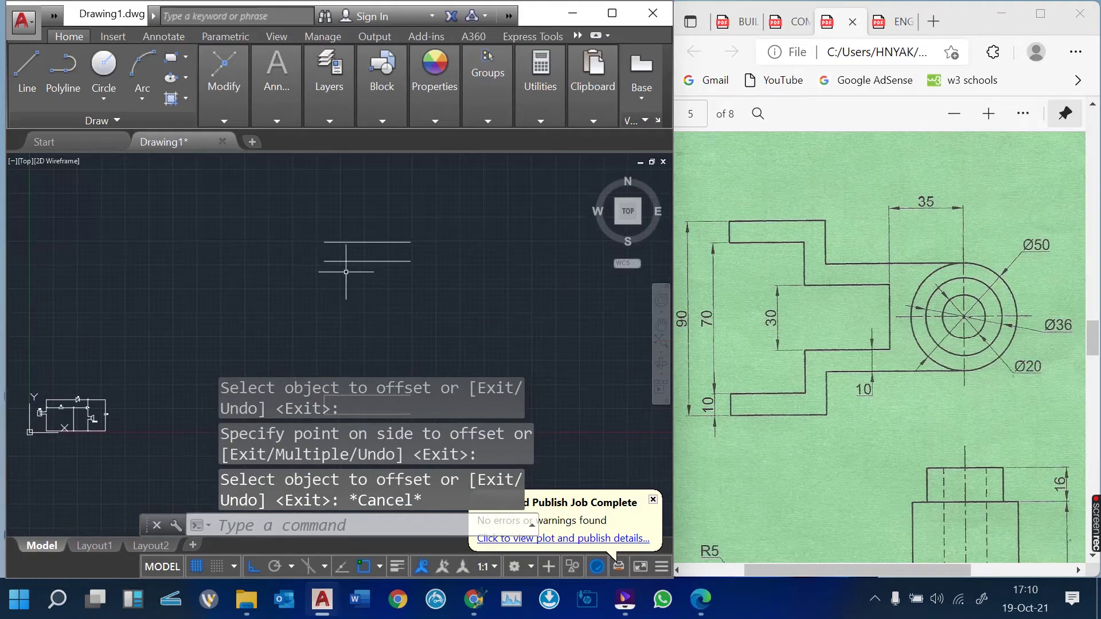
scroll(347, 272, "up", 2)
left_click(27, 75)
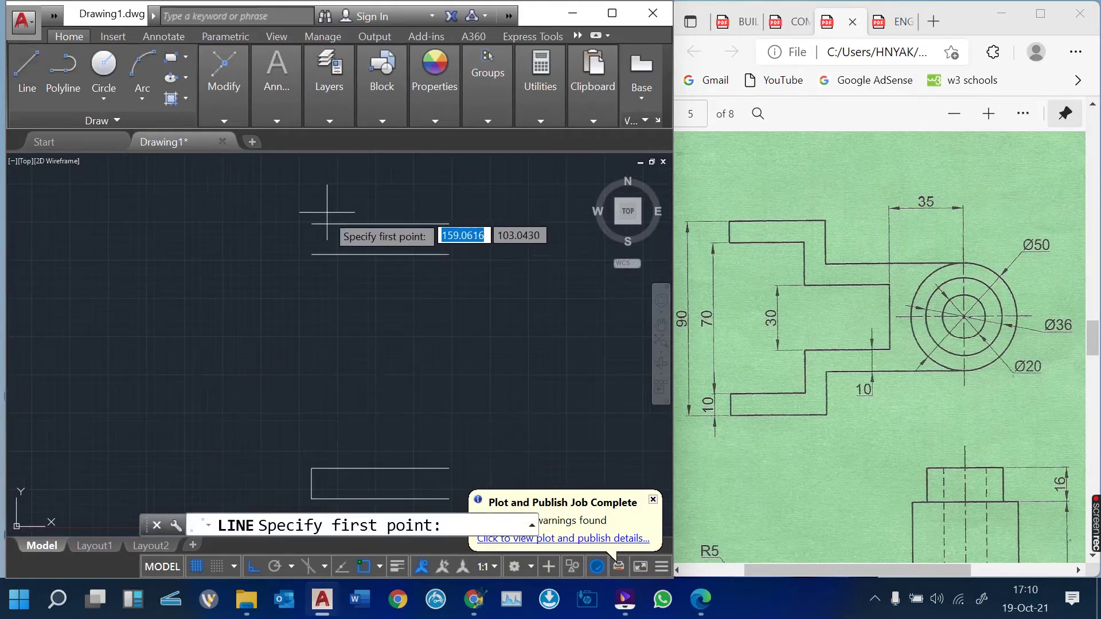
left_click(311, 254)
left_click(311, 223)
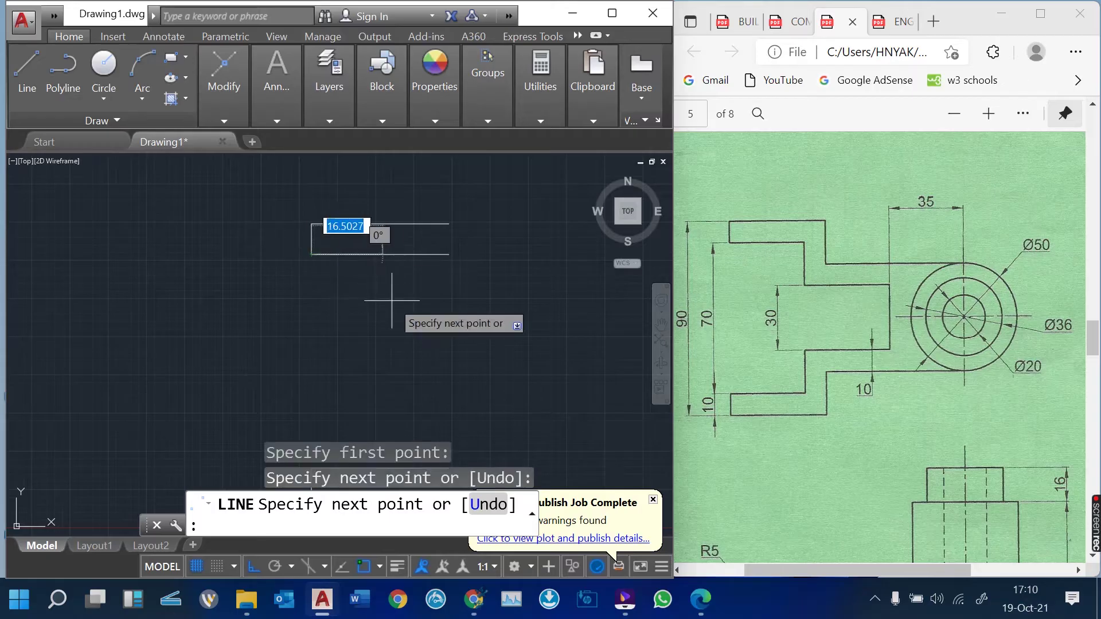
key("Return")
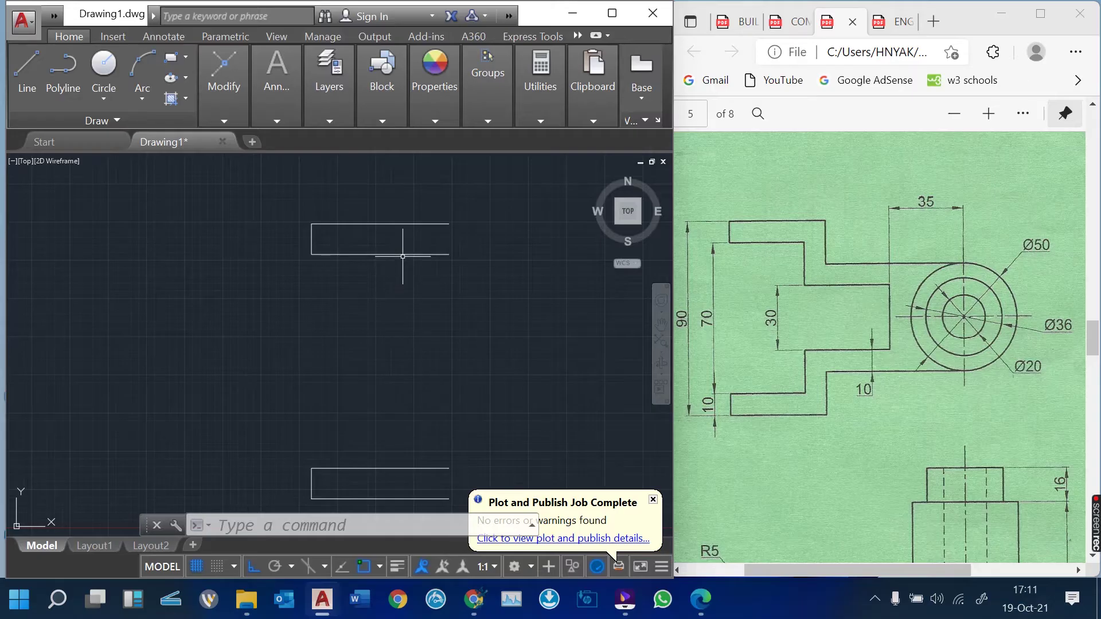
- Erase the inner horizontal edges of both the upper and lower fork arms
left_click(407, 470)
left_click(409, 476)
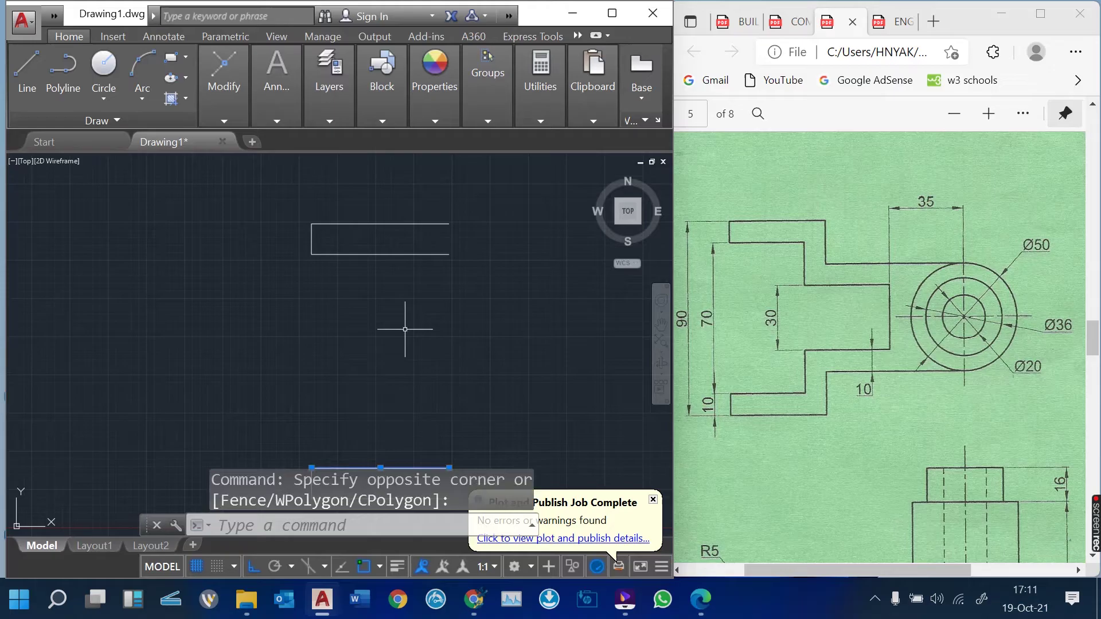
left_click(402, 253)
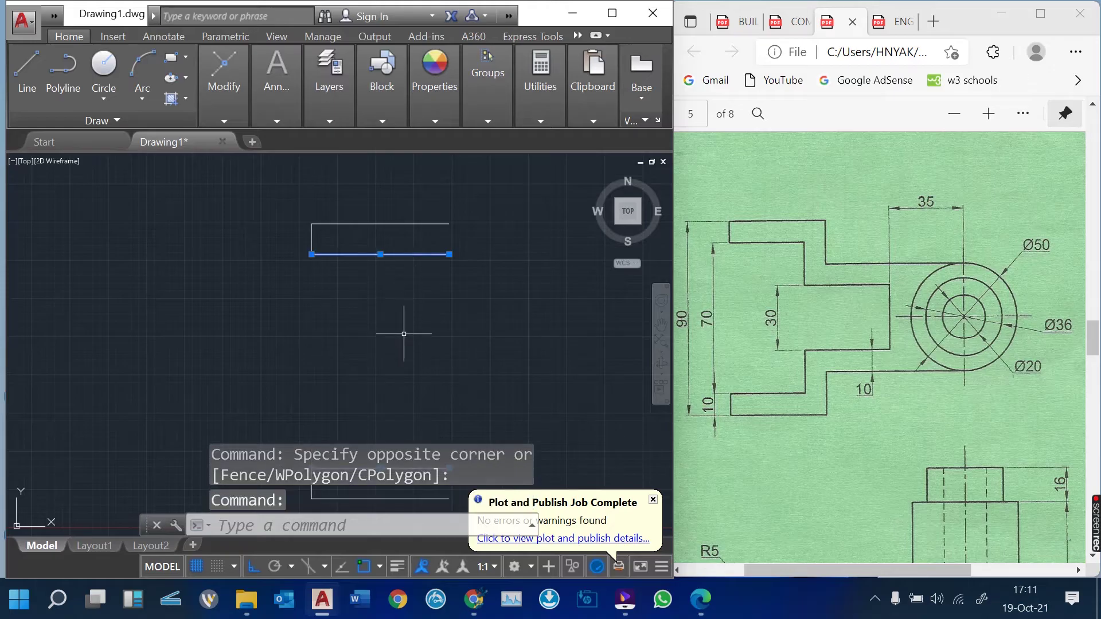
type("e")
key("Return")
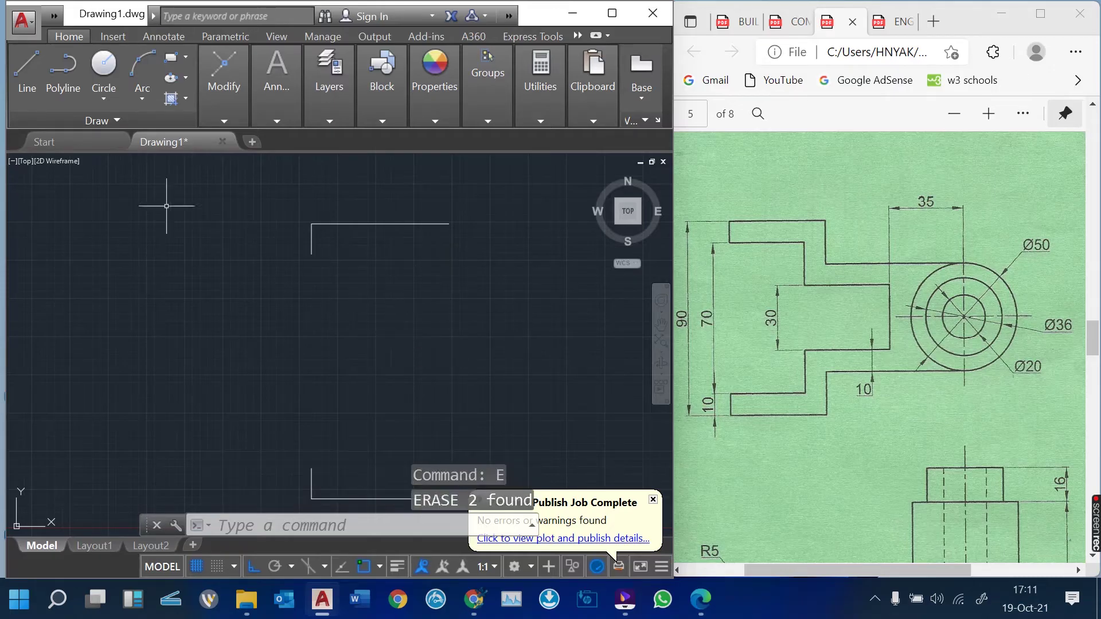
- Draw a 35-long horizontal line rightward from the lower end of the upper arm's end line as its inner edge
left_click(27, 75)
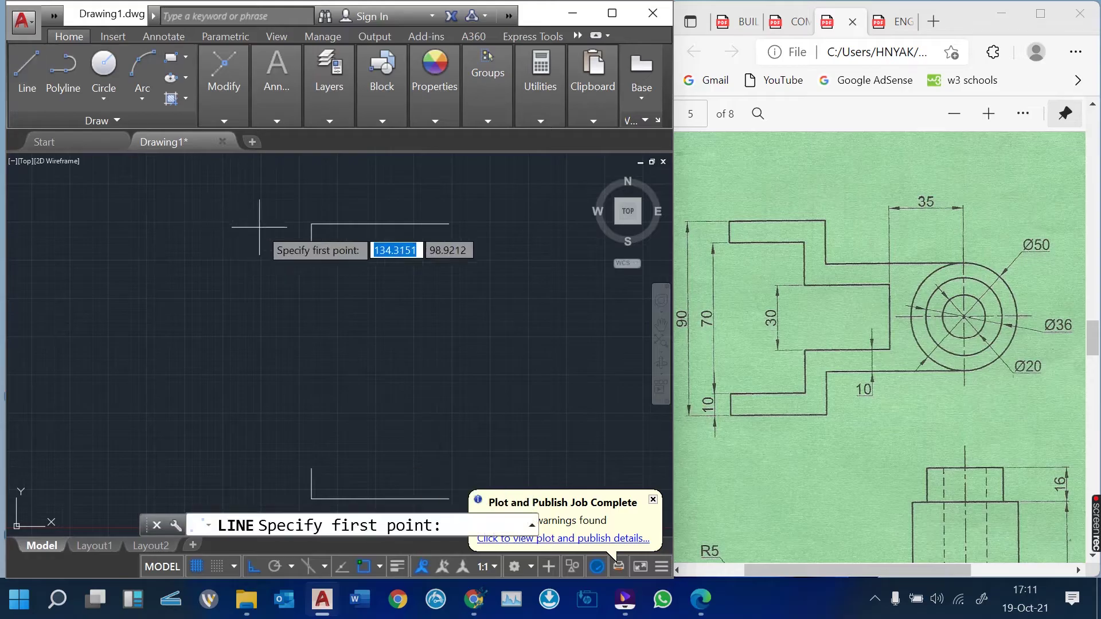
left_click(311, 253)
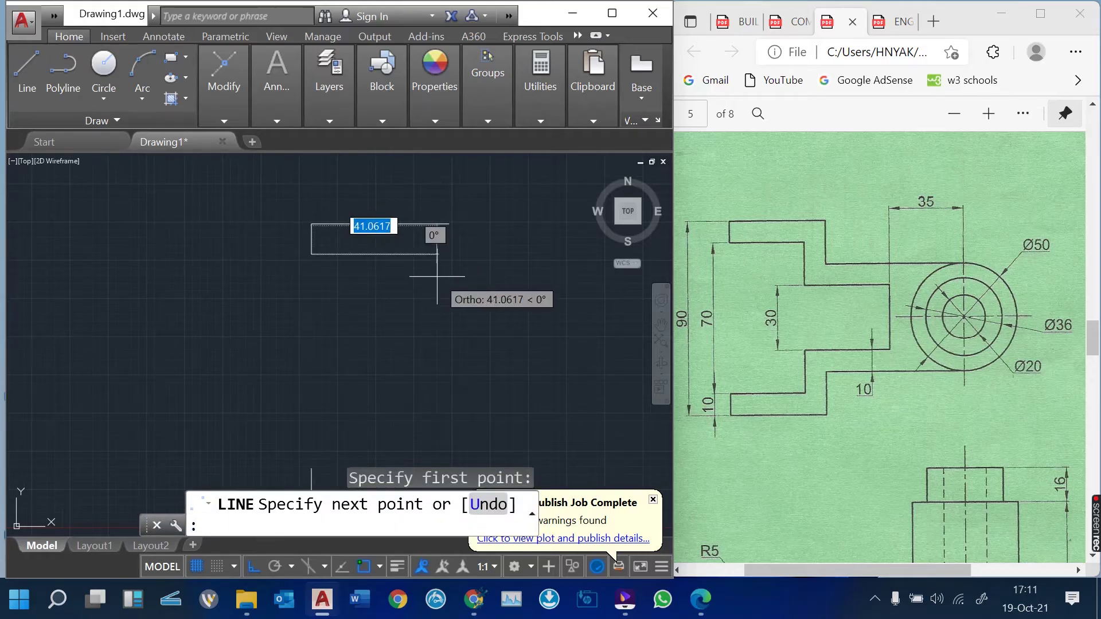
type("35")
key("Return")
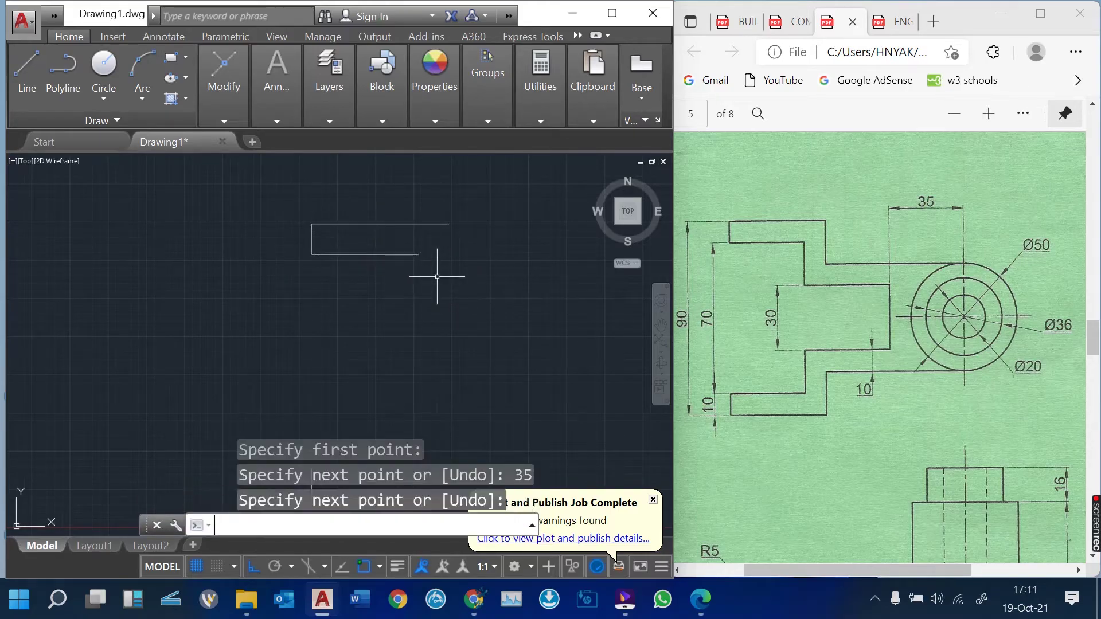
- Draw the lower arm's inner edge 35 rightward from the upper end of its end line, continuing 20 vertically upward
middle_click_drag(438, 278, 429, 223)
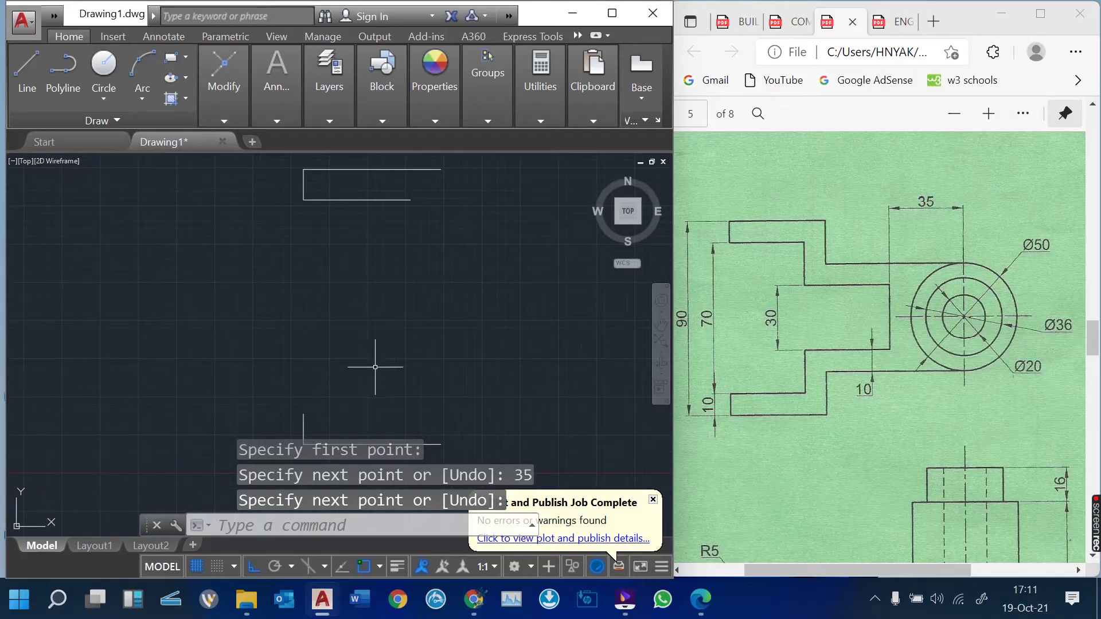
key("Return")
left_click(303, 414)
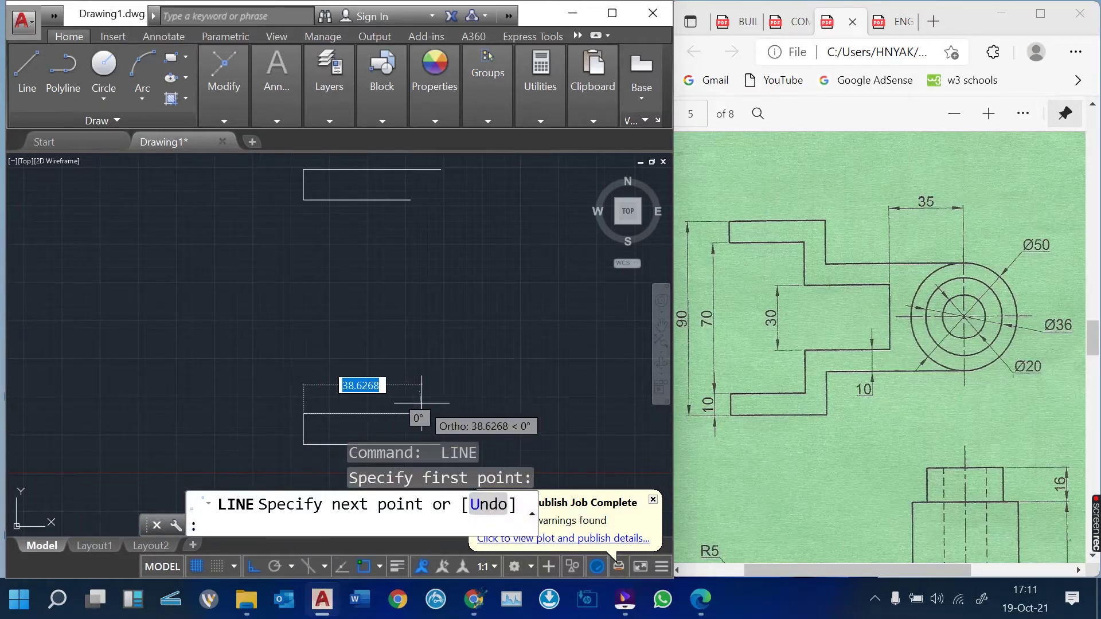
type("35")
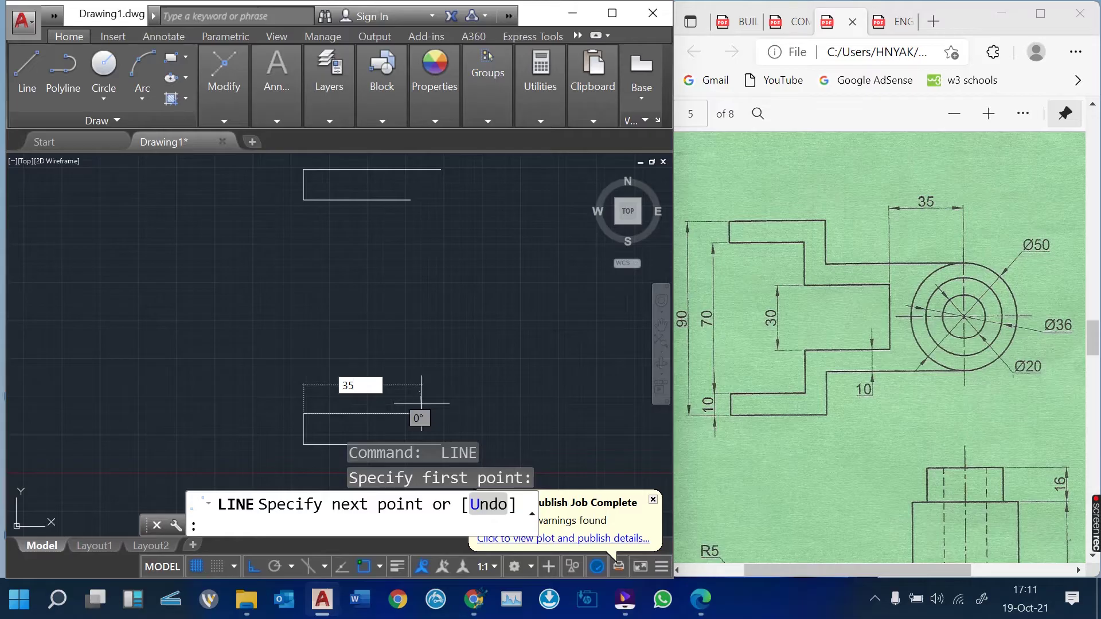
key("Return")
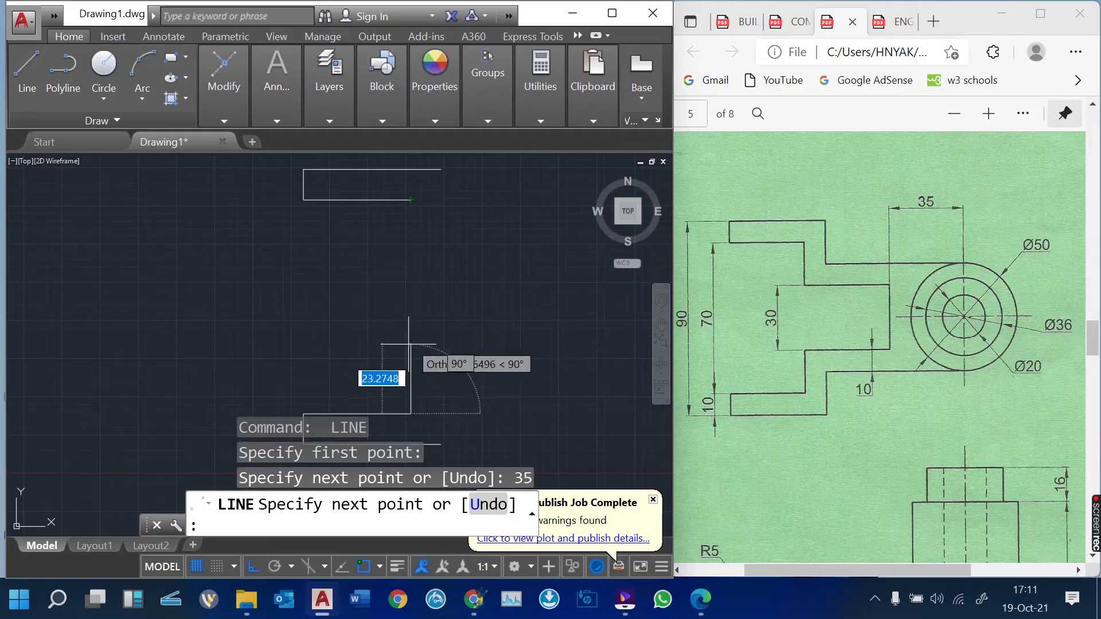
type("2")
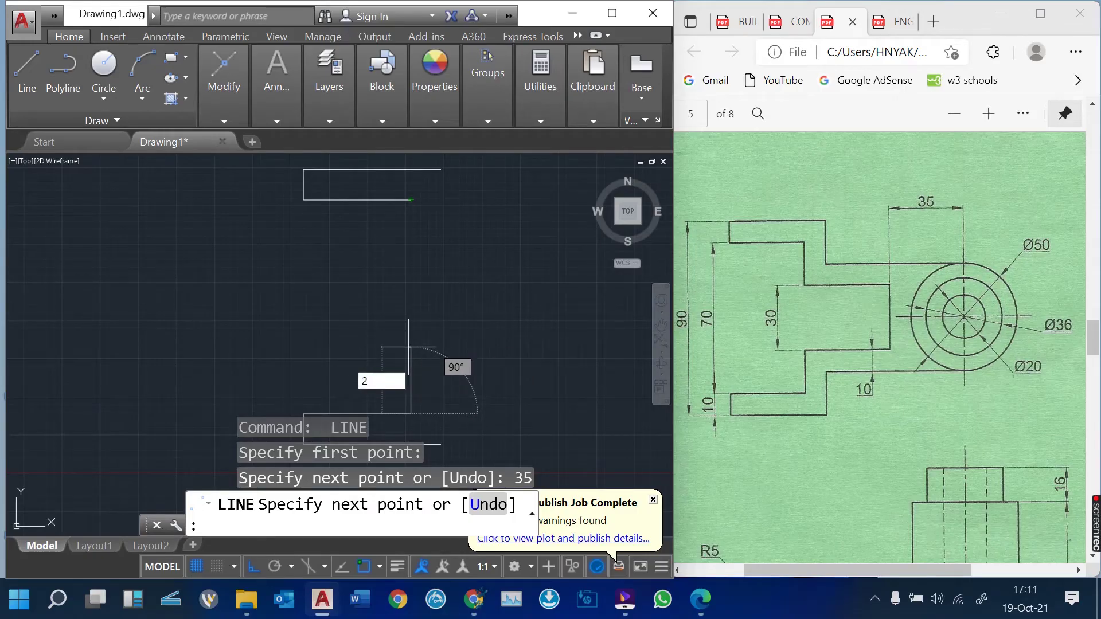
type("0")
key("Return")
key("Return")
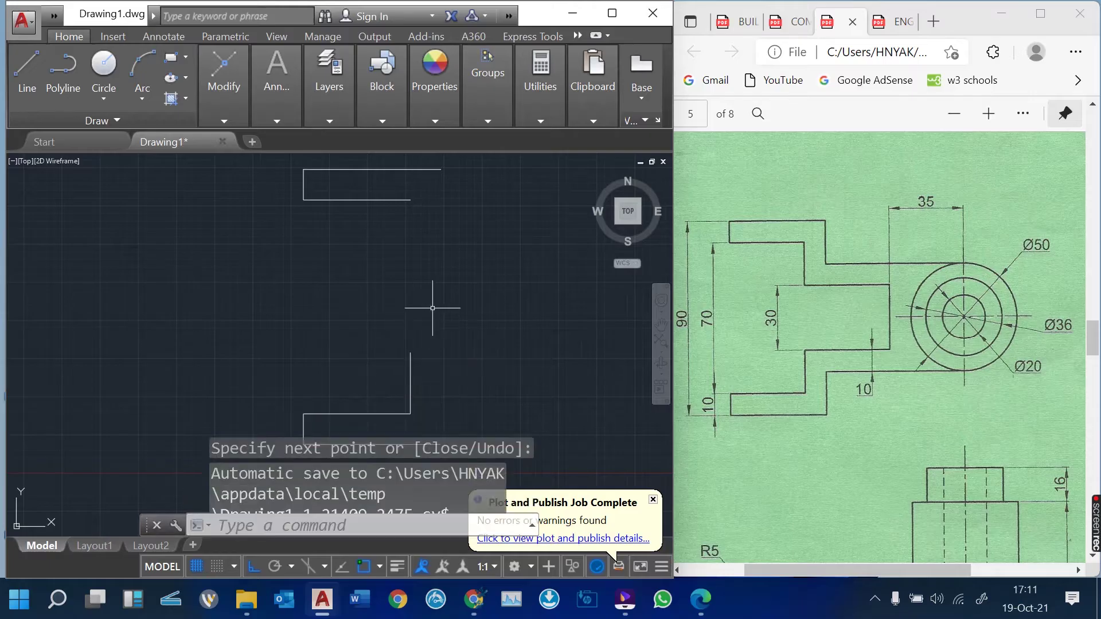
- Draw a 20-long vertical line downward from the right end of the upper arm's inner edge
key("Return")
left_click(410, 201)
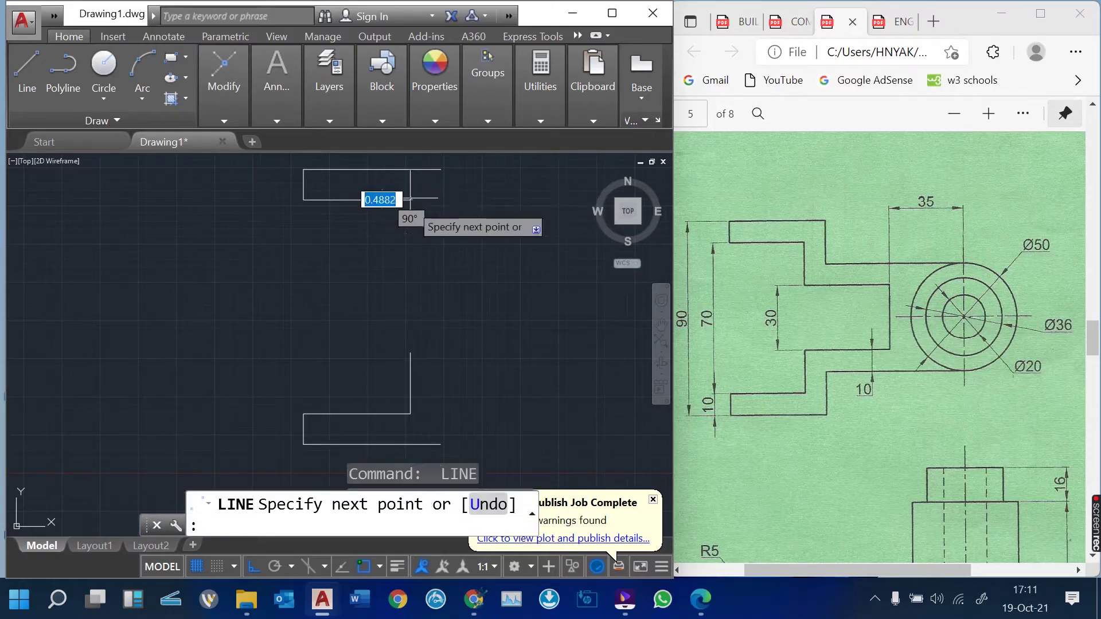
type("20")
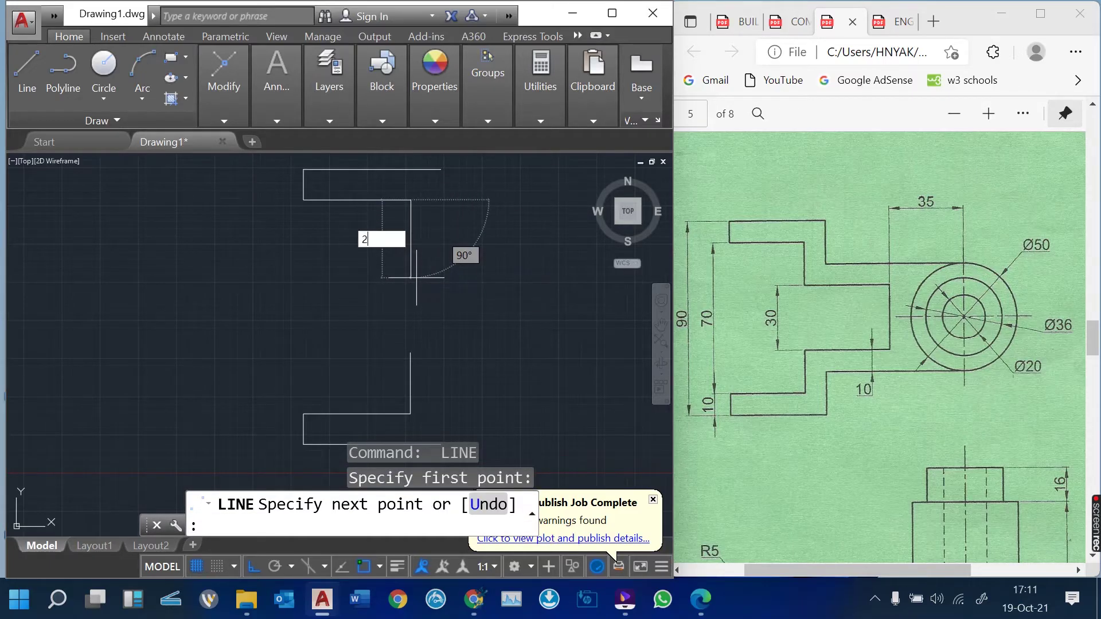
key("Return")
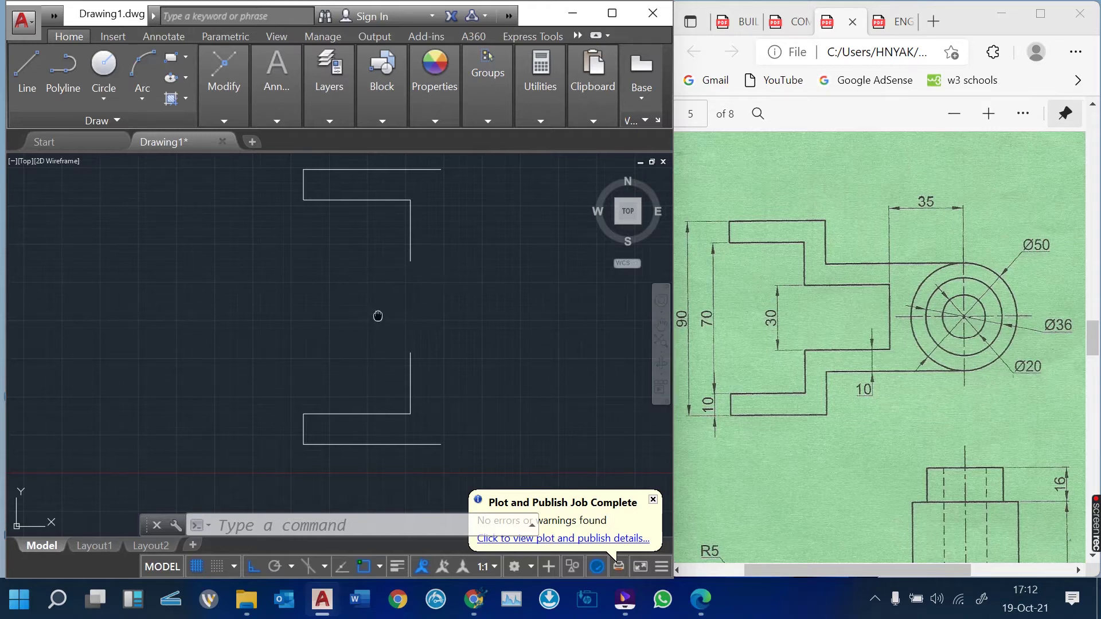
- Check the reference lengths in the PDF and draw a 40-long horizontal line rightward from the top of the lower vertical edge
mouse_move(375, 314)
middle_mouse_down()
mouse_move(293, 348)
mouse_move(248, 337)
middle_mouse_up()
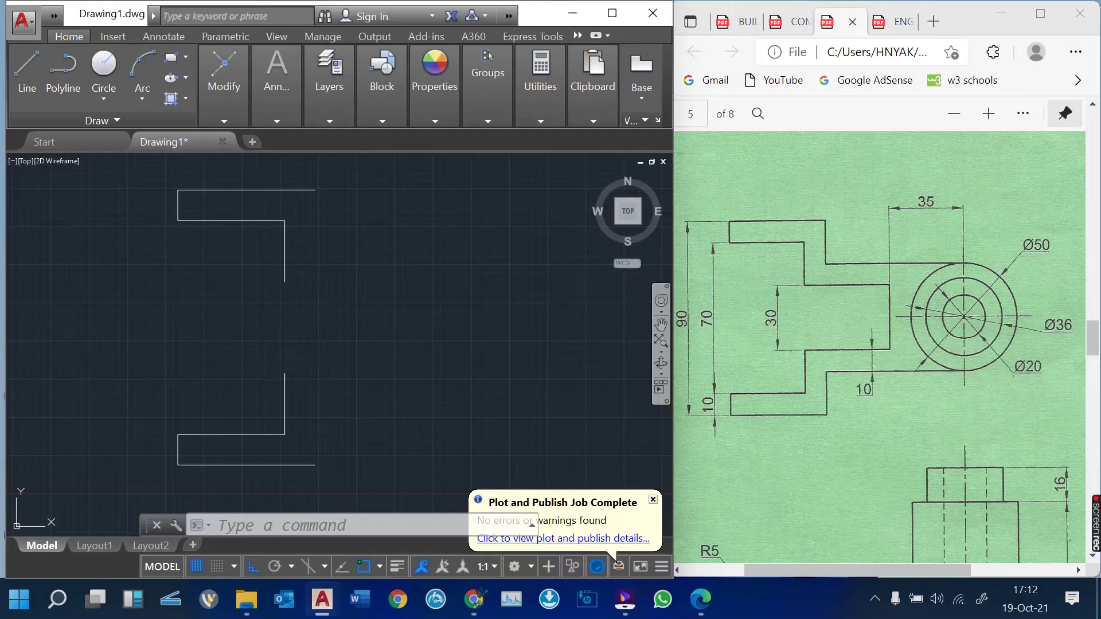
scroll(880, 344, "down", 3)
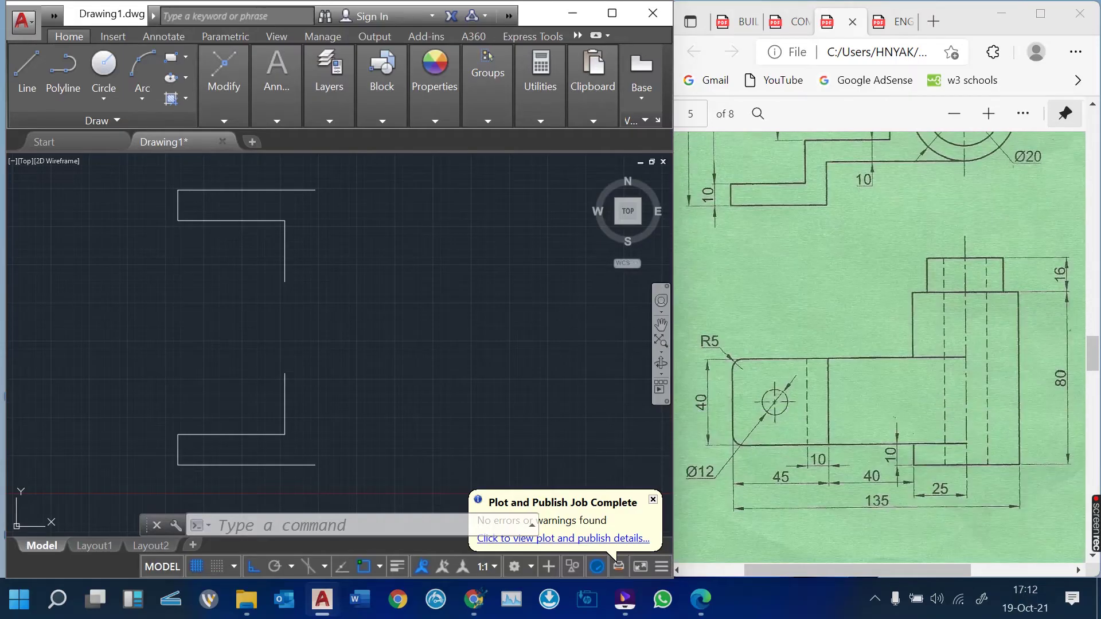
scroll(880, 344, "up", 1)
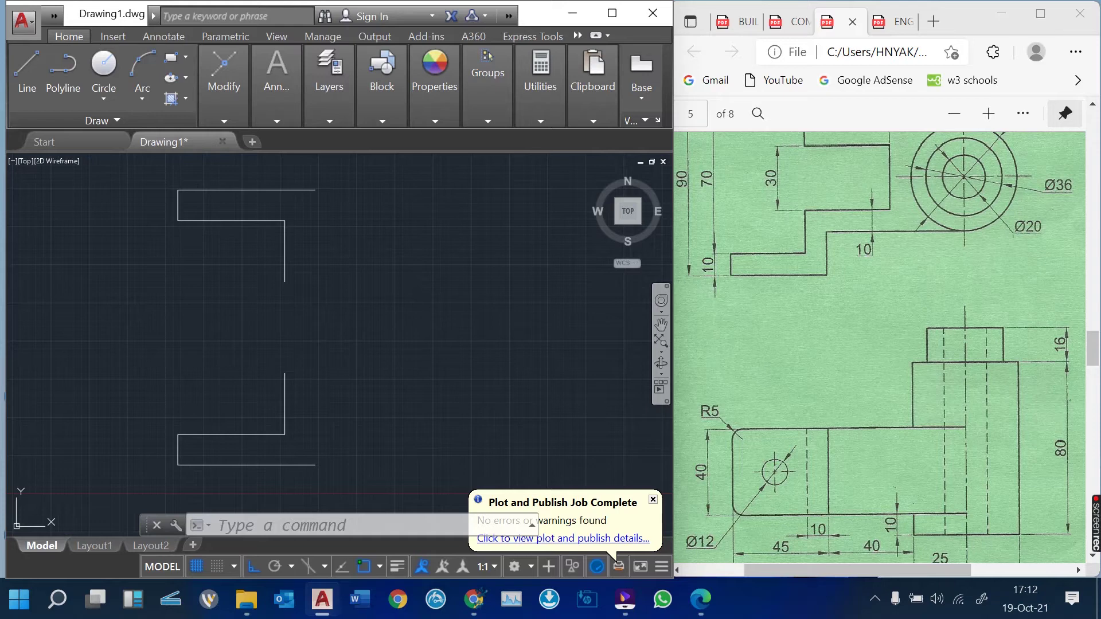
scroll(879, 348, "up", 3)
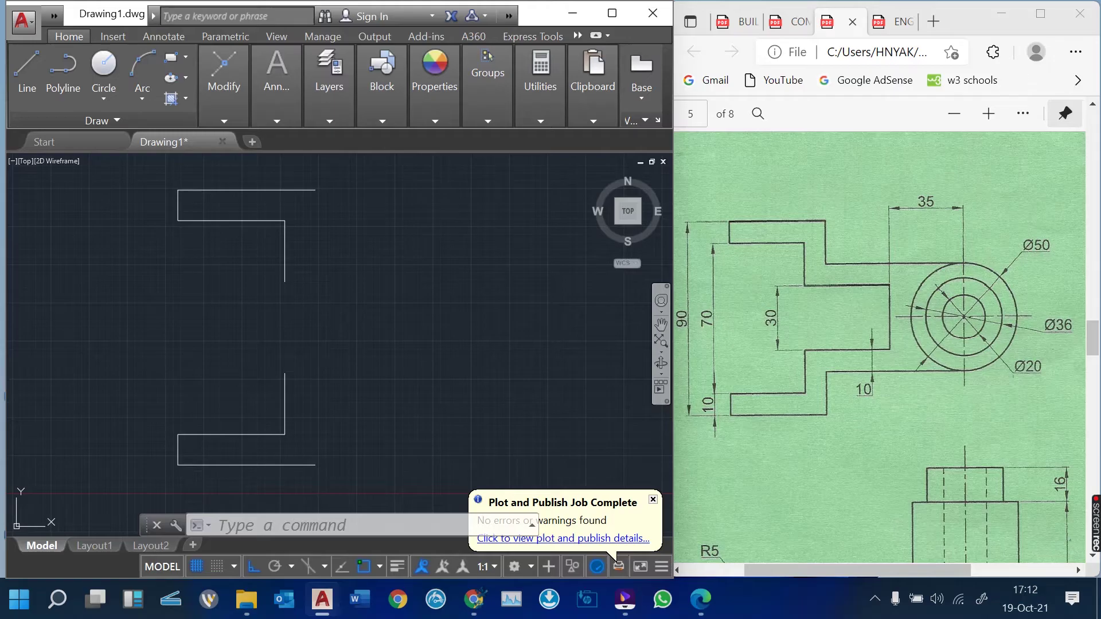
left_click(27, 68)
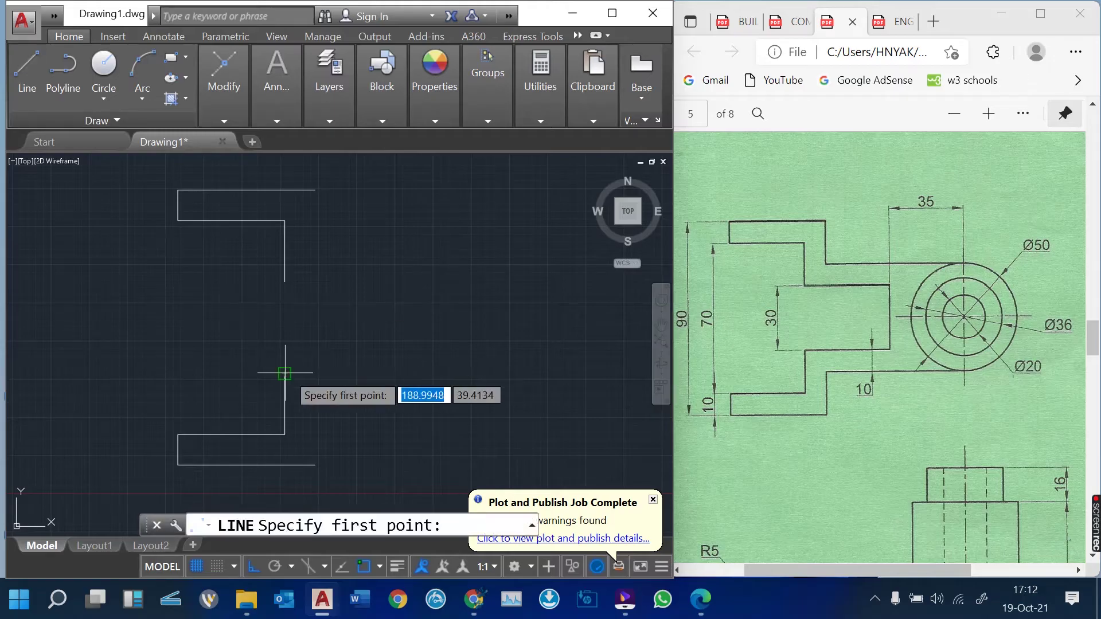
left_click(284, 374)
type("4")
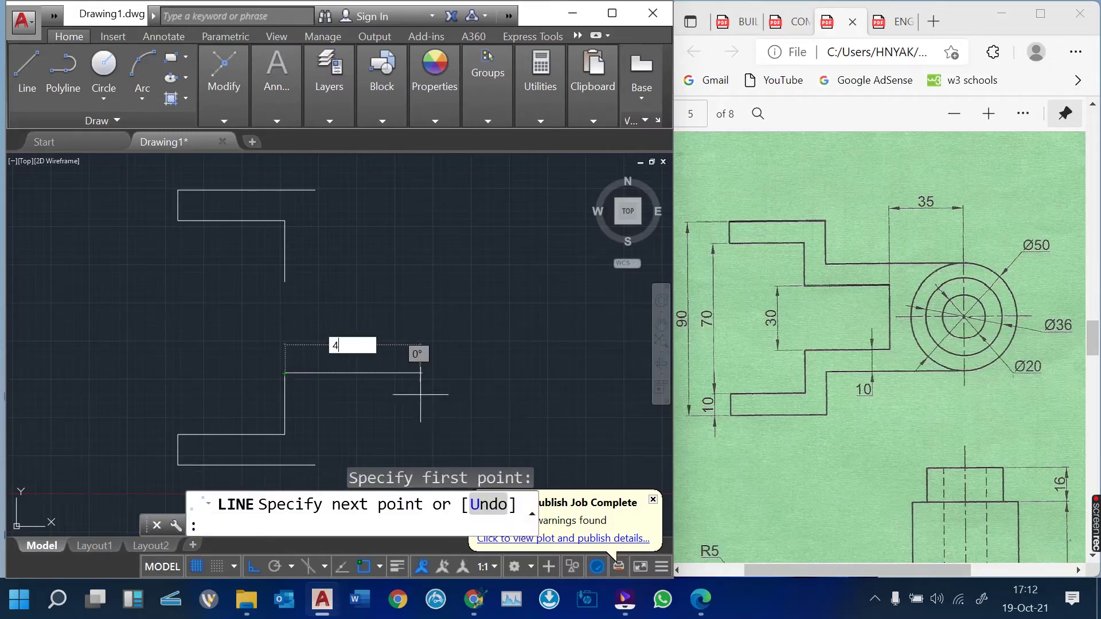
type("0")
key("Return")
key("Return")
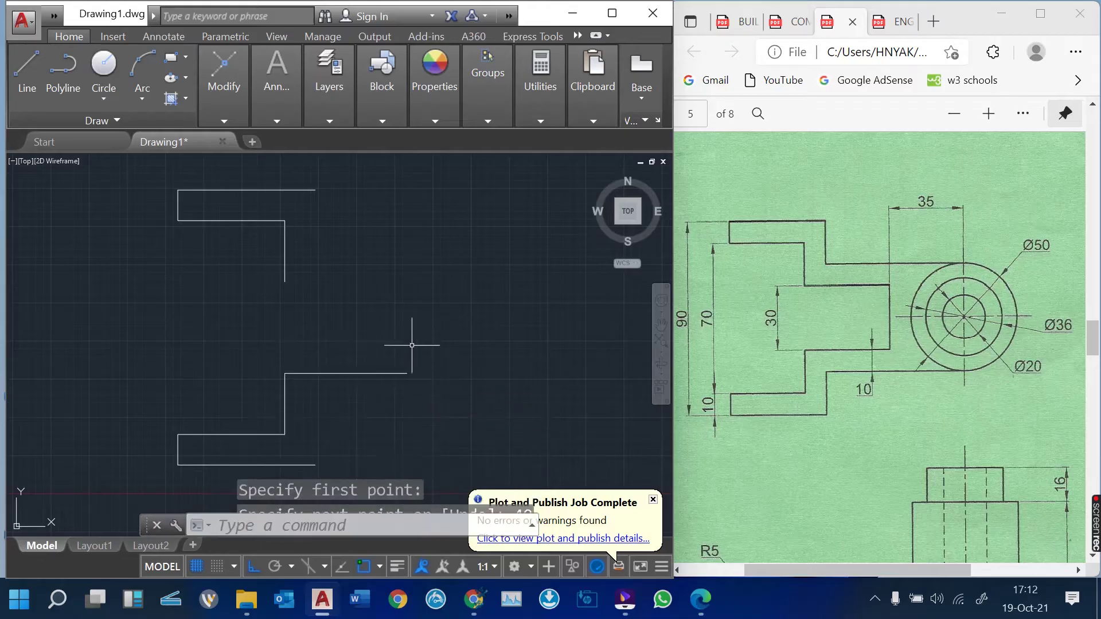
- Draw a 40-long horizontal line rightward from the upper vertical edge's lower end and close the slot down to the lower line's endpoint
key("Return")
left_click(284, 282)
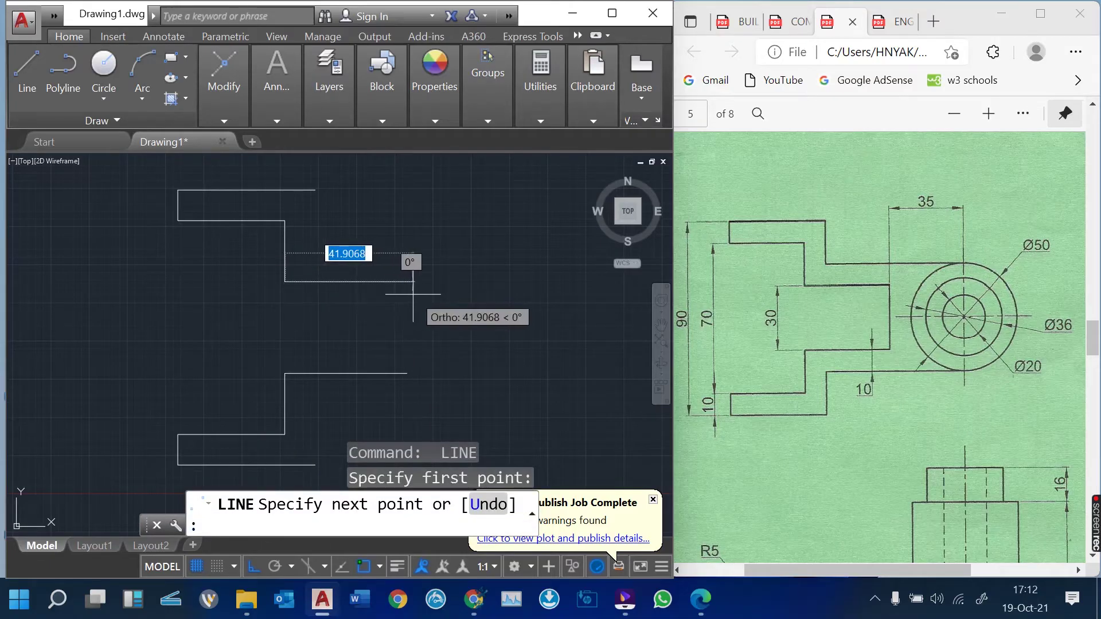
type("40")
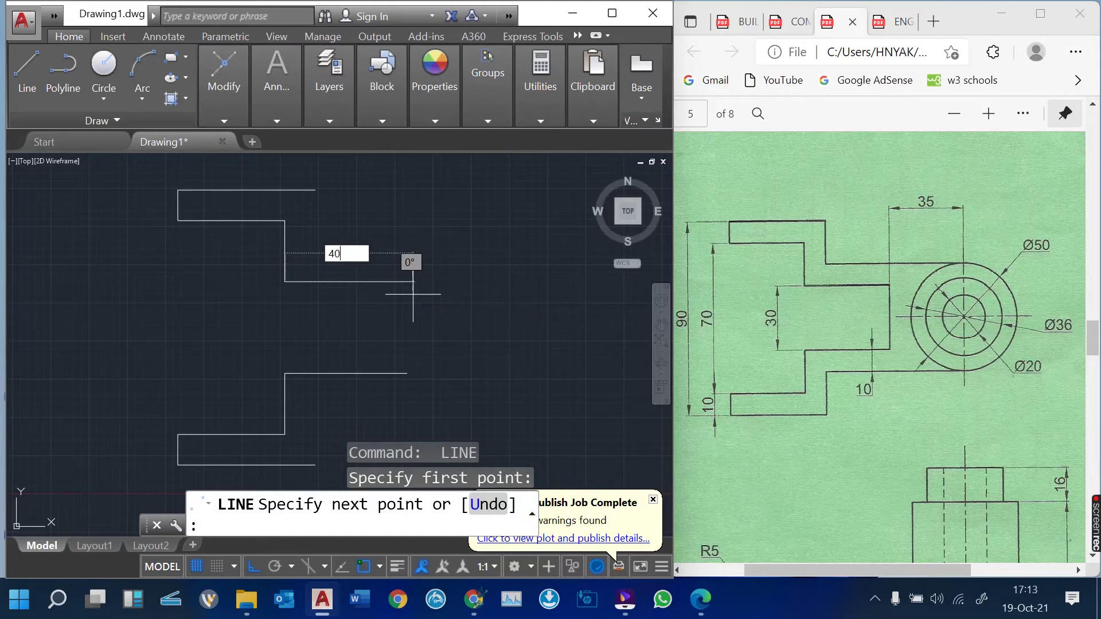
key("Return")
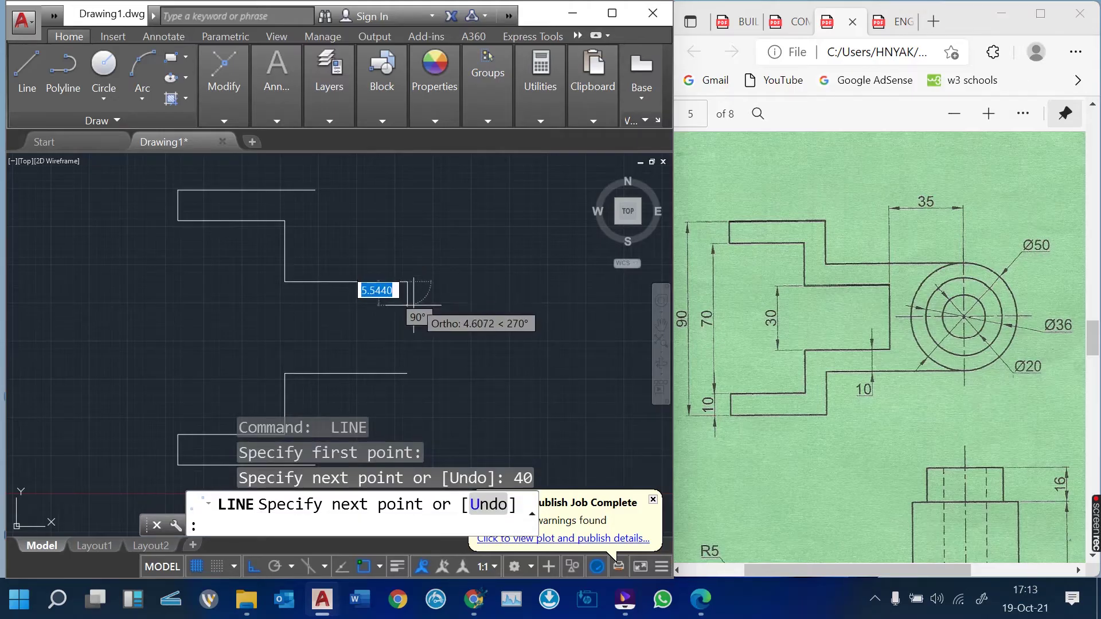
left_click(407, 374)
key("Escape")
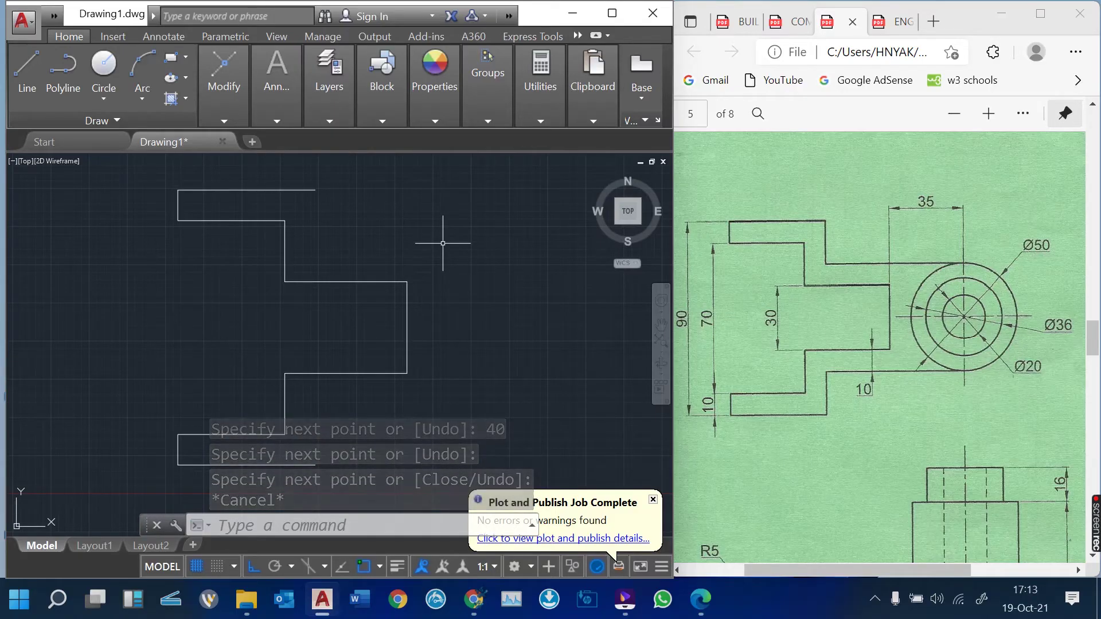
- Offset the upper arm's inner vertical edge 10 to the right
type("O")
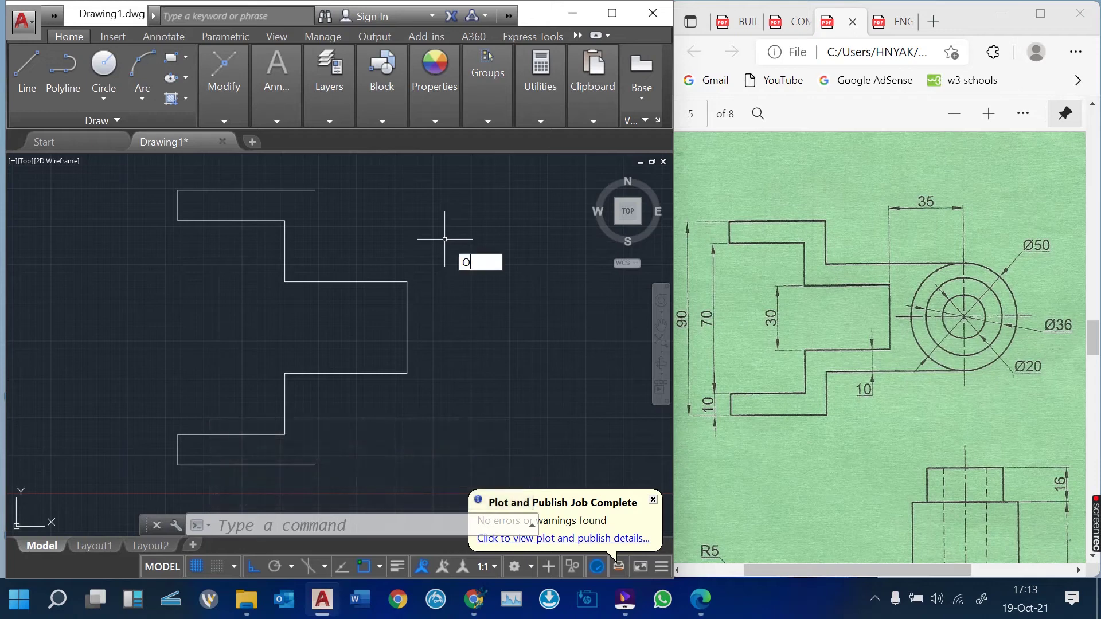
key("Return")
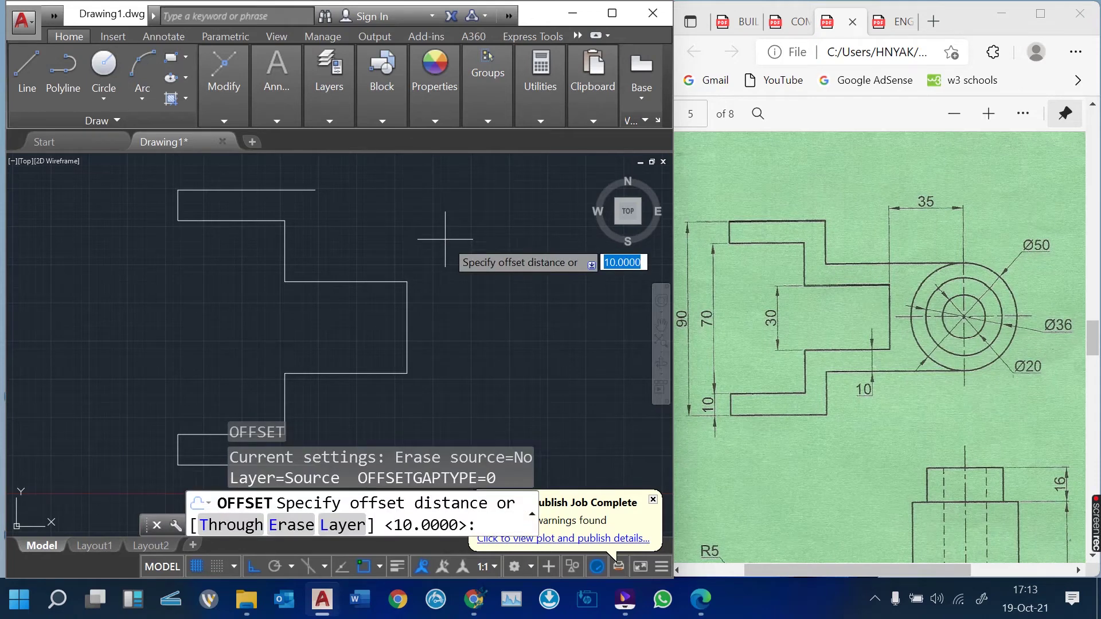
key("Return")
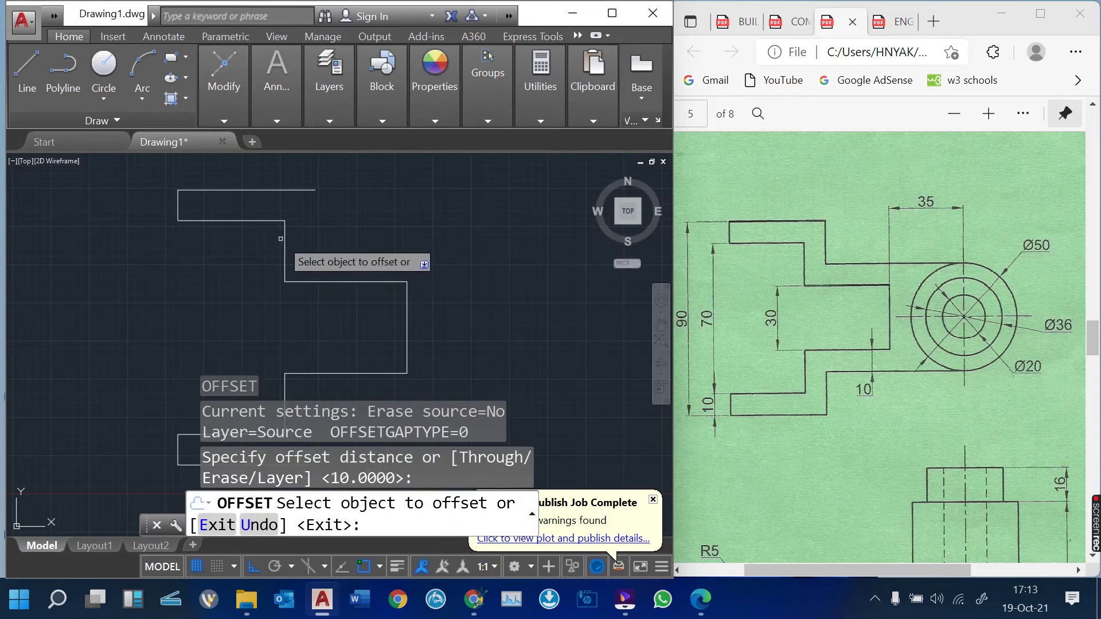
left_click(281, 238)
left_click(394, 240)
- Offset the lower arm's inner vertical edge 10 to the right
scroll(372, 241, "down", 5)
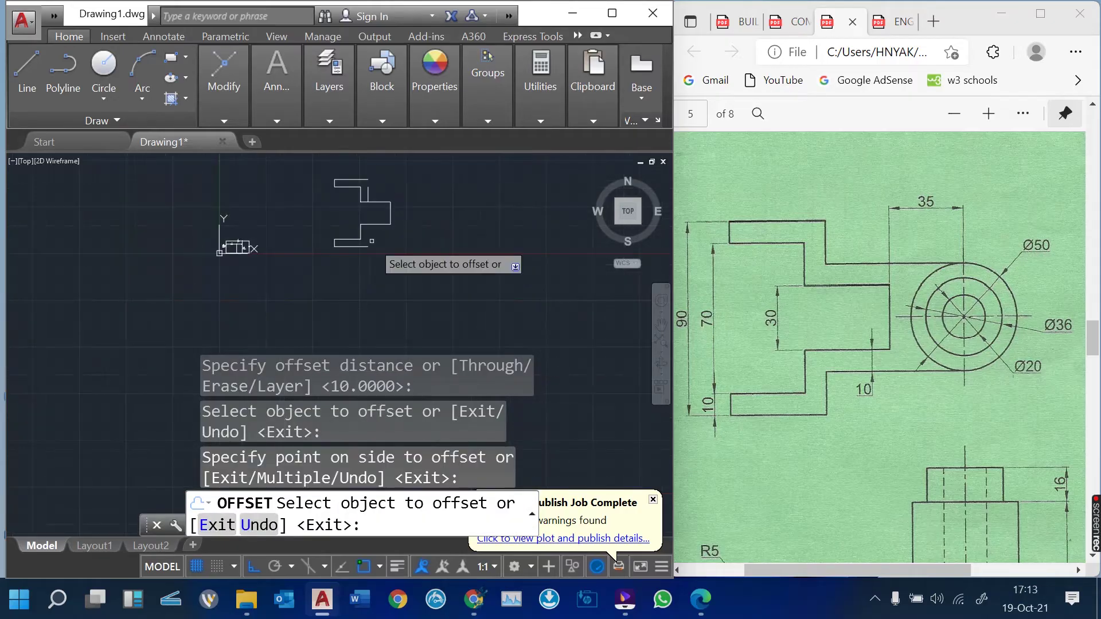
scroll(367, 215, "up", 4)
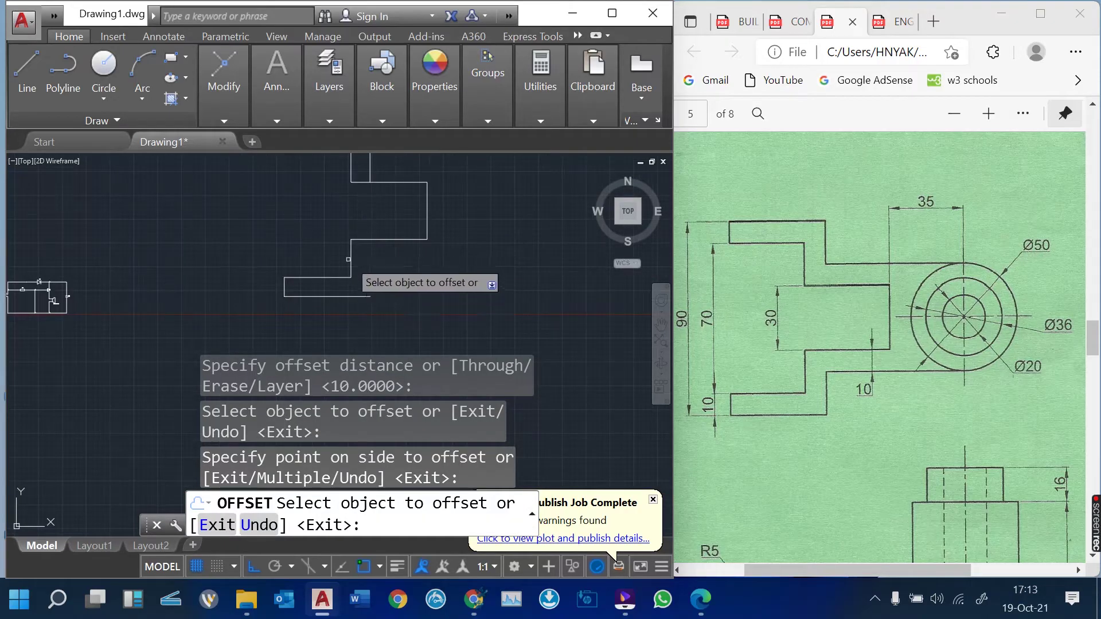
left_click(348, 259)
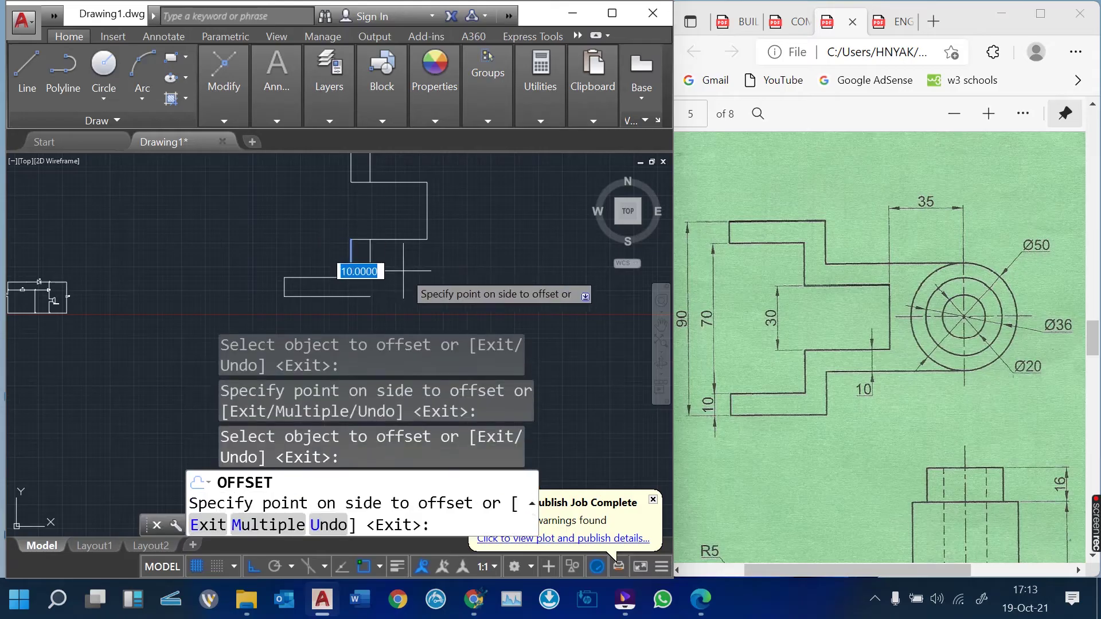
left_click(402, 269)
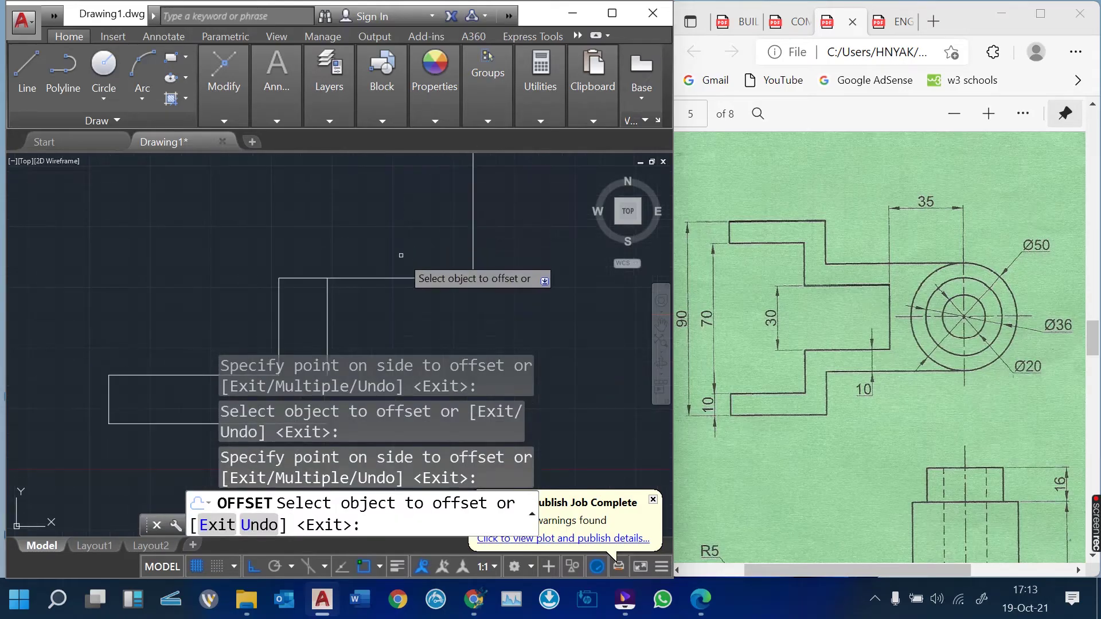
- Offset the slot's lower edge 10 downward and its upper edge 10 upward
middle_click_drag(400, 236, 402, 261)
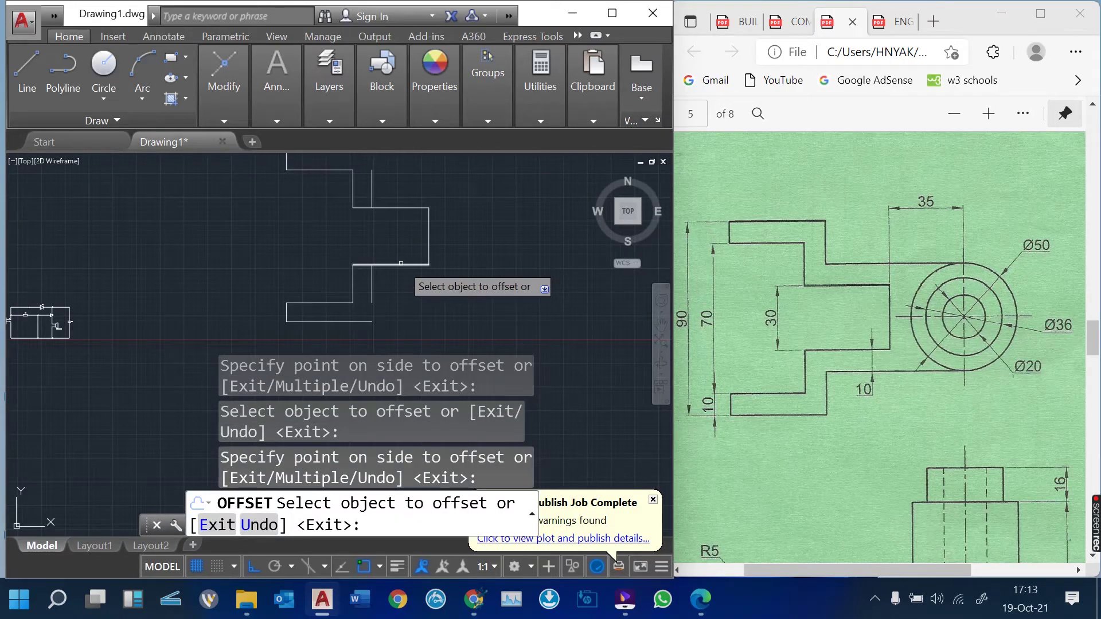
left_click(401, 263)
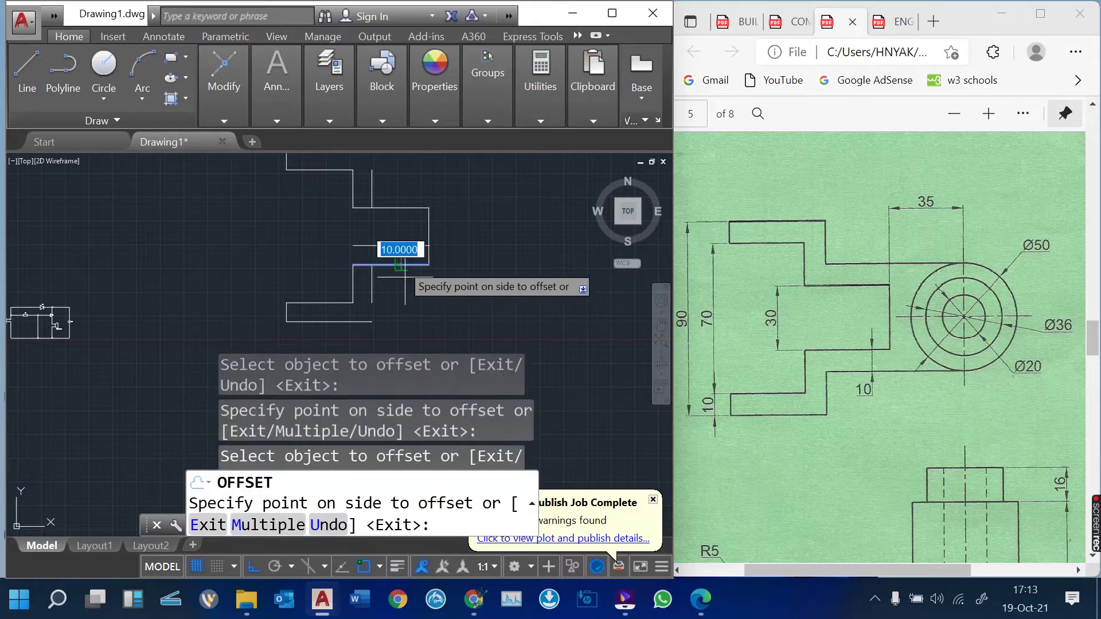
left_click(413, 304)
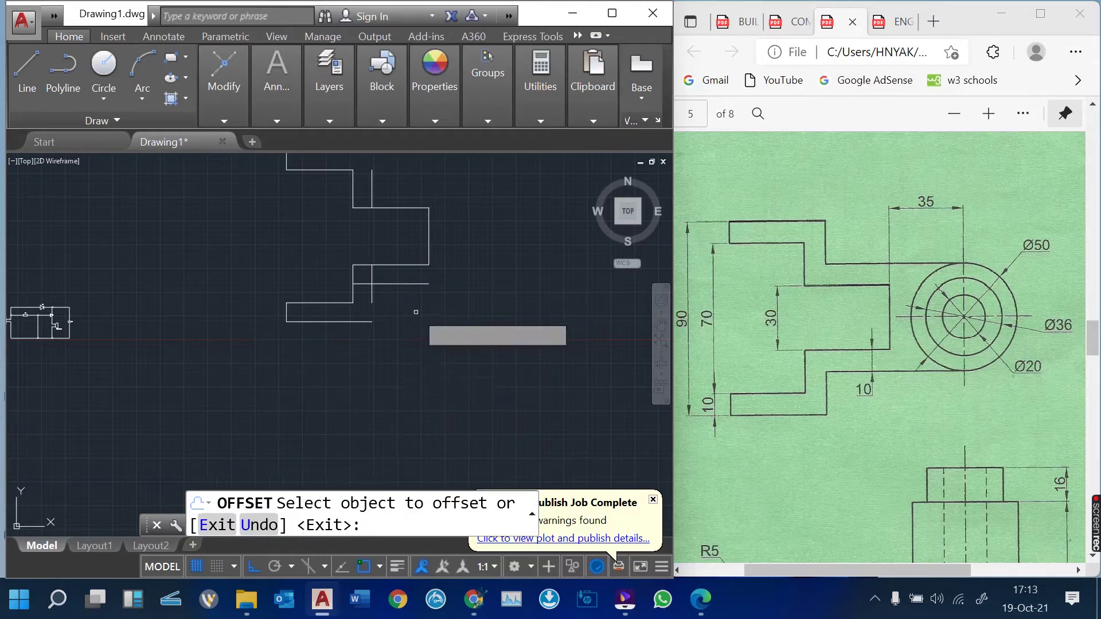
left_click(402, 208)
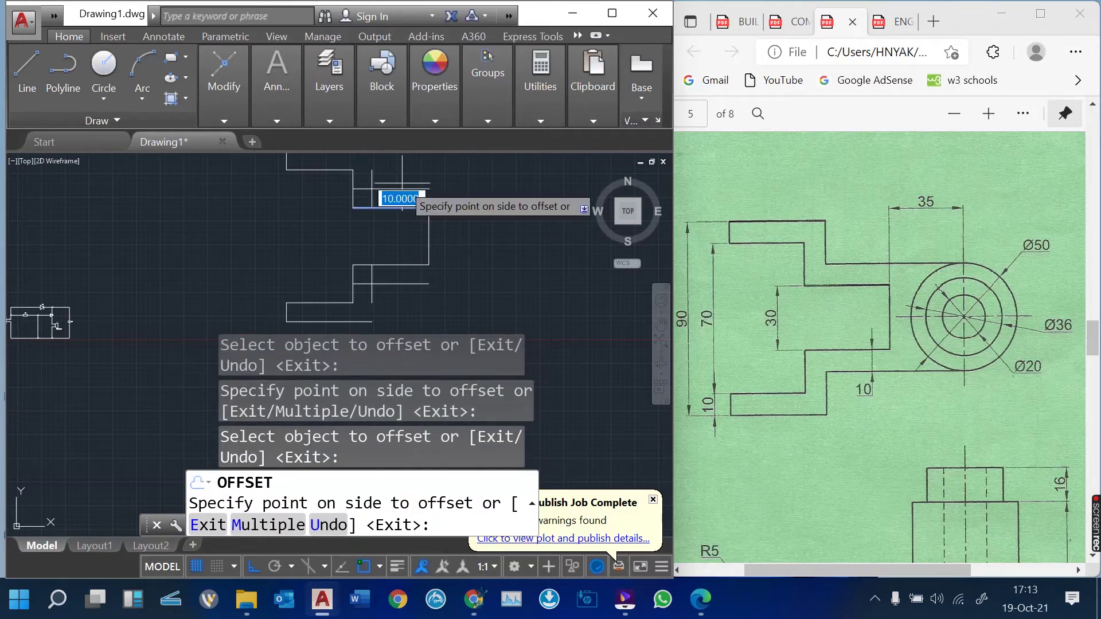
left_click(402, 181)
key("Return")
- Stretch the lower offset vertical line down to the right end of the lower arm's outer edge
scroll(359, 333, "up", 4)
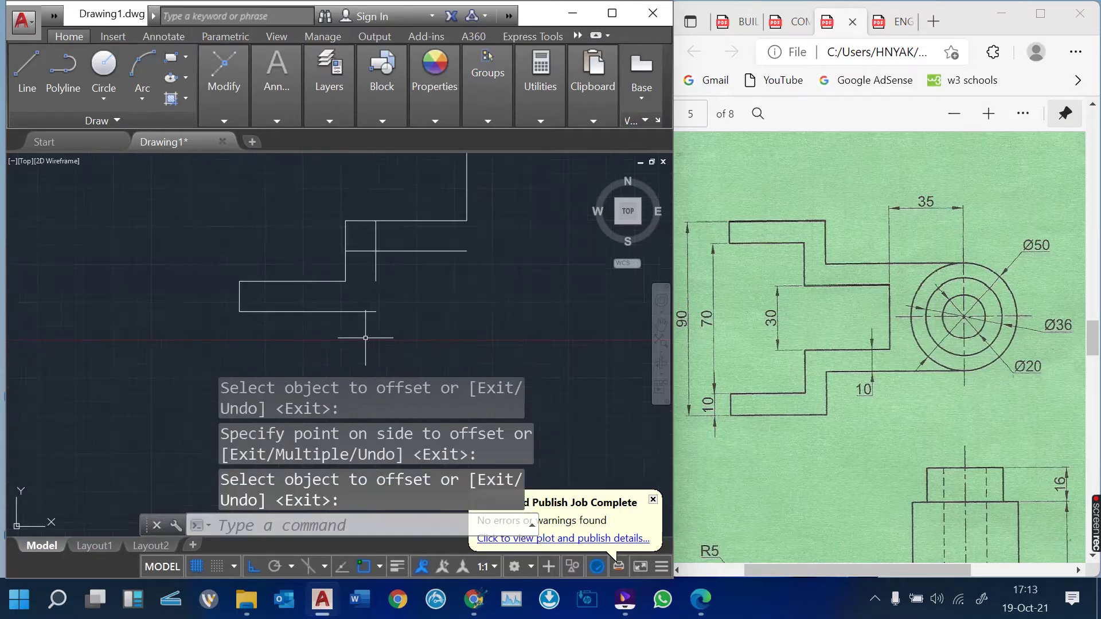
left_click(381, 226)
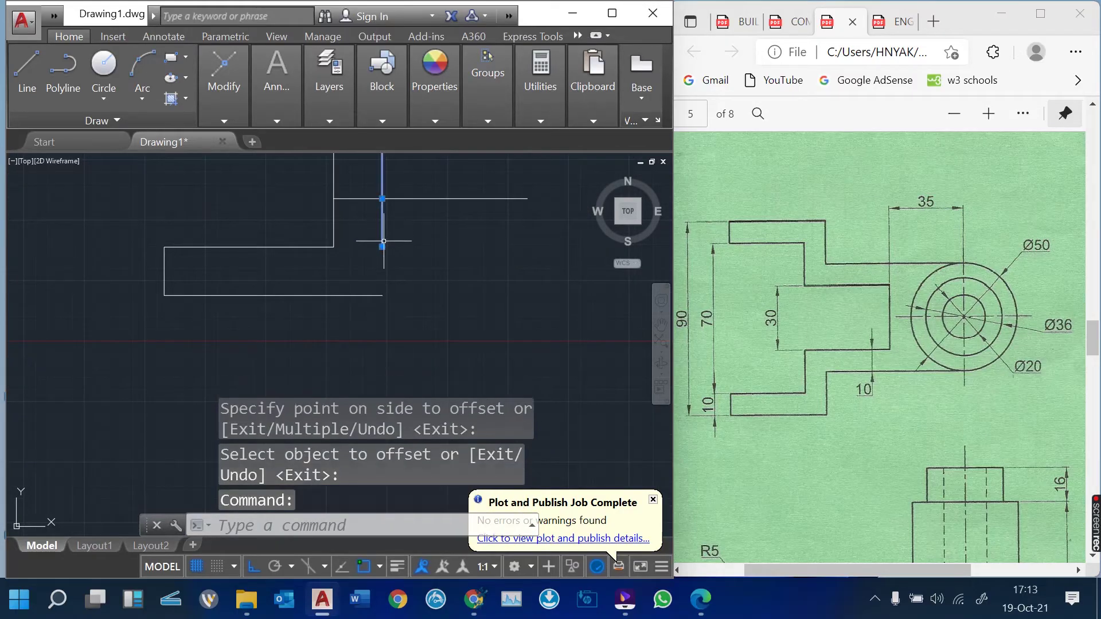
left_click(382, 247)
left_click(382, 296)
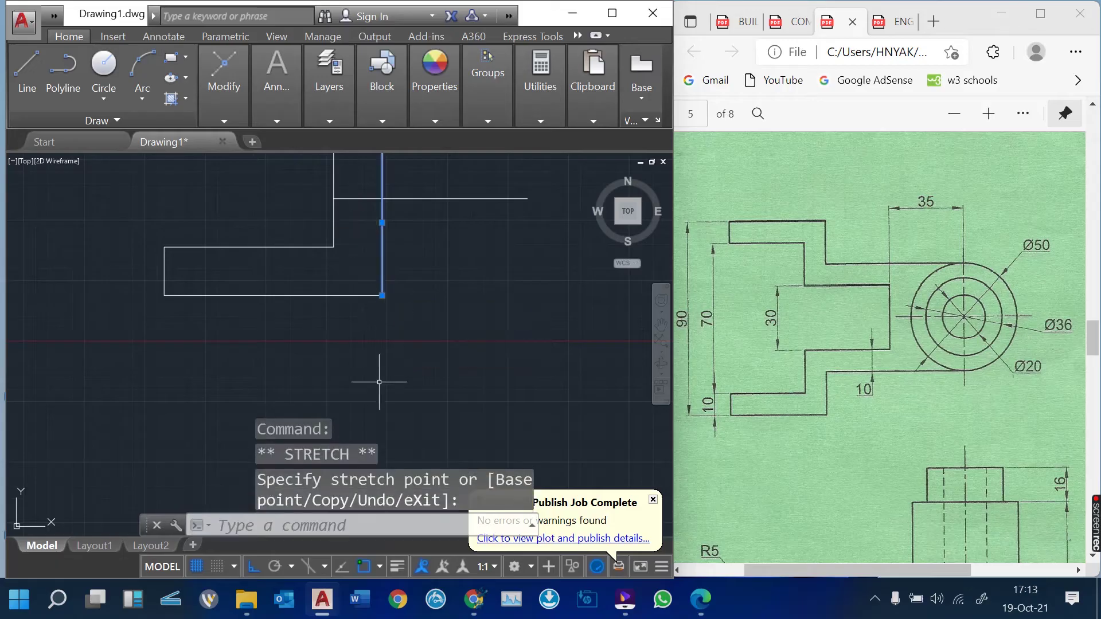
scroll(379, 381, "down", 1)
scroll(423, 362, "down", 3)
scroll(423, 341, "up", 3)
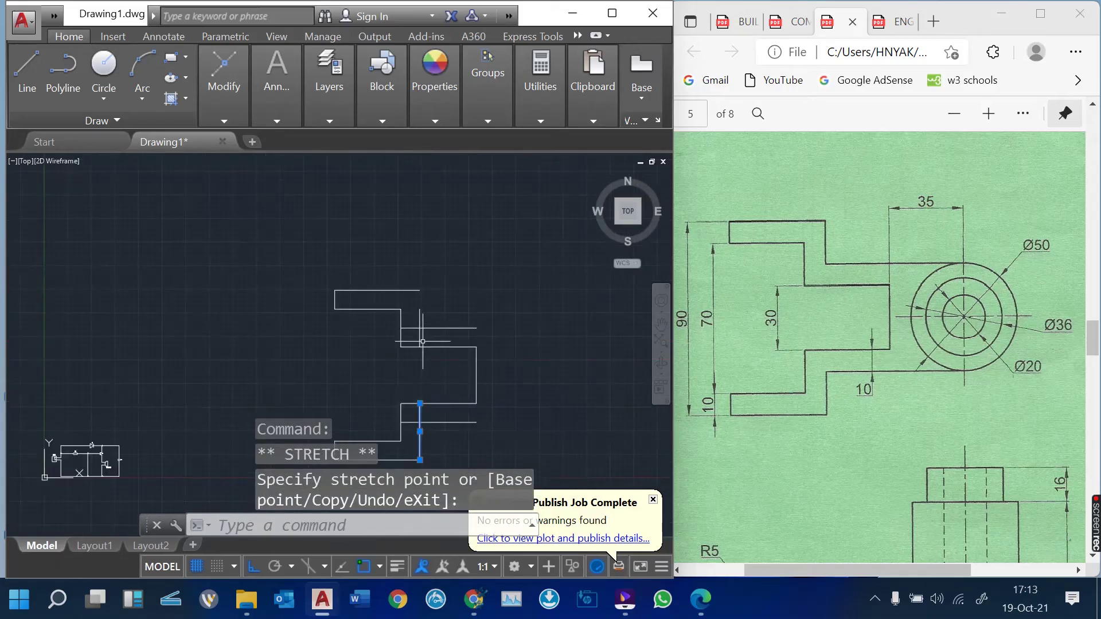
key("Escape")
- Stretch the upper offset vertical line up to the right end of the upper arm's outer edge
scroll(421, 312, "up", 4)
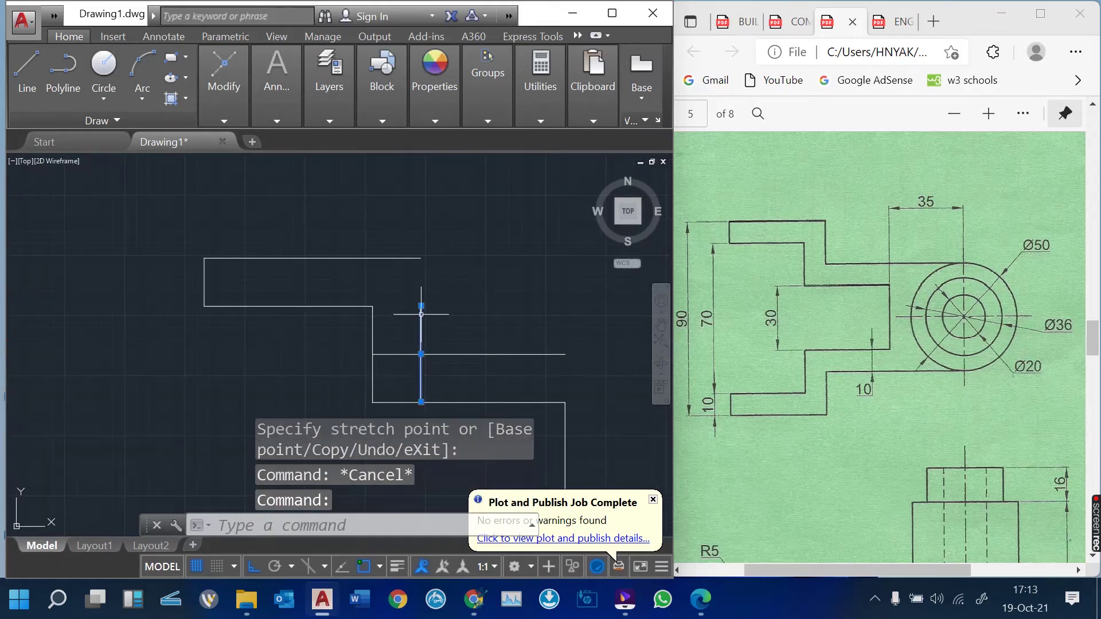
left_click(421, 306)
left_click(421, 260)
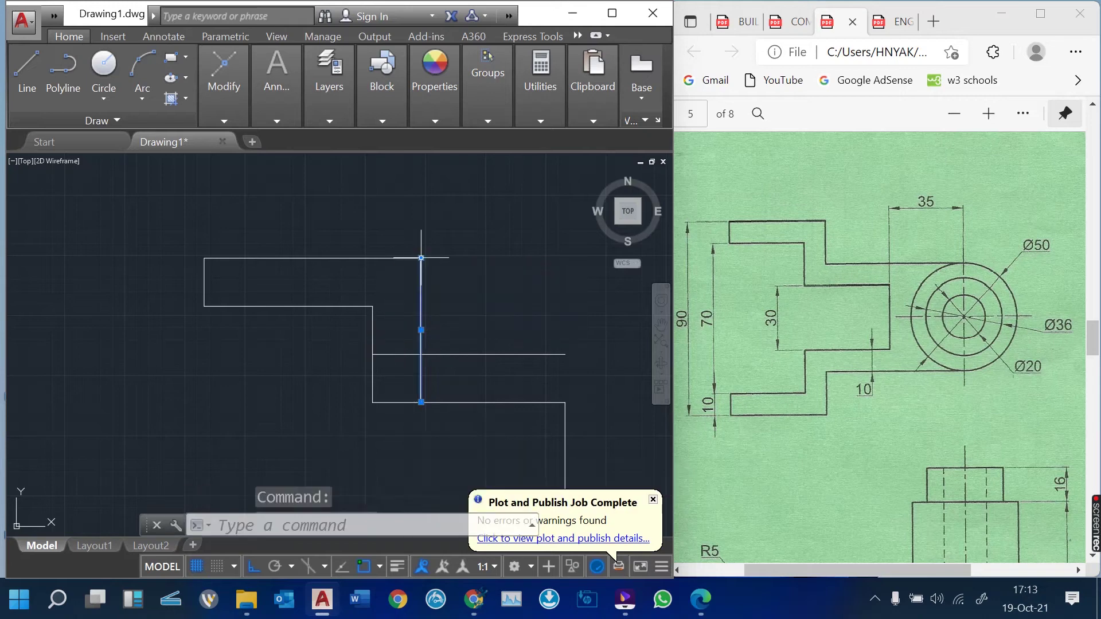
key("Escape")
- Trim the overlapping stubs where the offset lines cross at the lower and upper arms, leaving clean outer corners
scroll(383, 244, "down", 3)
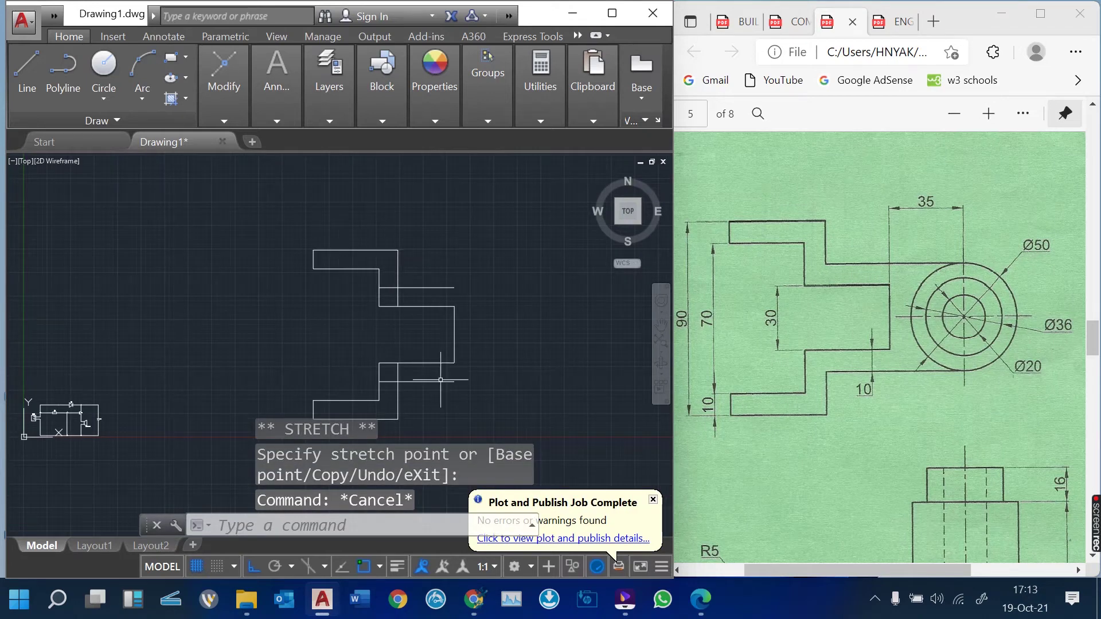
middle_click_drag(440, 377, 450, 326)
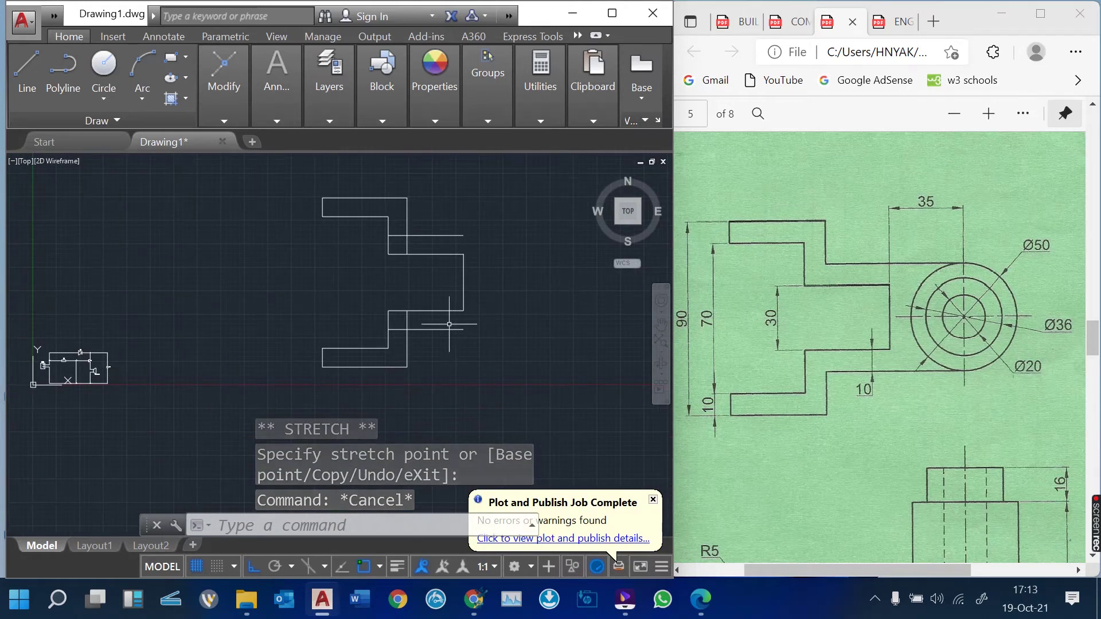
type("tr")
key("Return")
key("Return")
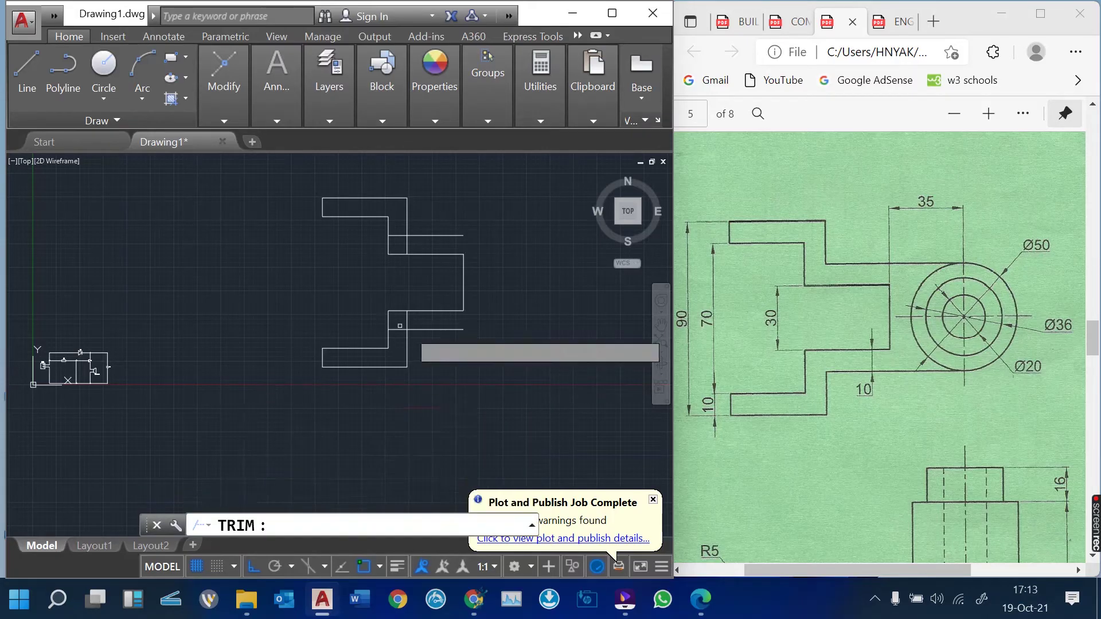
left_click(407, 317)
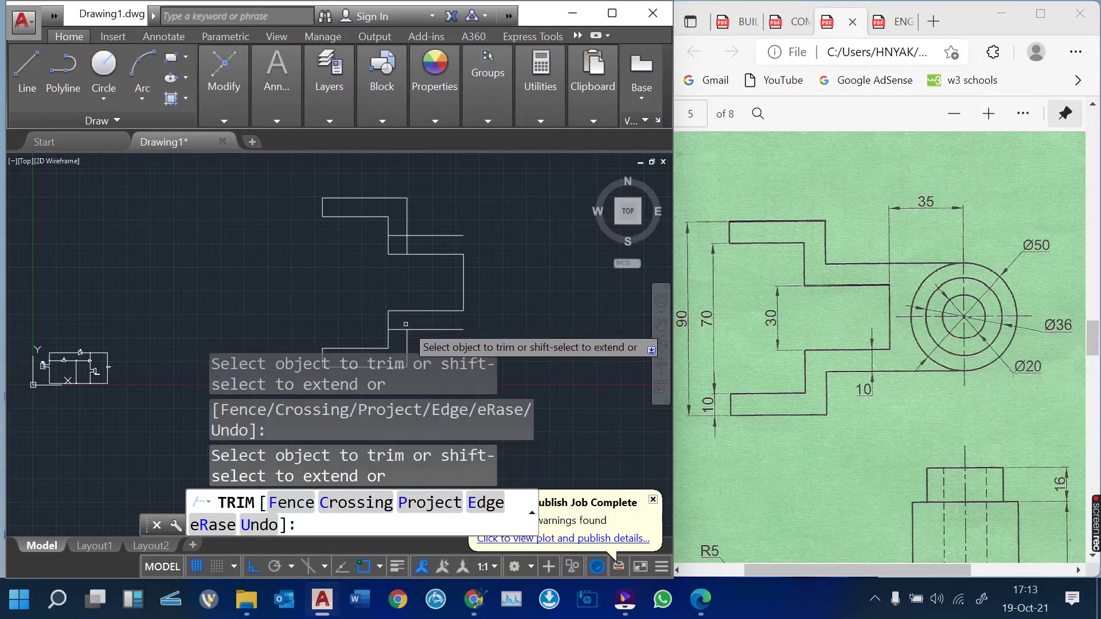
left_click(398, 330)
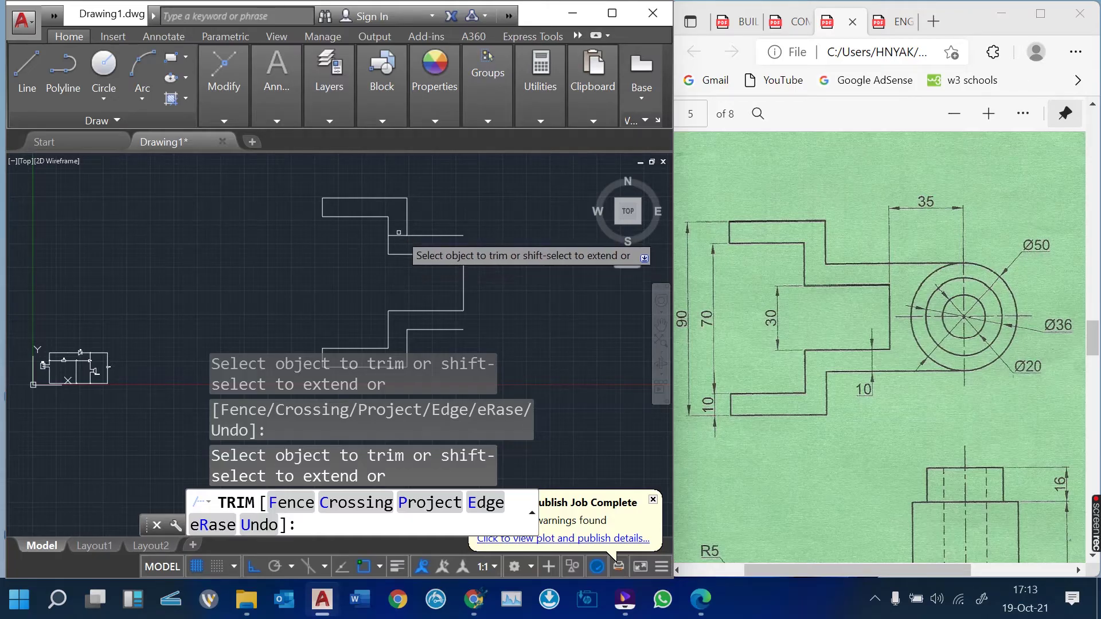
scroll(385, 296, "down", 3)
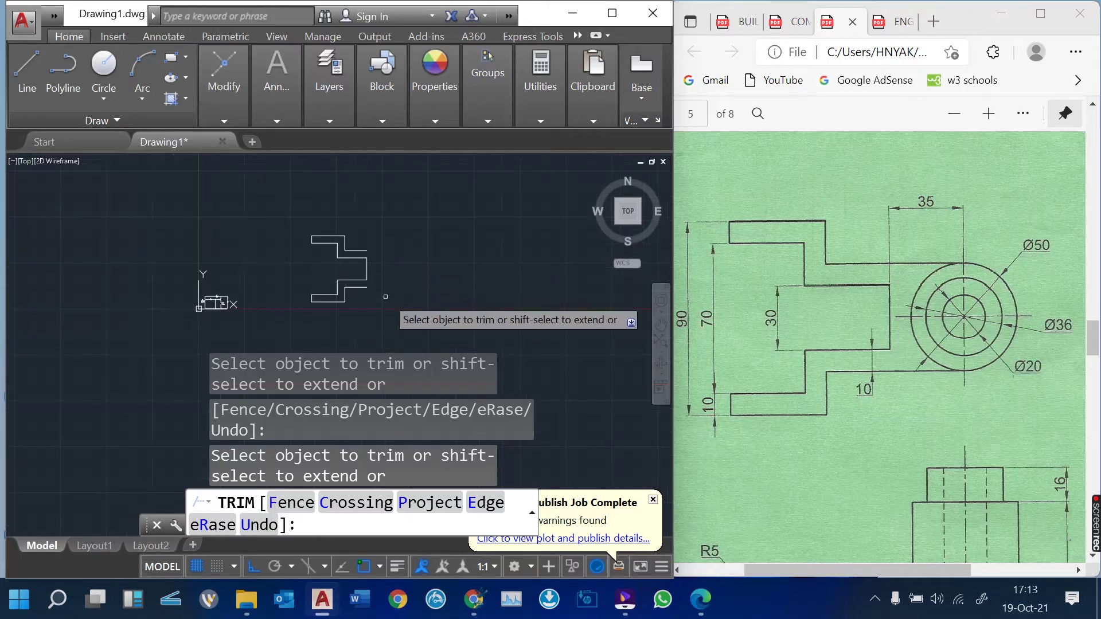
scroll(384, 247, "up", 4)
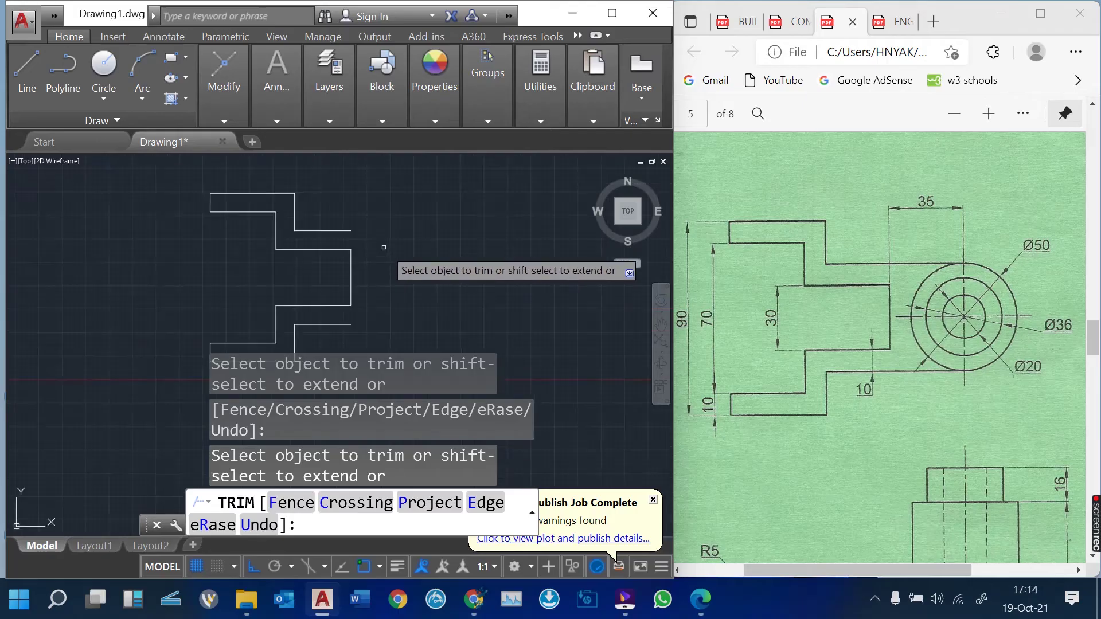
key("Escape")
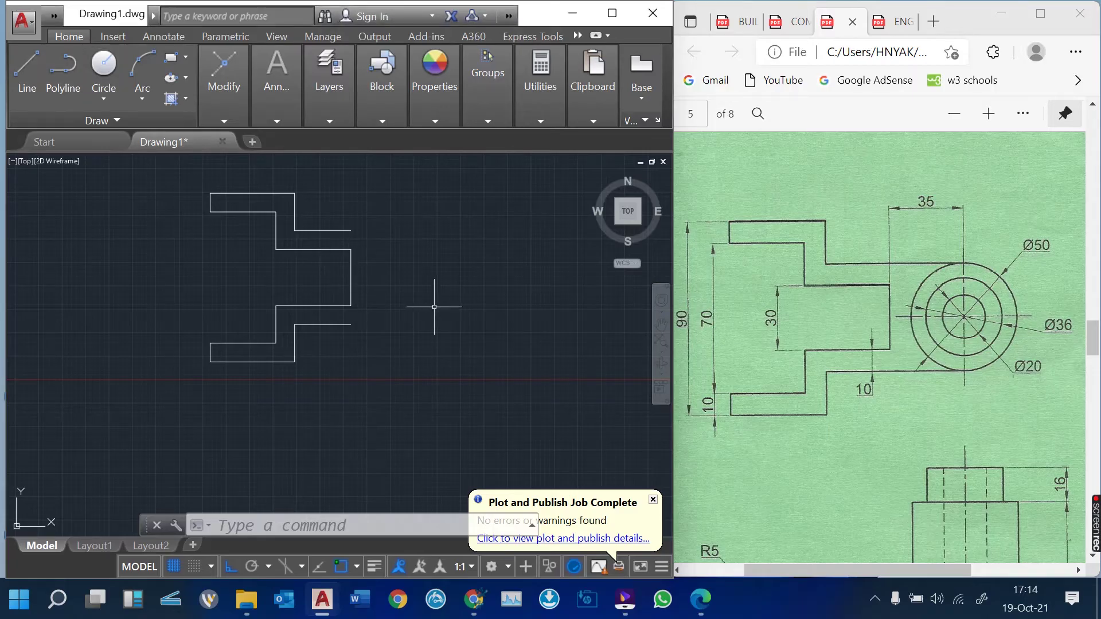
- Draw a 35-long horizontal line rightward from the midpoint of the slot's vertical end edge
type("l")
key("Return")
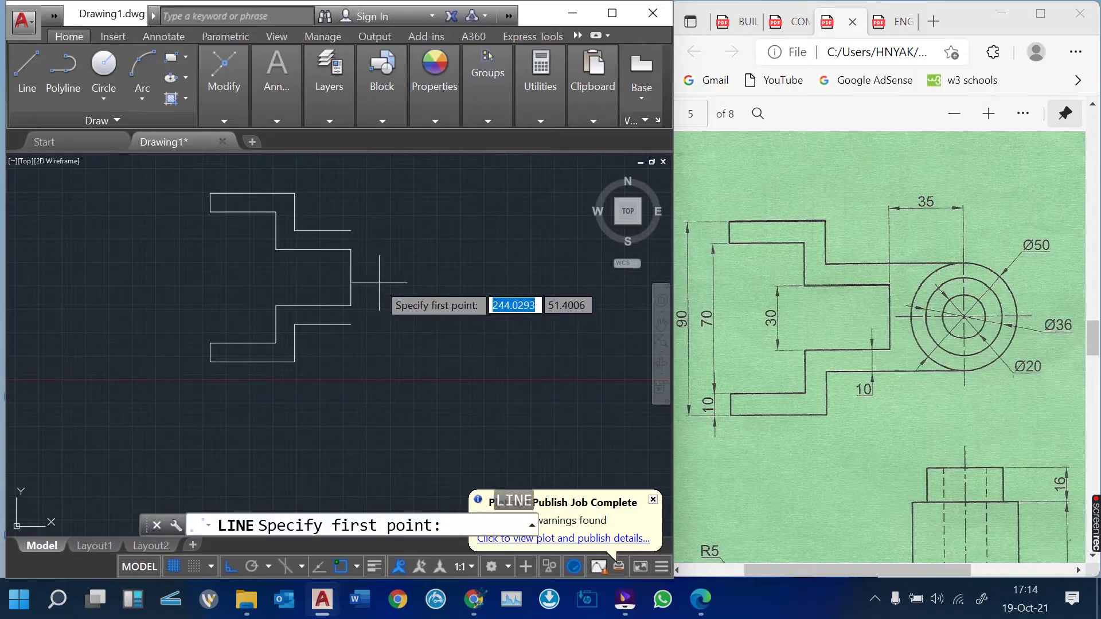
left_click(350, 277)
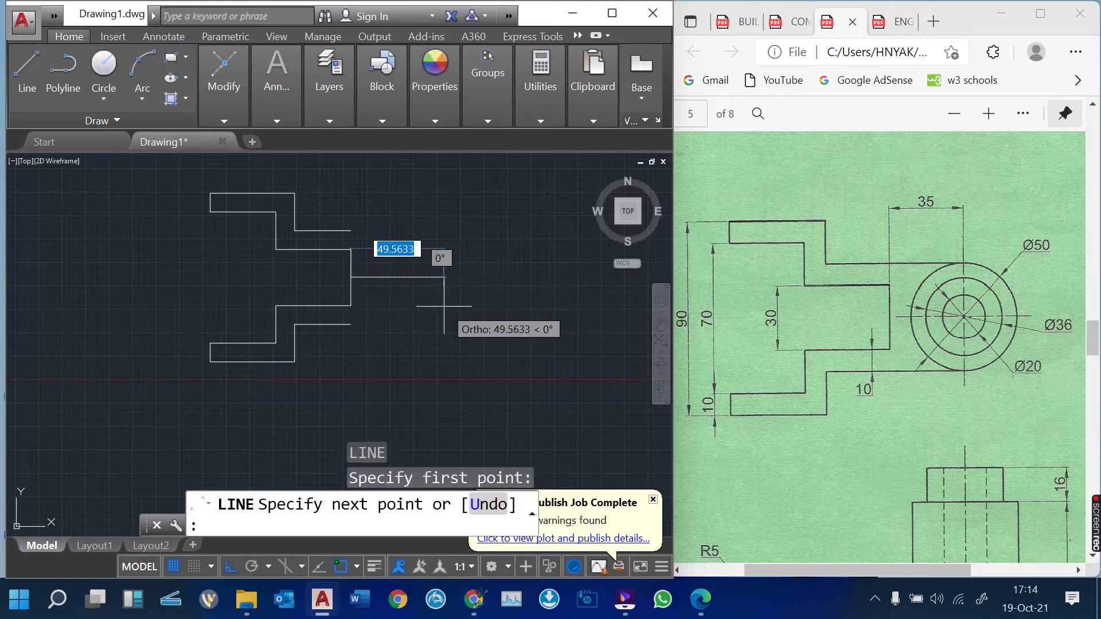
type("3")
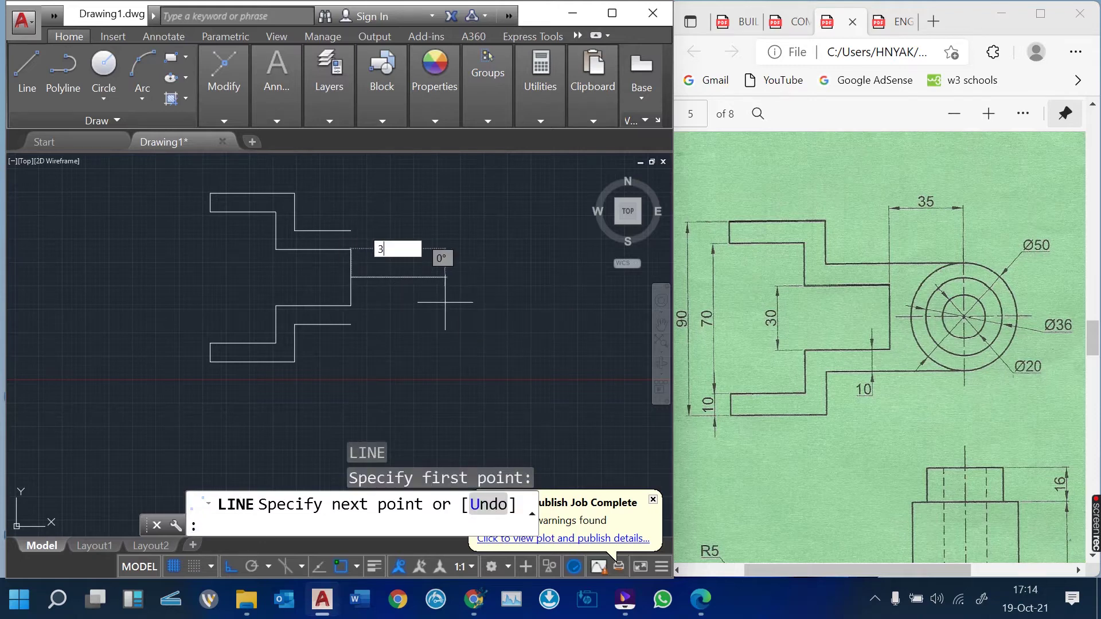
type("5")
key("Return")
key("Return")
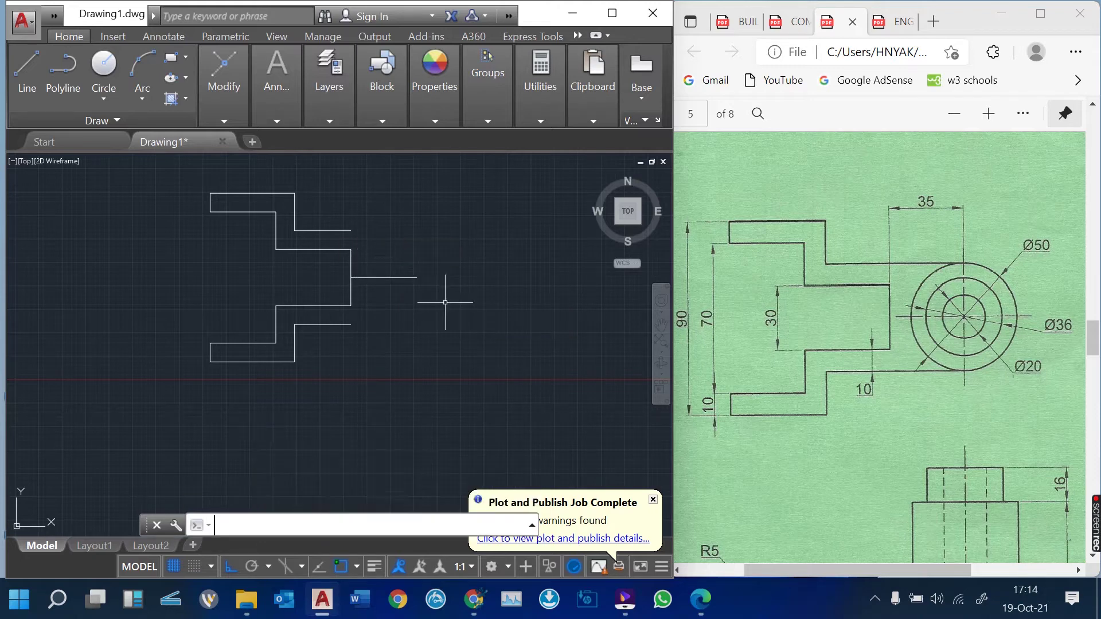
- Draw a circle of radius 25 centred on the right end of the 35-long line
scroll(418, 267, "up", 2)
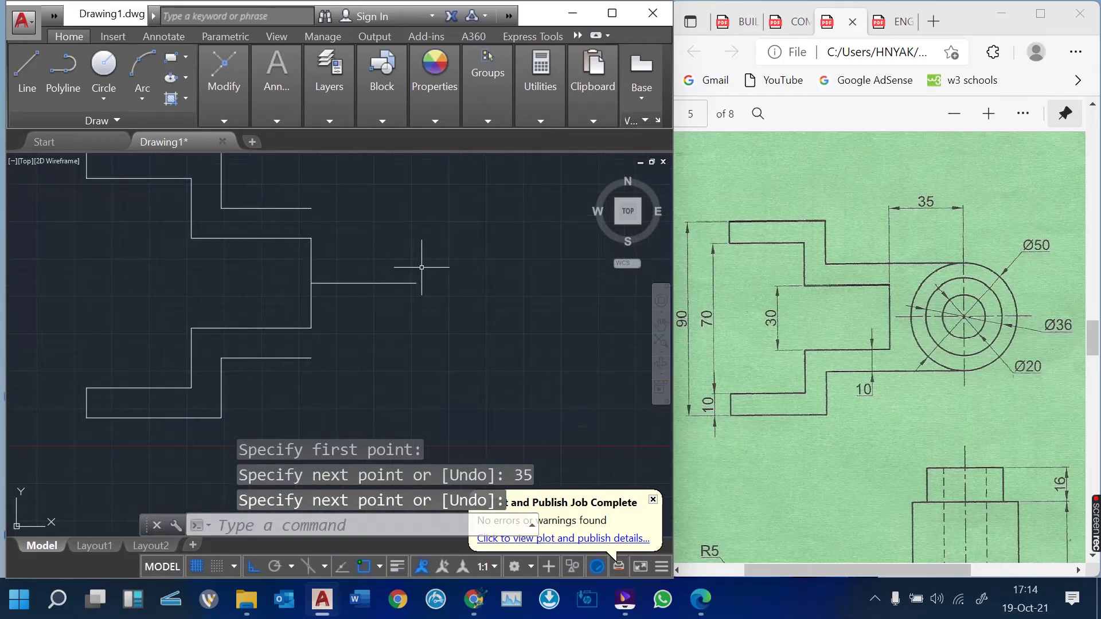
left_click(104, 69)
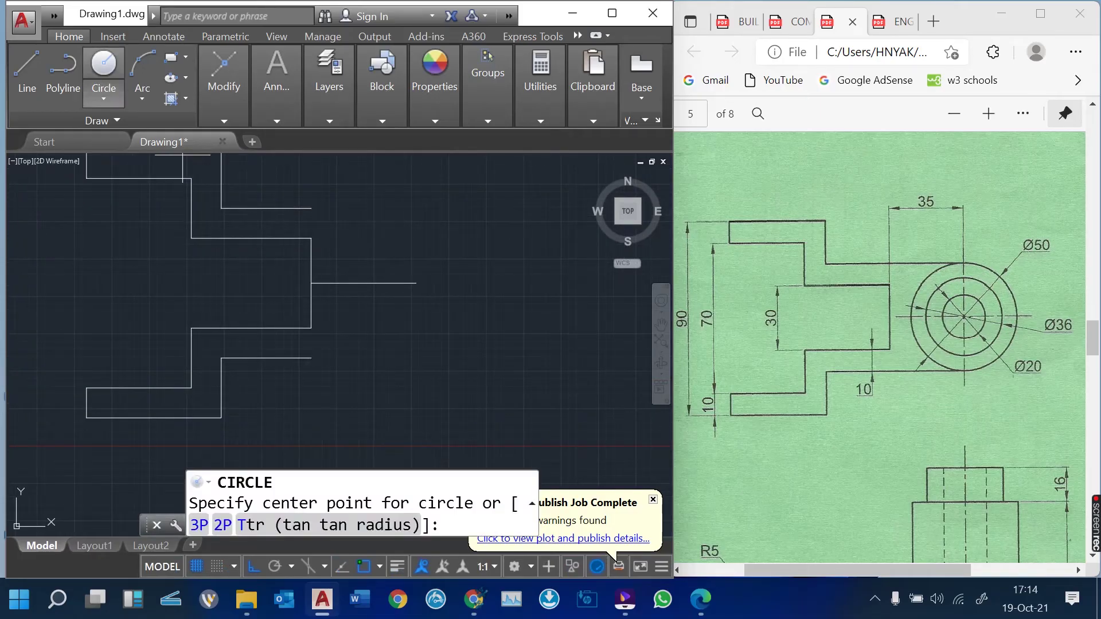
left_click(417, 283)
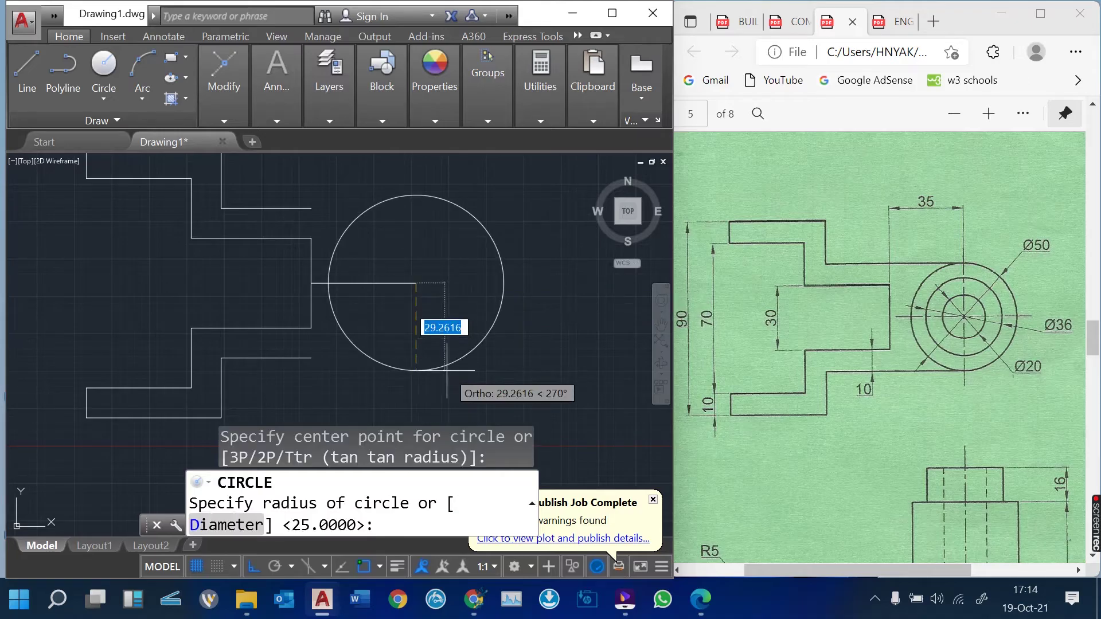
type("25")
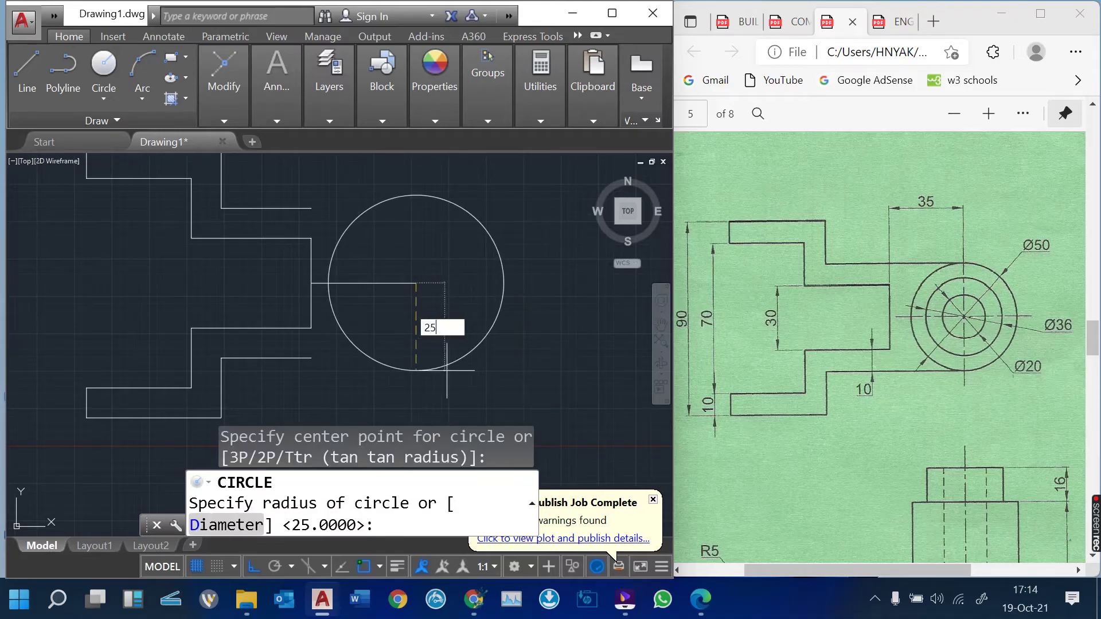
key("Return")
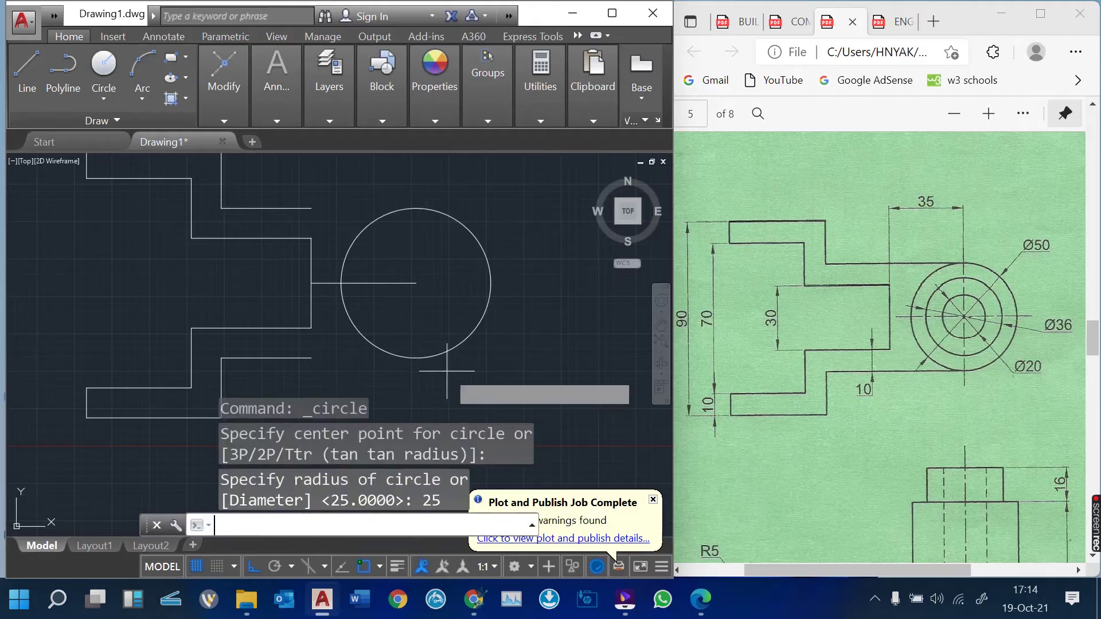
- Draw a concentric circle of radius 18 inside the 25-radius circle
key("Return")
left_click(417, 284)
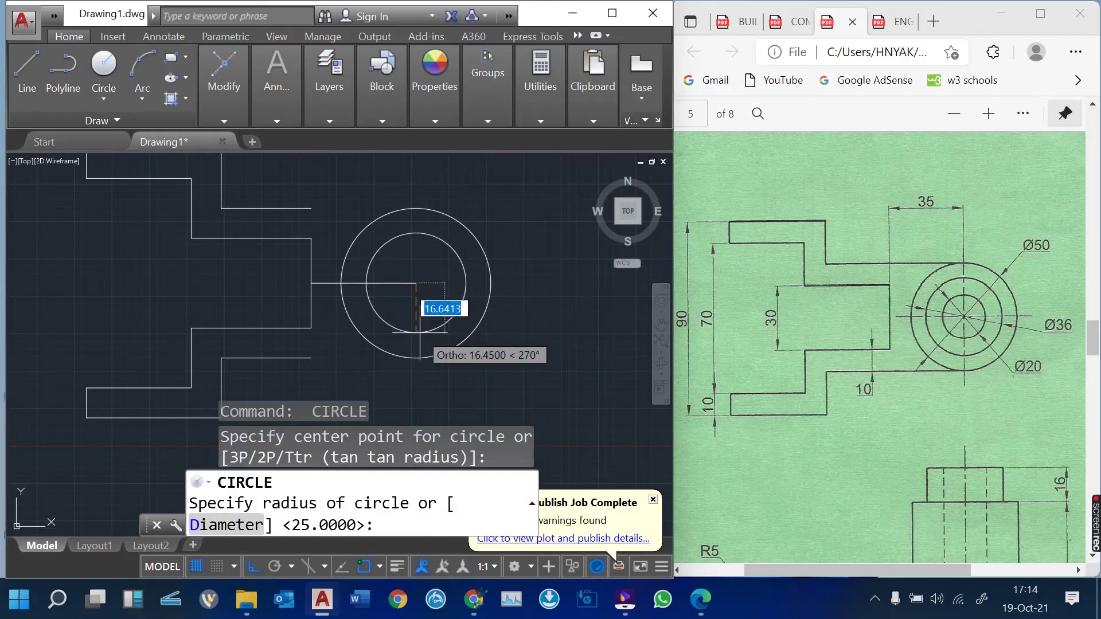
type("18")
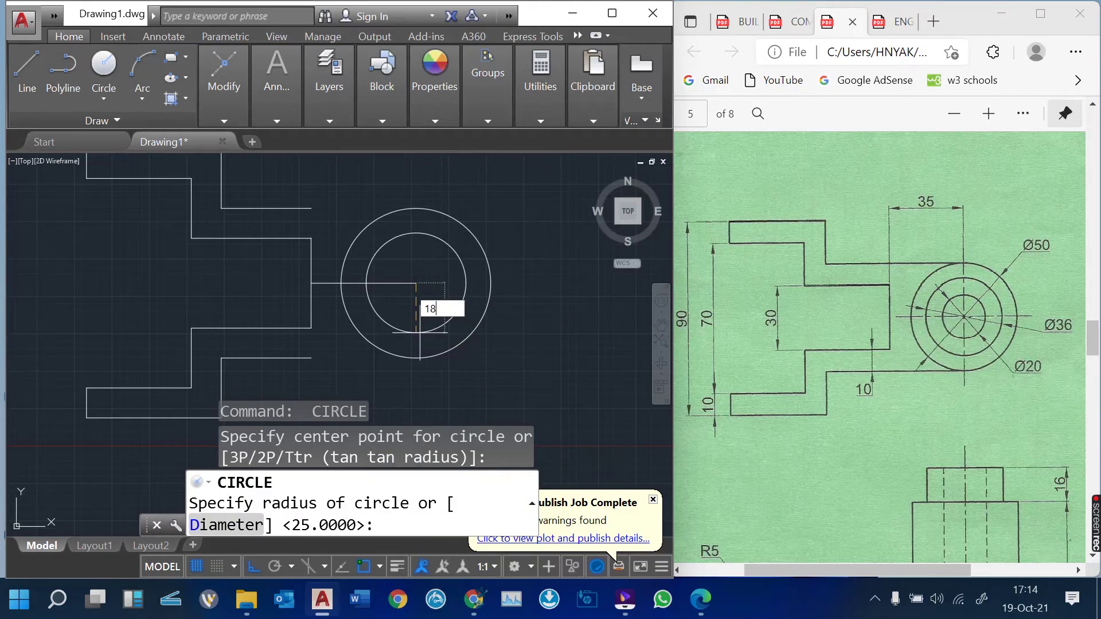
key("Return")
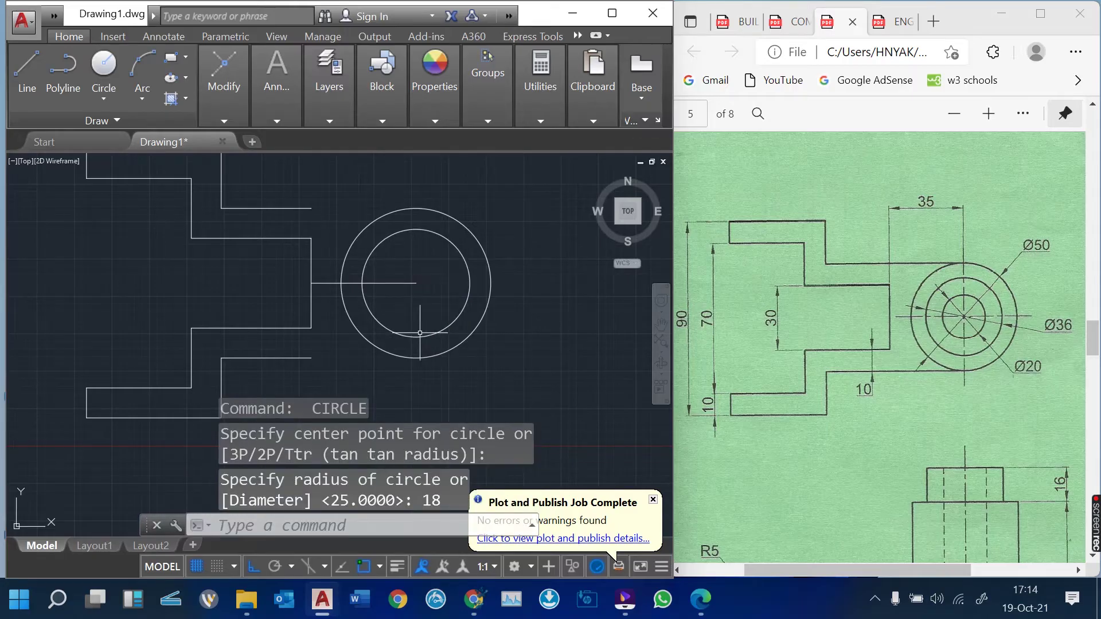
- Draw a circle of radius 10 concentric with the boss's two existing circles
key("Return")
left_click(417, 284)
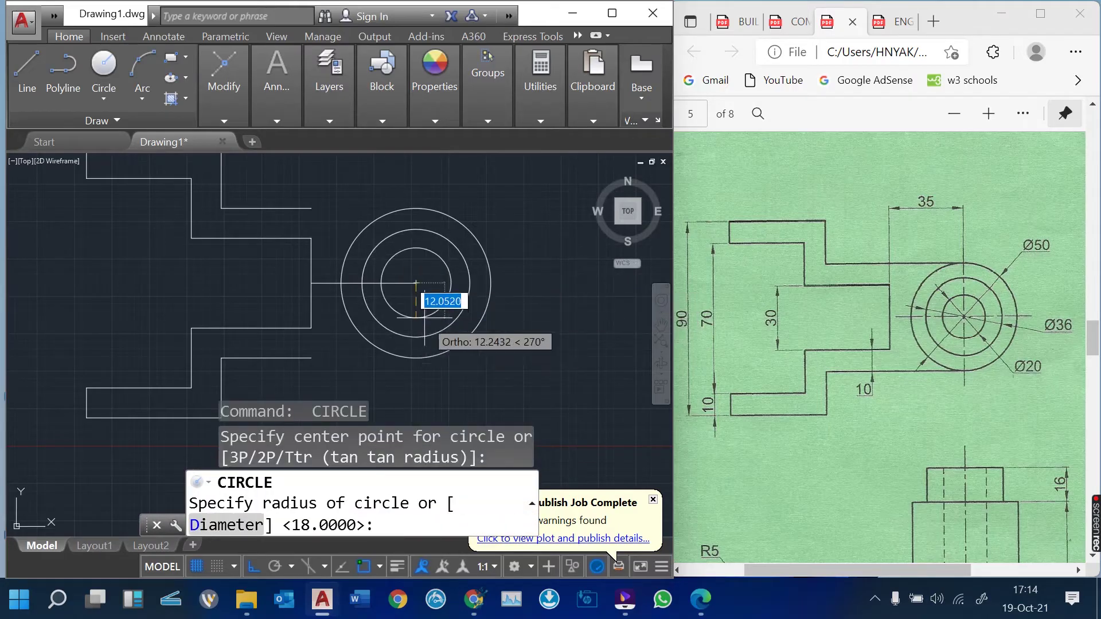
type("10")
key("Return")
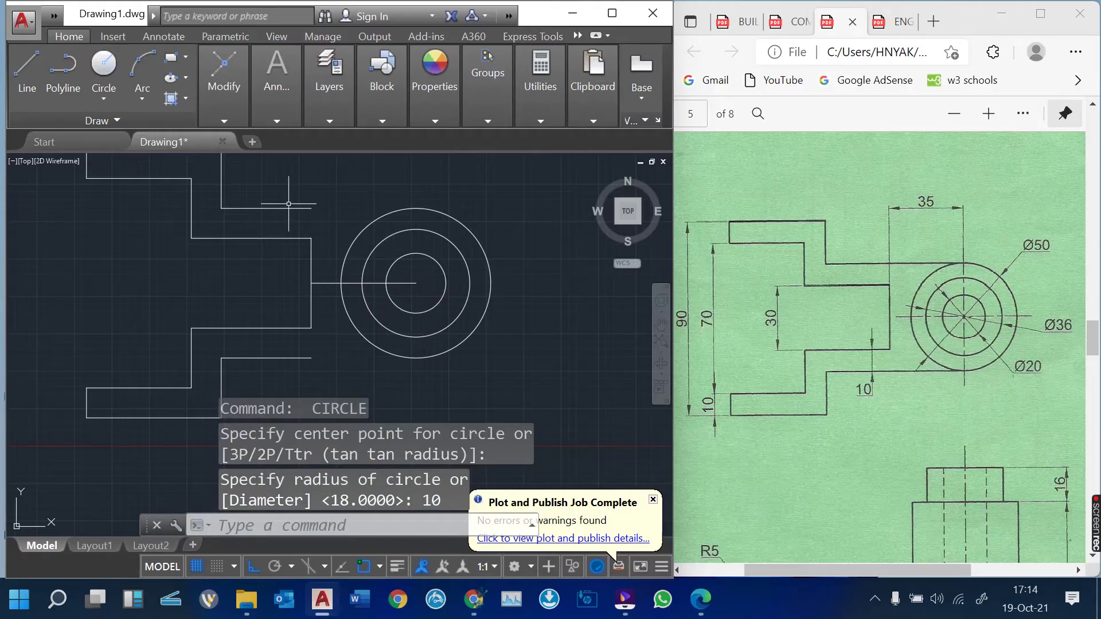
- Stretch the right ends of the upper and lower outer horizontal edges to the outer circle's top and bottom quadrant points
left_click(304, 209)
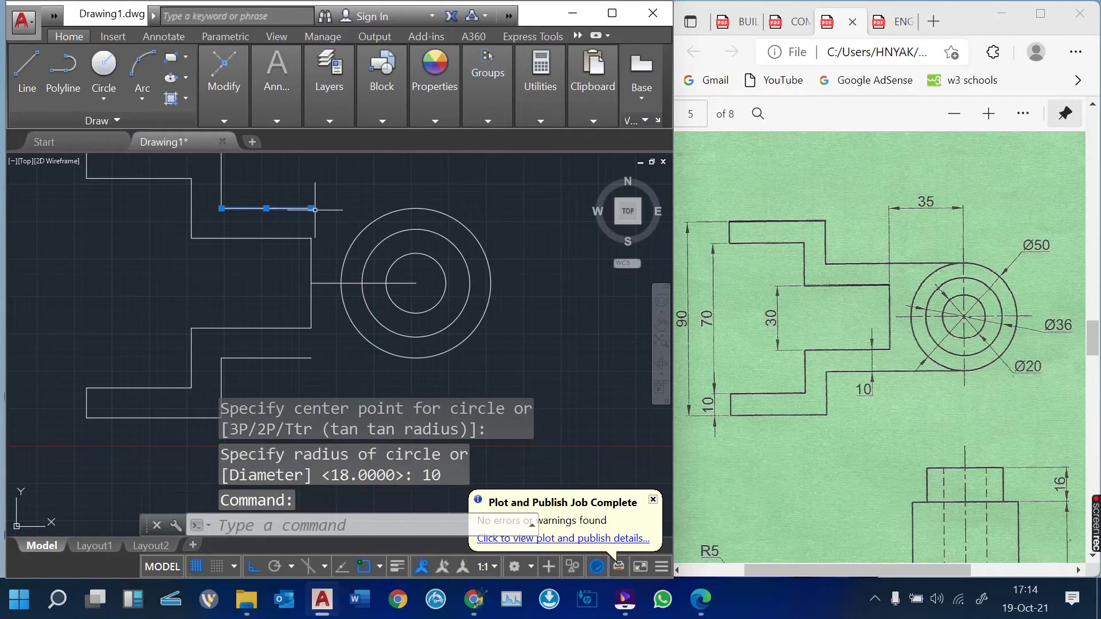
left_click(310, 208)
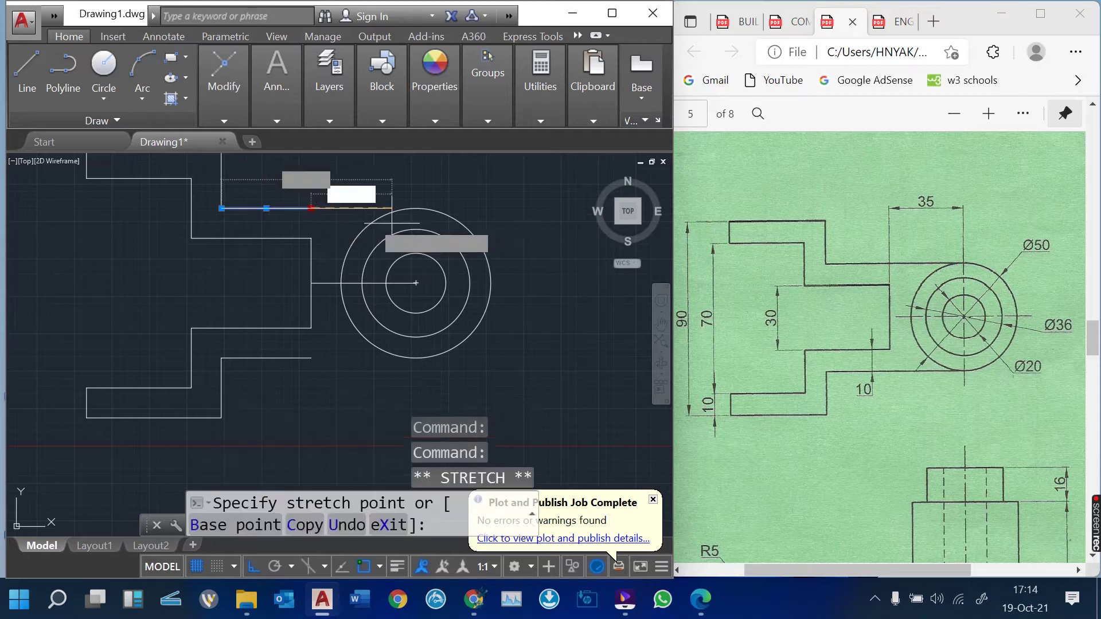
left_click(417, 208)
key("Escape")
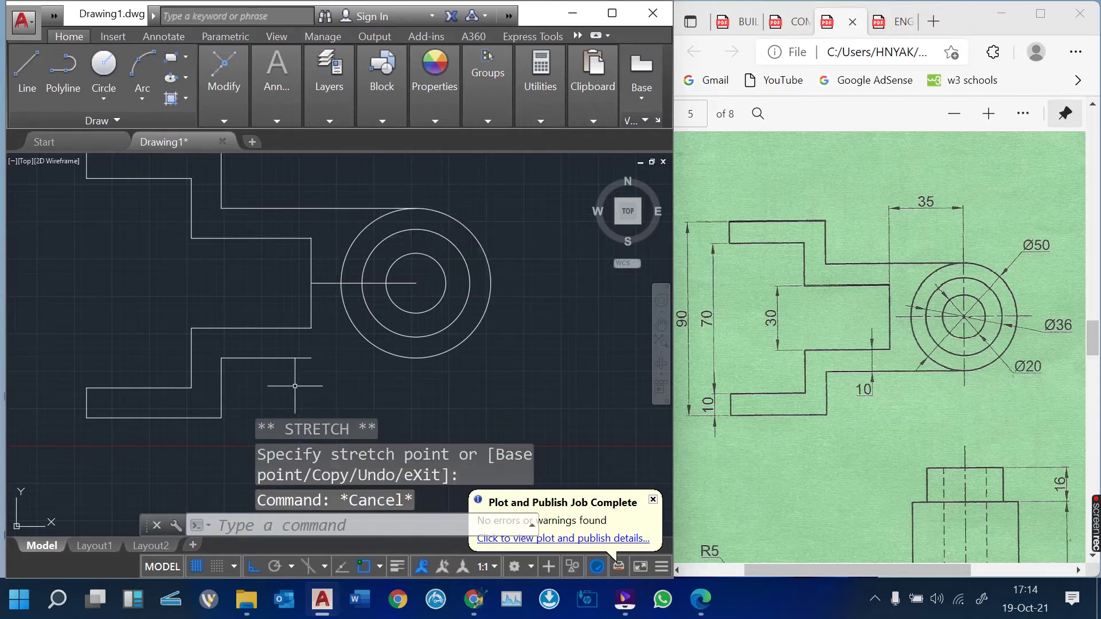
left_click(288, 358)
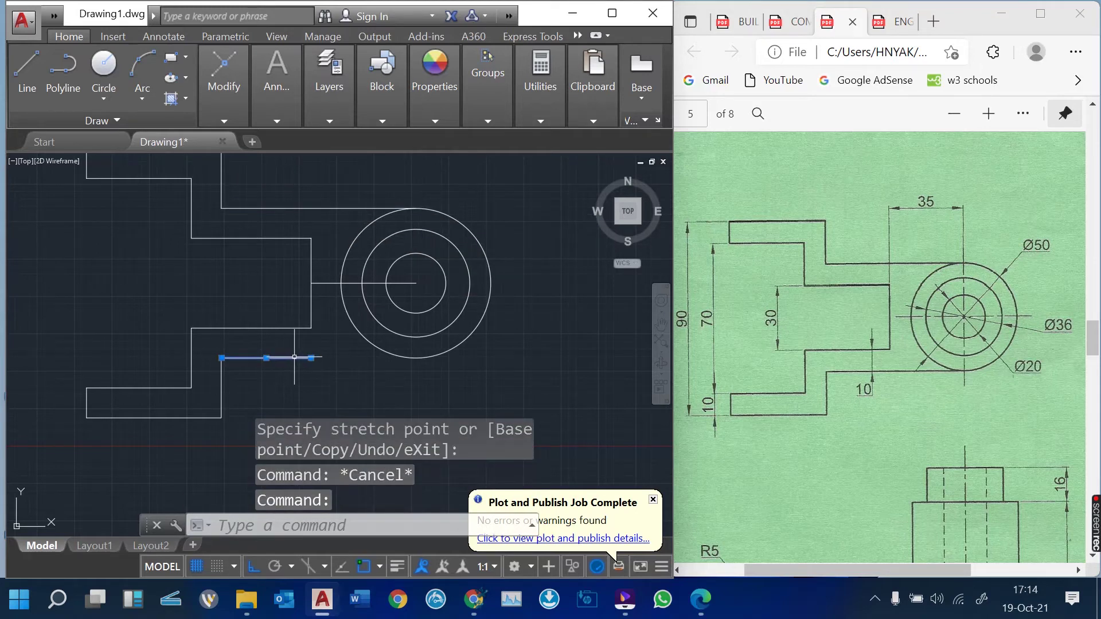
left_click(310, 358)
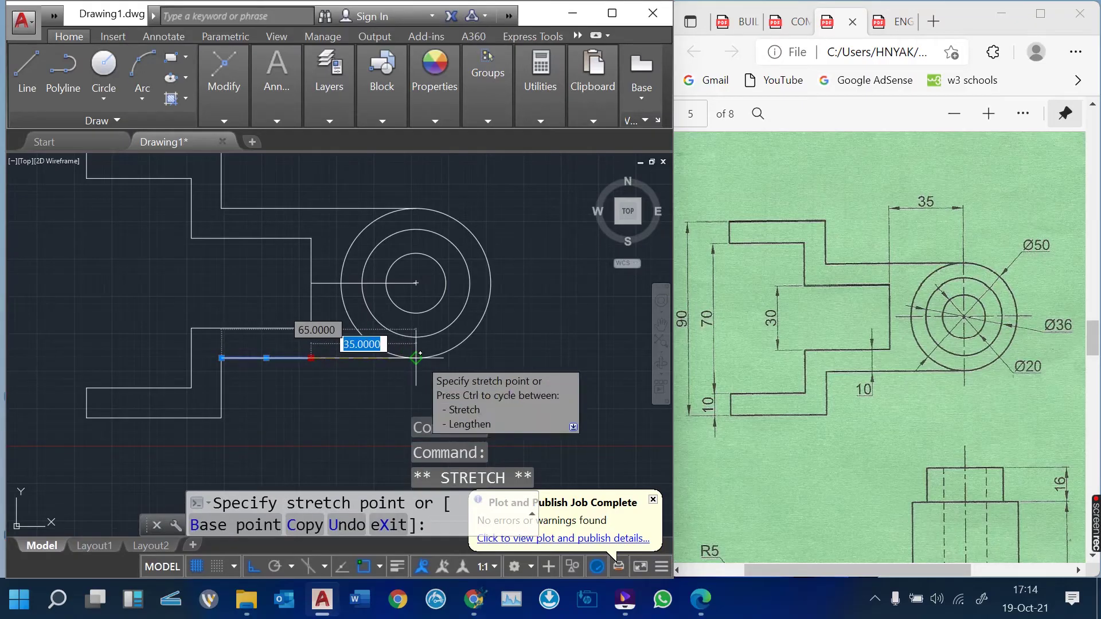
key("Escape")
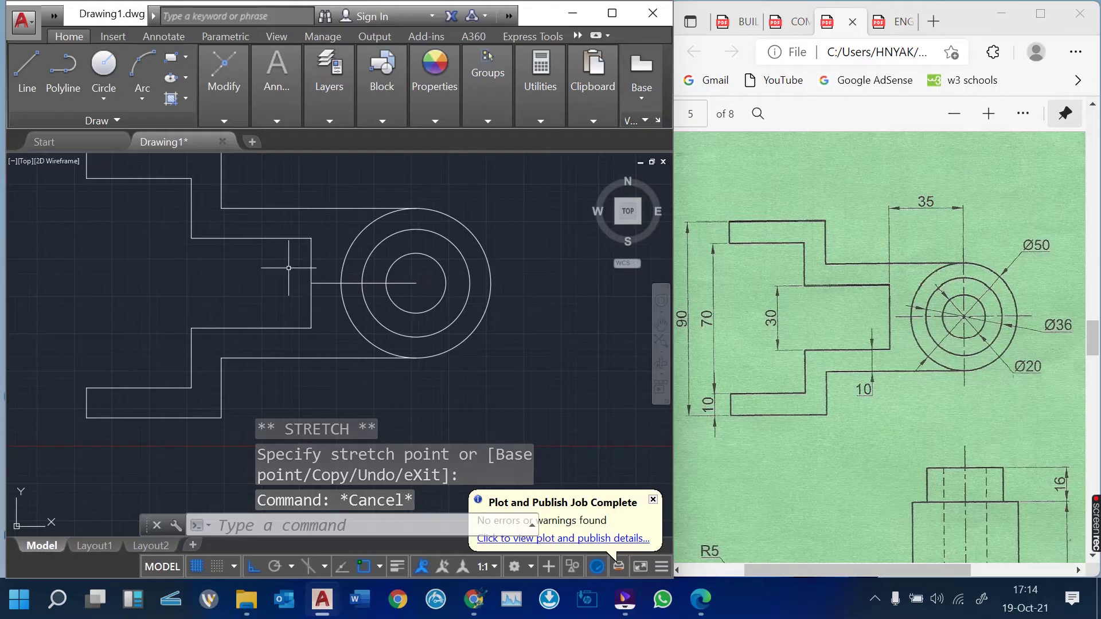
- Erase the horizontal construction line running from the slot's end edge to the circles' centre
left_click(335, 282)
type("E")
key("Return")
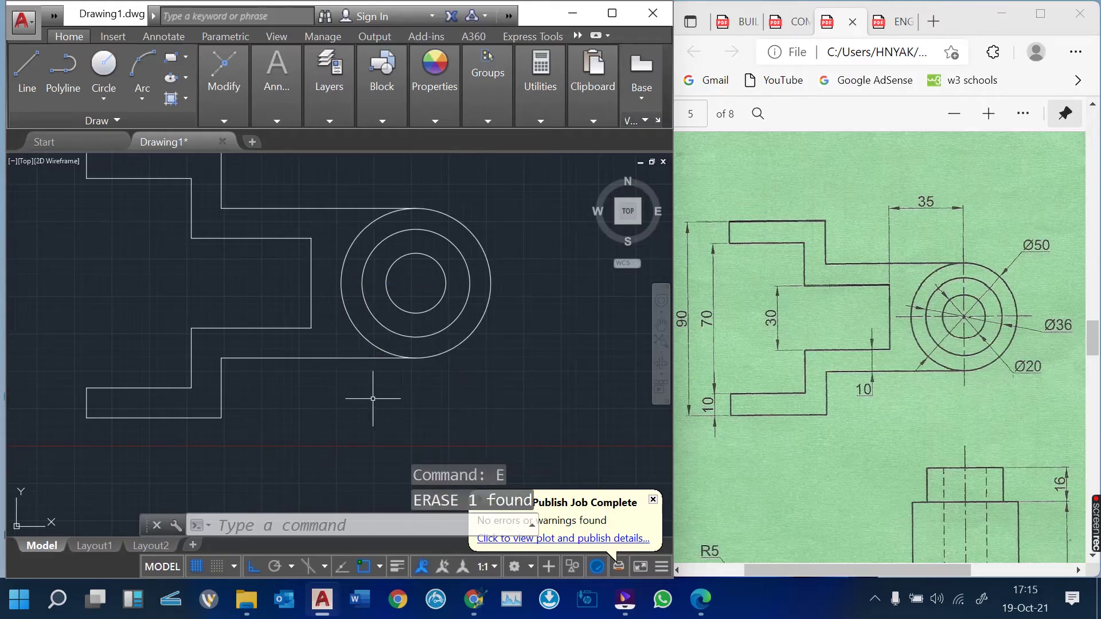
- Add a diameter dimension to the boss's outermost circle, placed outside at the upper right
mouse_move(372, 399)
middle_mouse_down()
mouse_move(478, 463)
mouse_move(461, 421)
middle_mouse_up()
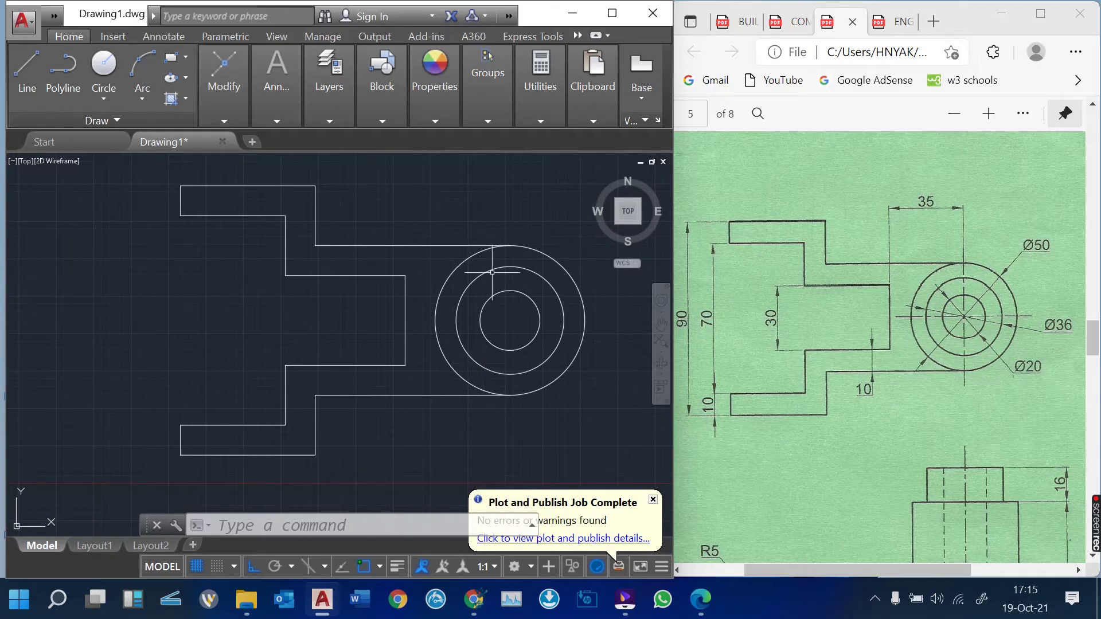
middle_click_drag(493, 276, 424, 288)
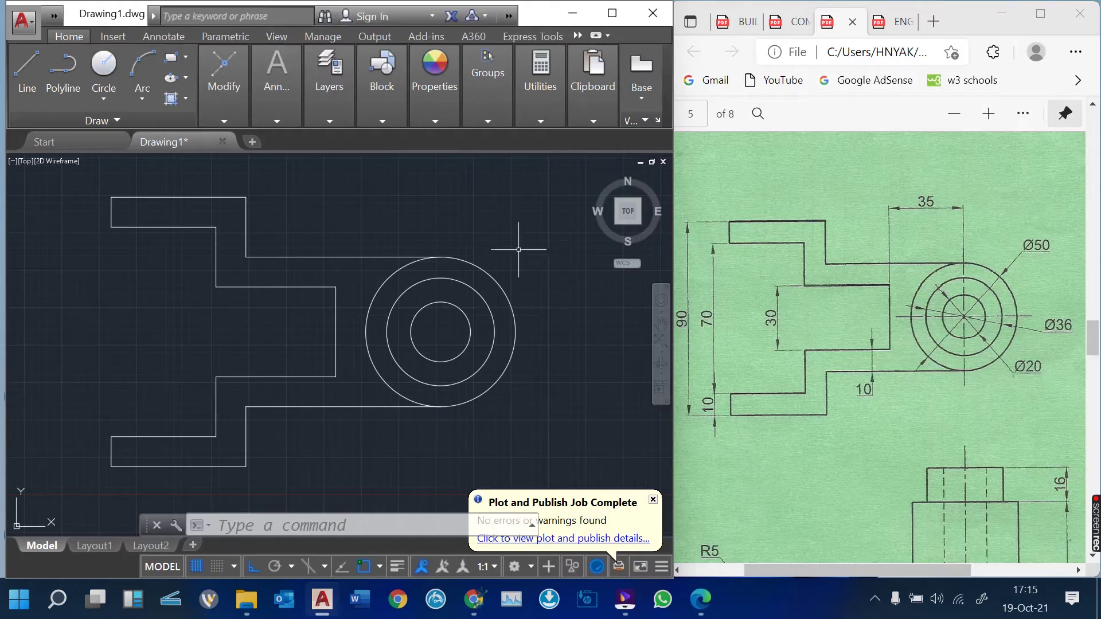
type("DIM")
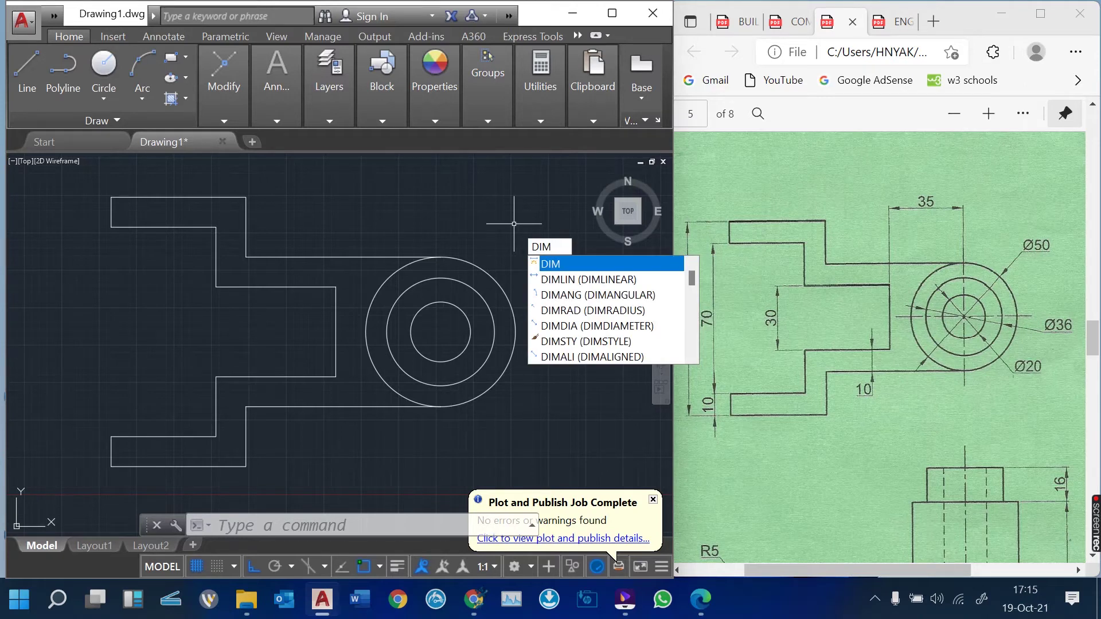
key("Down")
key("Down")
key("Down")
key("Down")
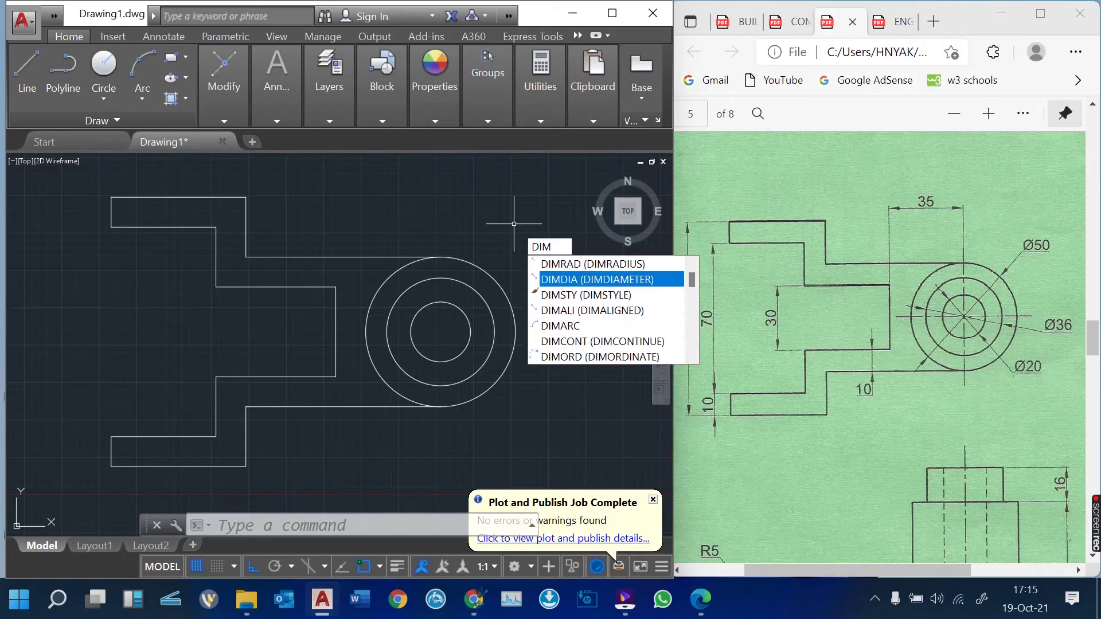
key("Down")
key("Down")
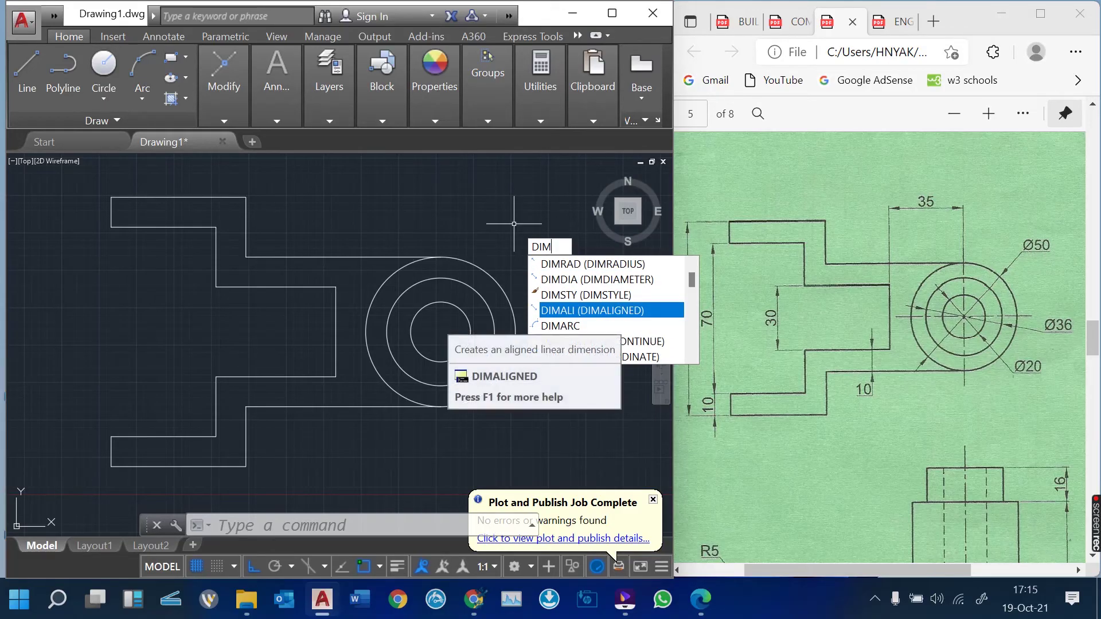
key("Up")
key("Up")
key("Return")
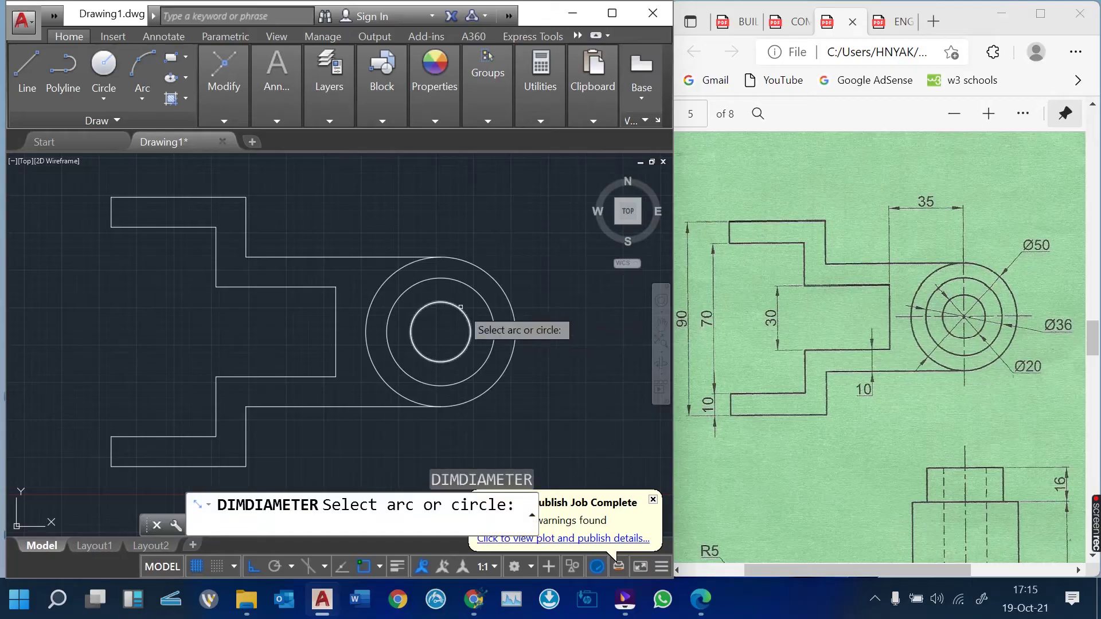
left_click(477, 267)
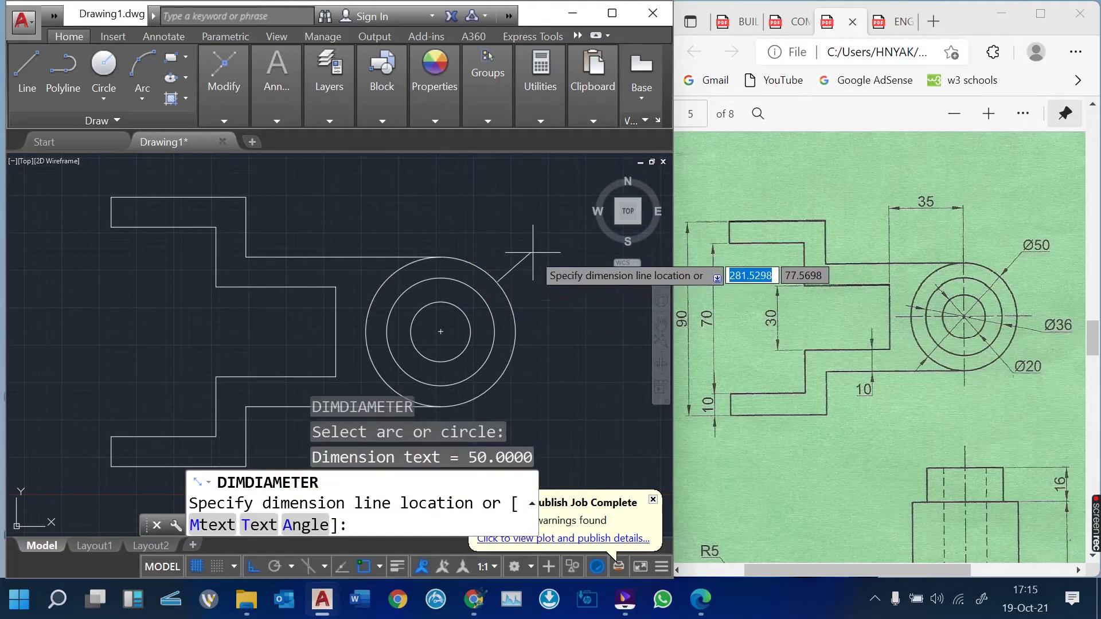
scroll(531, 270, "up", 4)
left_click(526, 222)
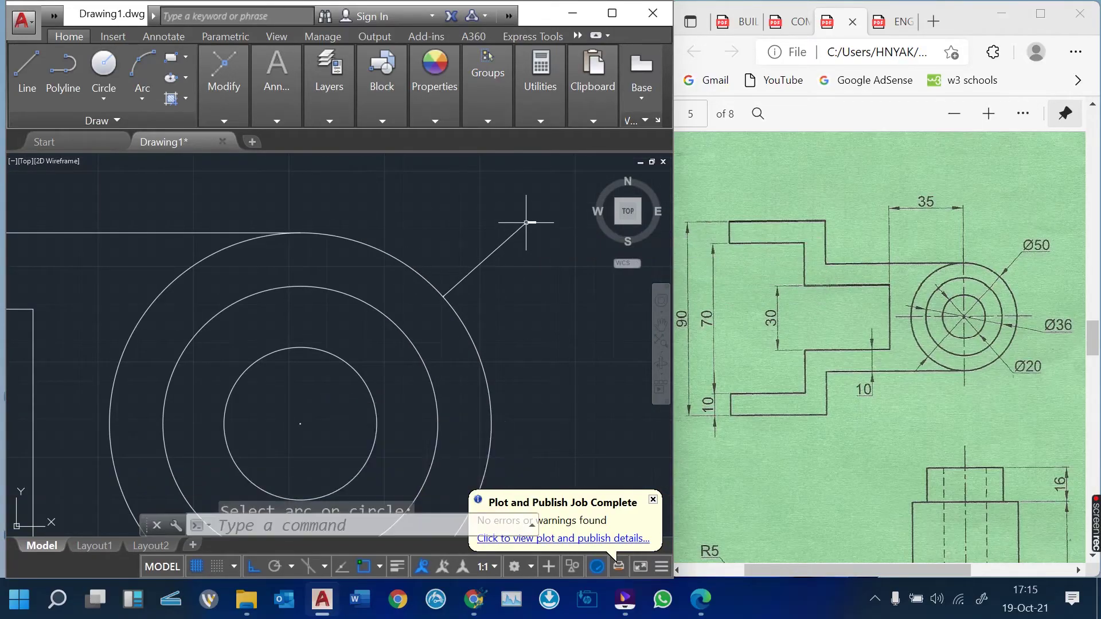
- Add a diameter dimension to the boss's middle circle, placed outside just below the outermost circle's dimension
key("Return")
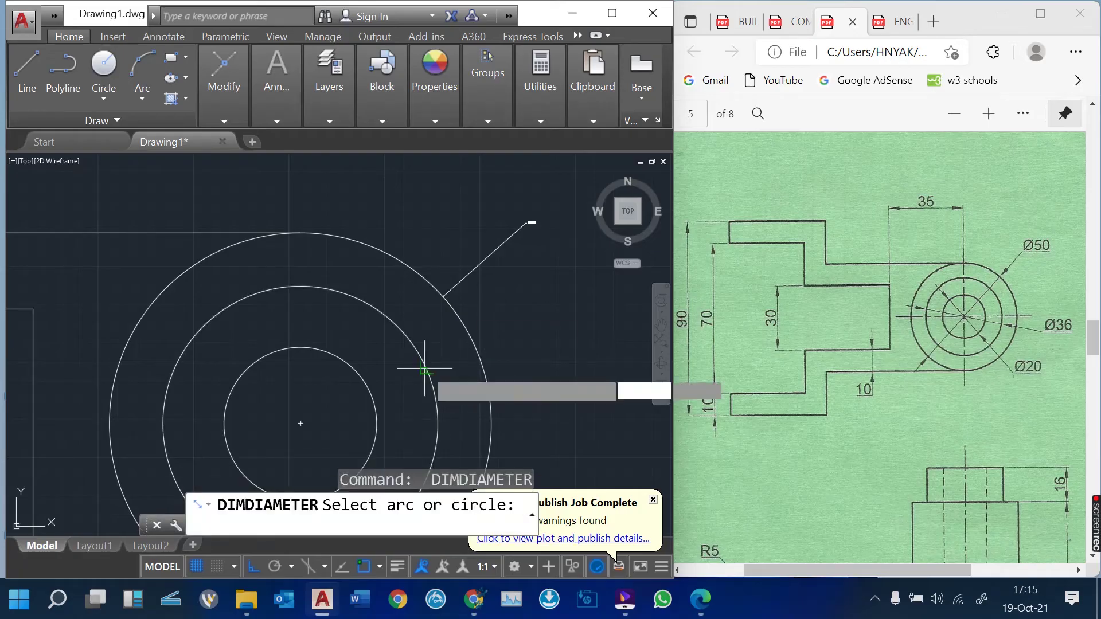
left_click(428, 370)
left_click(563, 294)
- Add a diameter dimension to the boss's innermost circle, placed outside to the right, below the other two
scroll(434, 268, "down", 5)
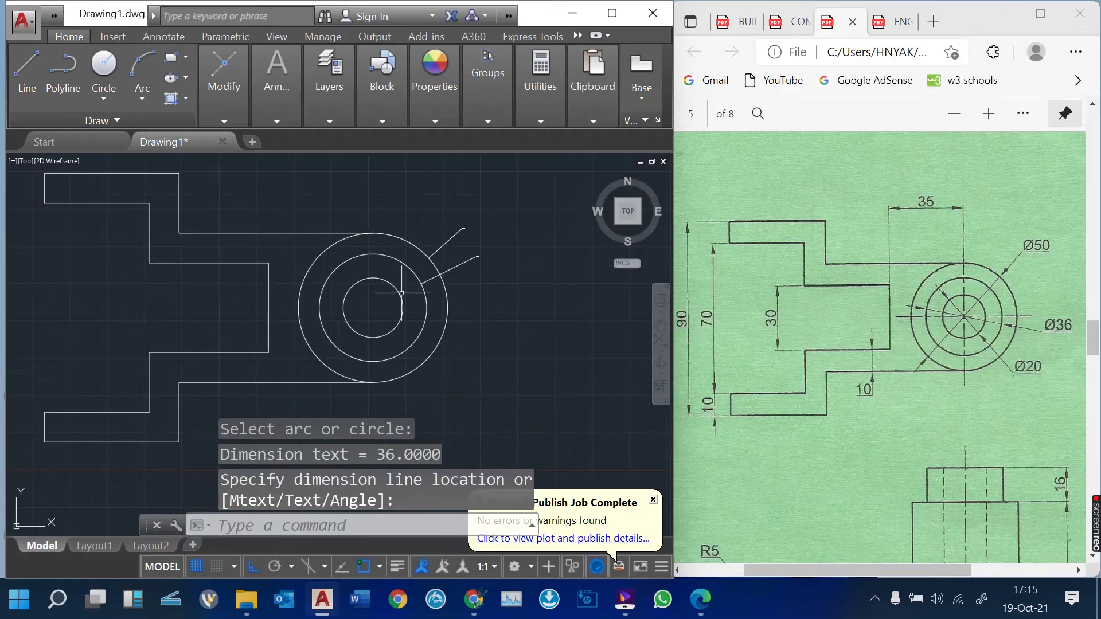
scroll(403, 316, "up", 4)
key("Return")
left_click(404, 316)
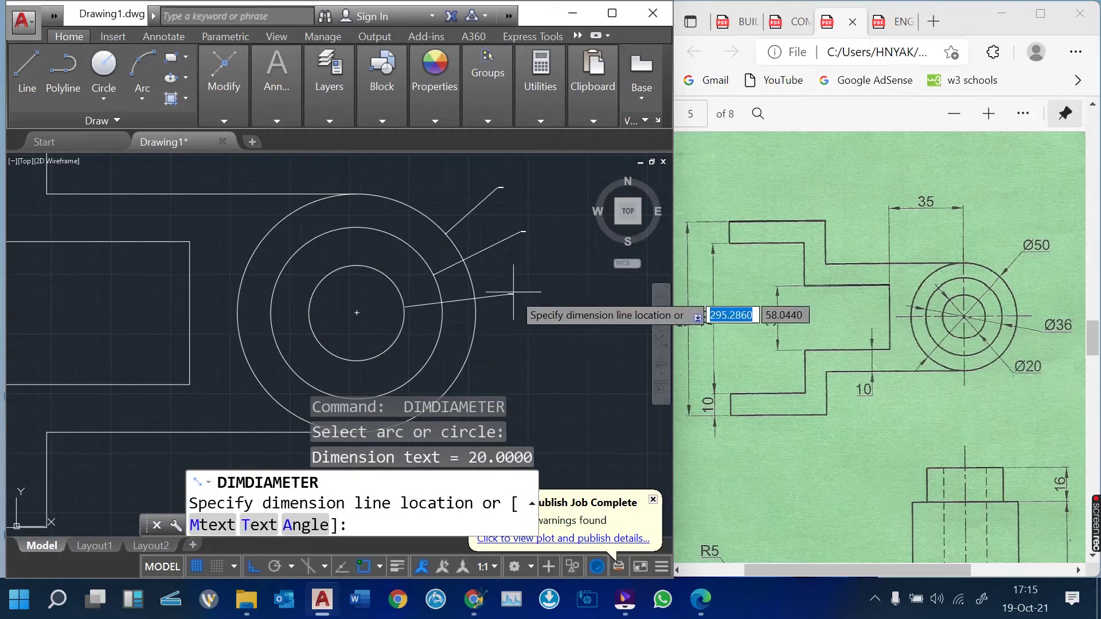
left_click(492, 274)
scroll(490, 272, "up", 6)
scroll(489, 272, "up", 2)
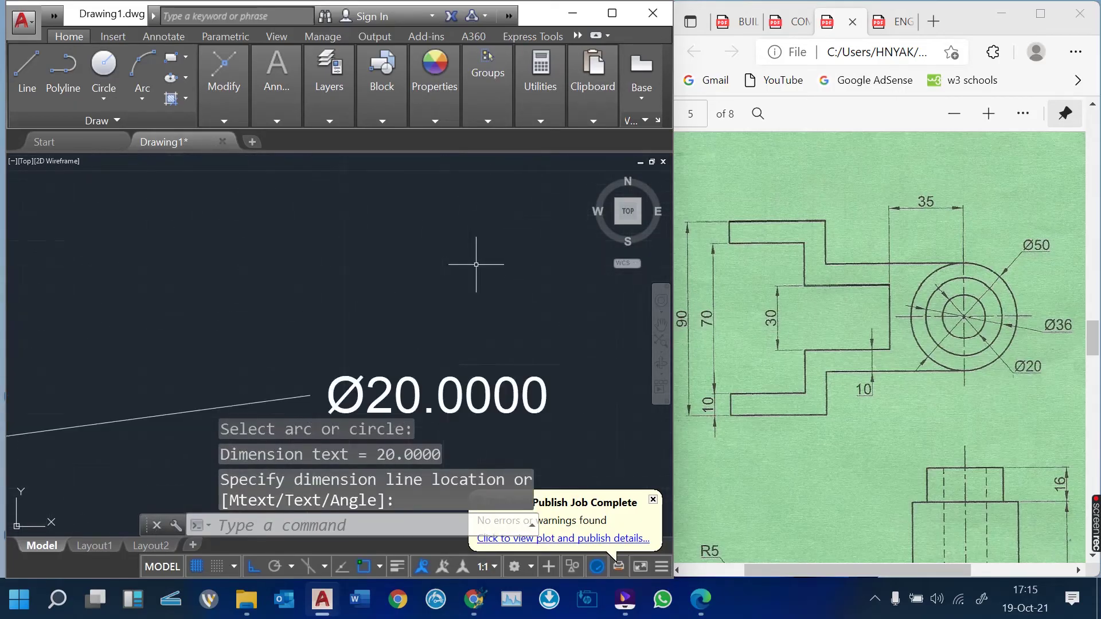
scroll(492, 406, "down", 6)
scroll(494, 408, "down", 6)
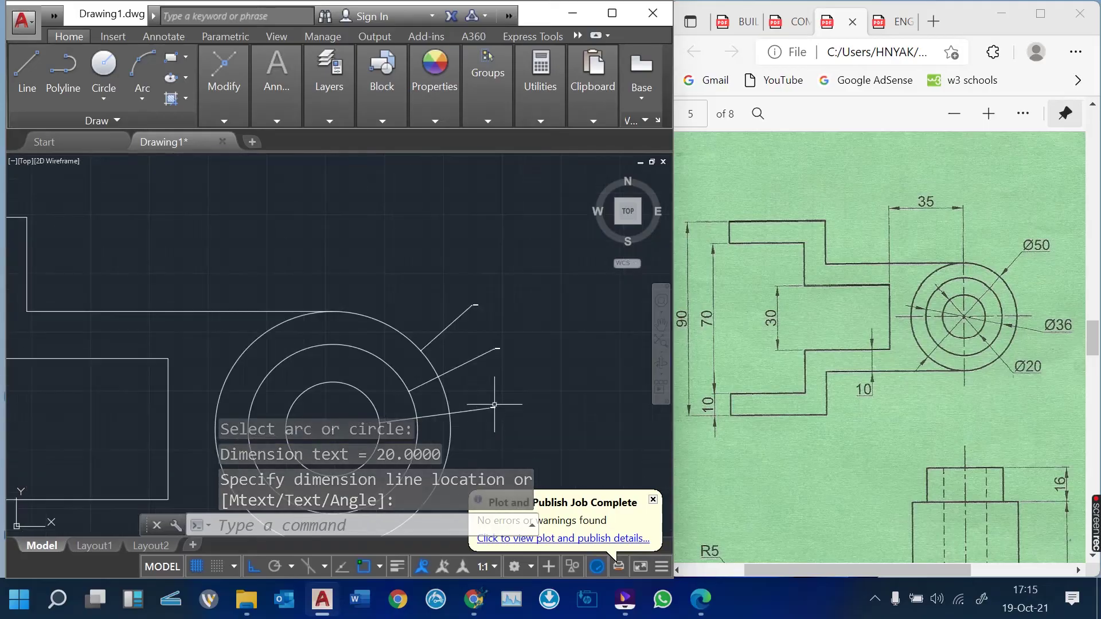
mouse_move(453, 303)
middle_mouse_down()
mouse_move(503, 223)
mouse_move(494, 239)
middle_mouse_up()
scroll(508, 245, "down", 4)
scroll(498, 248, "up", 2)
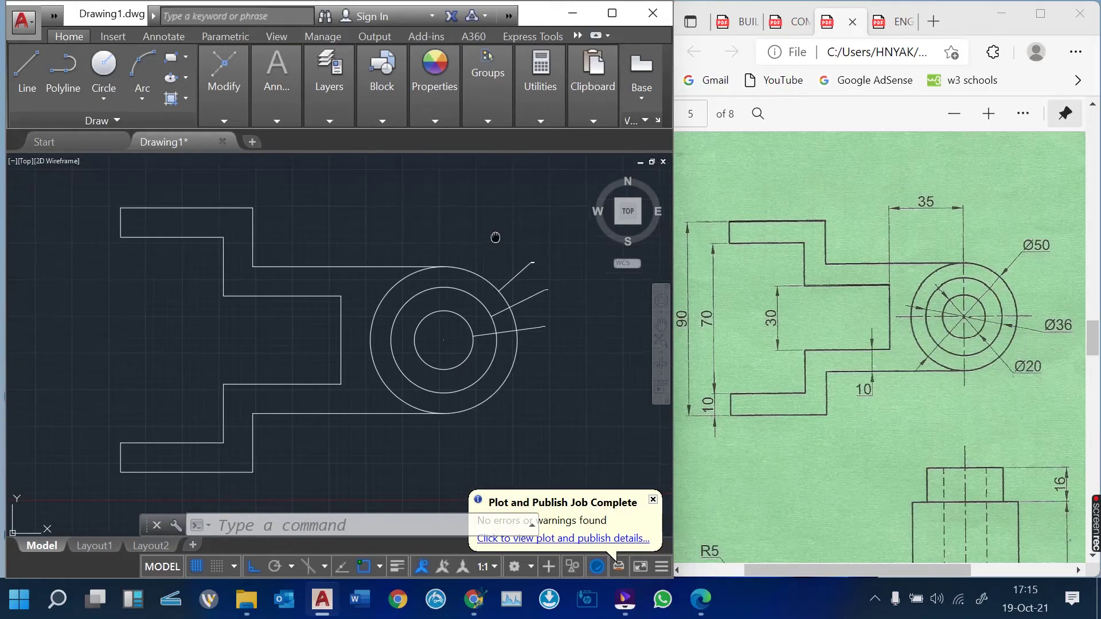
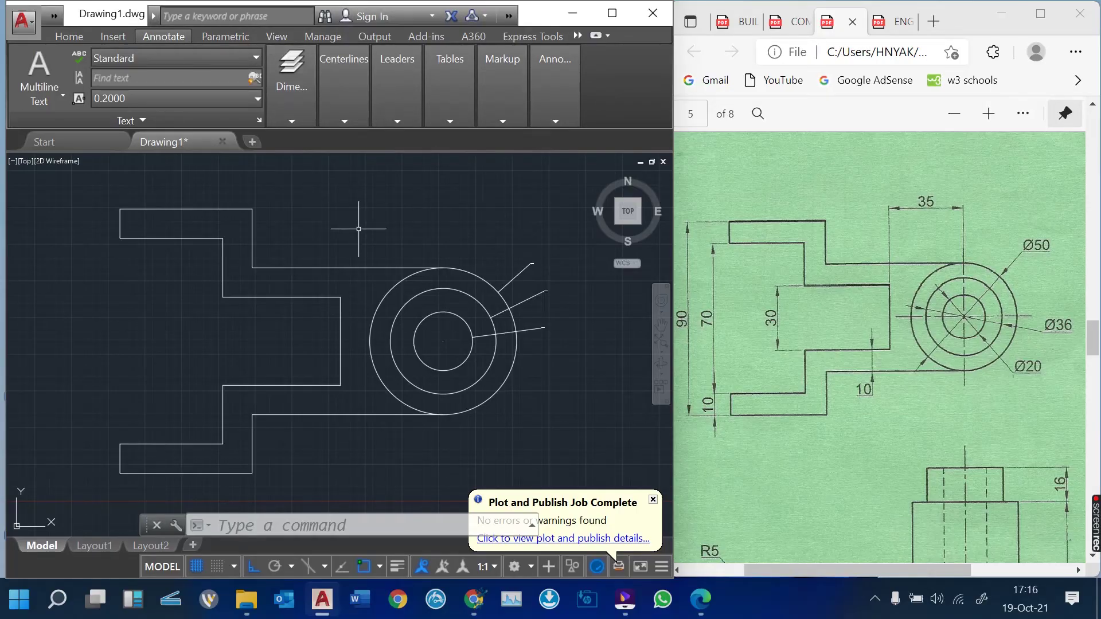
- Modify the Standard dimension style to use a text height of 2 and text aligned with the dimension line
type("DI")
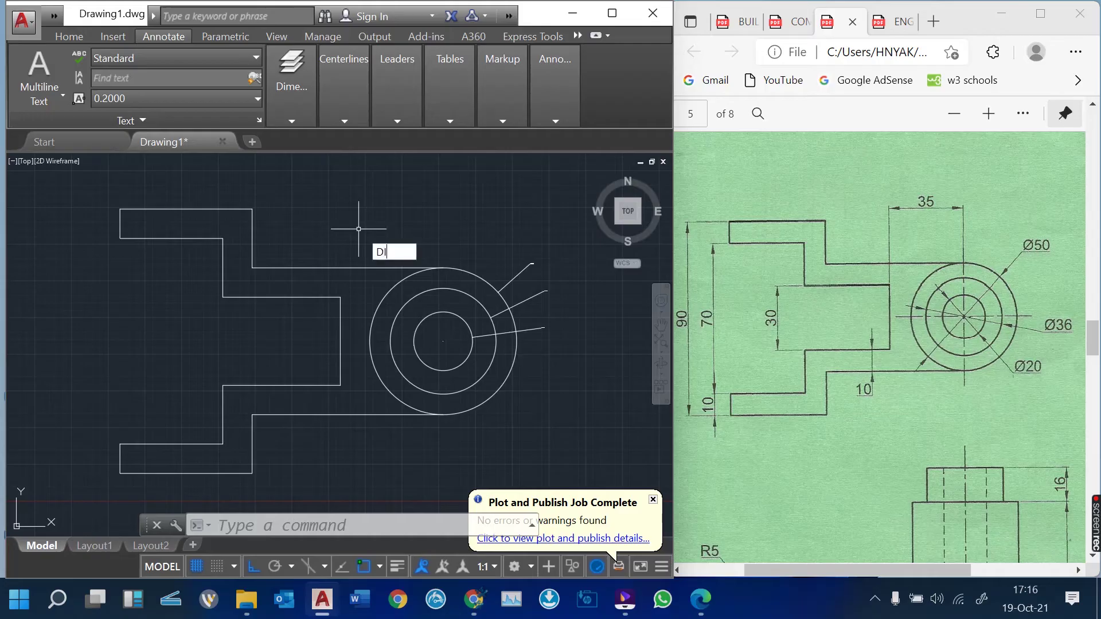
type("MS")
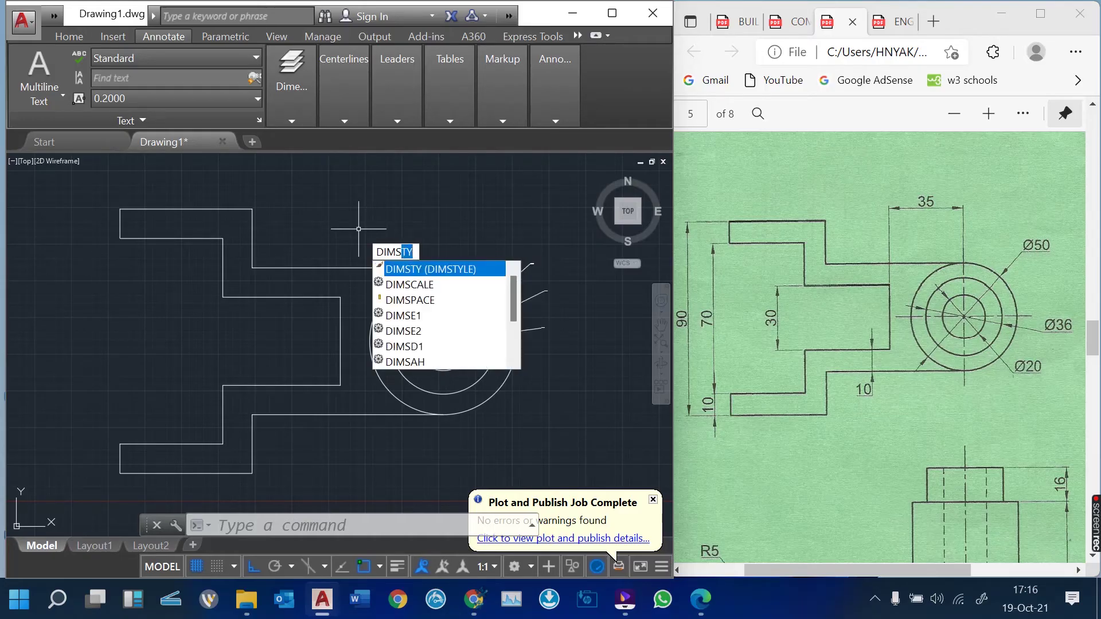
key("Return")
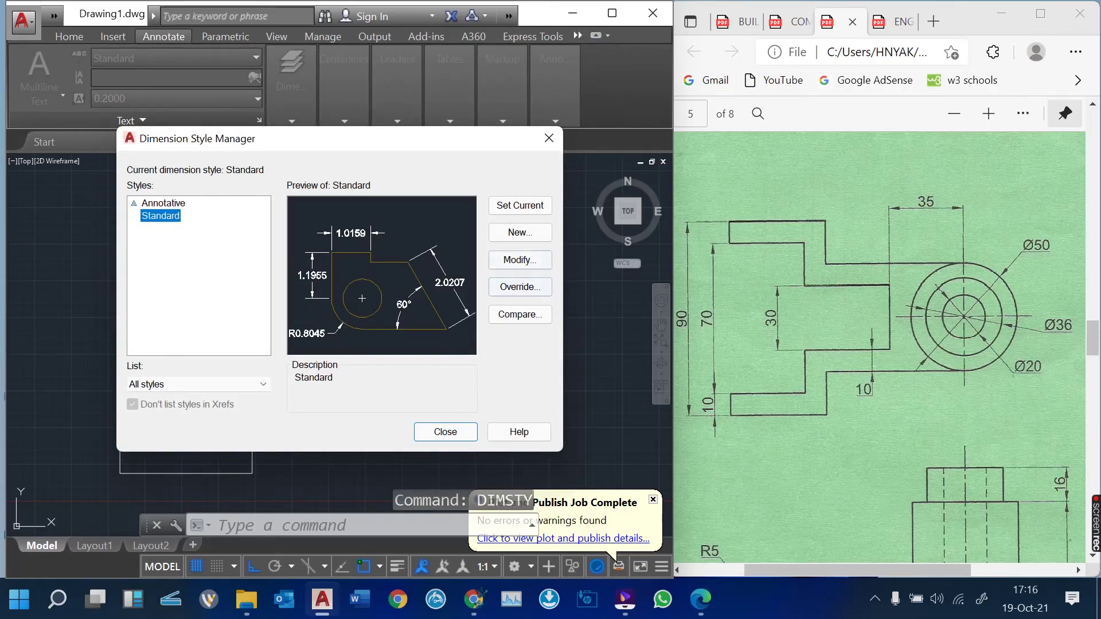
left_click(520, 259)
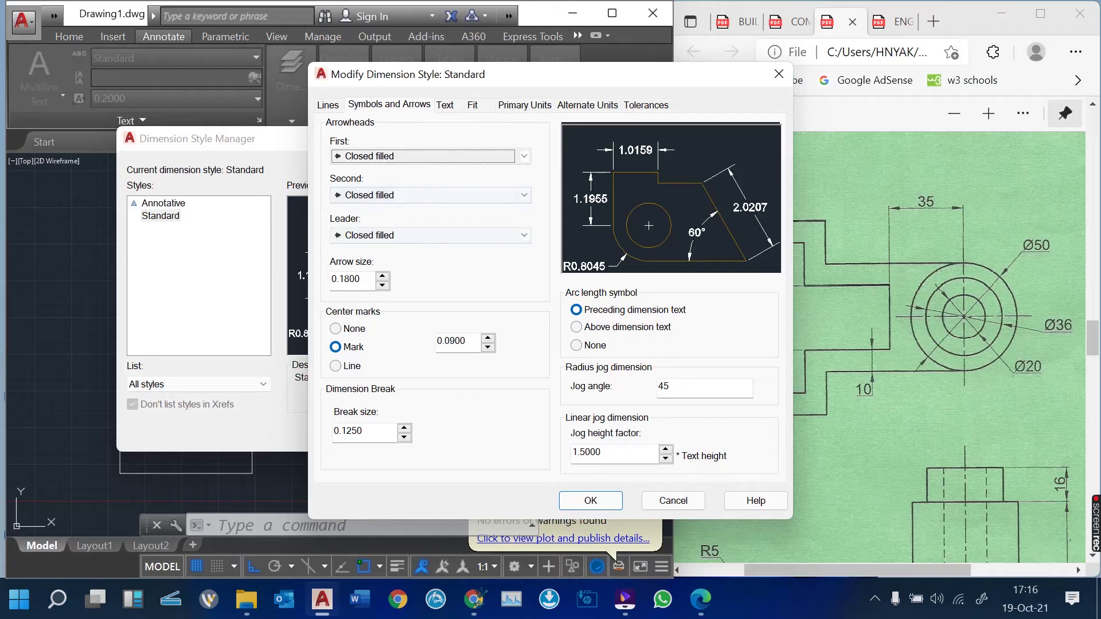
left_click(444, 105)
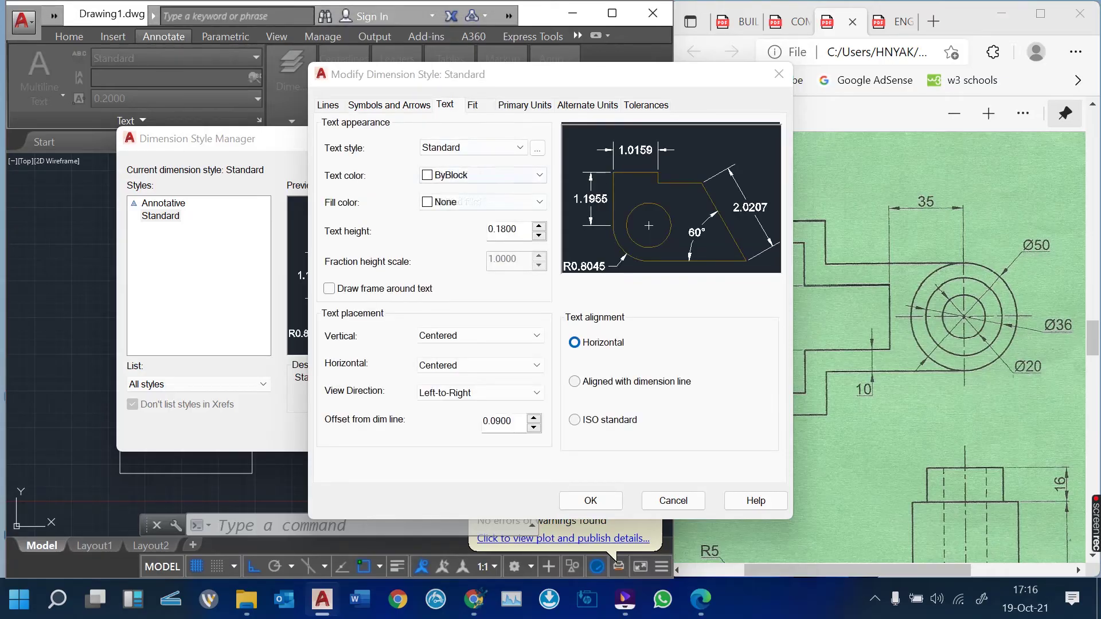
double_click(502, 229)
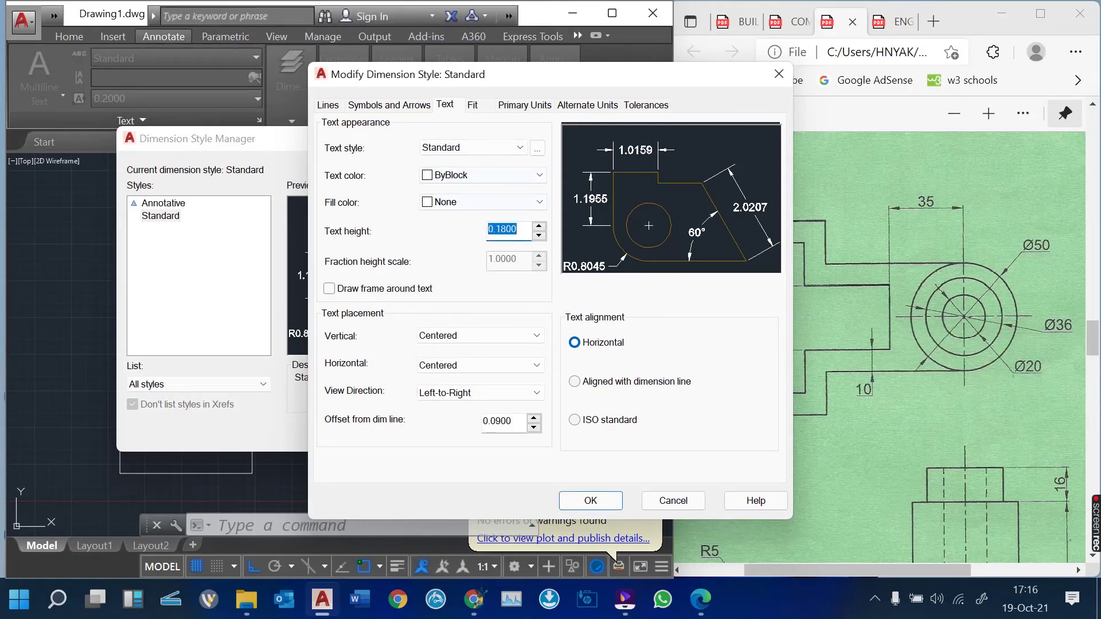
type("2")
left_click(574, 381)
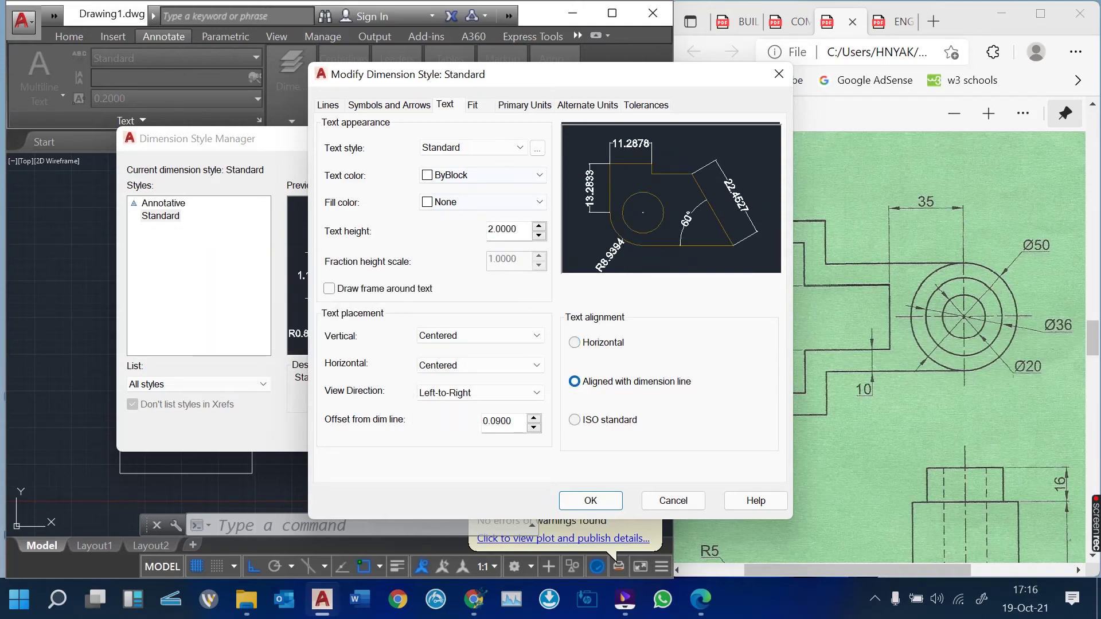
- Set the Standard dimension style's linear dimension precision to 0 decimal places
left_click(524, 105)
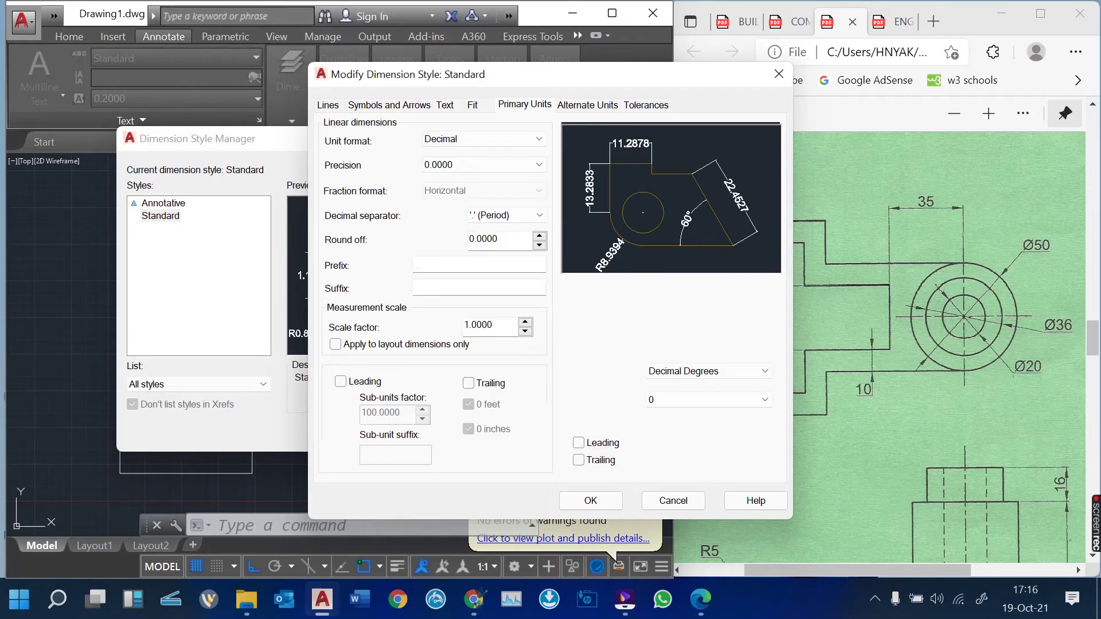
left_click(484, 165)
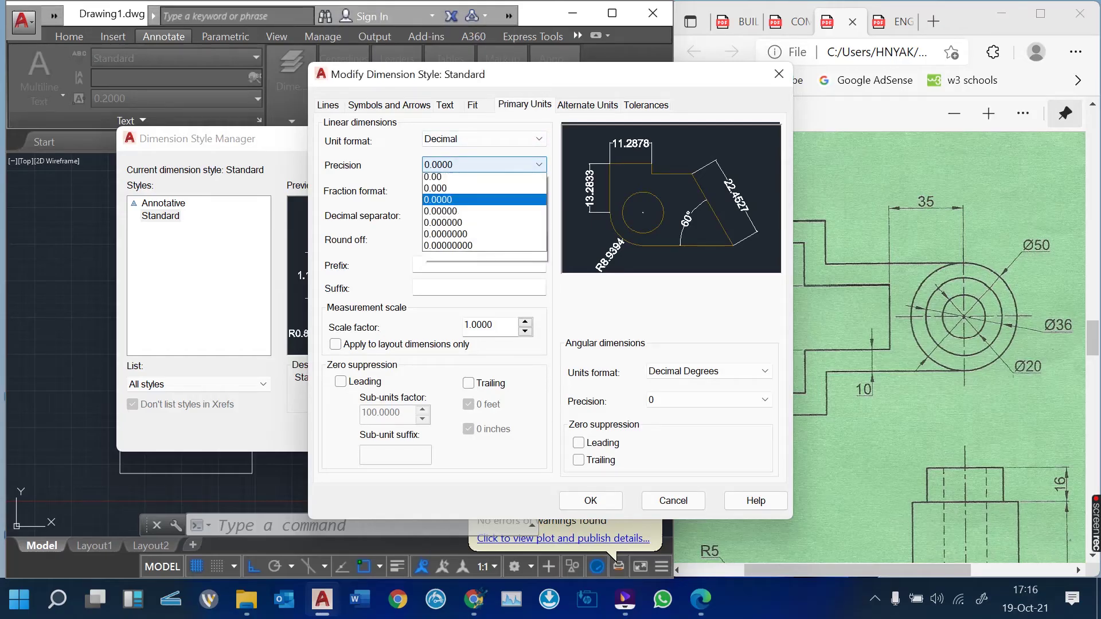
left_click(484, 164)
double_click(484, 165)
left_click(485, 164)
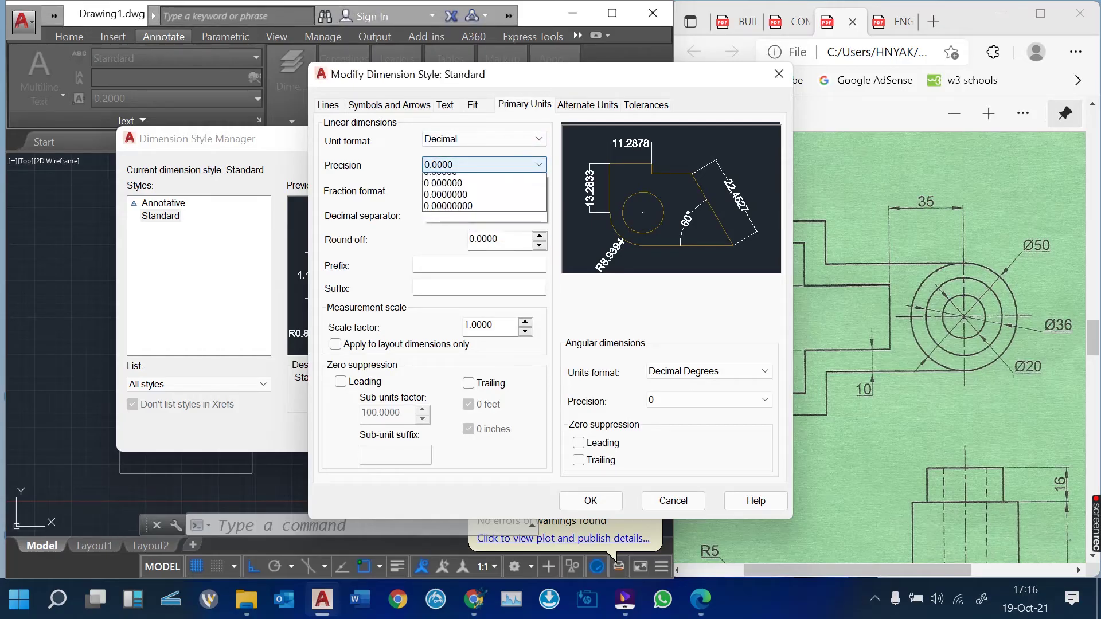
left_click(484, 165)
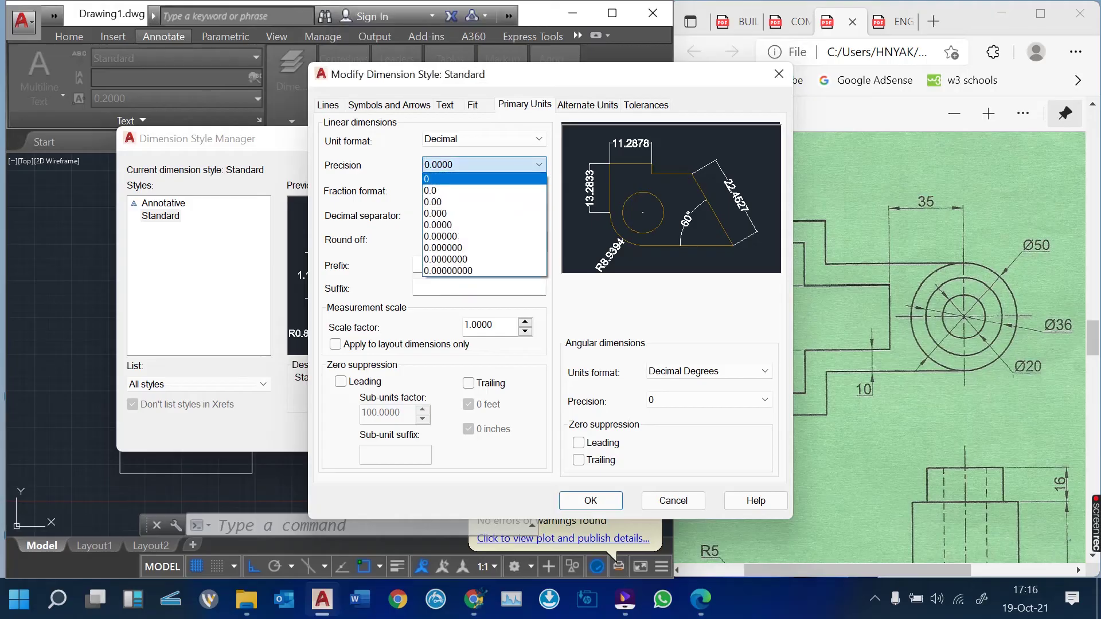
left_click(485, 178)
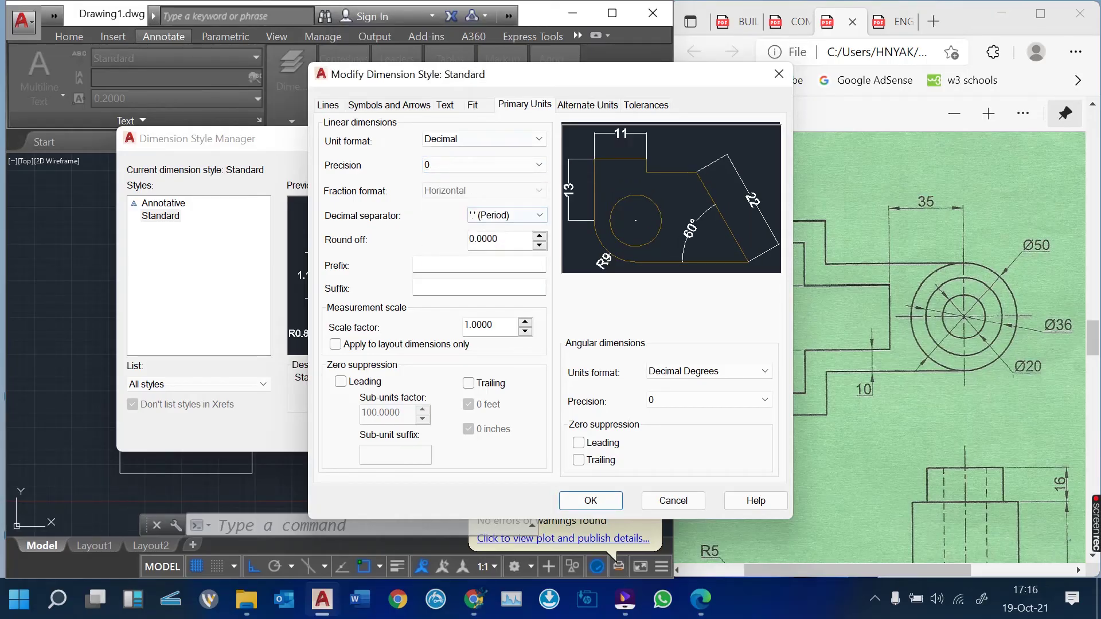
- Set the Standard dimension style's arrow size to 2
left_click(390, 105)
left_click(430, 157)
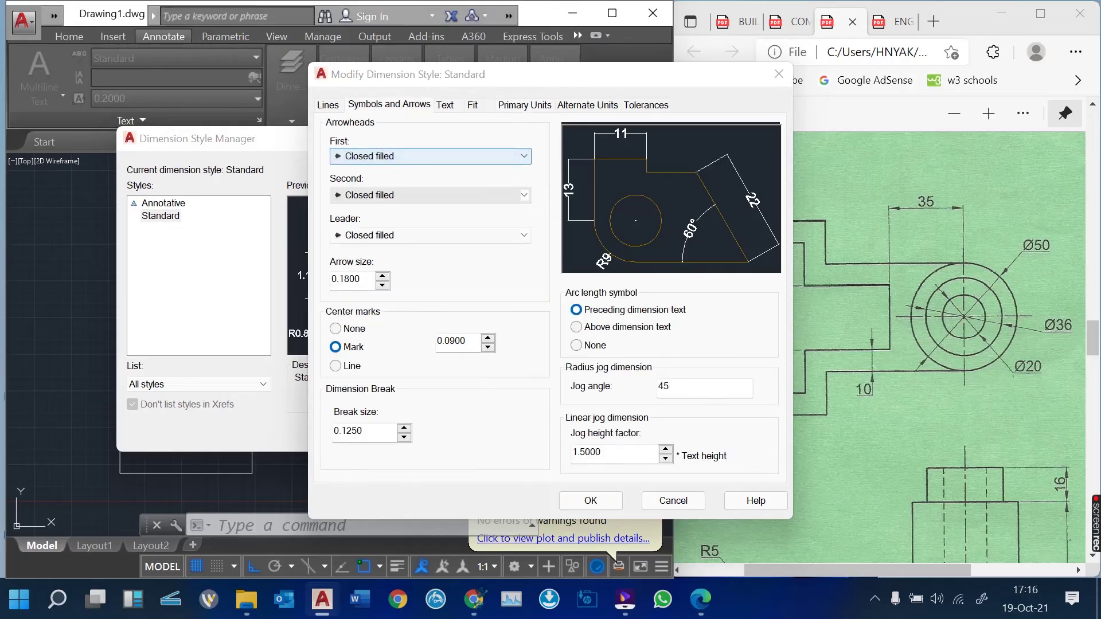
left_click_drag(363, 279, 355, 280)
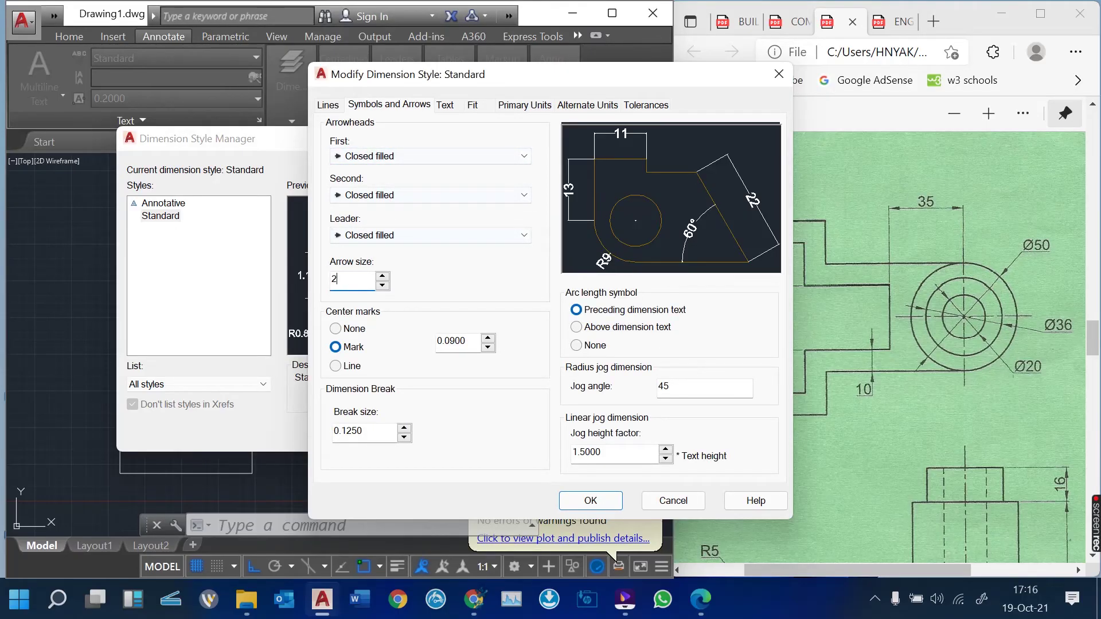
left_click(430, 157)
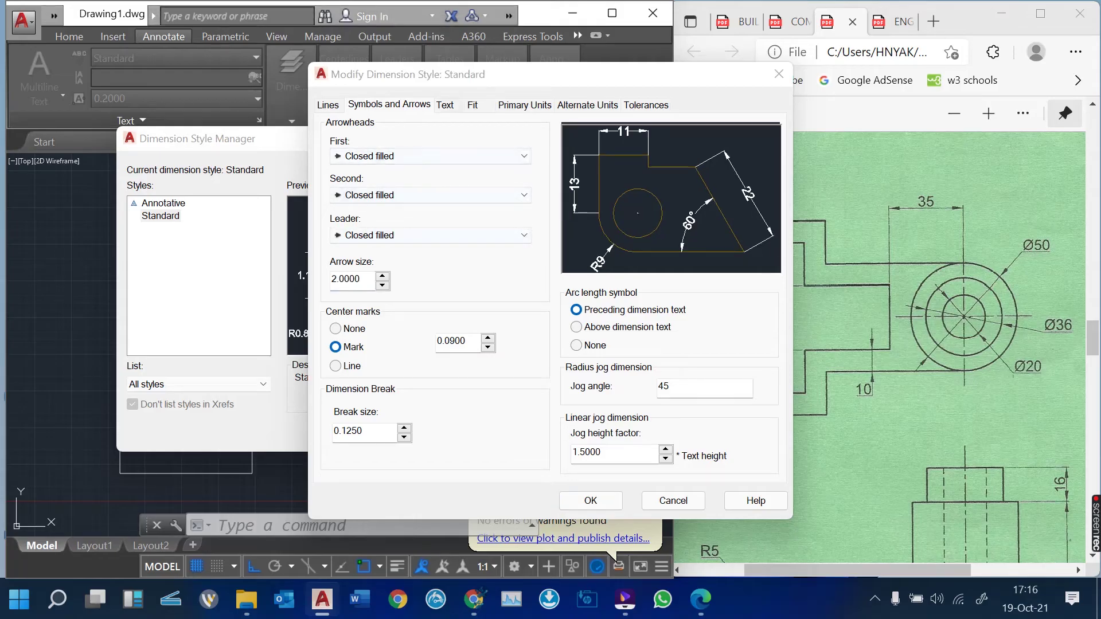
- Set the dimension text's vertical placement to Above, accept the modified Standard style and close the Dimension Style Manager
left_click(445, 105)
left_click(479, 335)
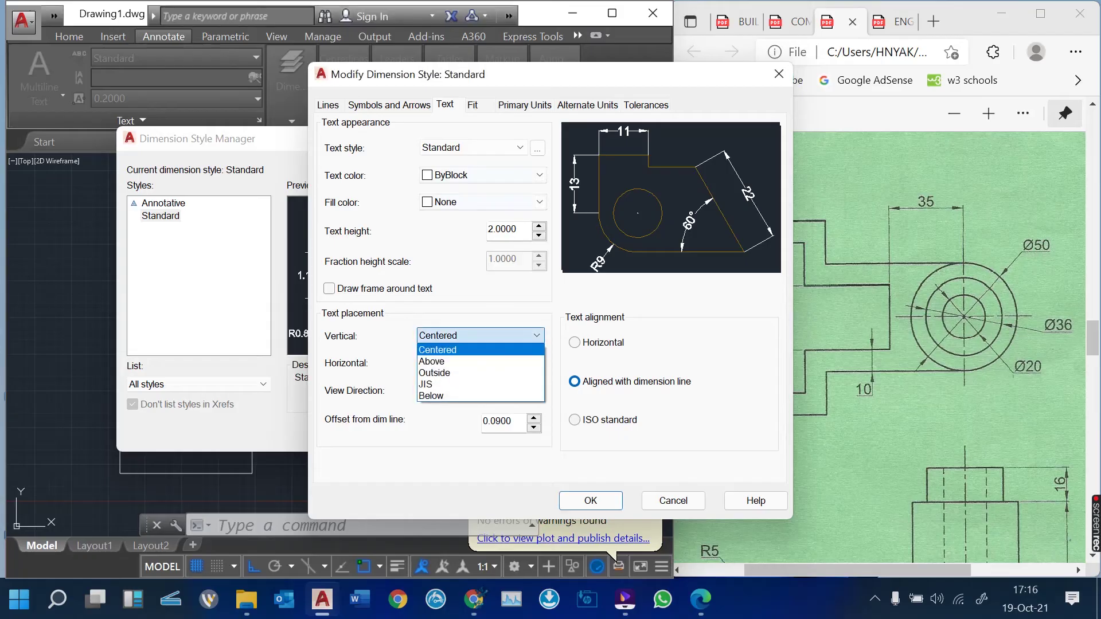
left_click(447, 362)
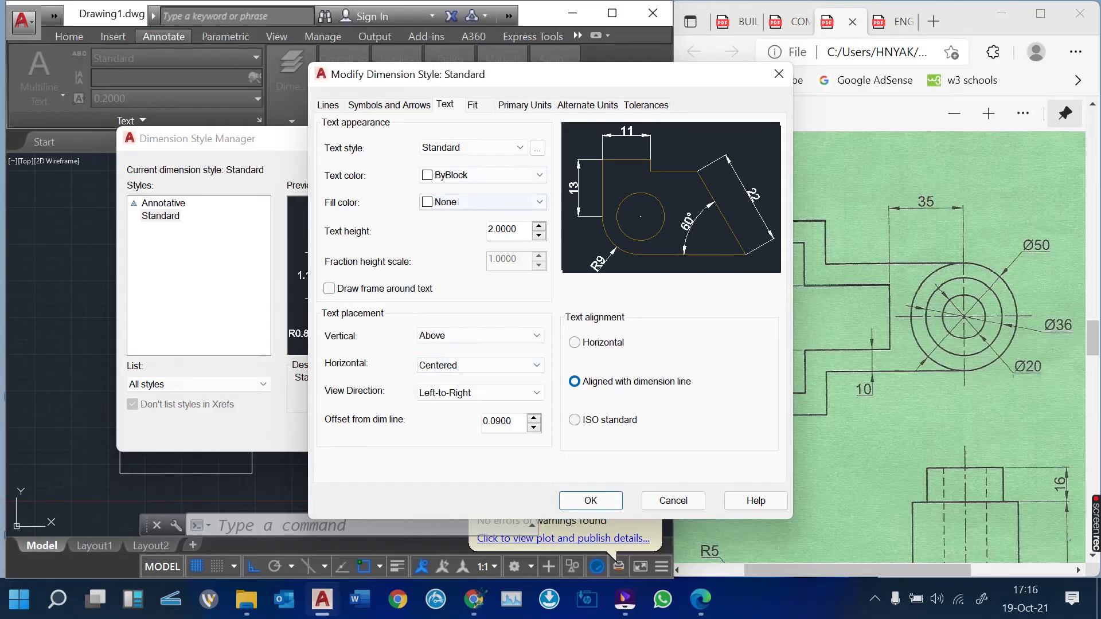
left_click(328, 105)
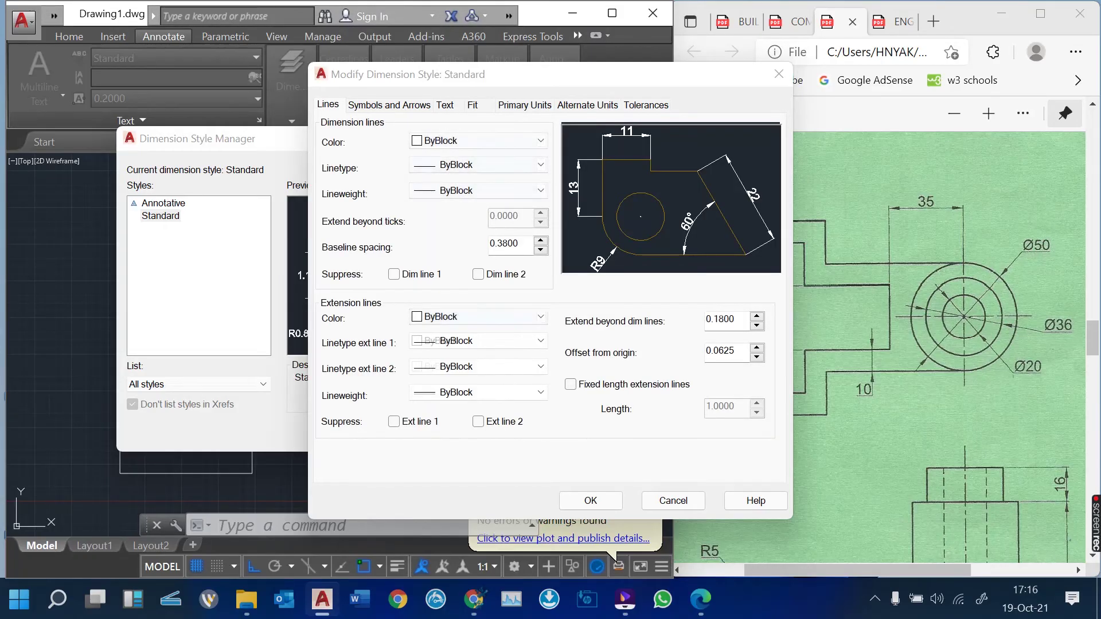
key("Return")
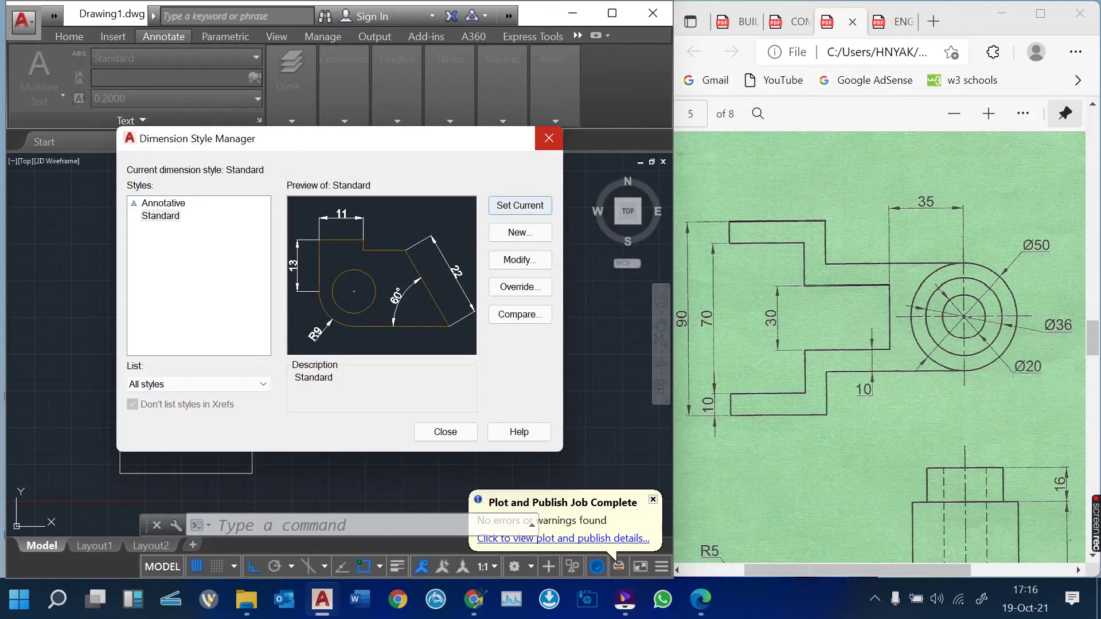
left_click(548, 138)
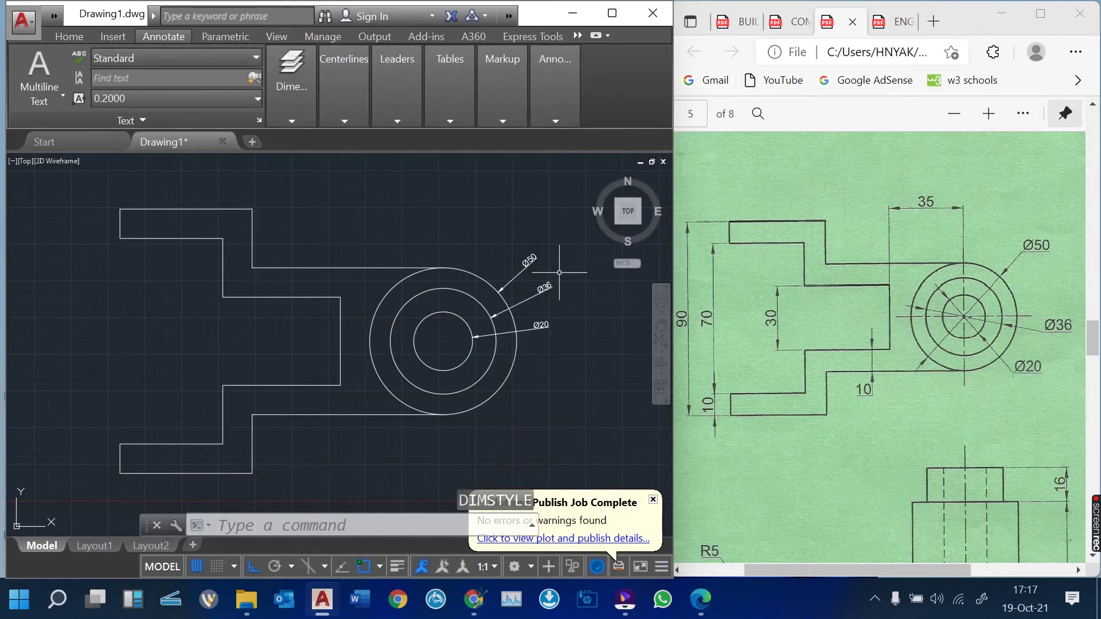
- Add a vertical linear dimension from the inner slot's lower right corner to the body's lower outer edge, placed just left of the slot's closed end
scroll(559, 272, "up", 4)
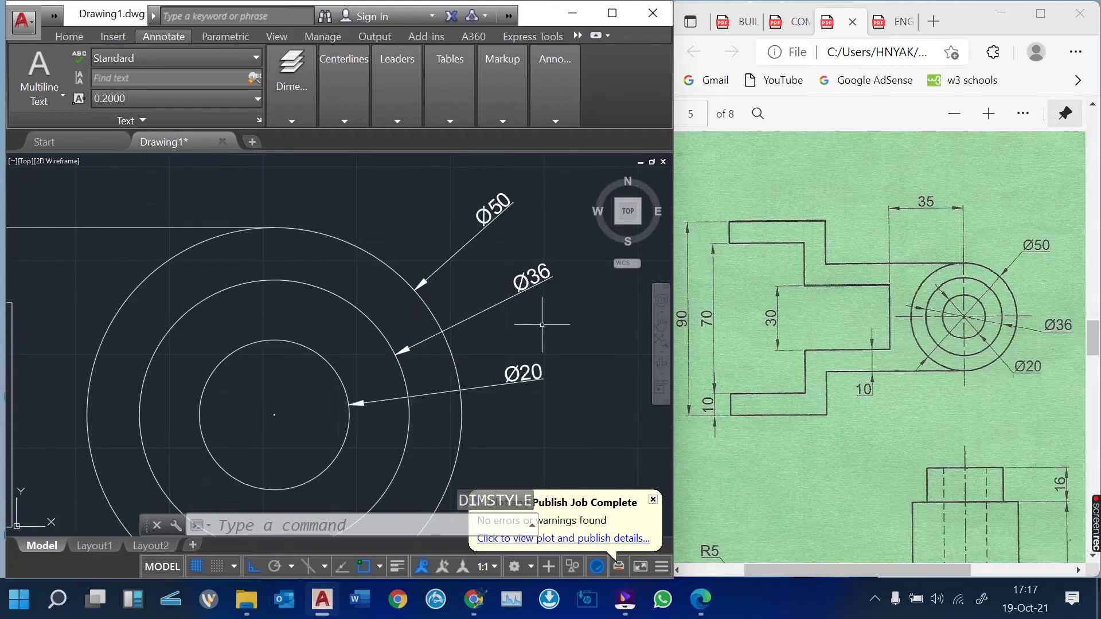
scroll(545, 315, "down", 6)
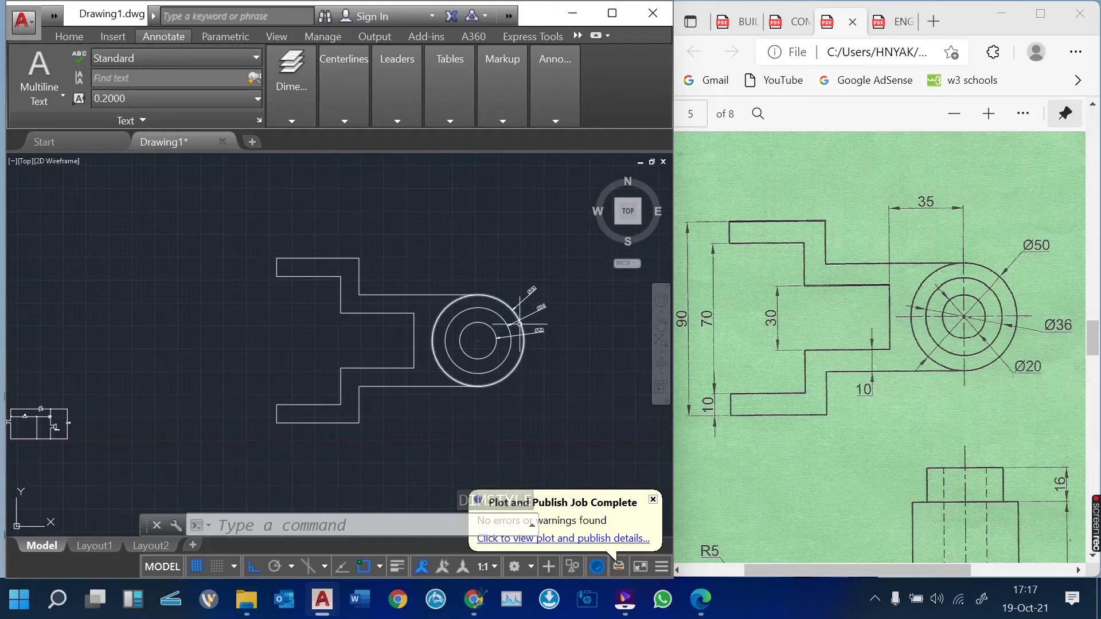
scroll(521, 325, "up", 4)
mouse_move(383, 355)
middle_mouse_down()
mouse_move(377, 362)
mouse_move(453, 265)
middle_mouse_up()
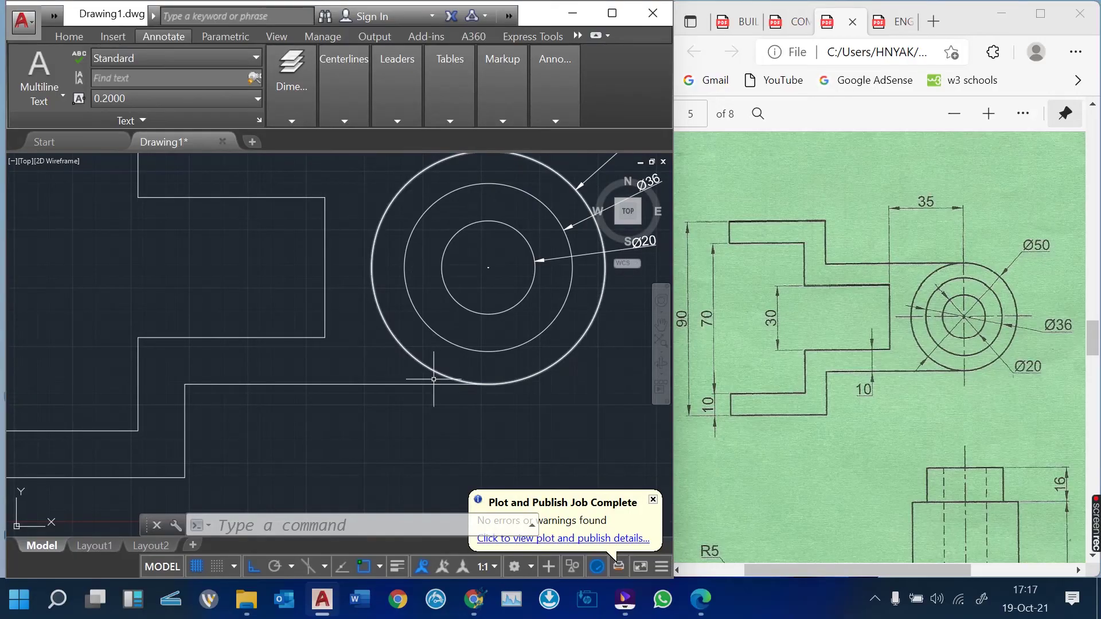
middle_click_drag(341, 438, 426, 399)
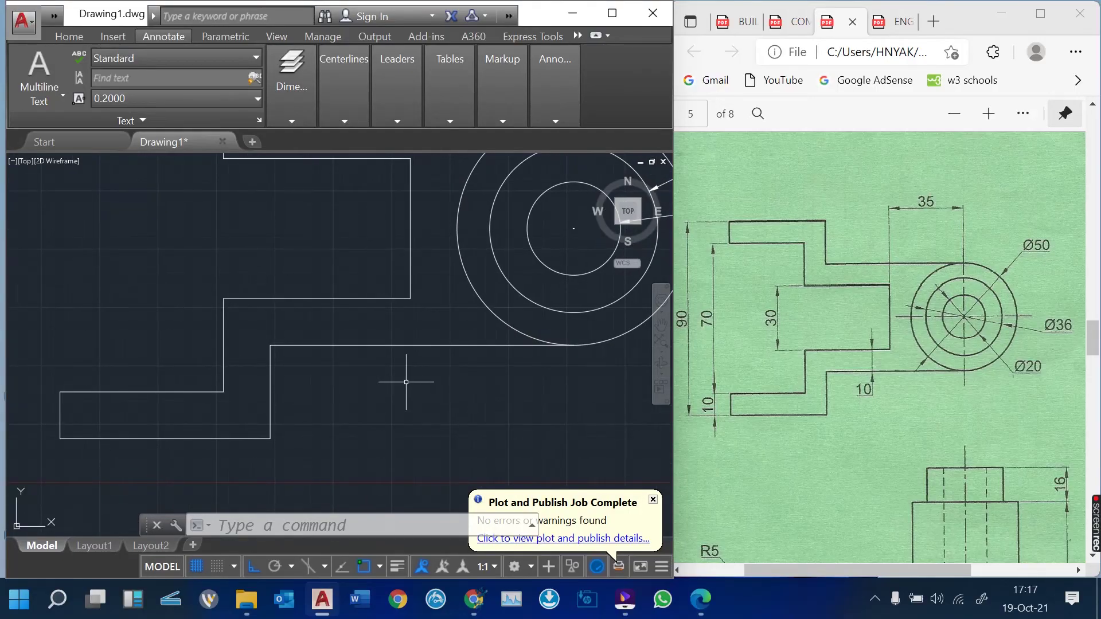
type("DIM")
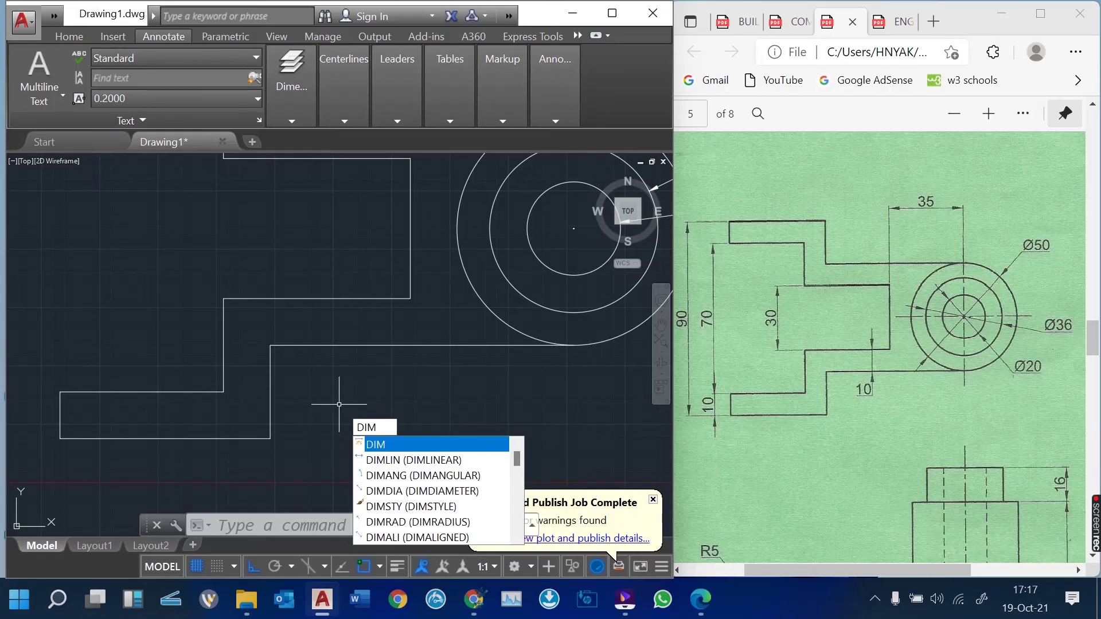
key("Down")
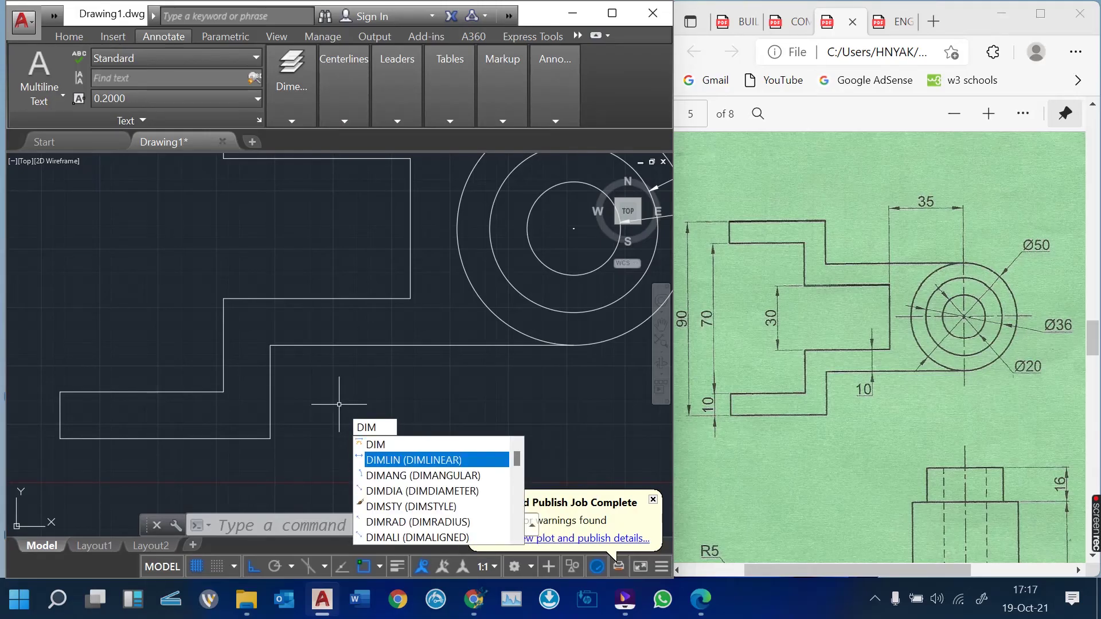
key("Return")
left_click(410, 298)
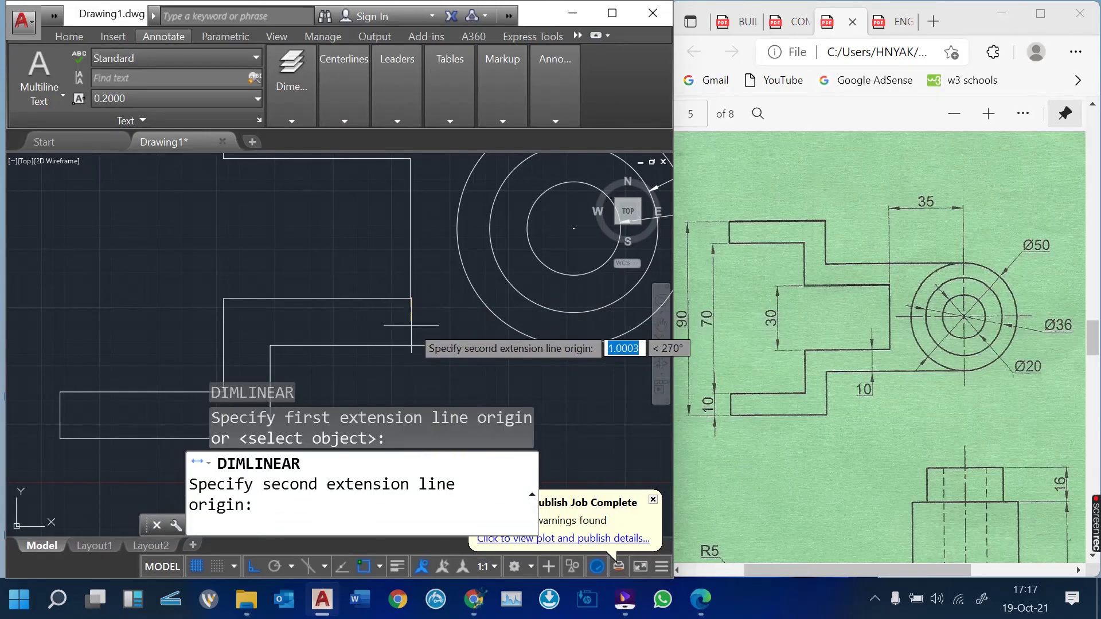
left_click(410, 345)
scroll(430, 331, "up", 4)
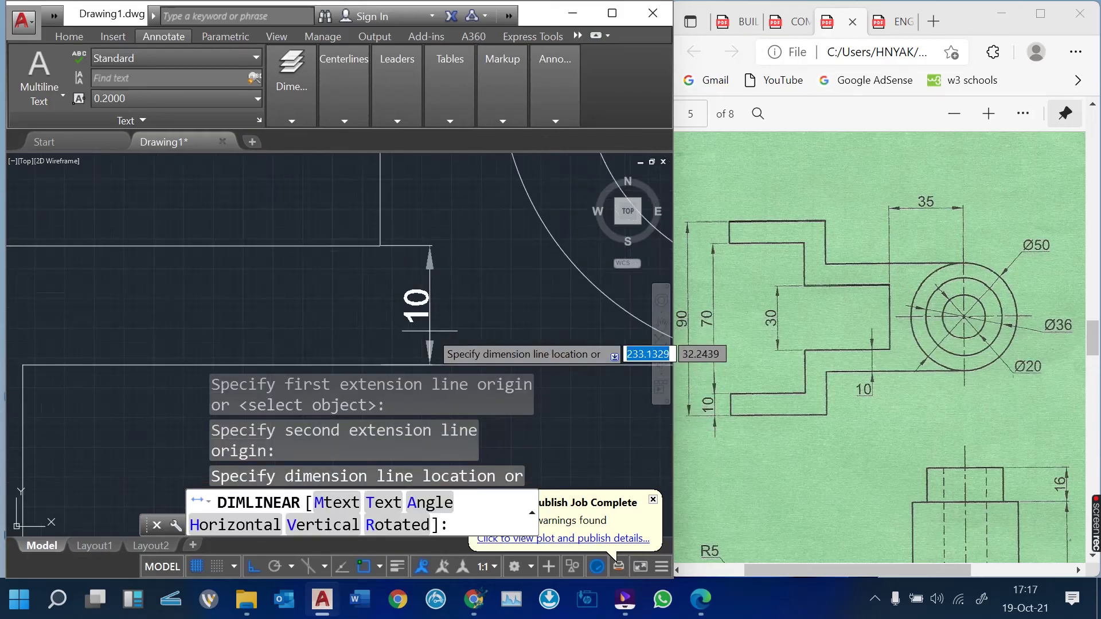
left_click(352, 314)
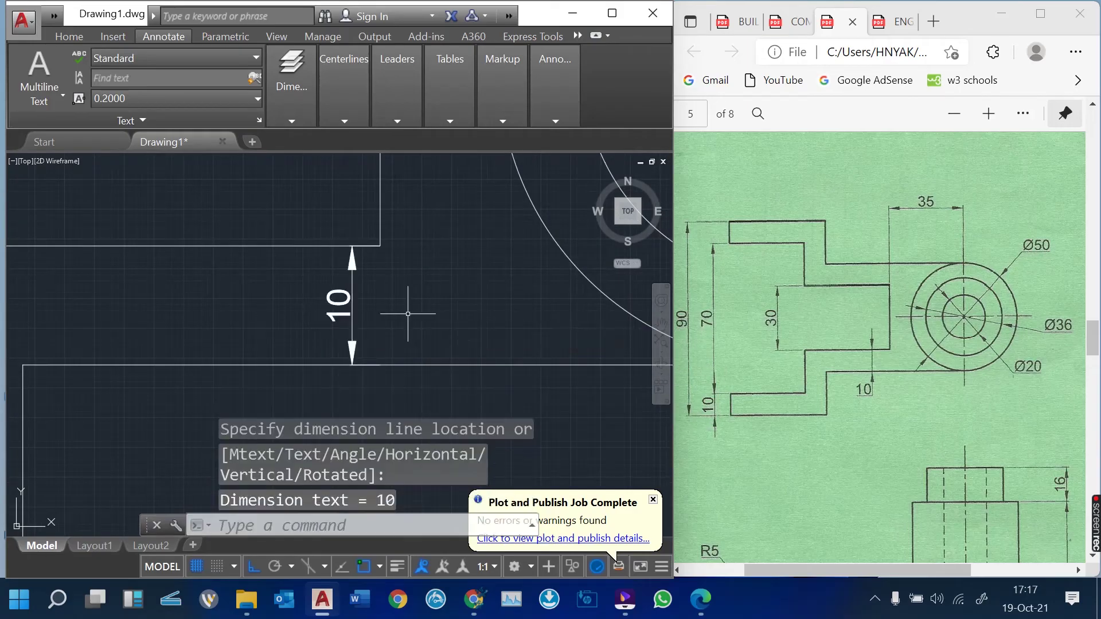
- Add a vertical linear dimension across the inner slot between its two left corners, placed just left of them
scroll(447, 309, "down", 6)
scroll(359, 270, "up", 4)
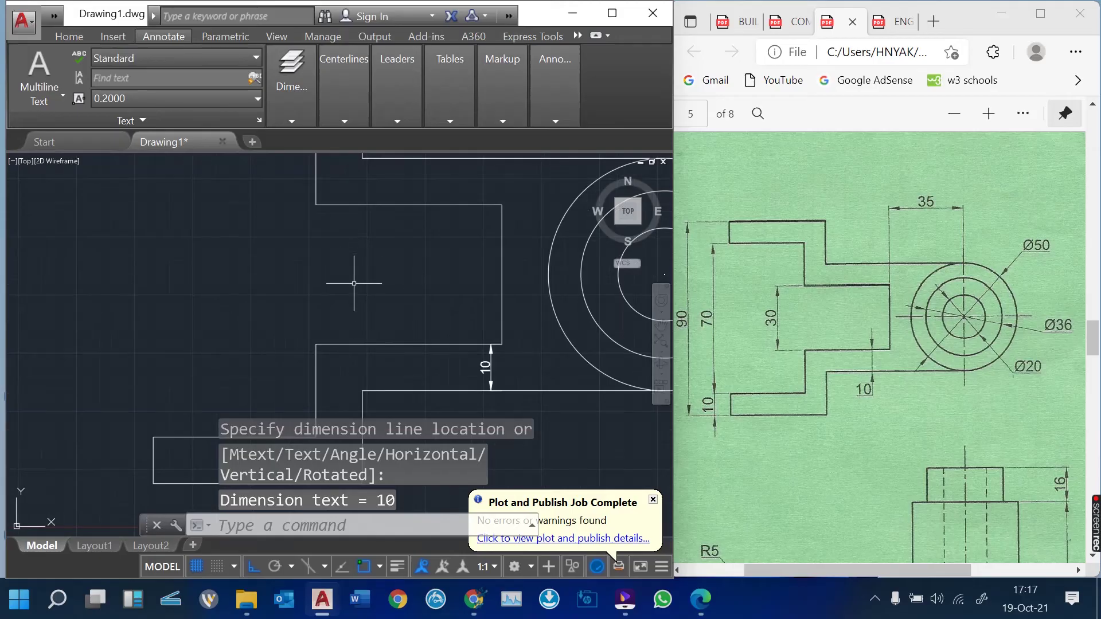
key("Return")
left_click(316, 345)
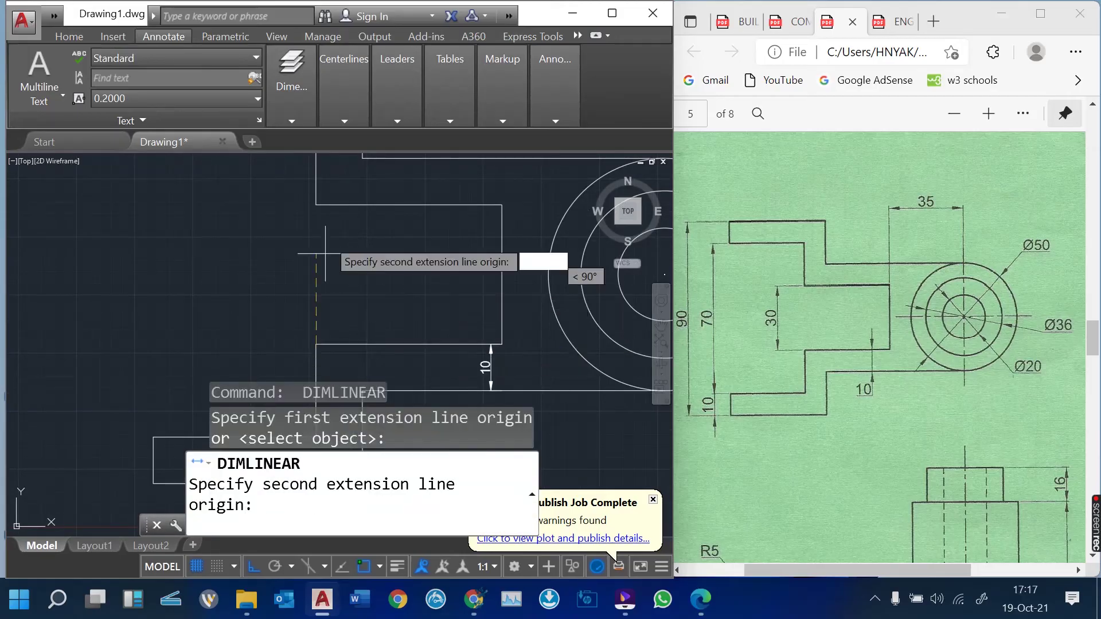
left_click(316, 207)
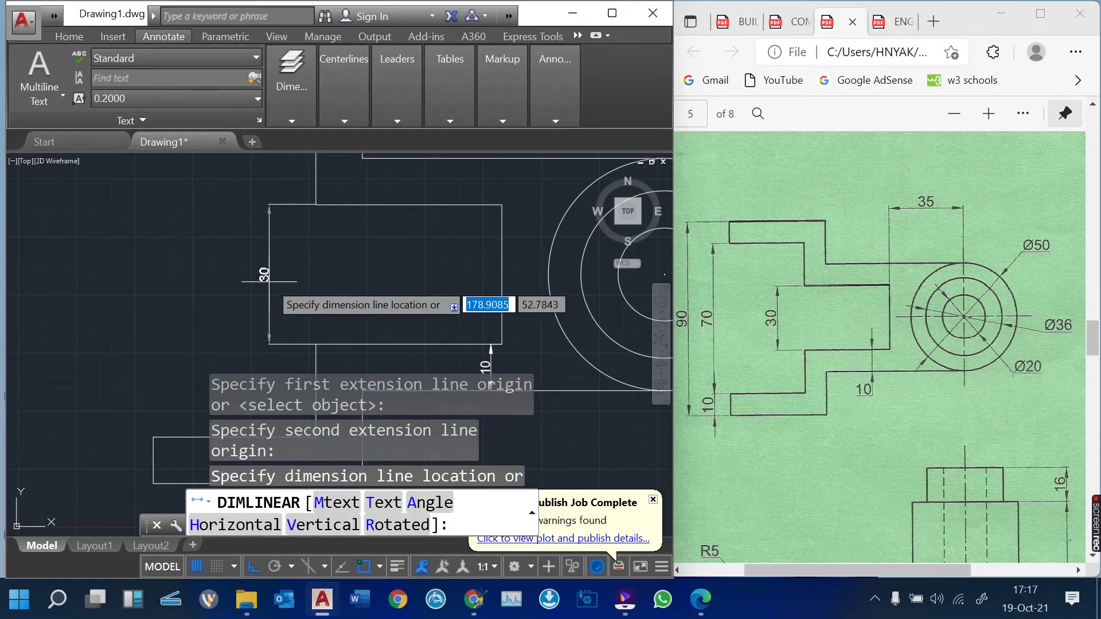
left_click(270, 279)
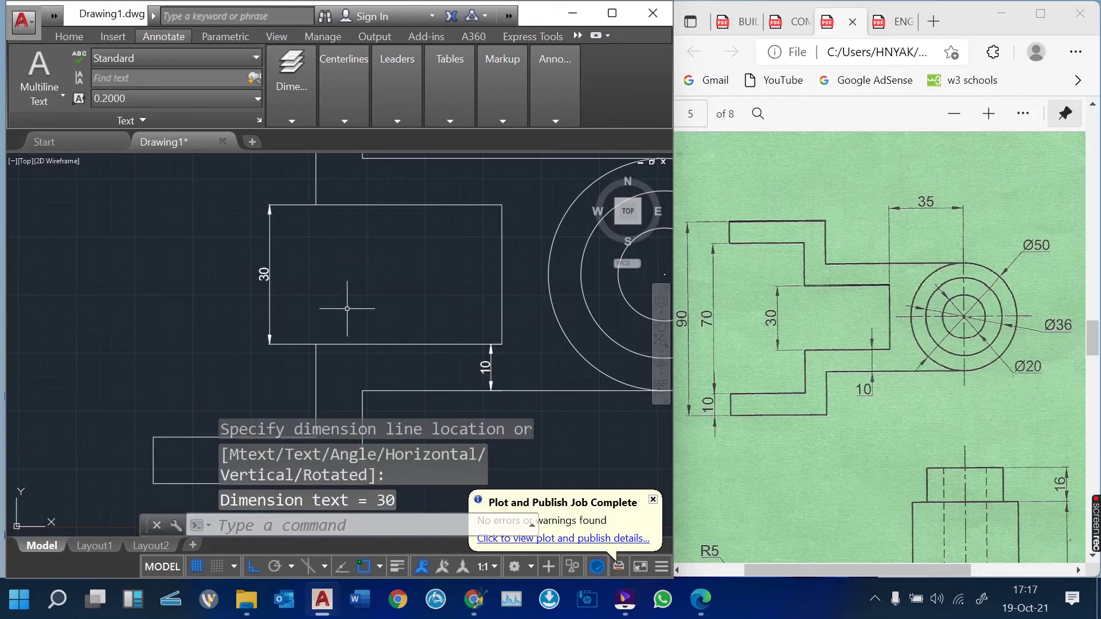
- Add a vertical linear dimension for the thickness of the lower prong's left end, placed just outside it to the left
middle_click_drag(347, 308, 445, 243)
middle_click_drag(381, 365, 410, 261)
key("Return")
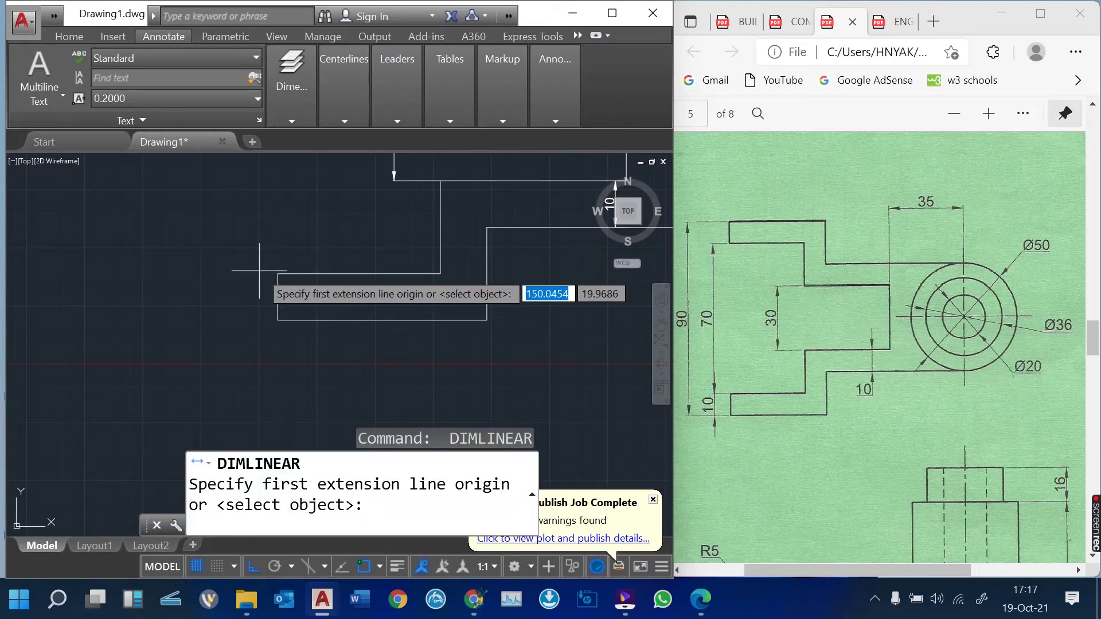
left_click(278, 274)
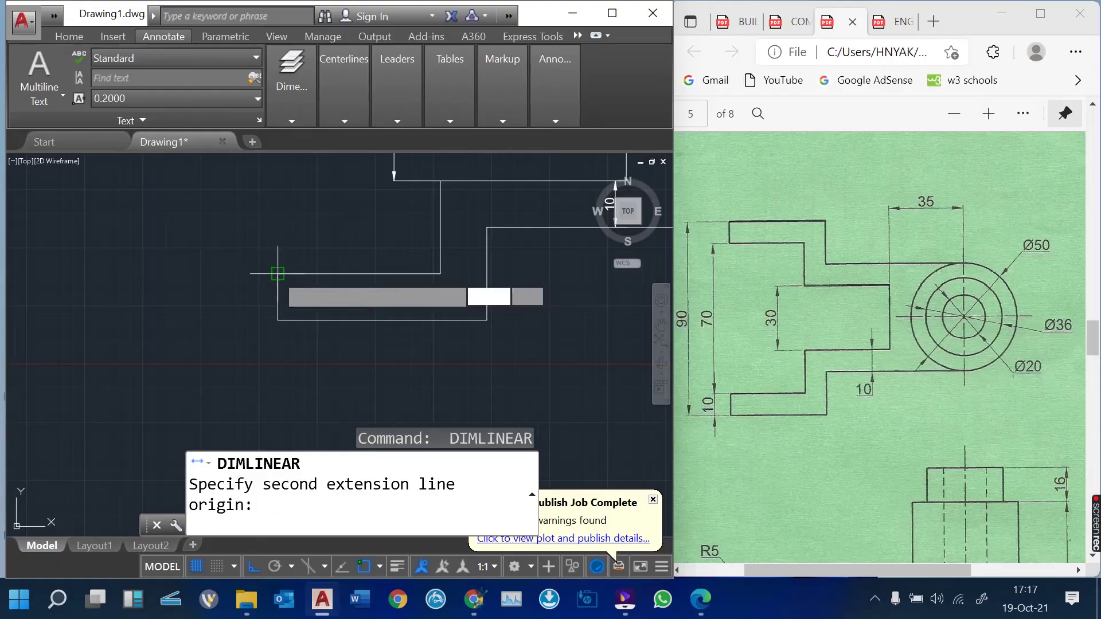
left_click(278, 319)
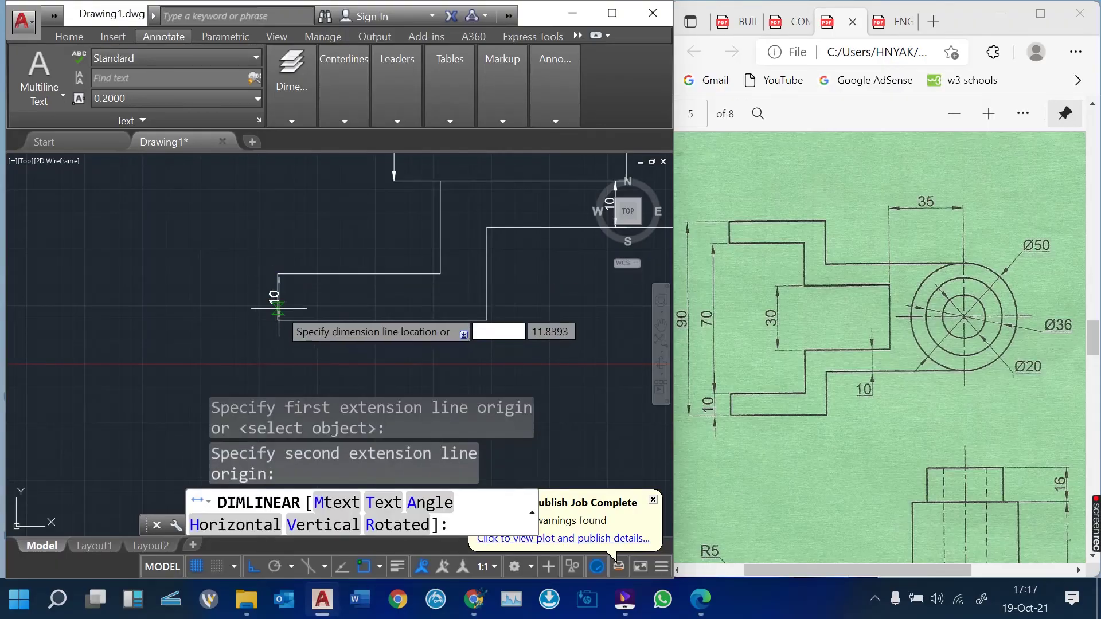
left_click(248, 304)
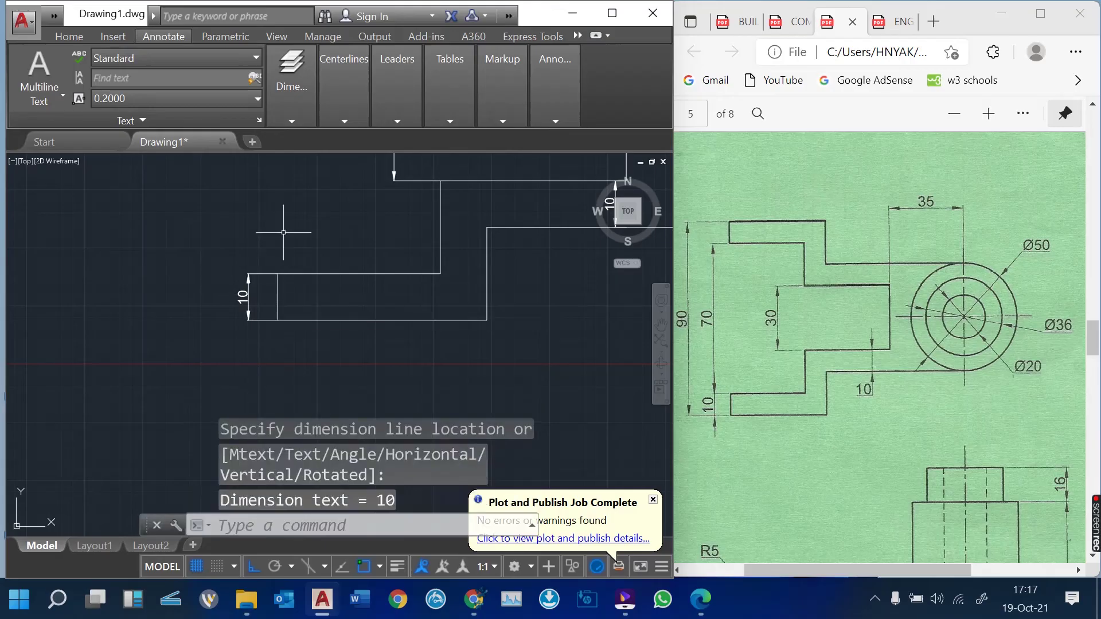
- Add a vertical linear dimension between the inner left corners of the lower and upper prongs, in line with the lower prong's thickness dimension
key("Return")
left_click(278, 274)
scroll(310, 367, "down", 6)
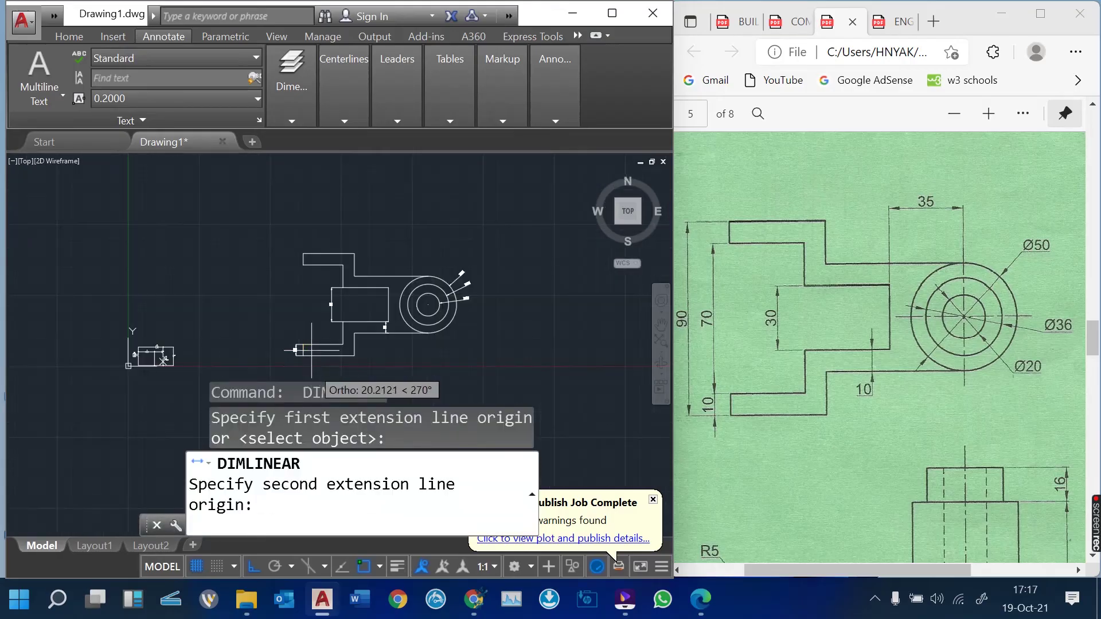
scroll(303, 267, "up", 2)
scroll(301, 266, "up", 2)
left_click(309, 255)
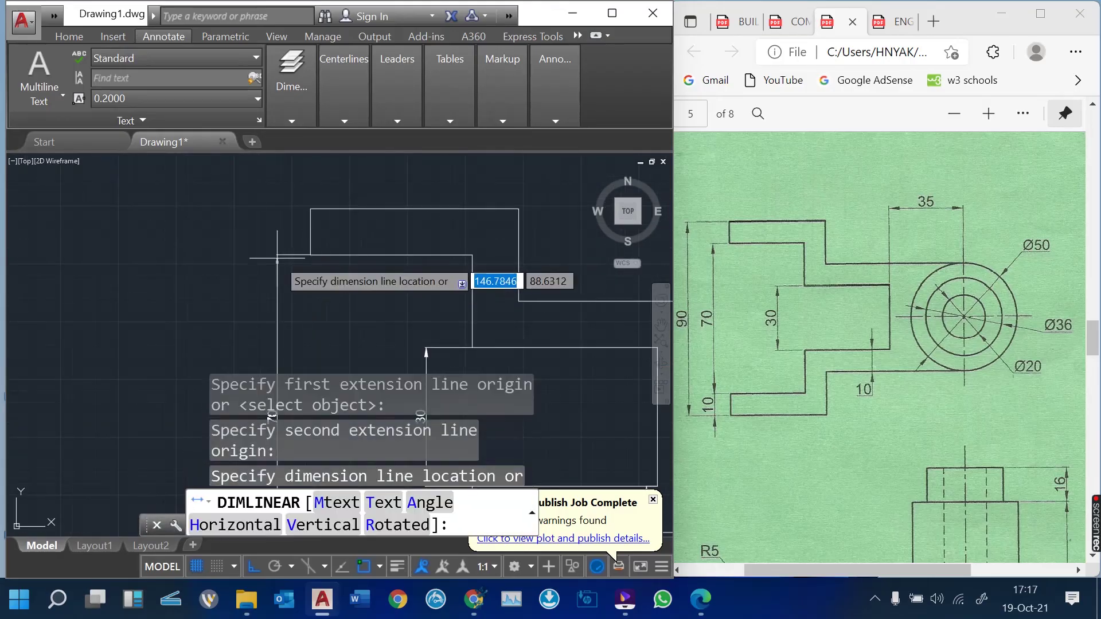
scroll(278, 256, "down", 2)
scroll(280, 230, "down", 3)
scroll(273, 269, "up", 3)
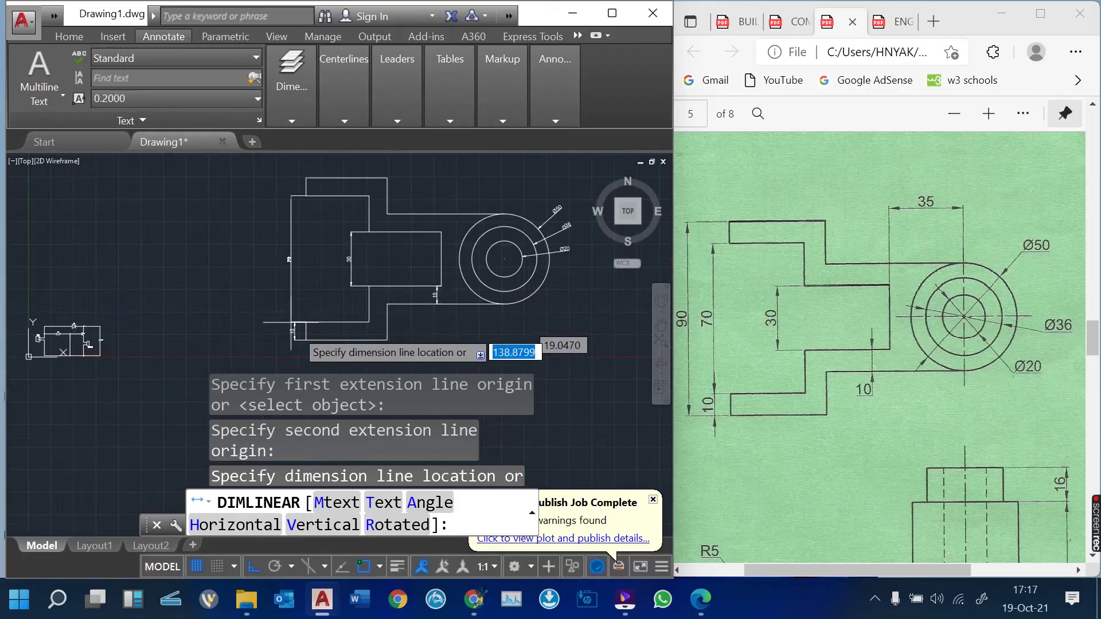
scroll(302, 330, "up", 3)
scroll(282, 263, "up", 6)
scroll(301, 241, "down", 4)
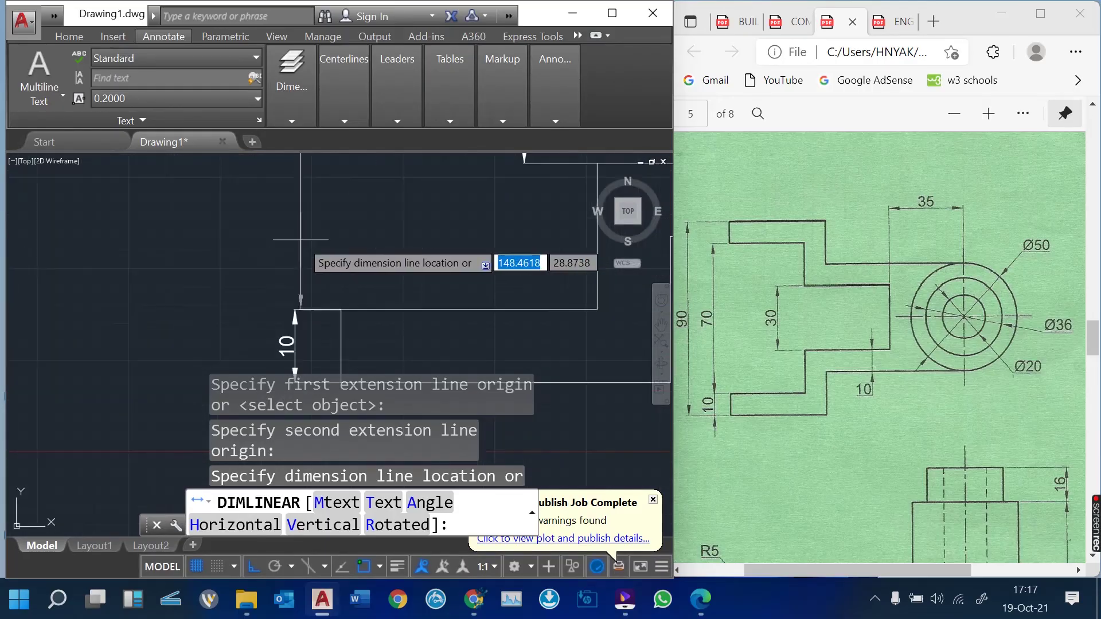
left_click(295, 240)
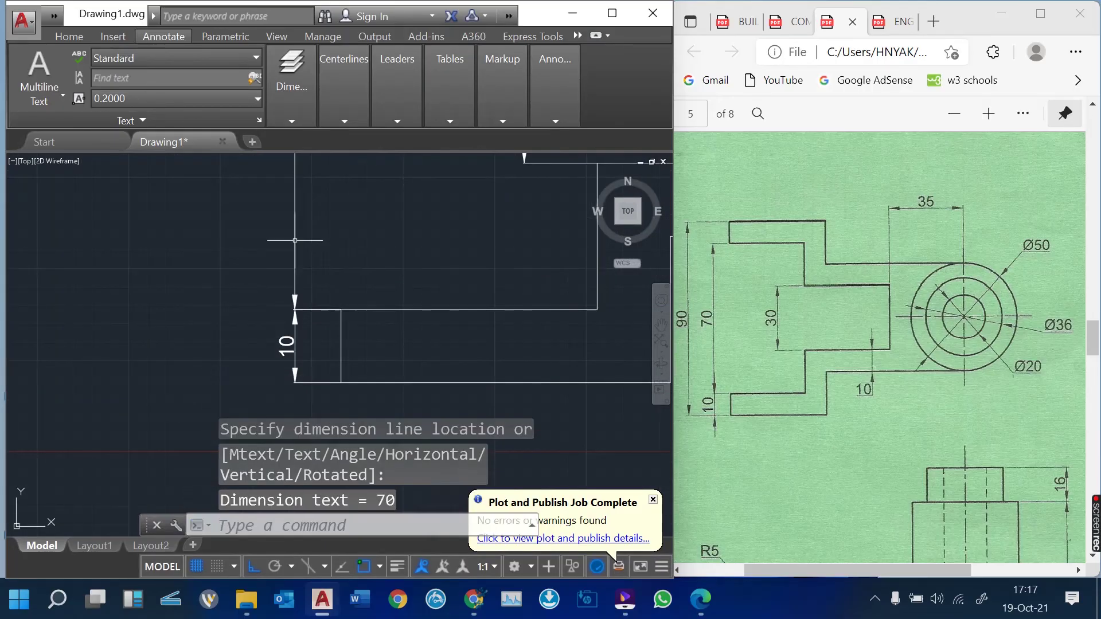
- Add a vertical linear dimension between the outer left corners of the upper and lower prongs, placed outside the 70 mm dimension
scroll(349, 402, "down", 4)
scroll(329, 182, "up", 2)
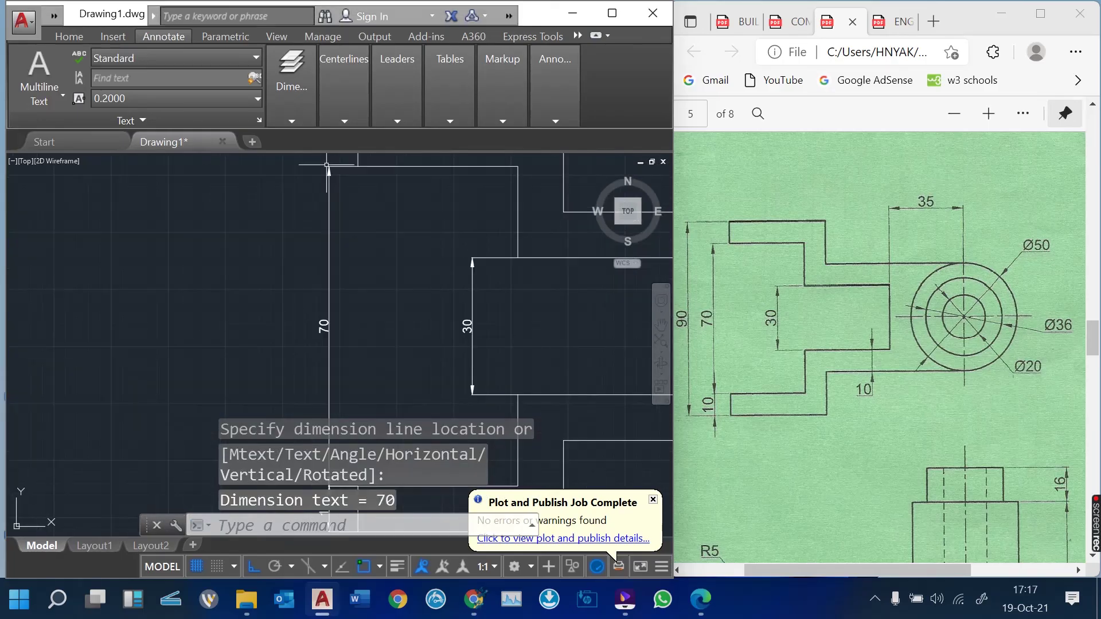
scroll(370, 321, "down", 2)
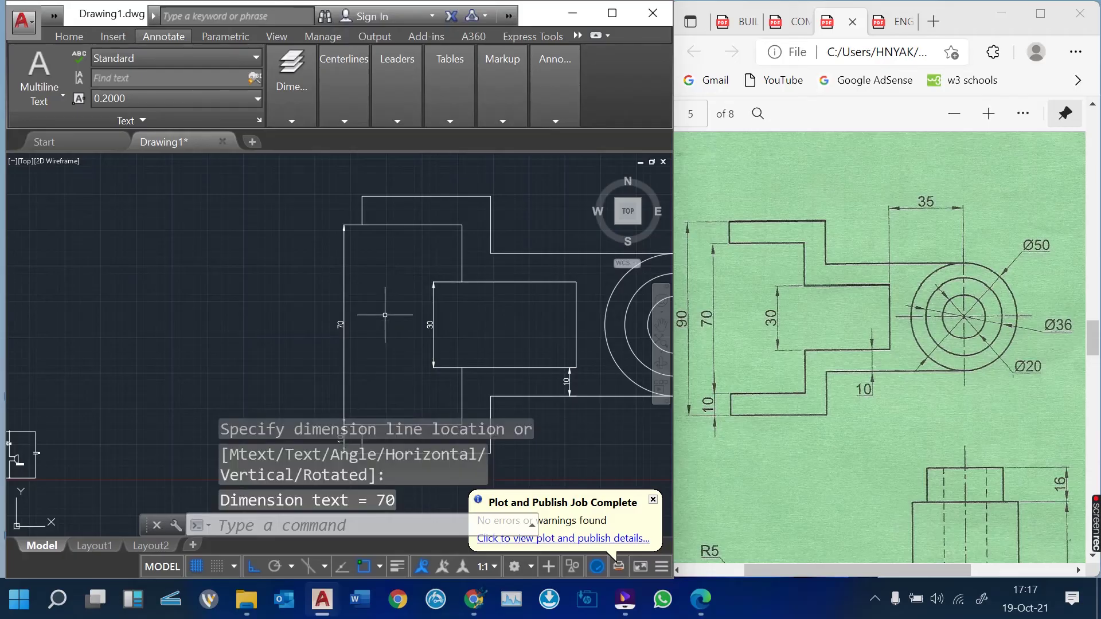
key("Return")
left_click(362, 196)
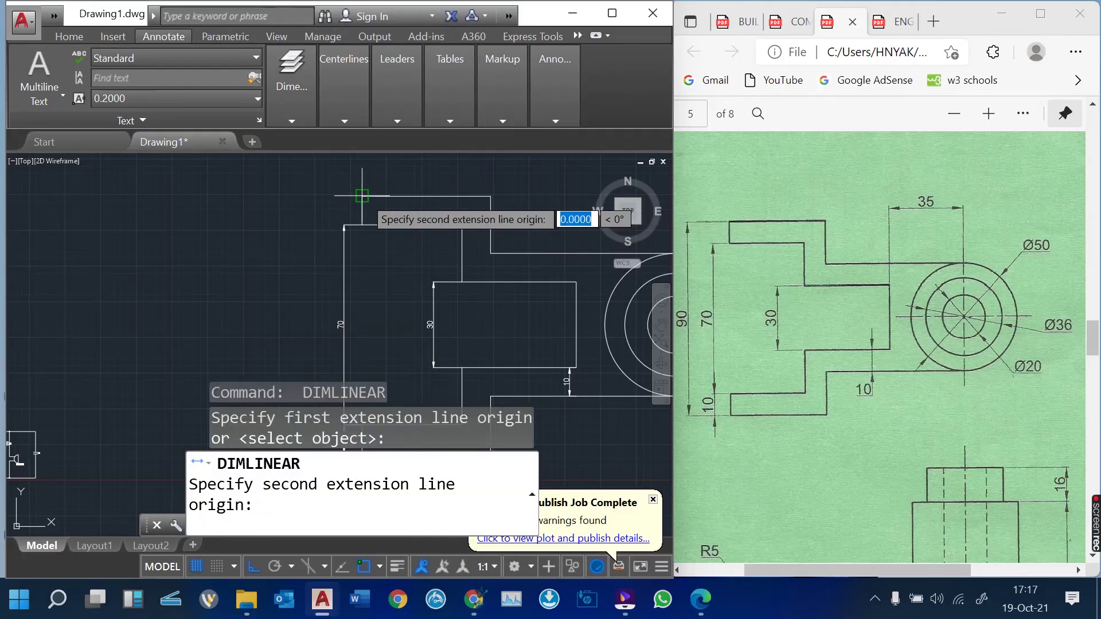
scroll(362, 196, "down", 2)
left_click(362, 357)
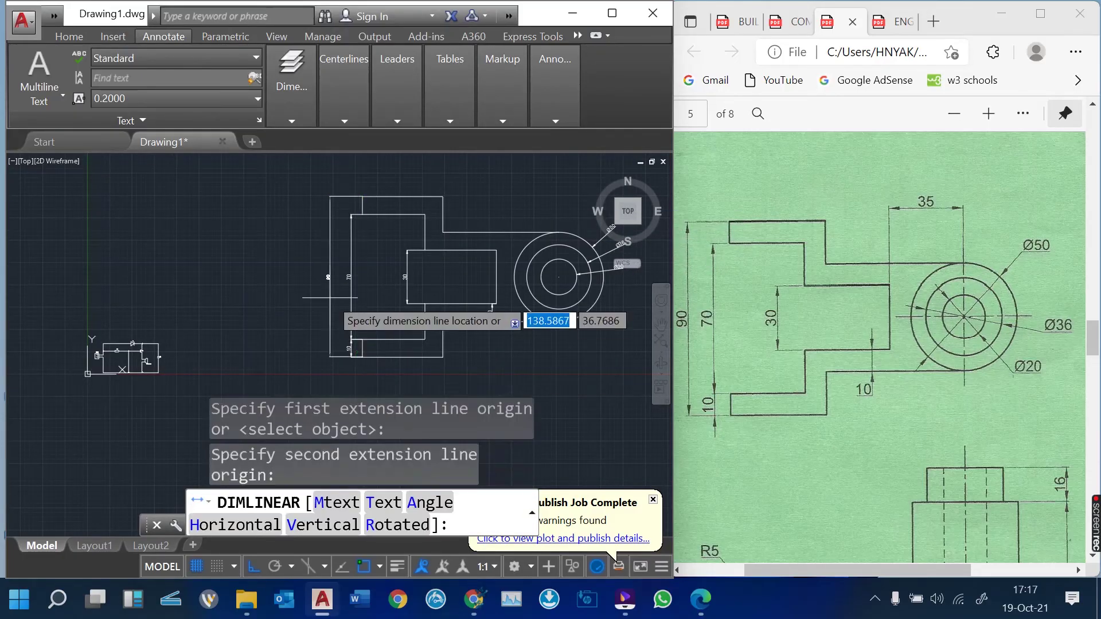
scroll(344, 281, "up", 5)
left_click(343, 276)
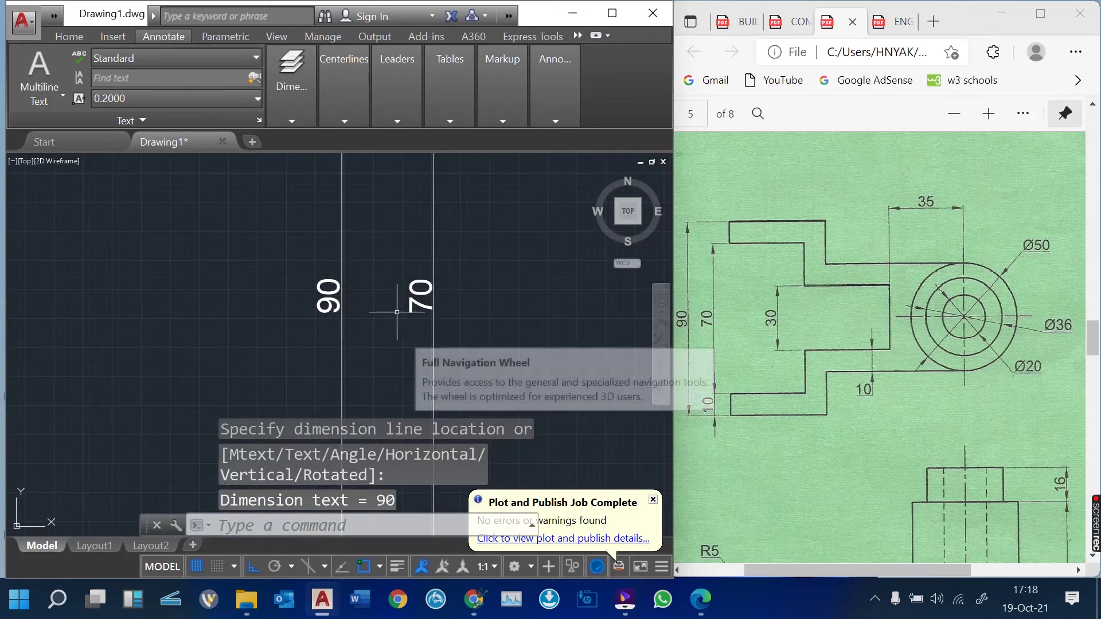
- Add a horizontal linear dimension from the midpoint of the slot's right edge to the circles' centre, placed above the body
scroll(341, 274, "down", 2)
scroll(364, 297, "down", 2)
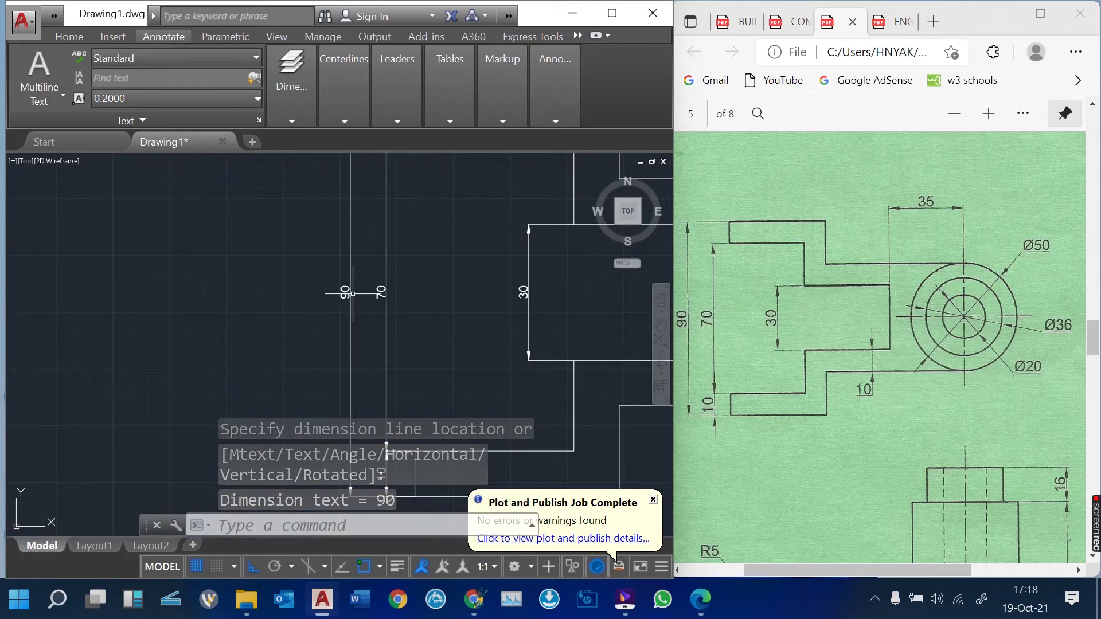
middle_click_drag(412, 369, 303, 243)
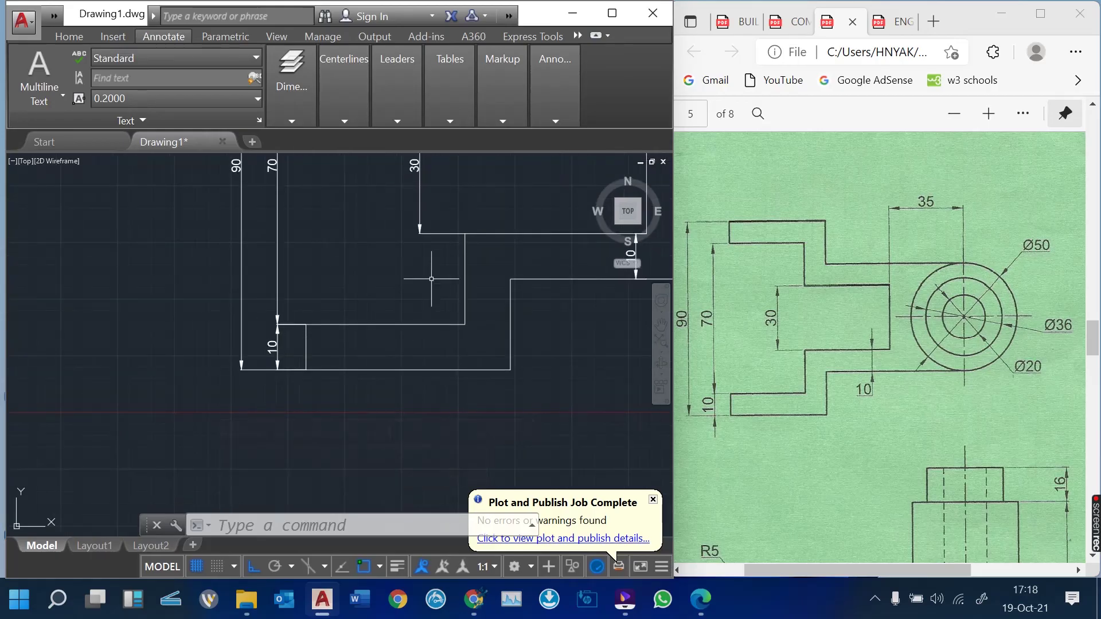
mouse_move(422, 274)
middle_mouse_down()
mouse_move(319, 419)
mouse_move(223, 474)
middle_mouse_up()
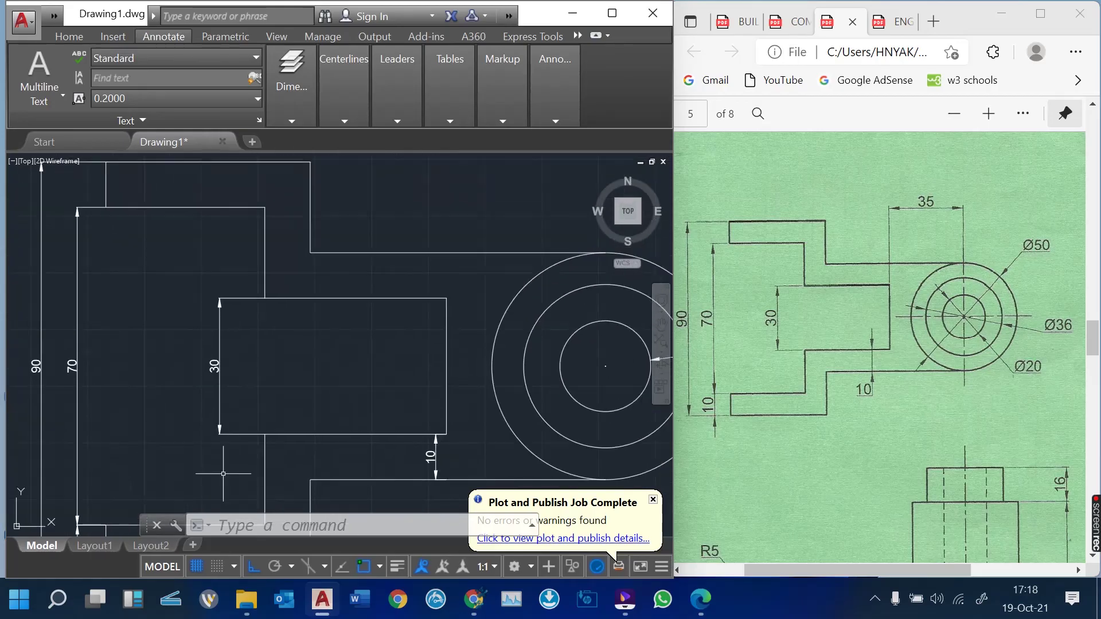
middle_click_drag(431, 393, 312, 393)
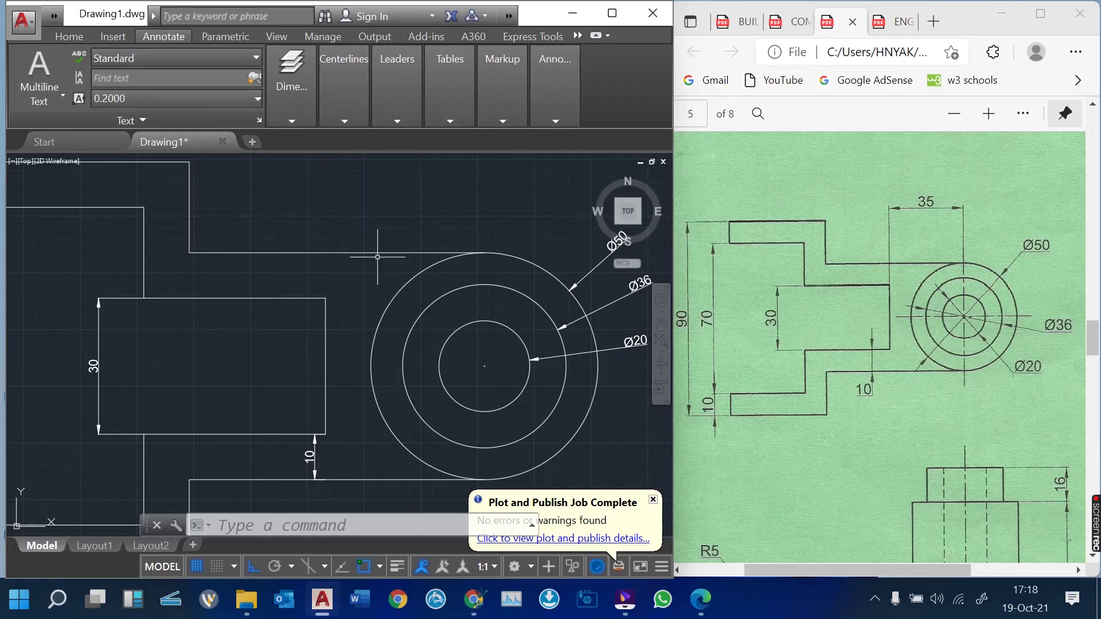
type("dli")
key("Return")
left_click(325, 366)
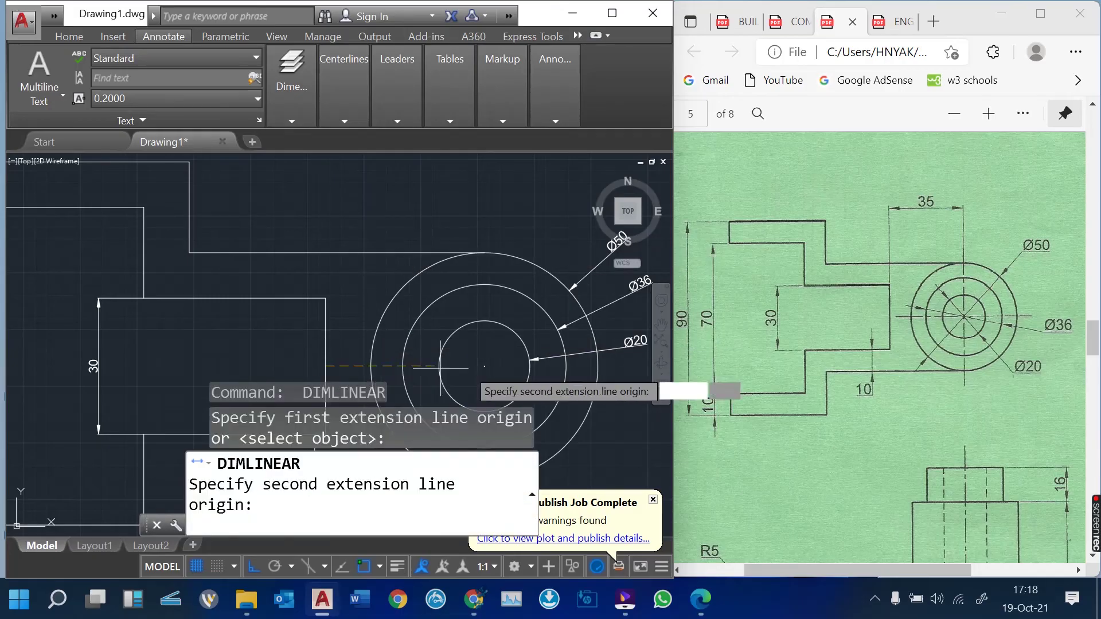
left_click(484, 366)
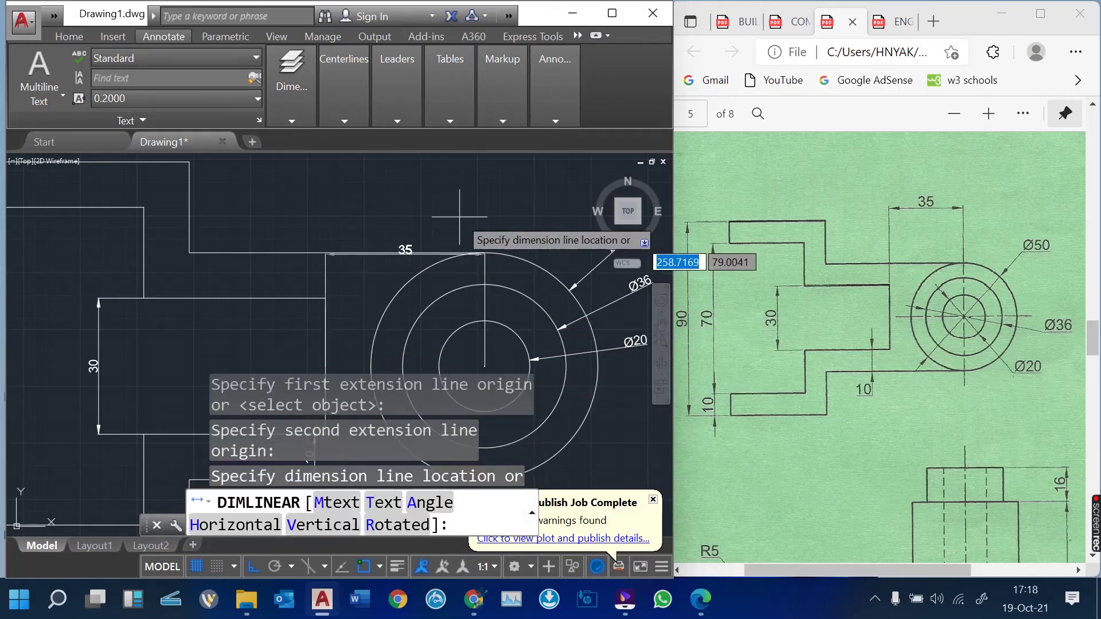
left_click(468, 178)
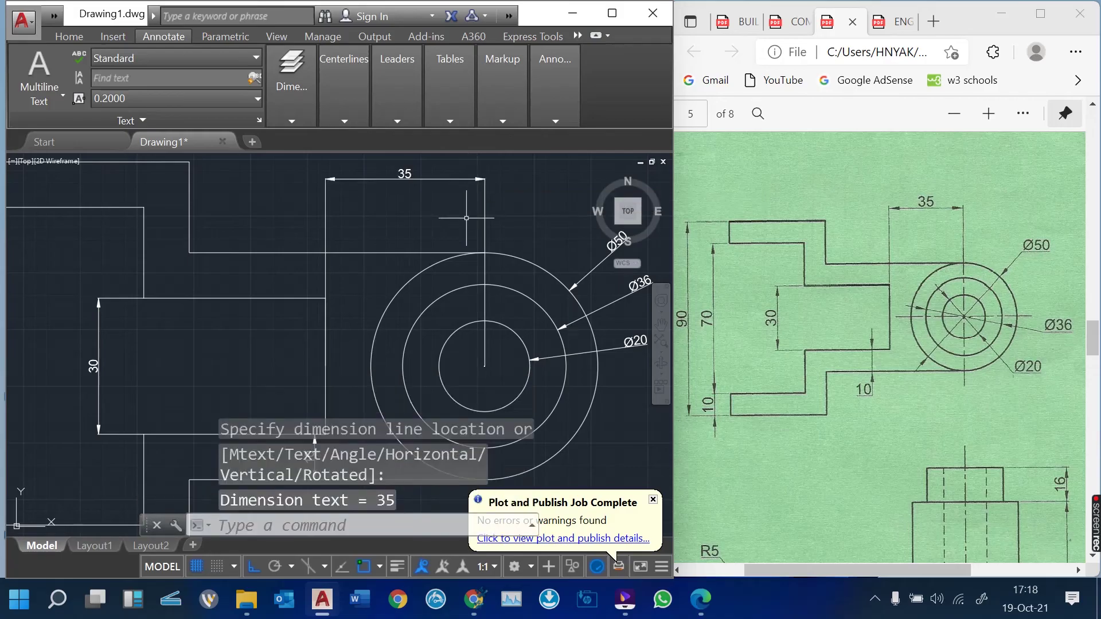
- Modify the Standard dimension style to use red dimension lines and an arrow size of 2.5
scroll(466, 218, "down", 2)
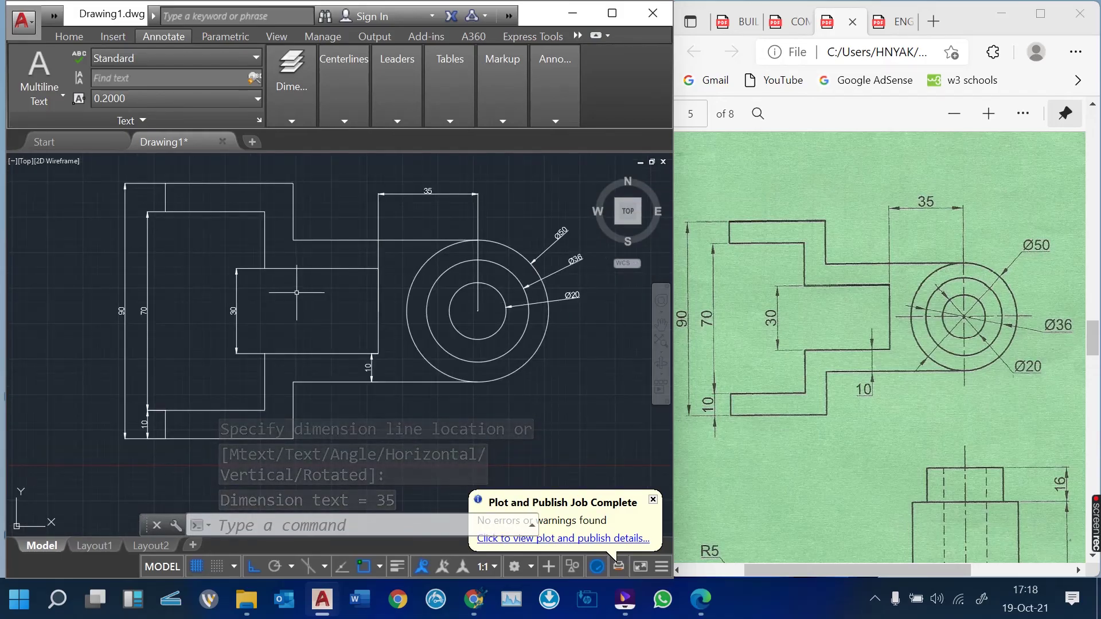
type("DIM")
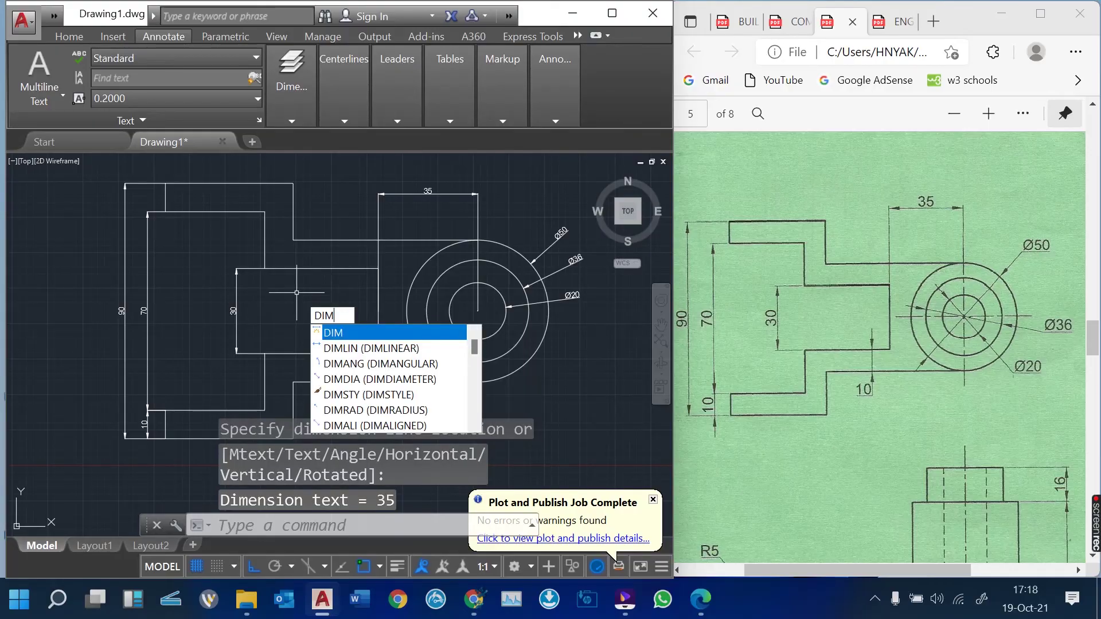
type("S")
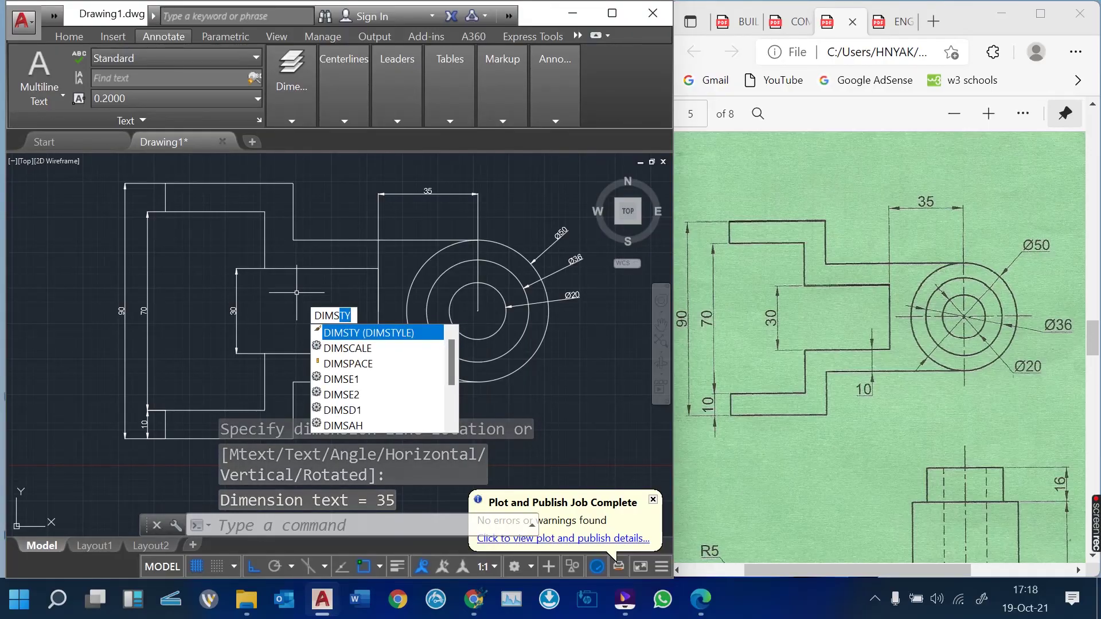
key("Return")
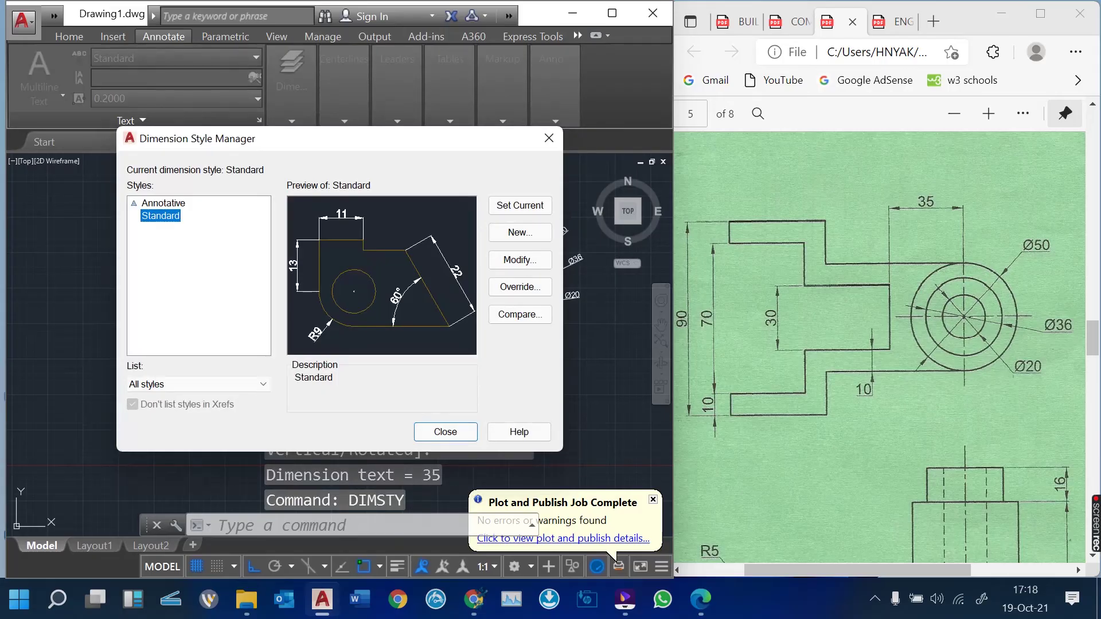
left_click(519, 260)
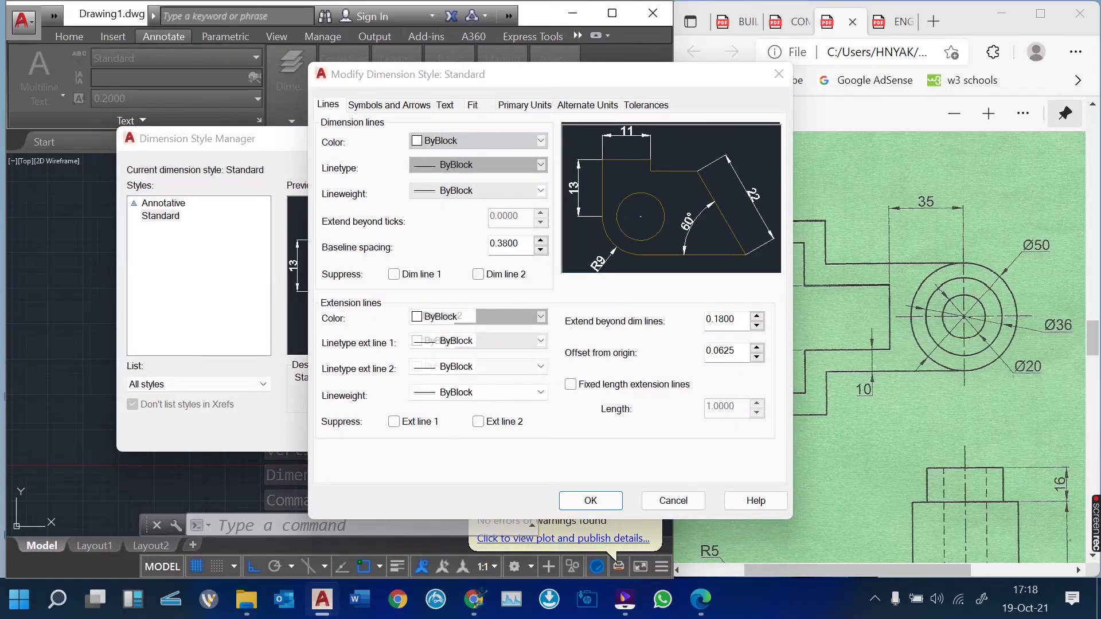
left_click(479, 141)
left_click(479, 141)
left_click(479, 140)
key("Down")
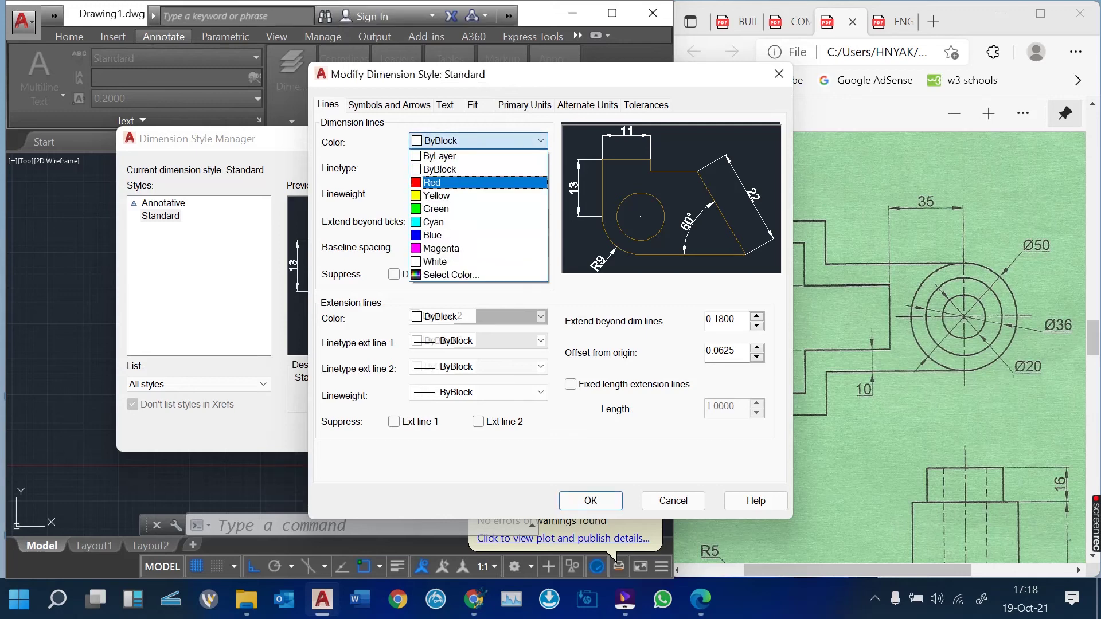
key("Return")
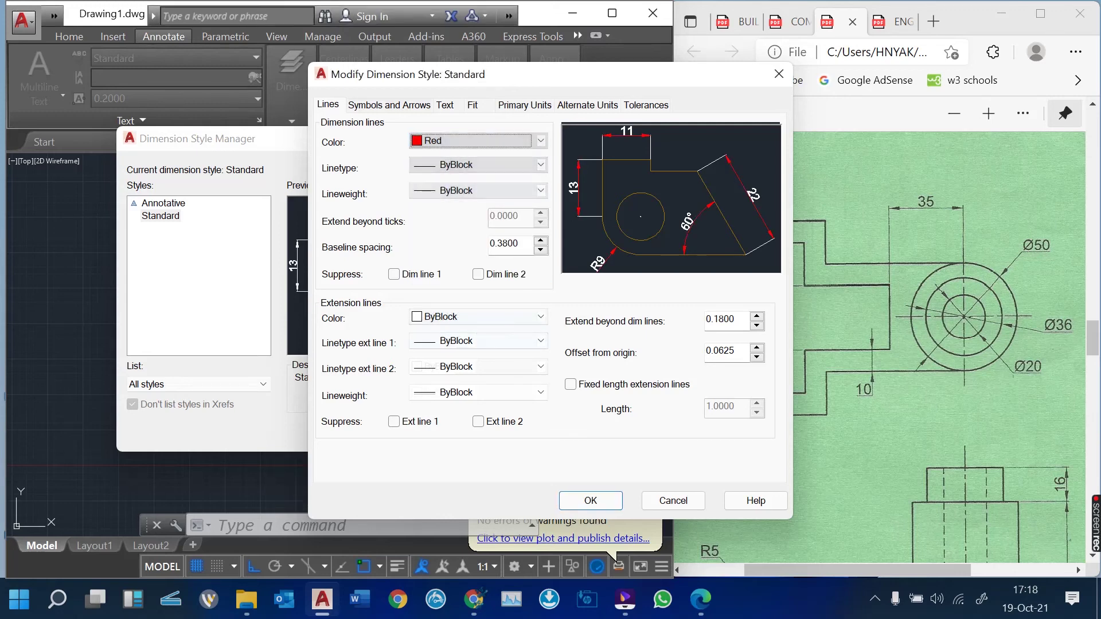
left_click(389, 104)
left_click_drag(350, 279, 361, 279)
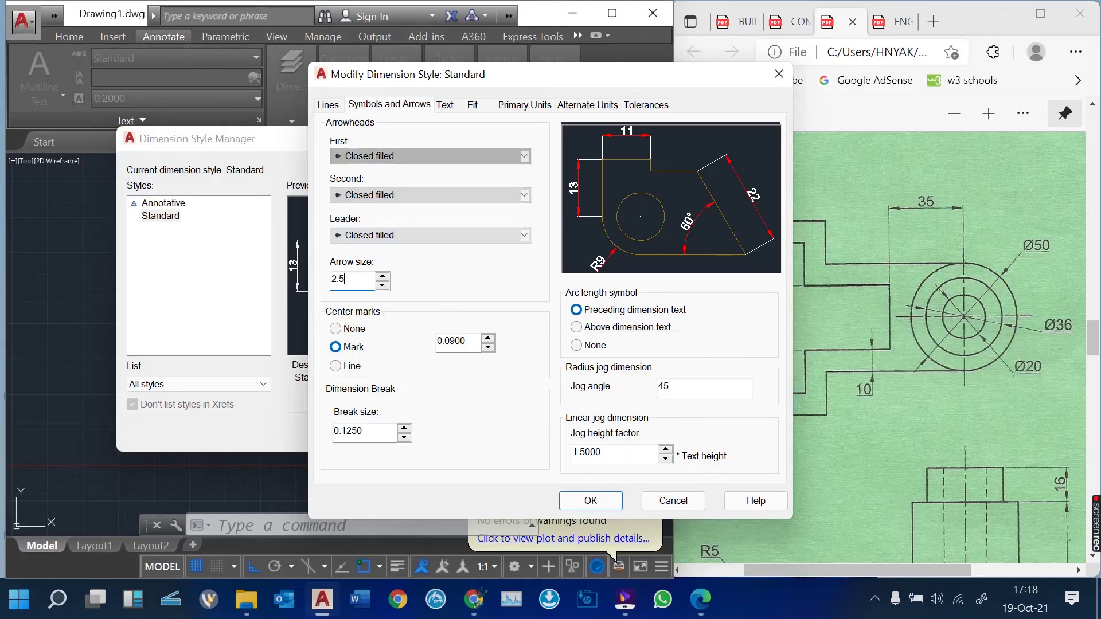
- Set the Standard style's extension line color to green and make the style current
left_click(328, 104)
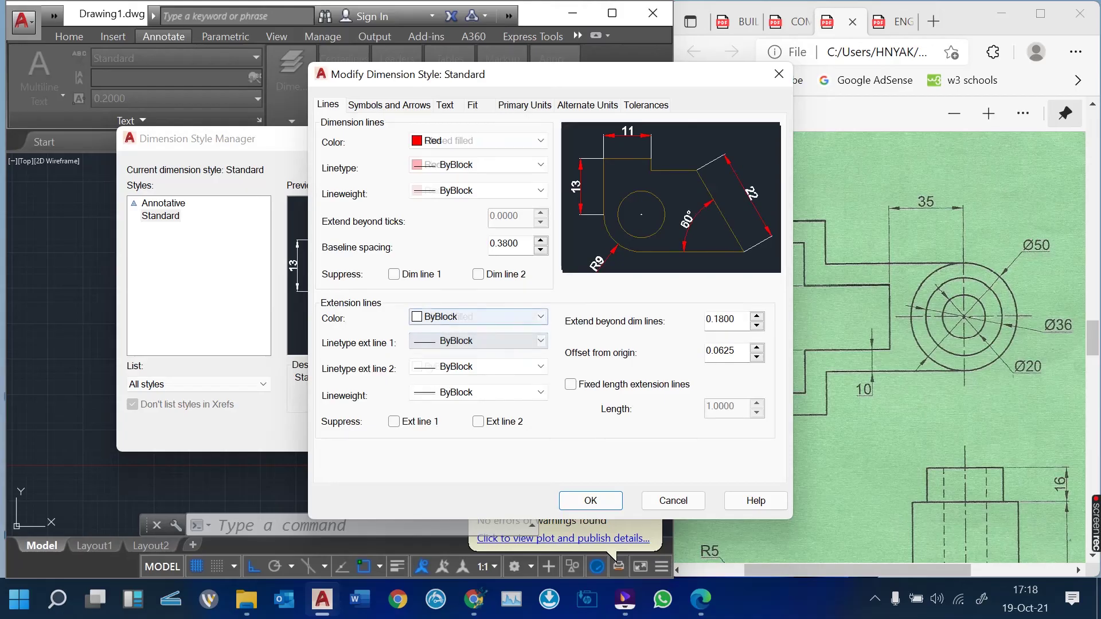
left_click(478, 317)
left_click(436, 385)
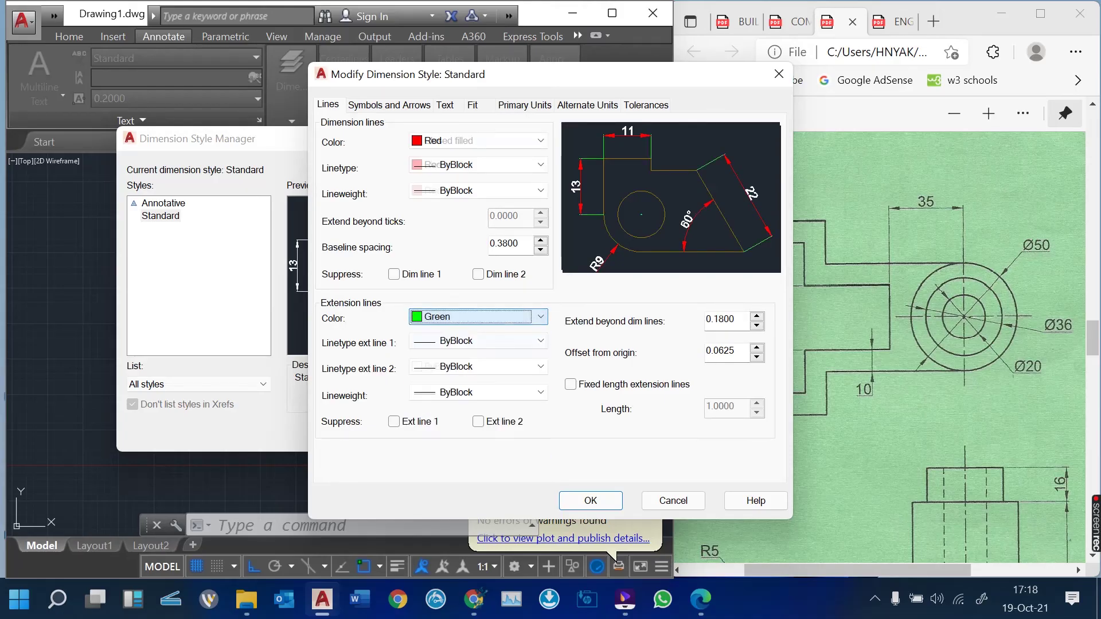
left_click(590, 500)
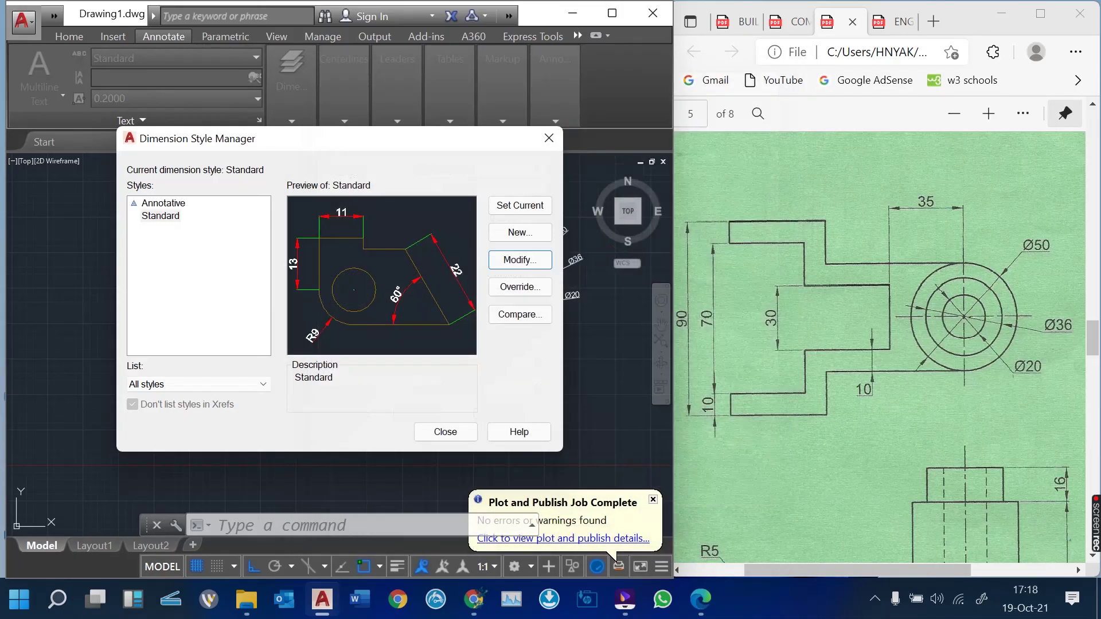
left_click(520, 205)
left_click(446, 431)
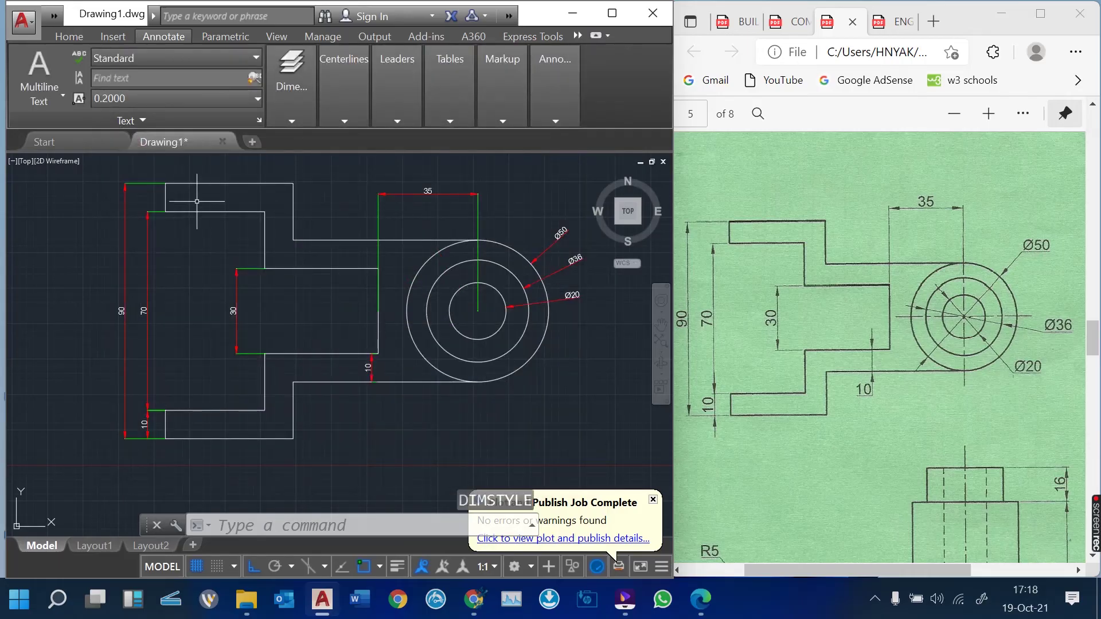
scroll(533, 229, "up", 3)
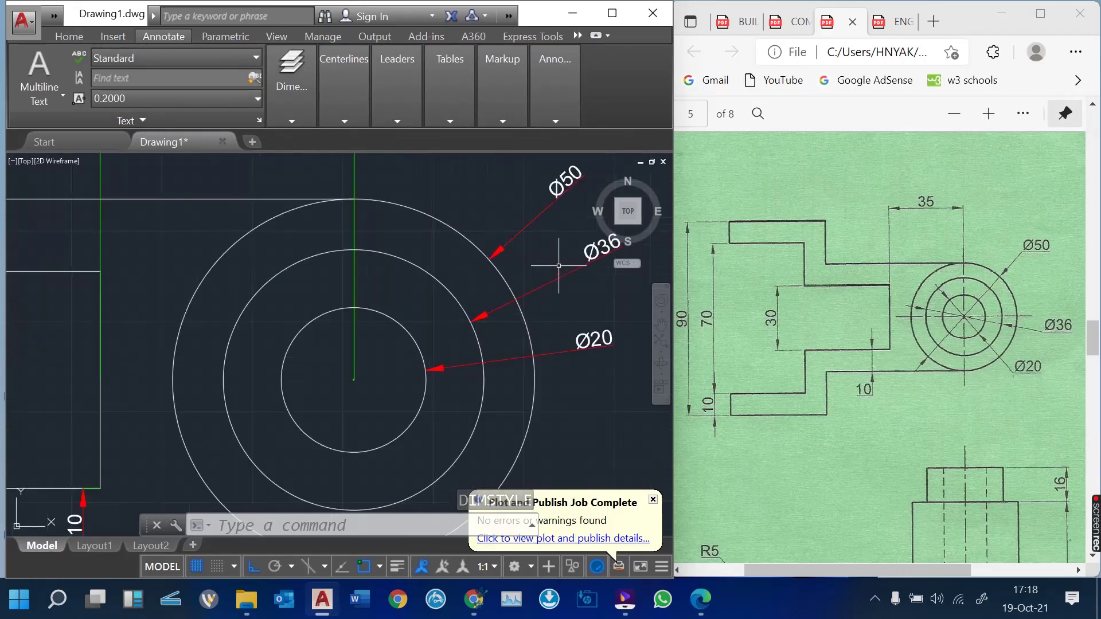
scroll(555, 315, "down", 3)
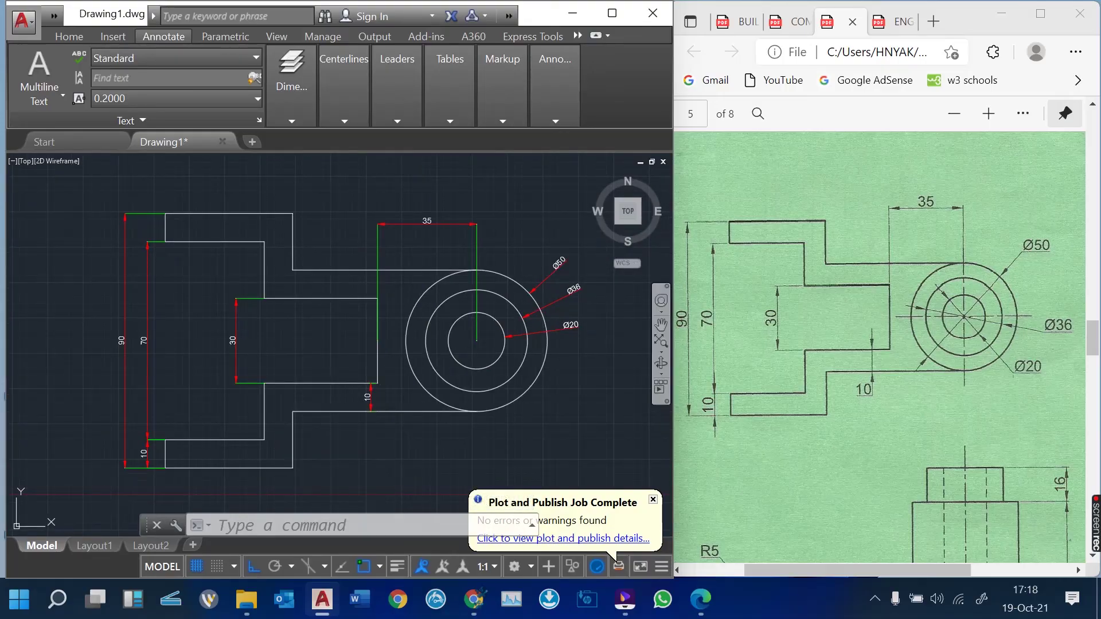
scroll(316, 363, "up", 2)
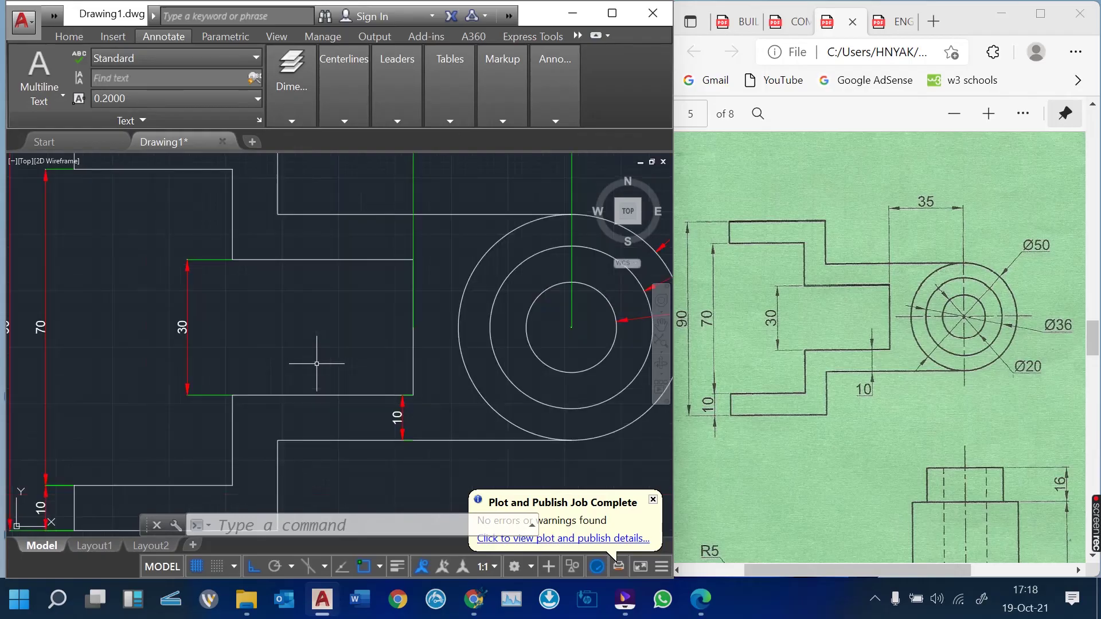
scroll(310, 362, "down", 2)
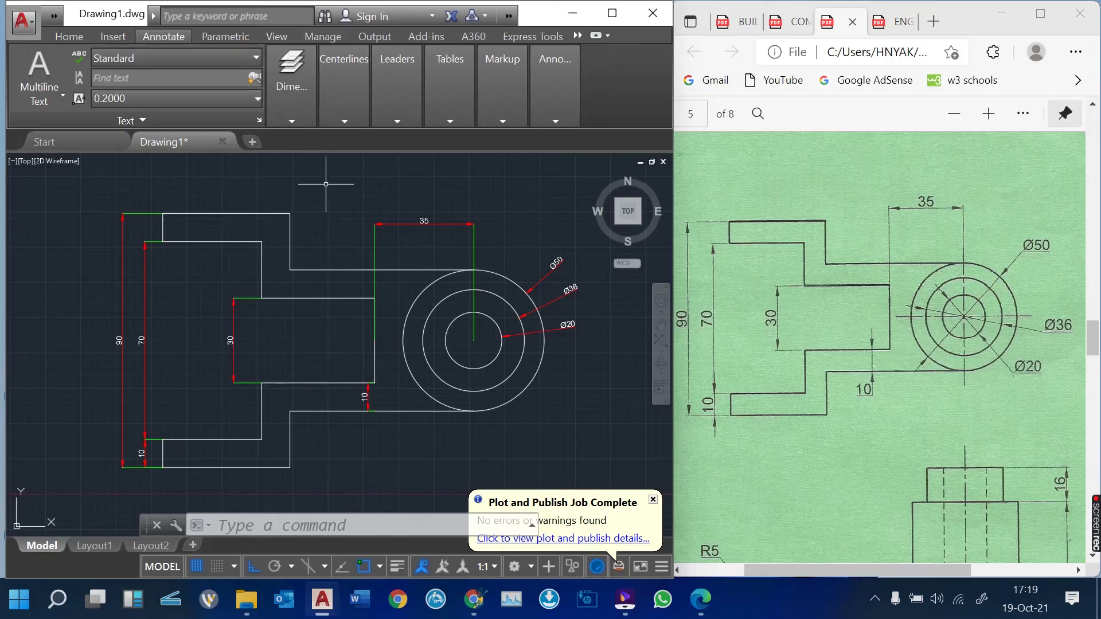
- Modify the Standard dimension style so that extension lines extend 5 beyond the dimension lines
type("DIM")
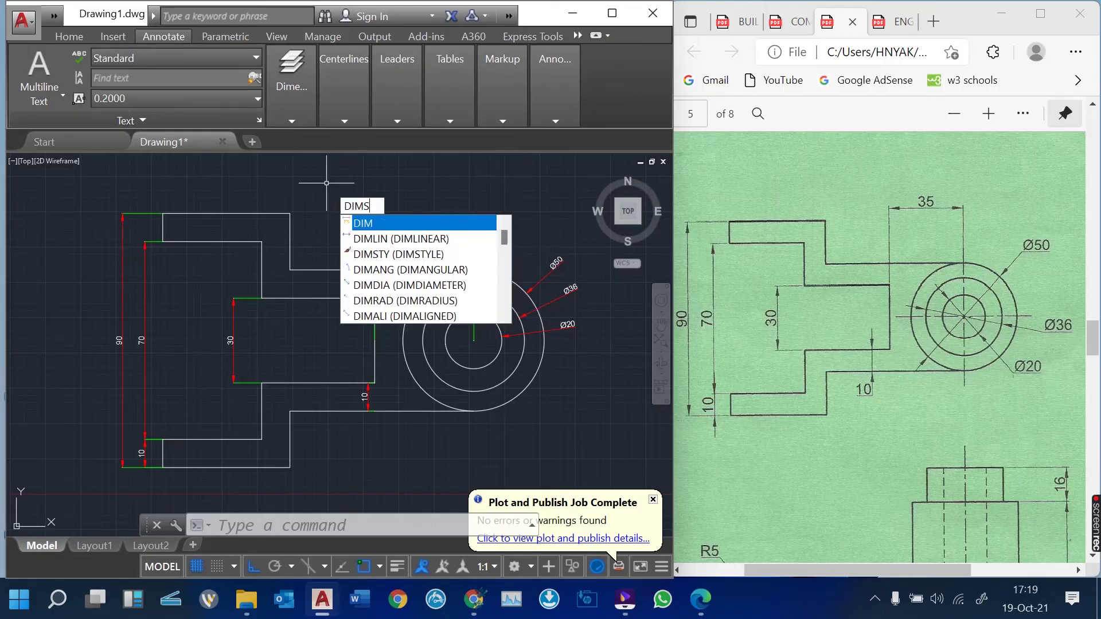
type("S")
key("Down")
key("Down")
key("Up")
key("Up")
key("Return")
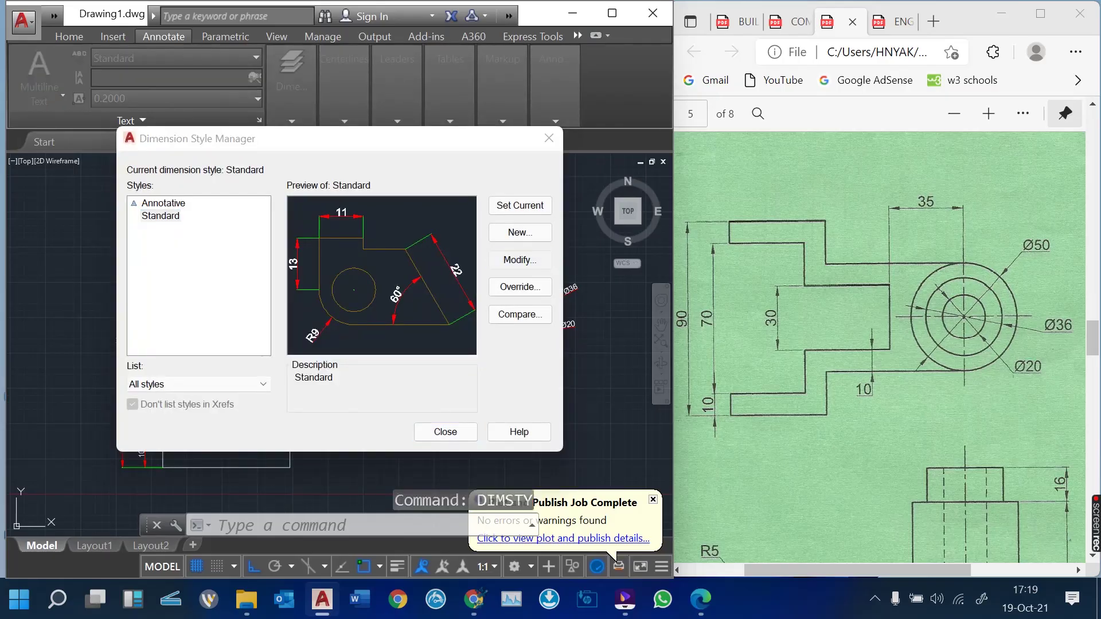
left_click(520, 260)
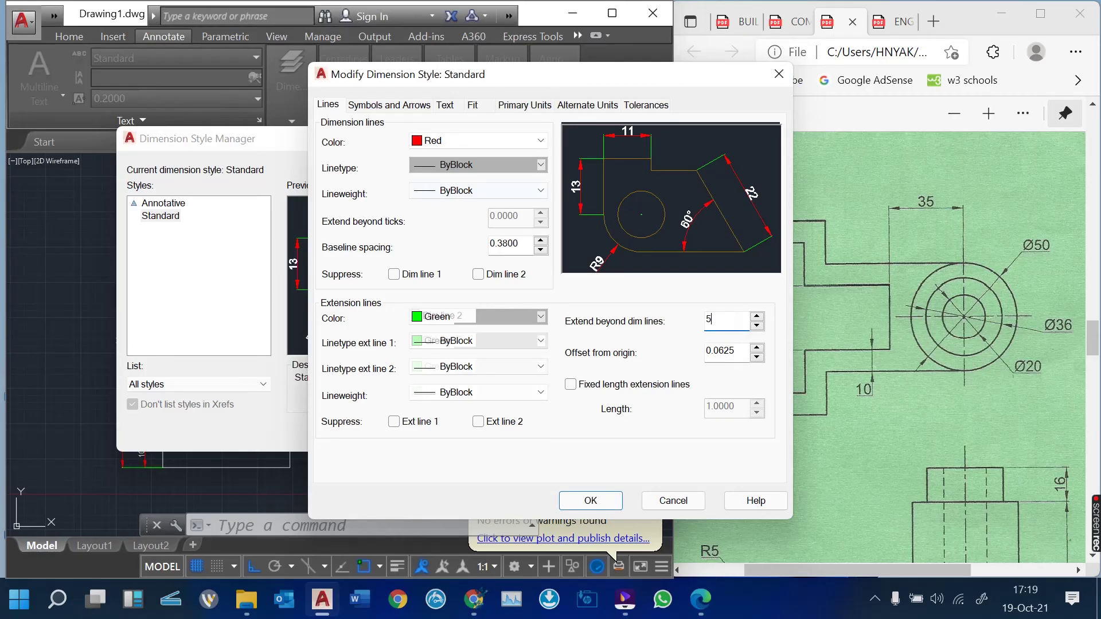
- Enable fixed length extension lines in the Standard style, enter their length and apply the changes to the drawing
left_click(570, 384)
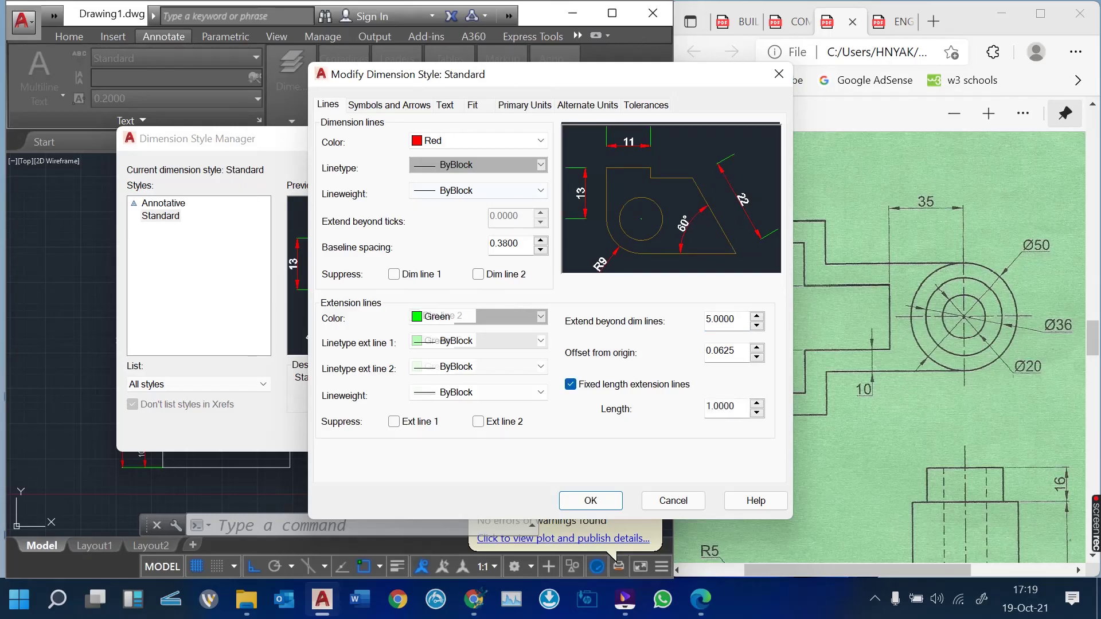
left_click_drag(737, 407, 704, 407)
key("Return")
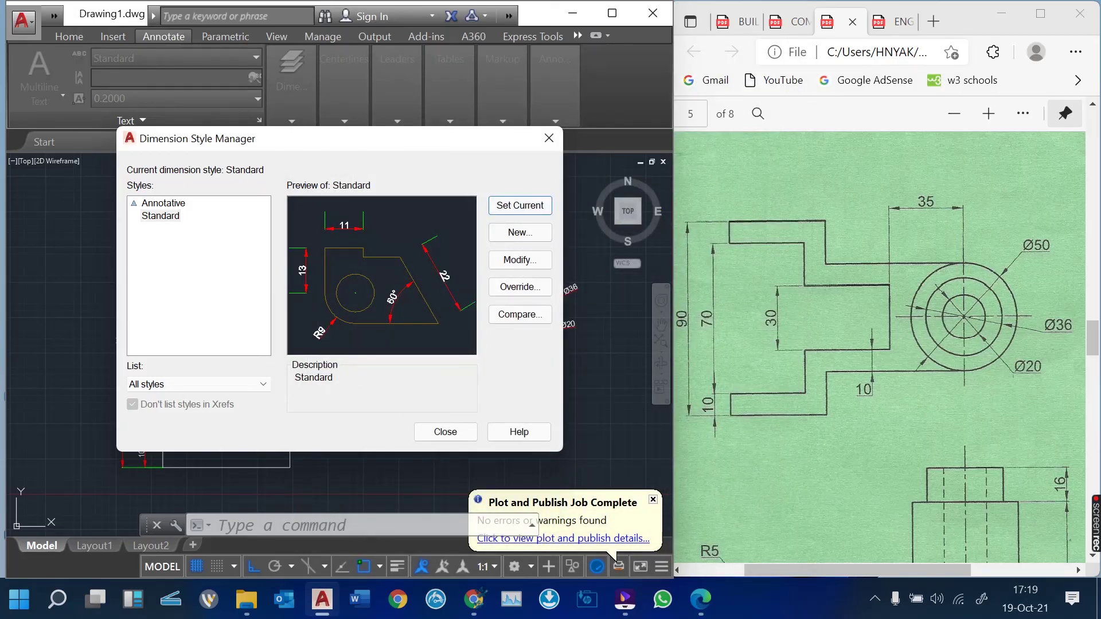
left_click(445, 431)
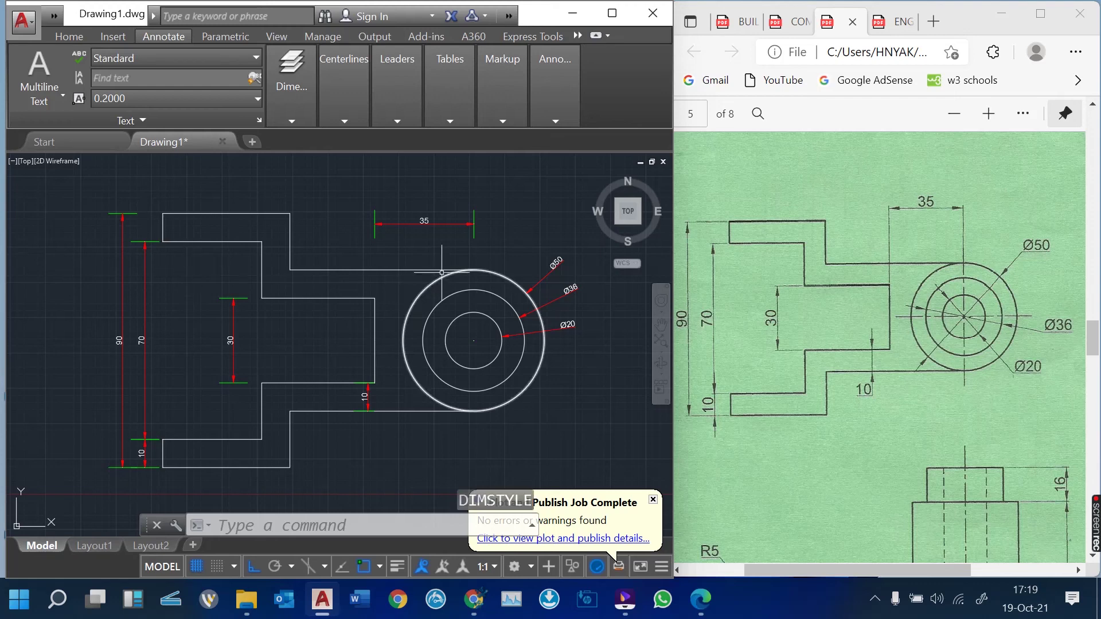
scroll(479, 215, "up", 2)
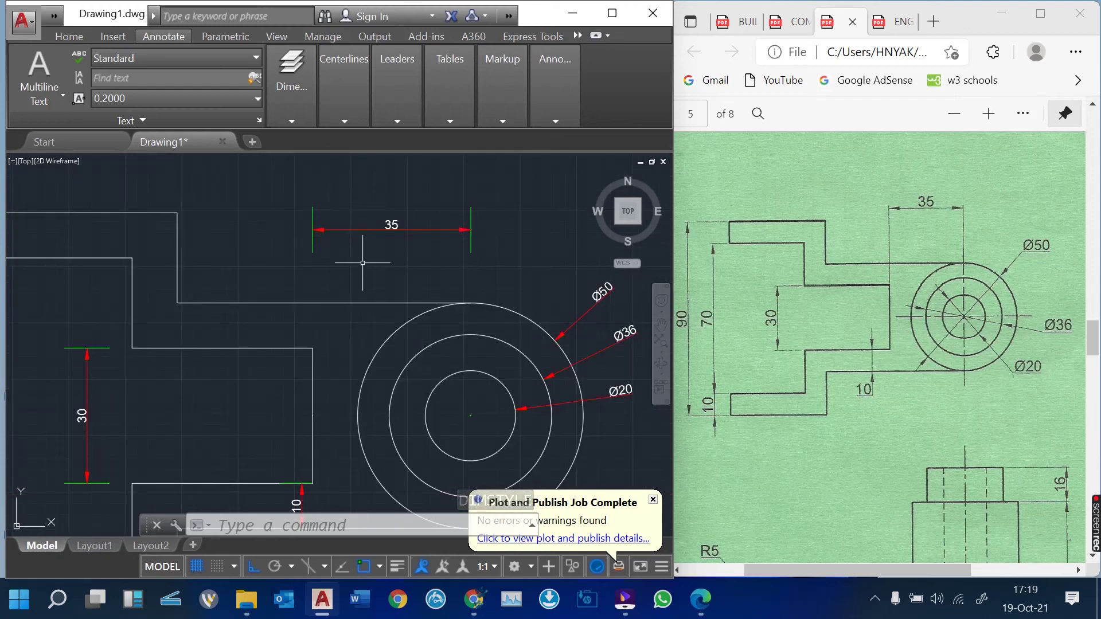
- Examine the plan view's linear and diameter dimensions with the updated Standard style applied
scroll(464, 264, "down", 3)
scroll(335, 327, "up", 3)
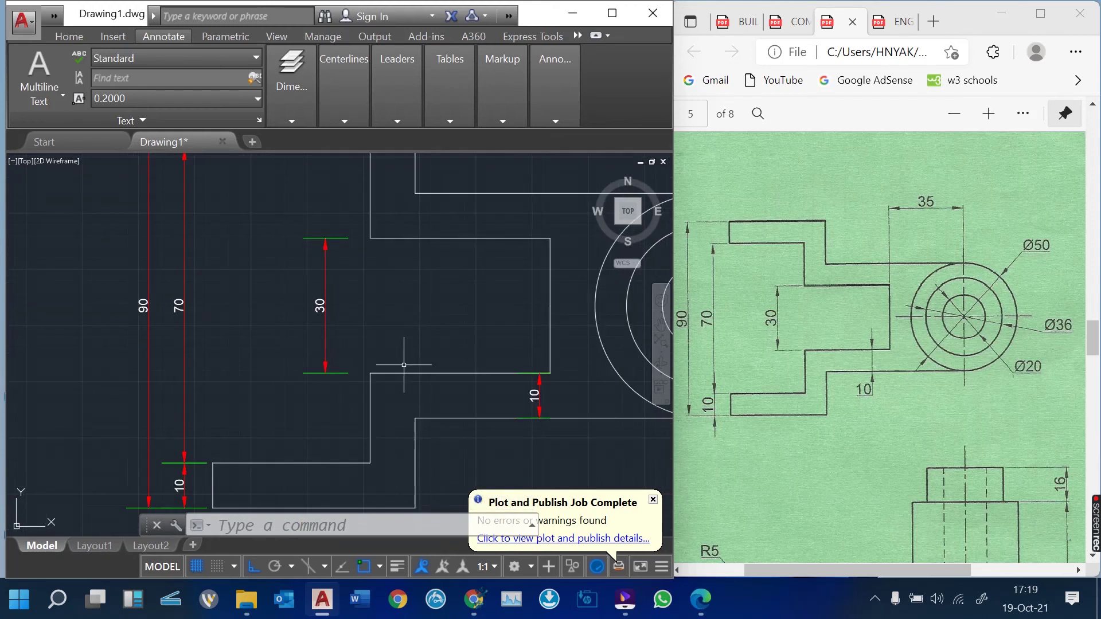
scroll(427, 390, "down", 2)
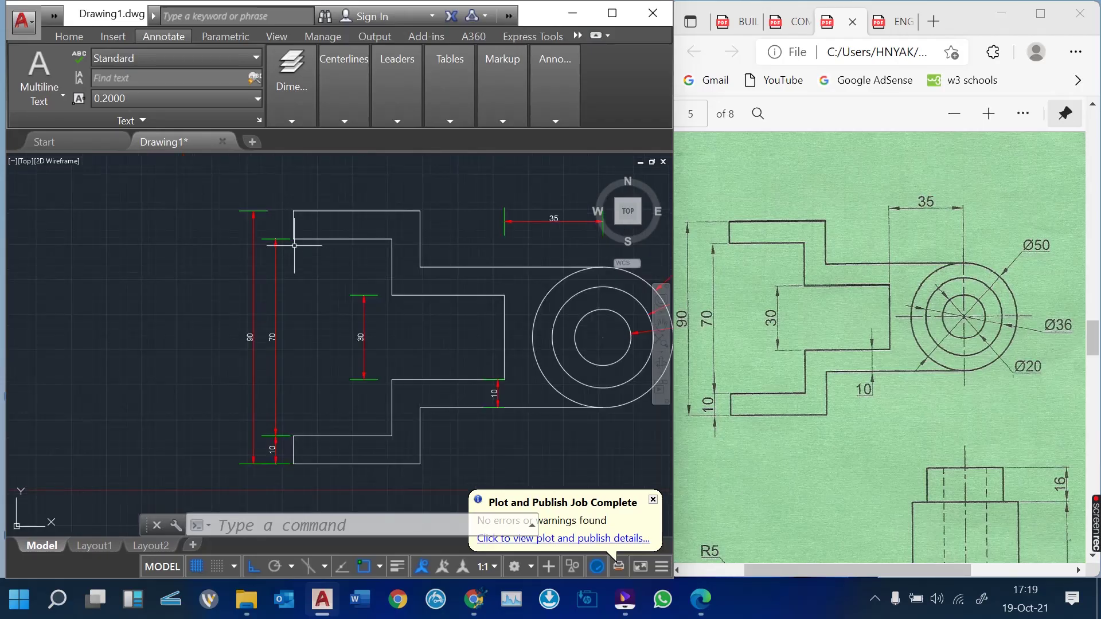
scroll(294, 246, "up", 2)
scroll(284, 246, "down", 2)
scroll(382, 315, "up", 1)
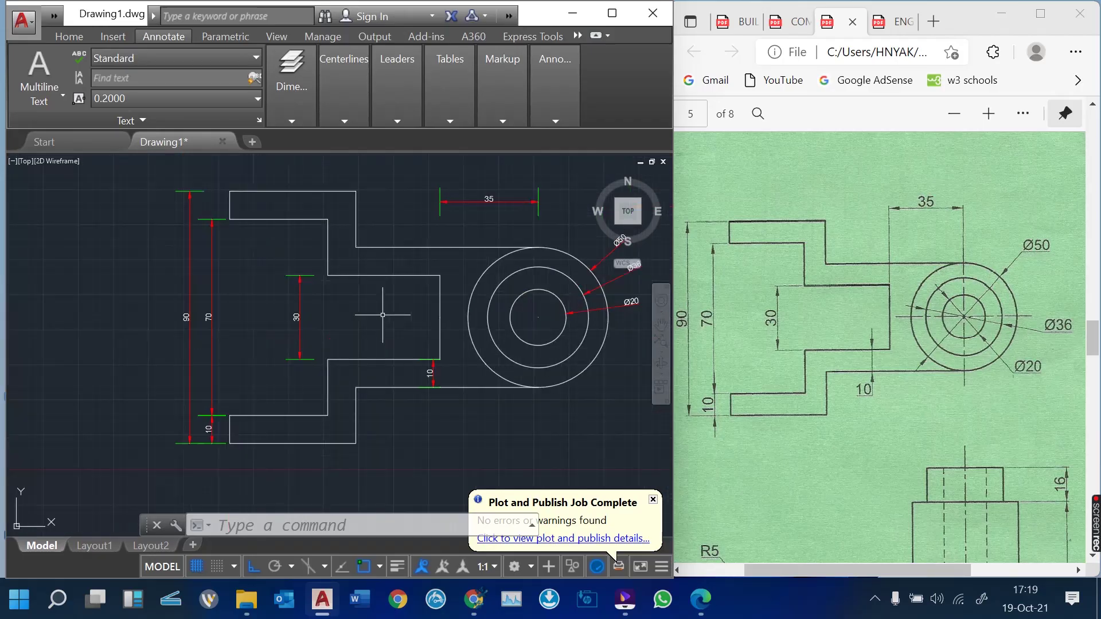
scroll(300, 462, "up", 2)
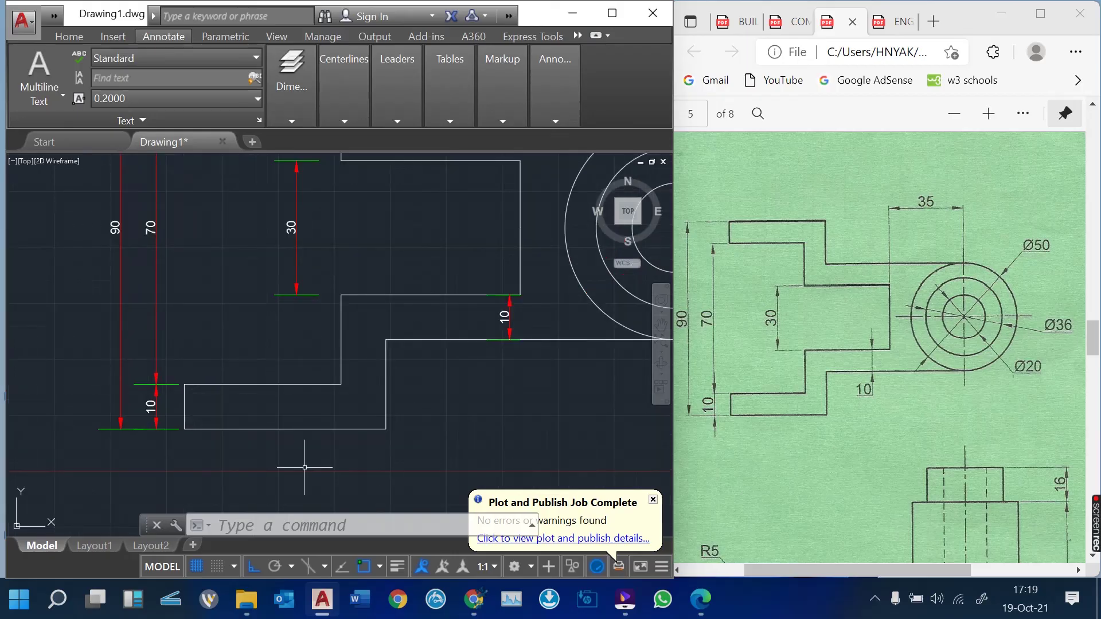
- Add a horizontal linear dimension for the lower arm's bottom edge, placing it below the plan view
middle_click_drag(300, 462, 320, 388)
type("DIM")
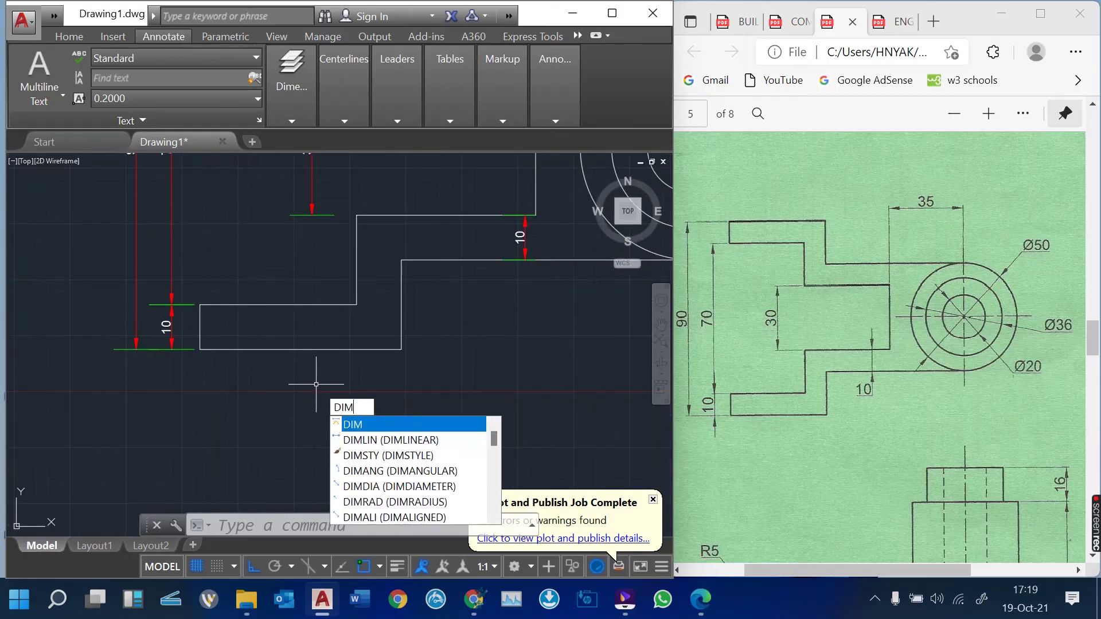
key("Down")
key("Return")
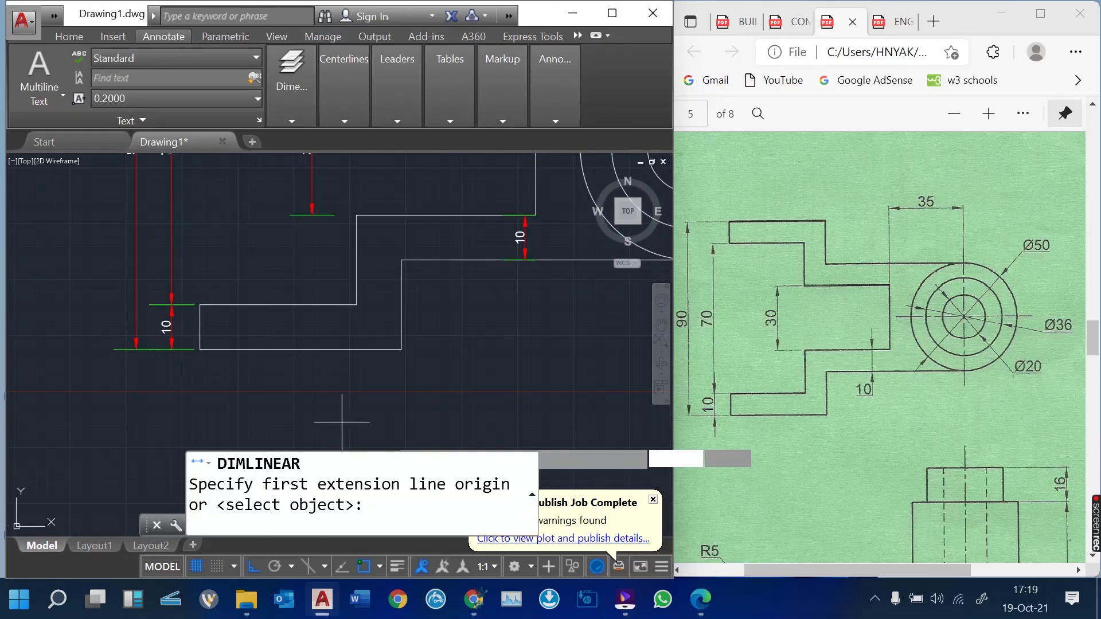
left_click(199, 348)
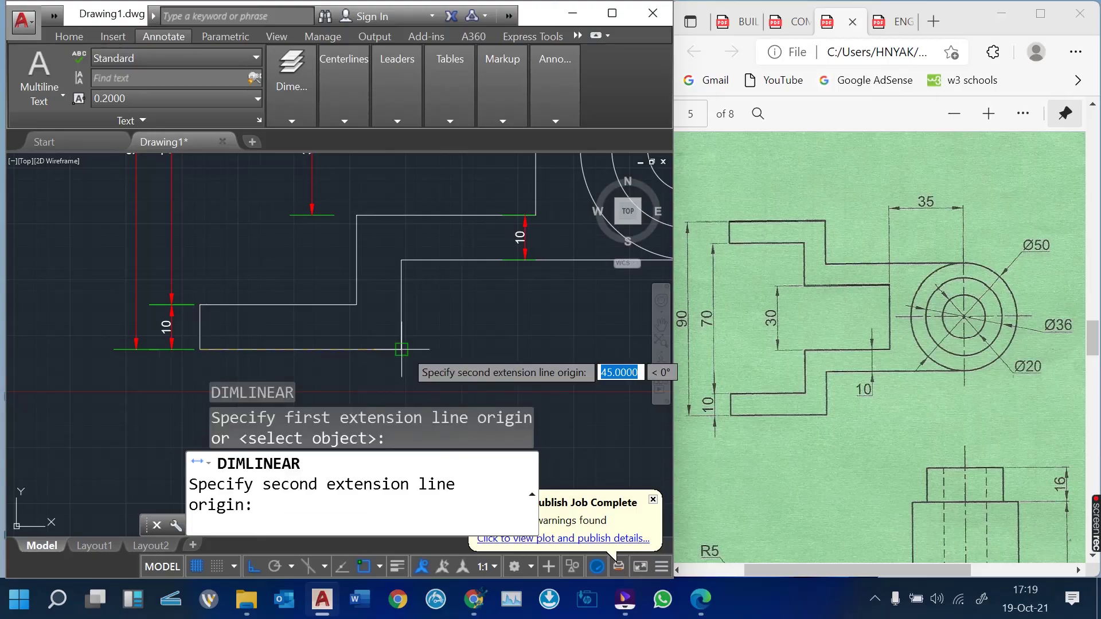
left_click(402, 349)
scroll(331, 281, "down", 5)
scroll(331, 281, "up", 5)
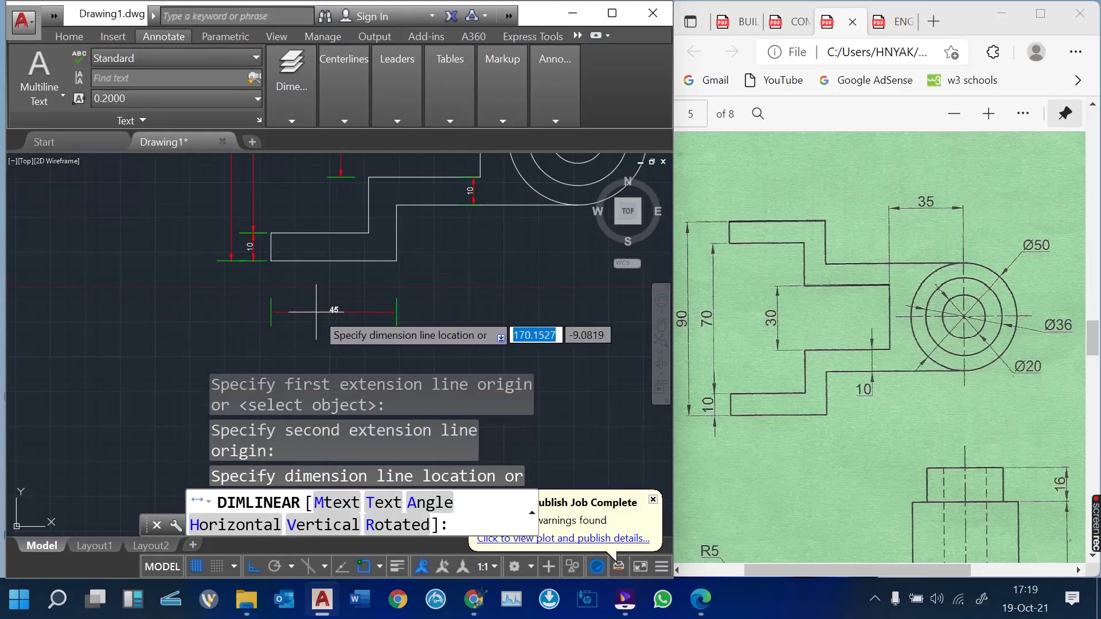
left_click(333, 294)
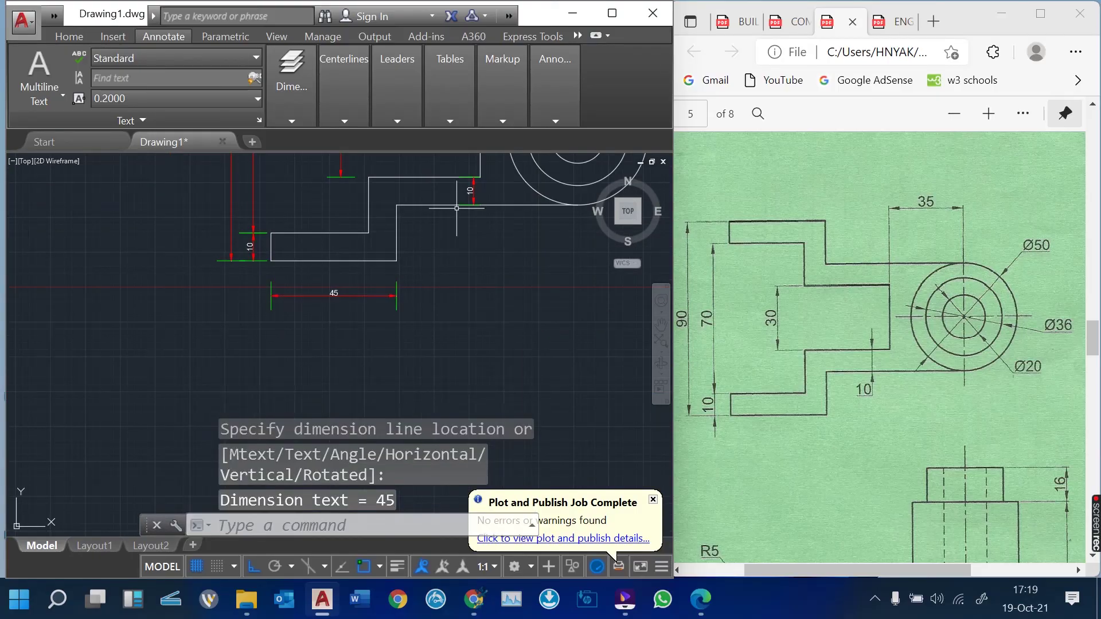
- Add a horizontal linear dimension for the central slot's lower edge, placing the dimension line inside the slot
scroll(456, 209, "up", 2)
scroll(385, 363, "down", 1)
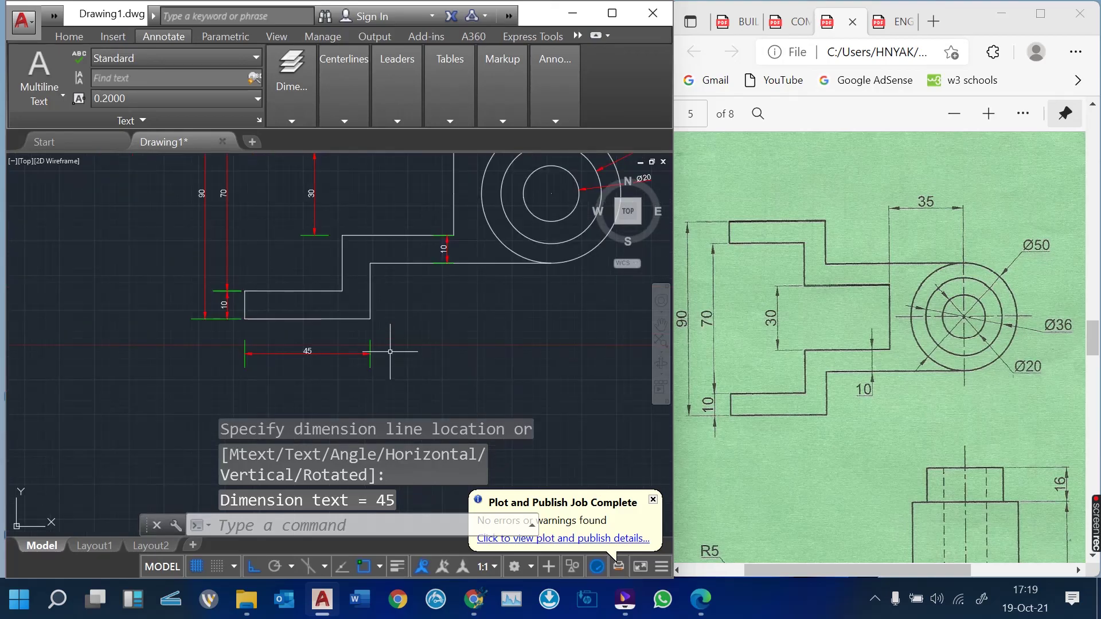
scroll(402, 356, "down", 1)
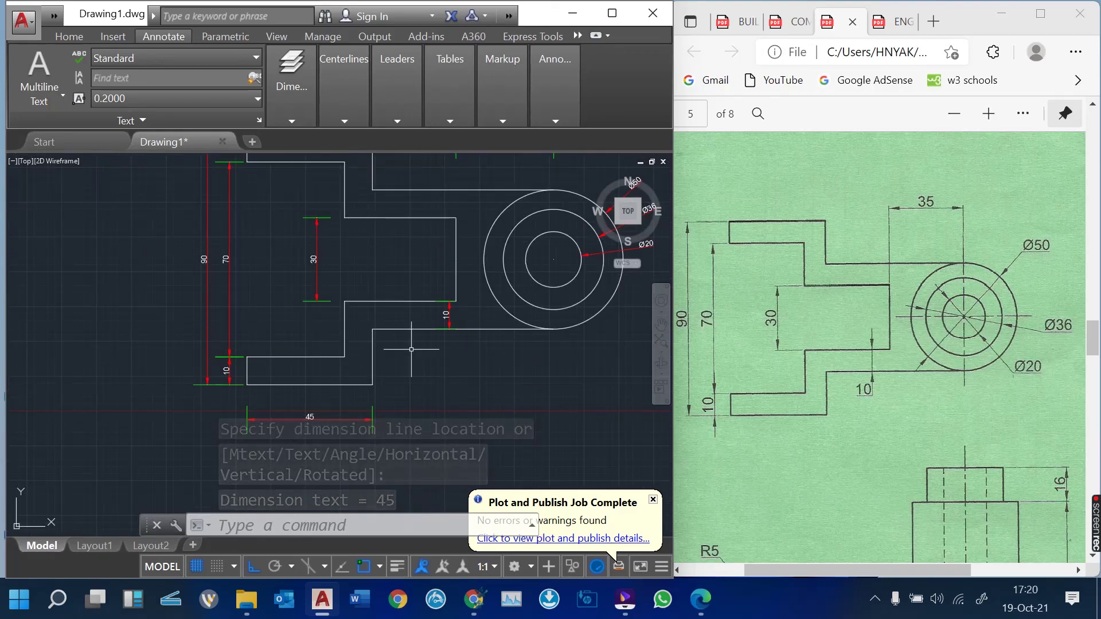
key("Return")
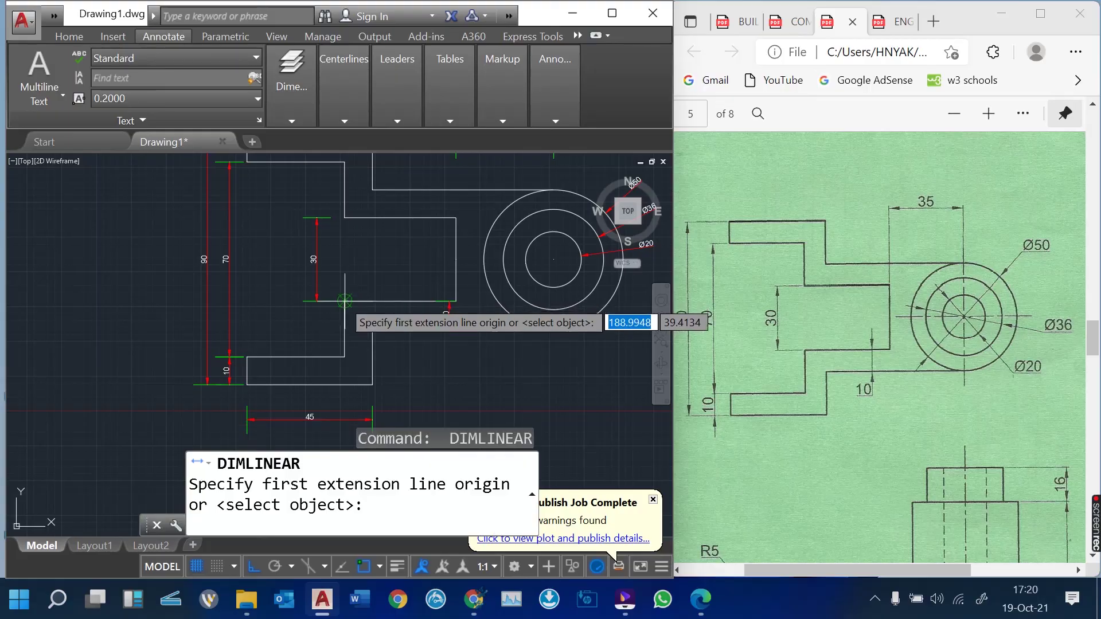
left_click(344, 300)
left_click(456, 301)
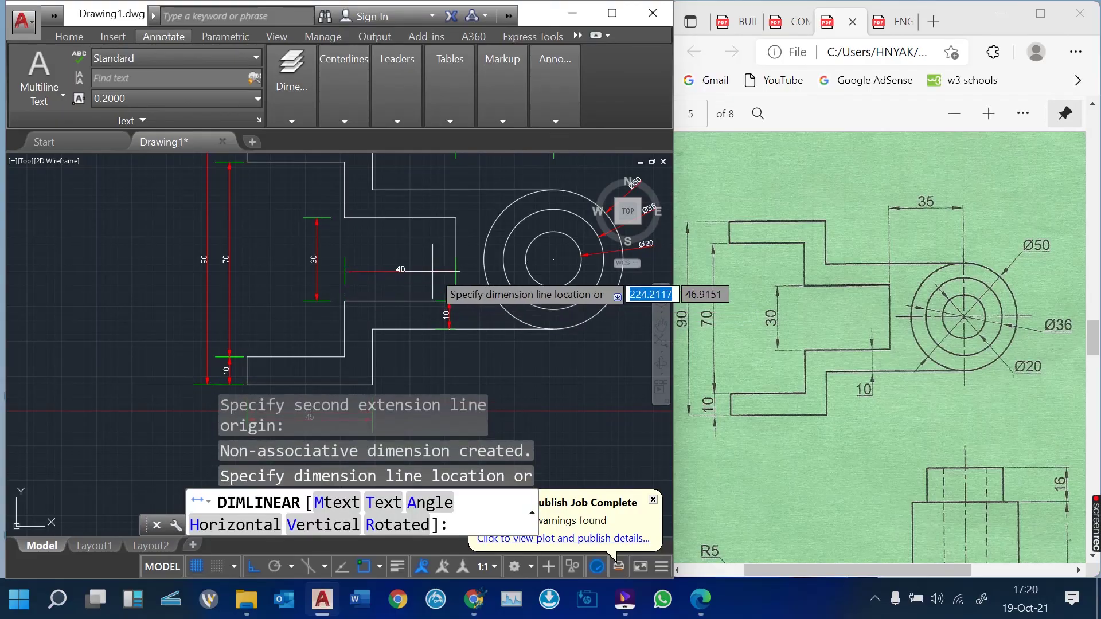
scroll(417, 258, "up", 2)
left_click(416, 262)
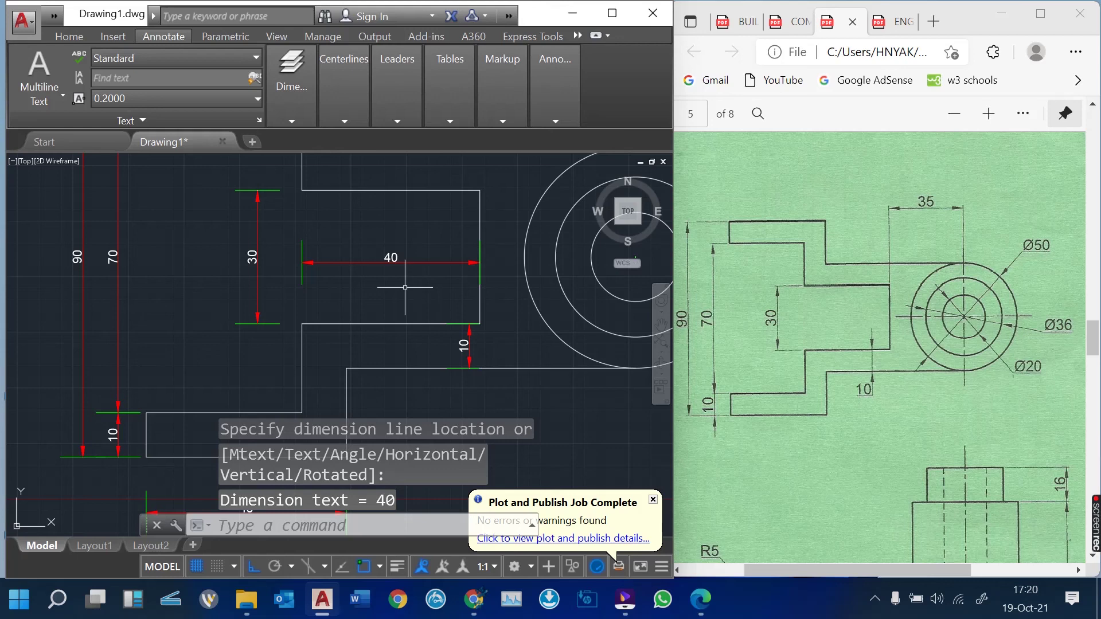
- Review the fully dimensioned plan view against the reference drawing
scroll(404, 287, "down", 2)
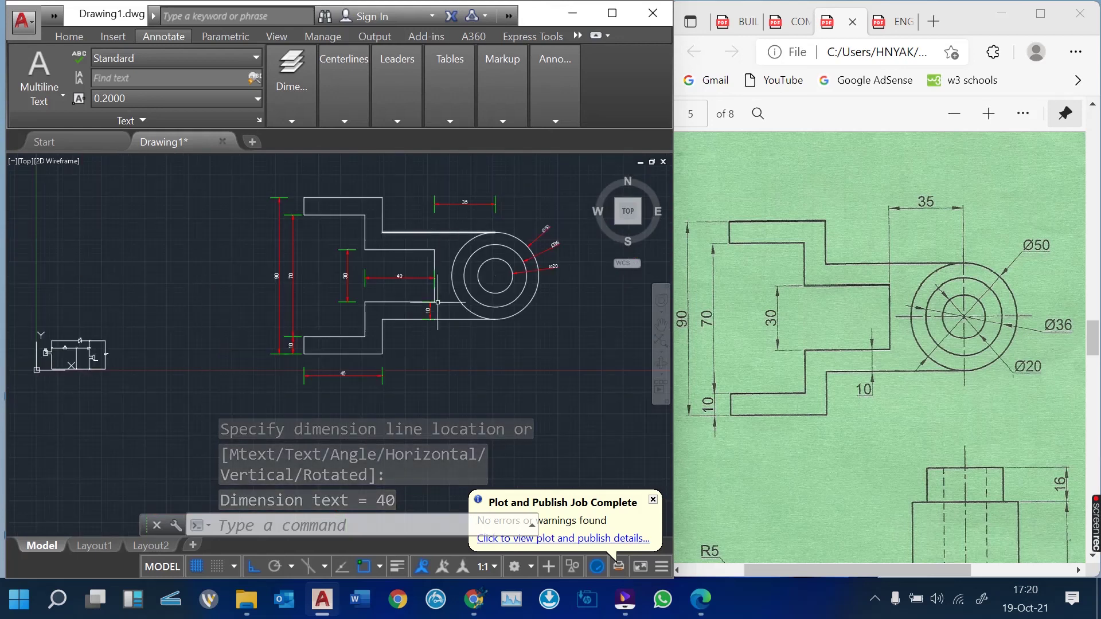
scroll(413, 241, "up", 2)
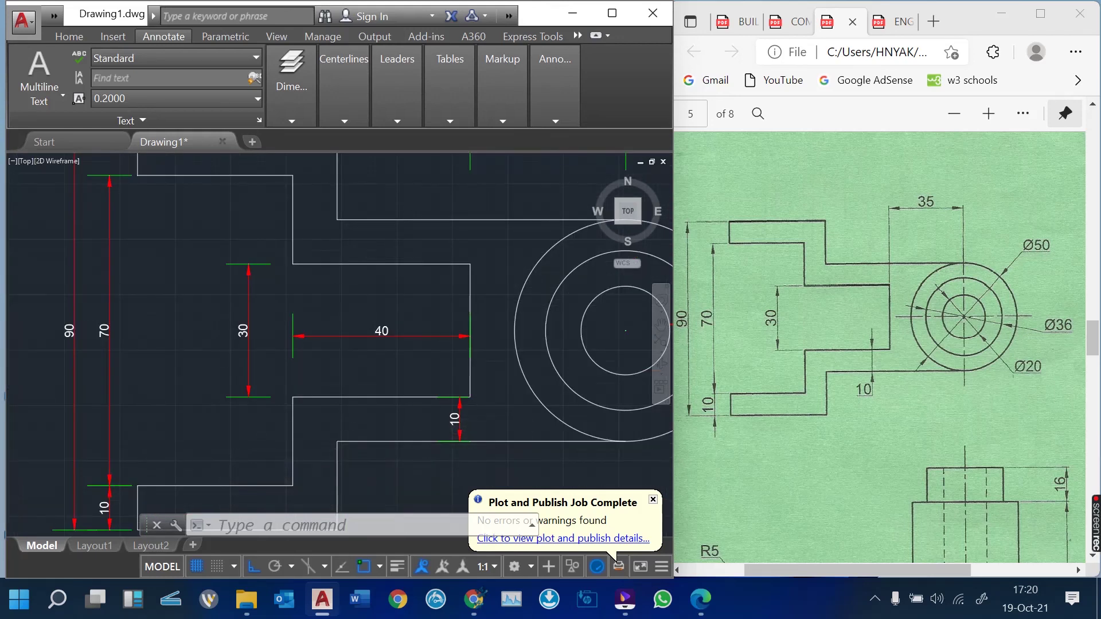
scroll(432, 242, "down", 2)
scroll(433, 243, "up", 2)
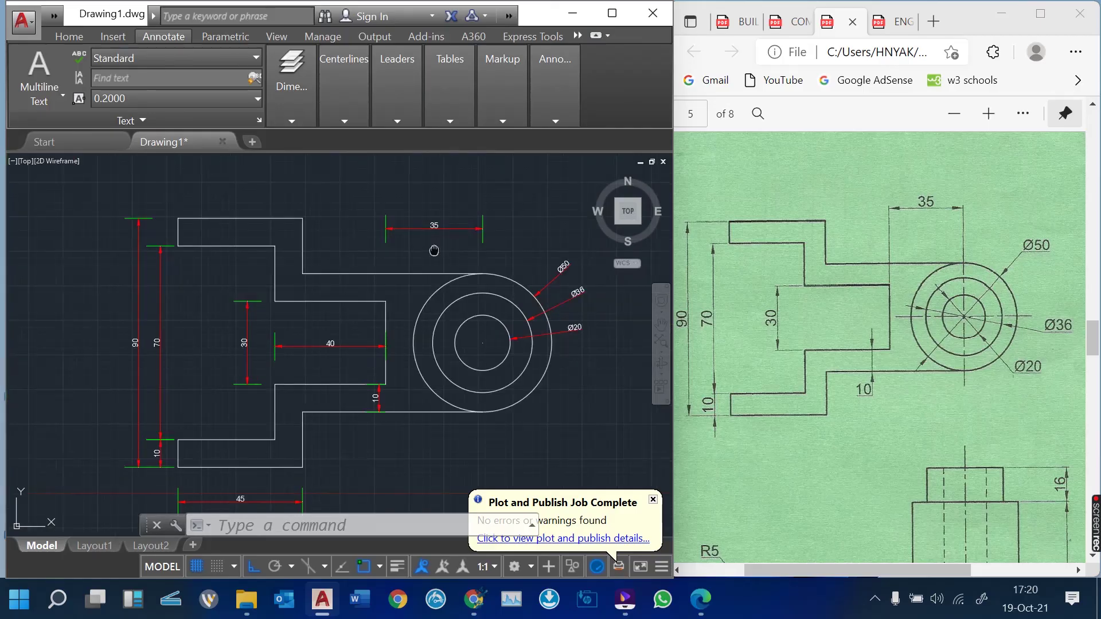
middle_click_drag(434, 251, 437, 249)
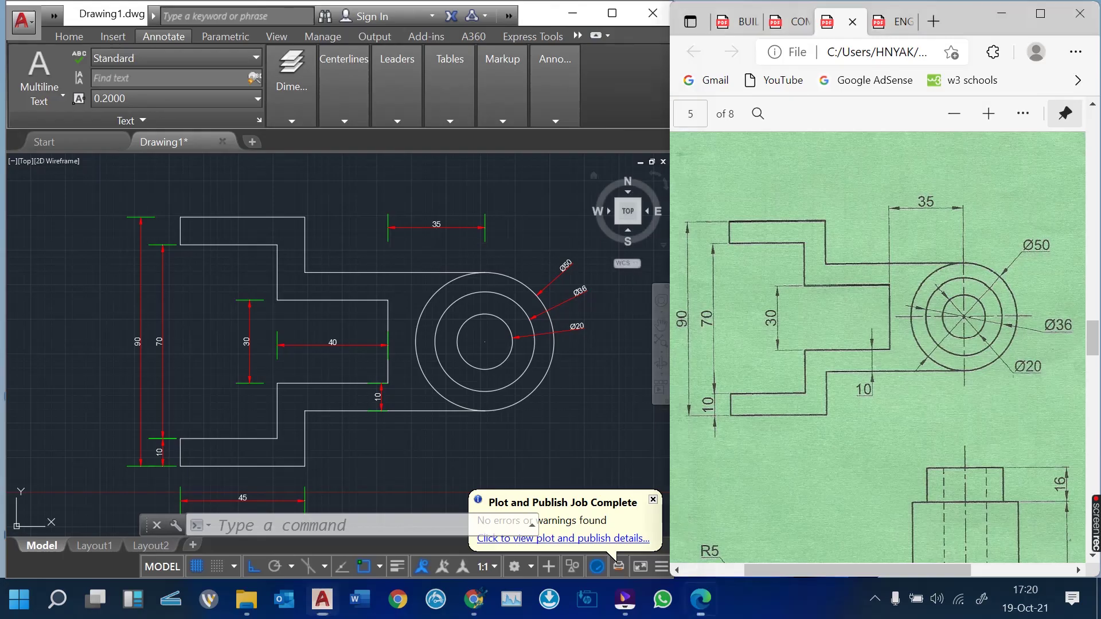
- Look through the remaining pages of the reference PDF and return to the isometric bracket drawing on page 6
scroll(877, 347, "down", 4)
scroll(877, 347, "down", 10)
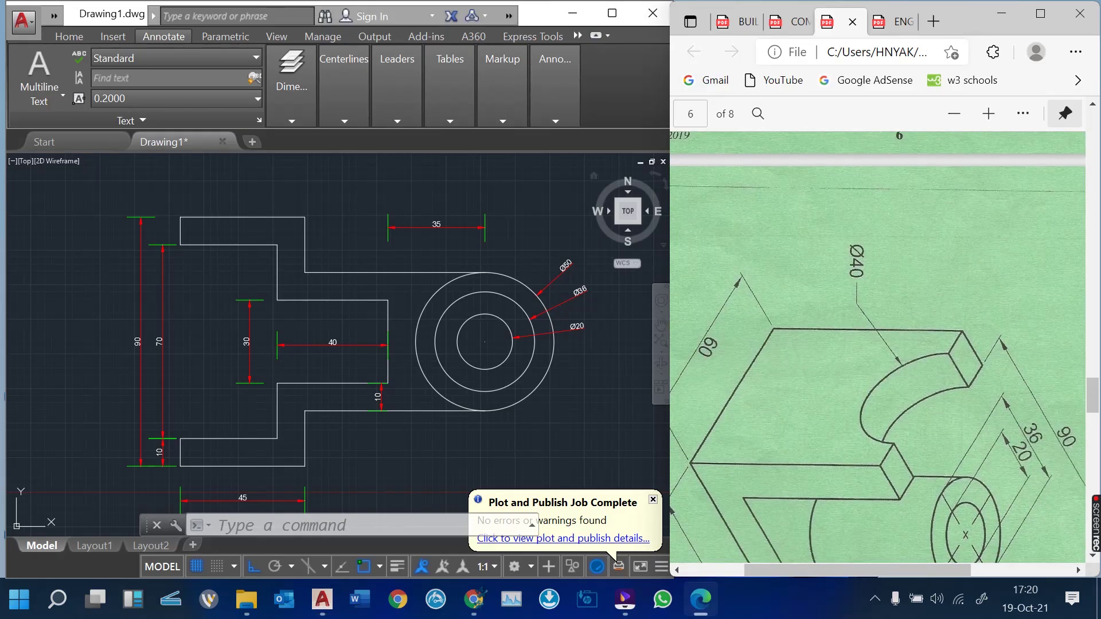
scroll(877, 348, "down", 10)
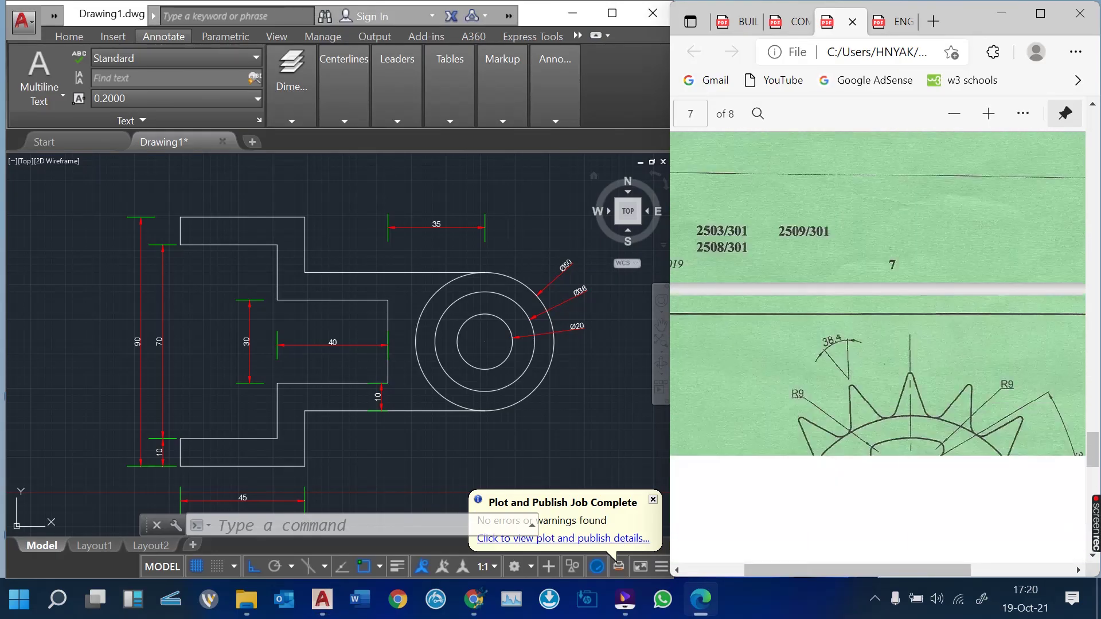
scroll(878, 348, "down", 4)
scroll(878, 347, "up", 10)
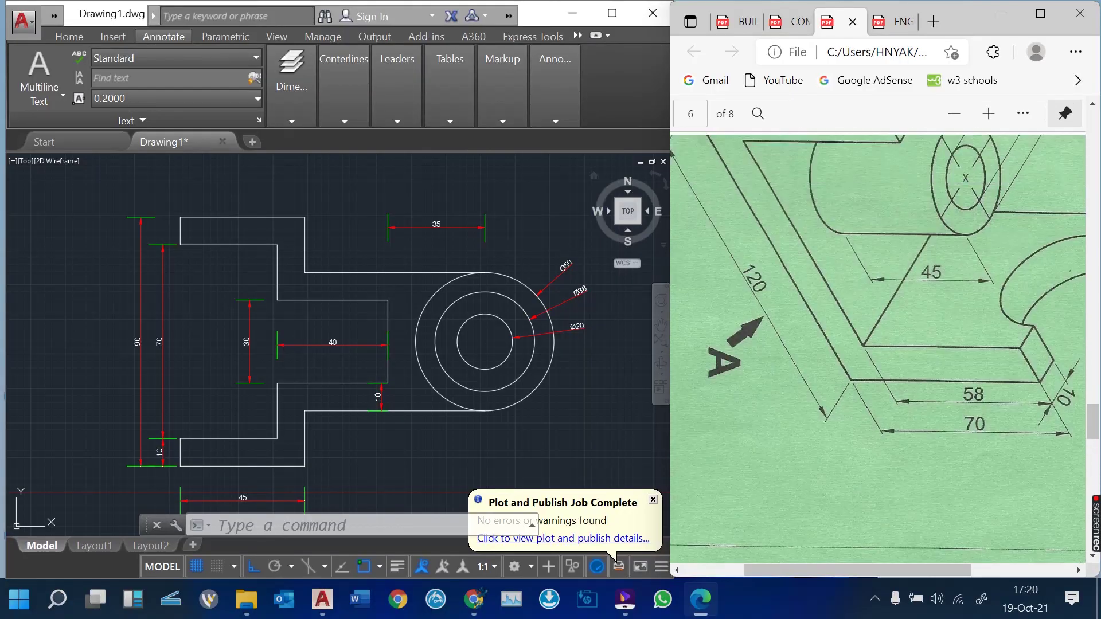
scroll(877, 347, "up", 4)
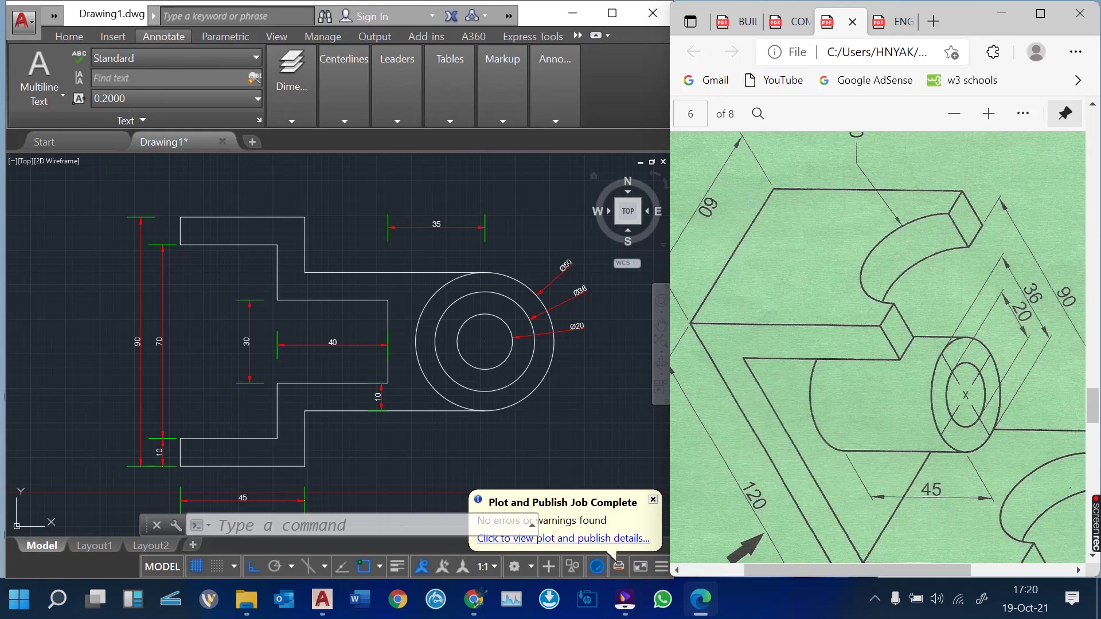
left_click(874, 599)
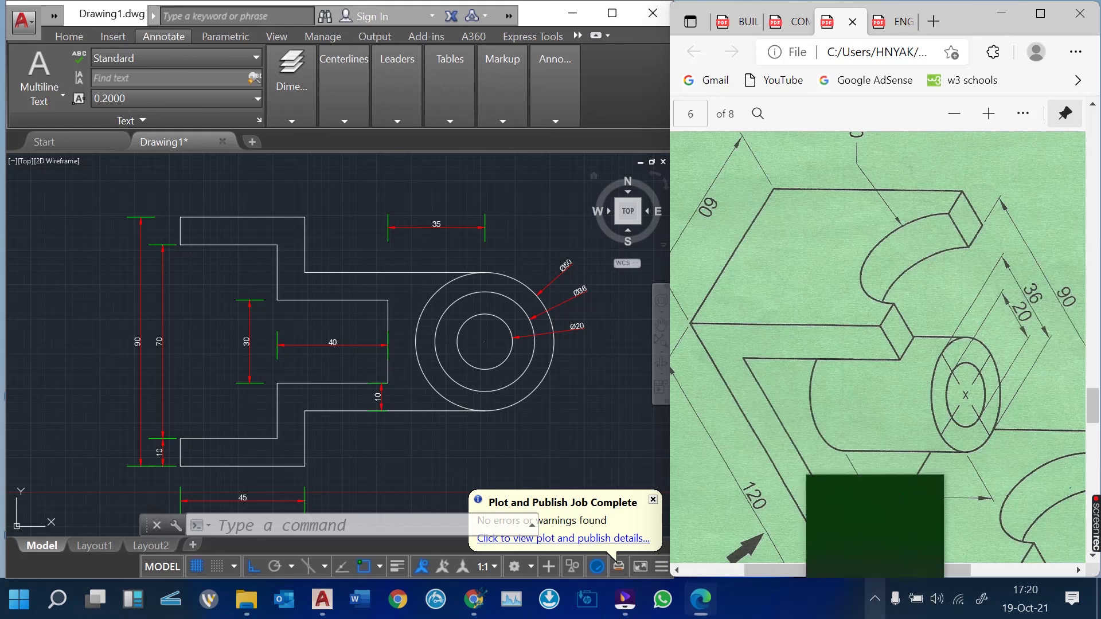